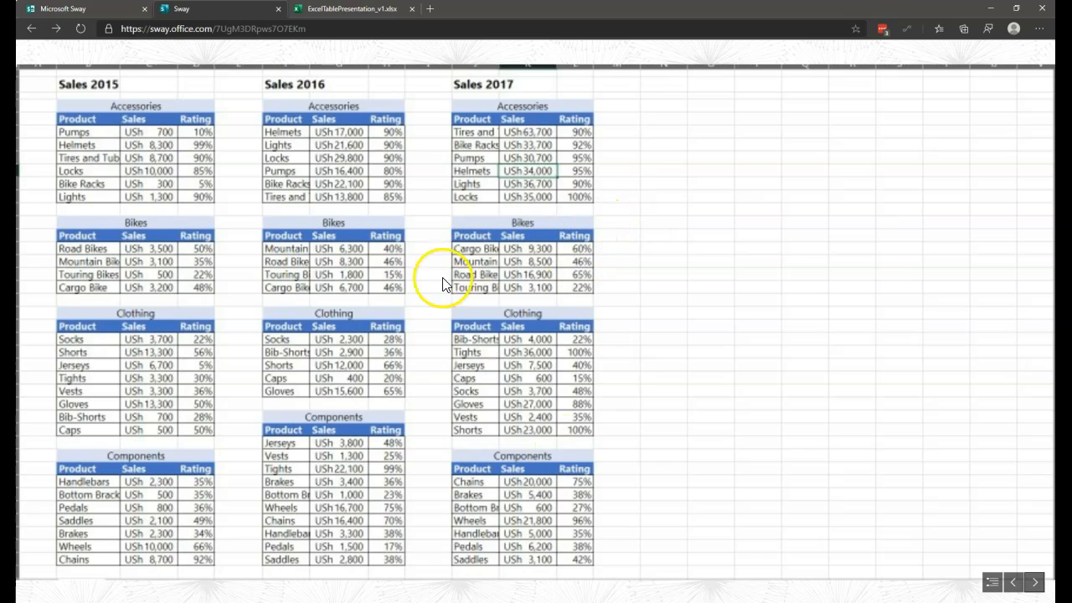
Step: Switch to the ExcelTablePresentation_v1.xlsx workbook and examine the sales data table on the All_in_one_Table sheet
click(1035, 581)
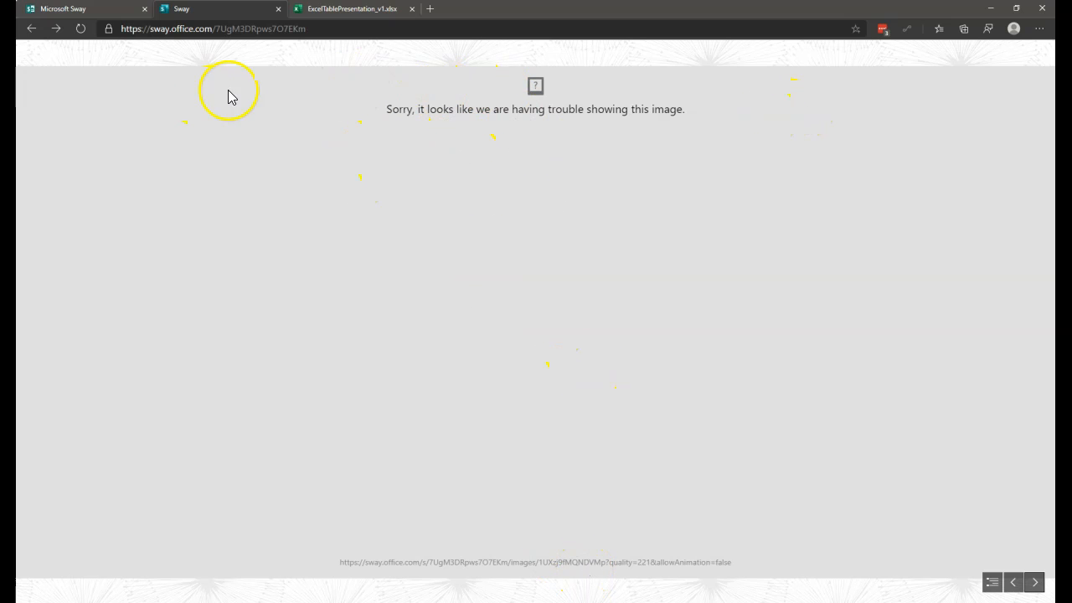
click(338, 9)
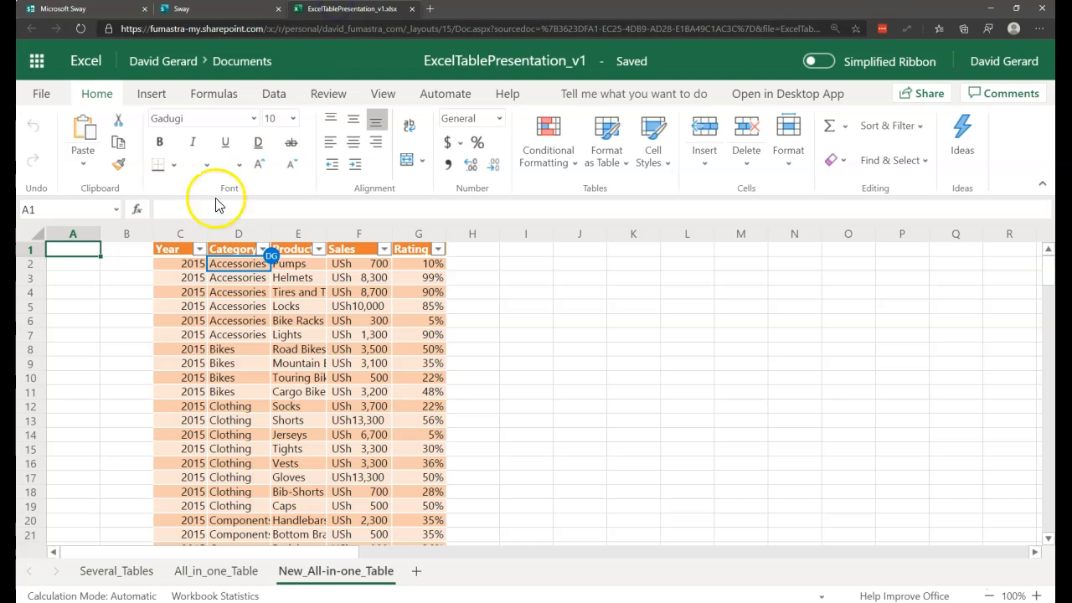
click(242, 570)
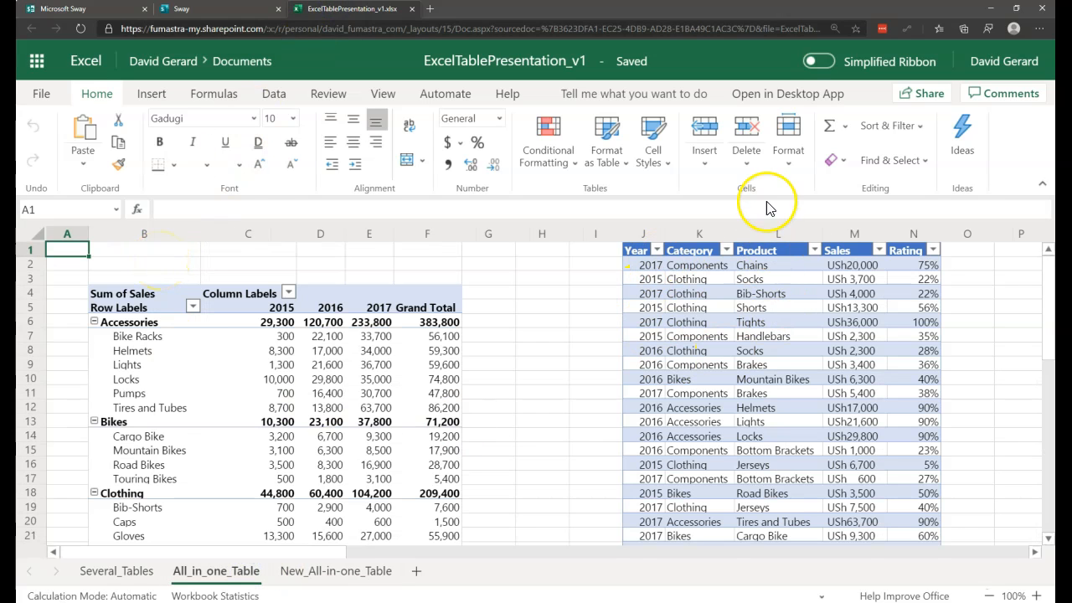
click(1042, 183)
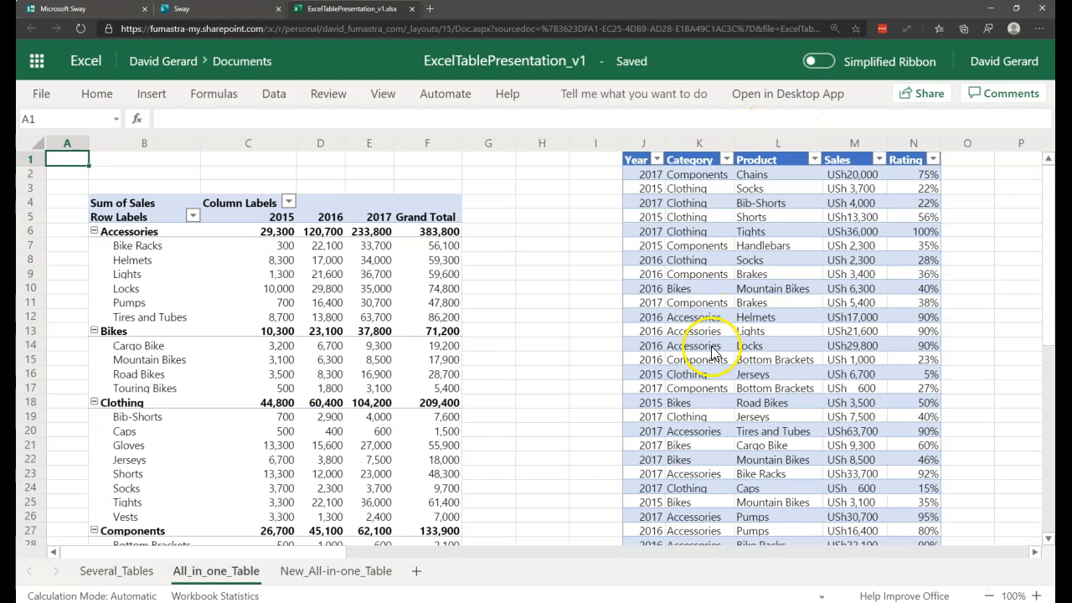
drag(644, 188, 896, 511)
scroll(837, 430, down, 10)
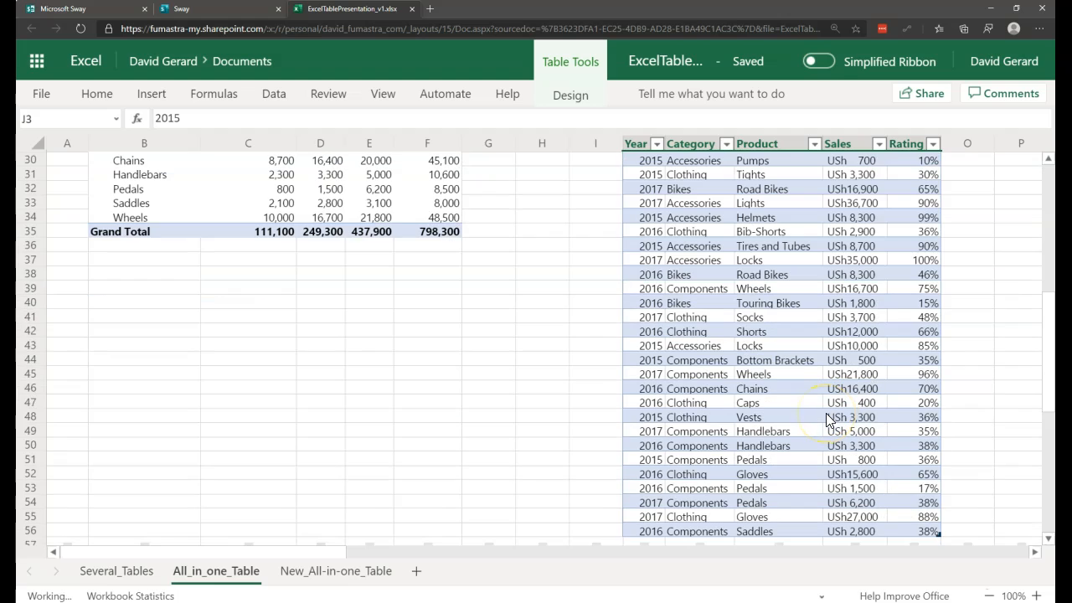
scroll(827, 419, down, 9)
scroll(827, 418, up, 11)
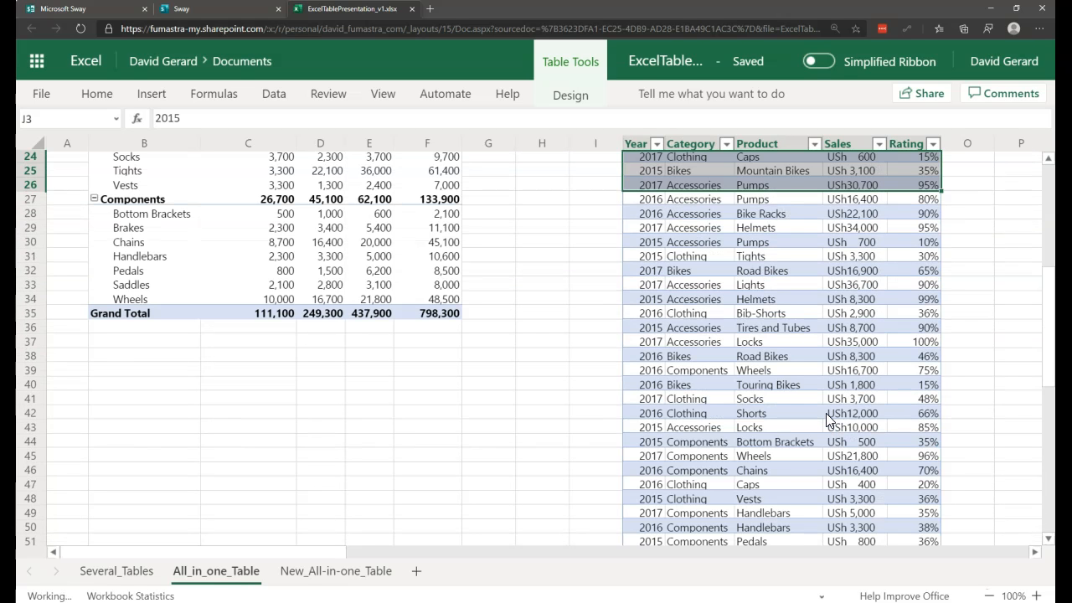
scroll(825, 413, up, 8)
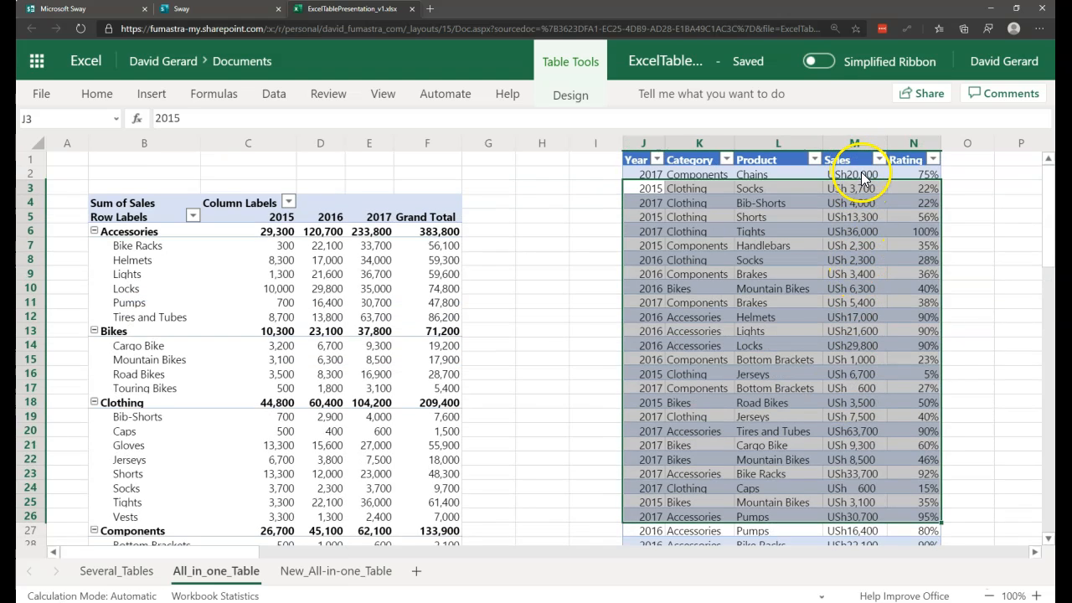
click(861, 174)
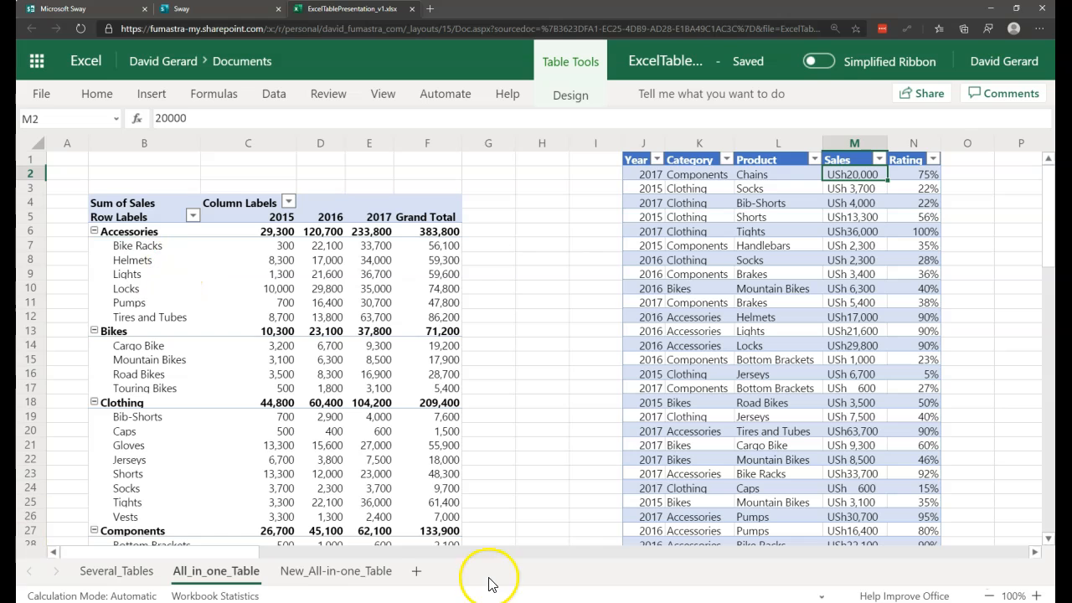
Step: Go to the New_All-in-one_Table sheet and examine its sales table down to the last row in desktop Excel
click(343, 572)
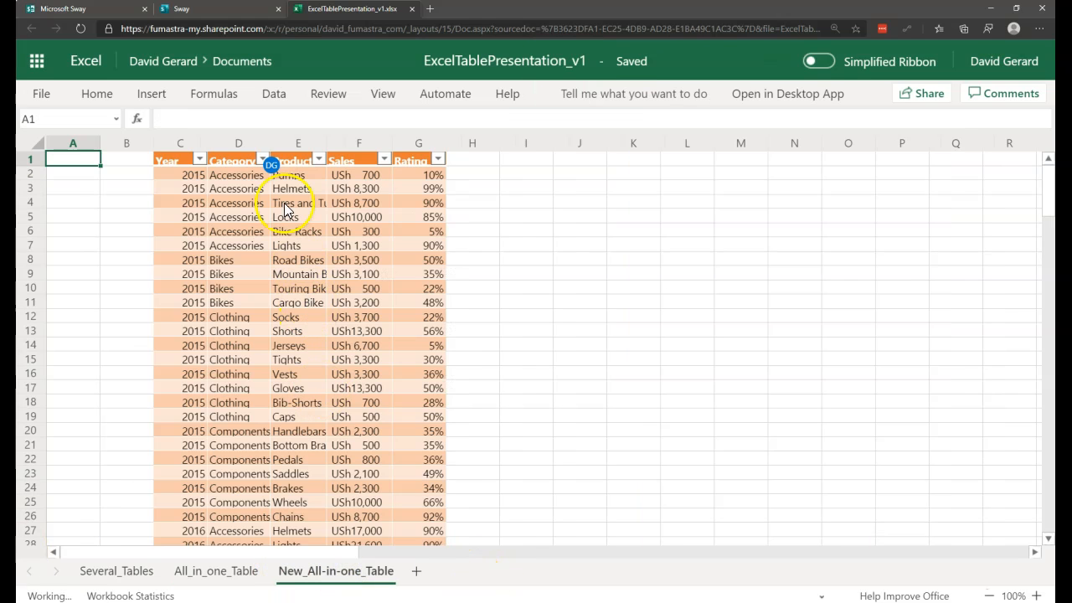
click(241, 170)
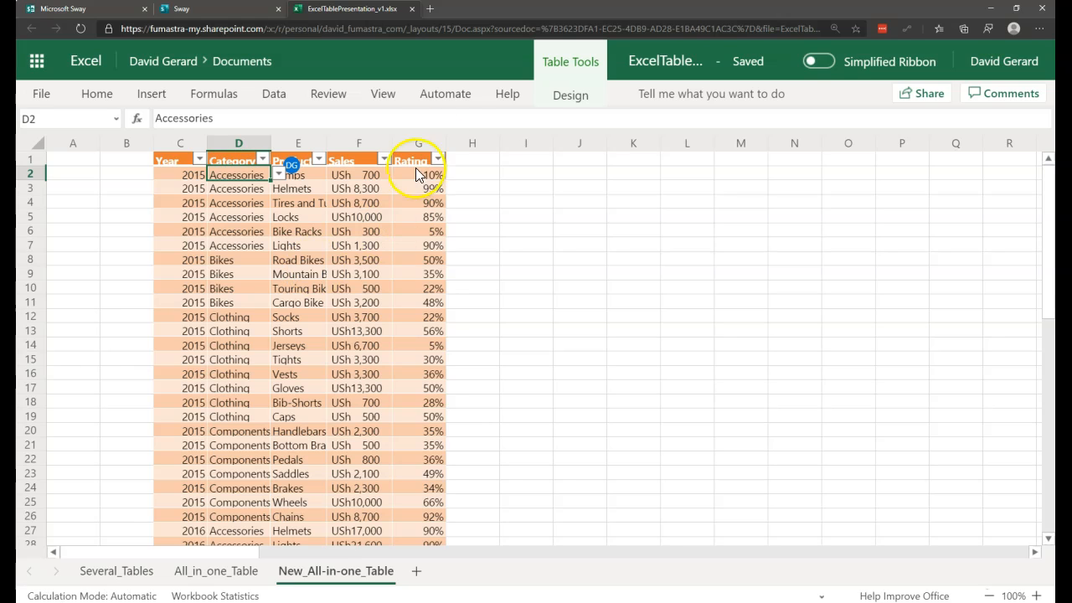
click(576, 99)
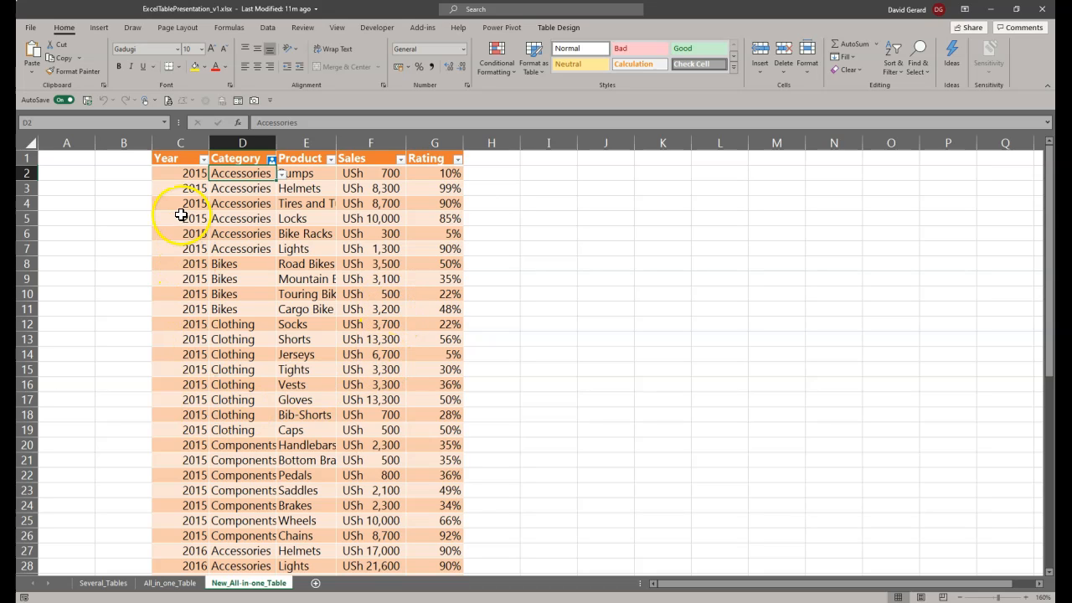
scroll(172, 419, down, 7)
scroll(179, 471, down, 6)
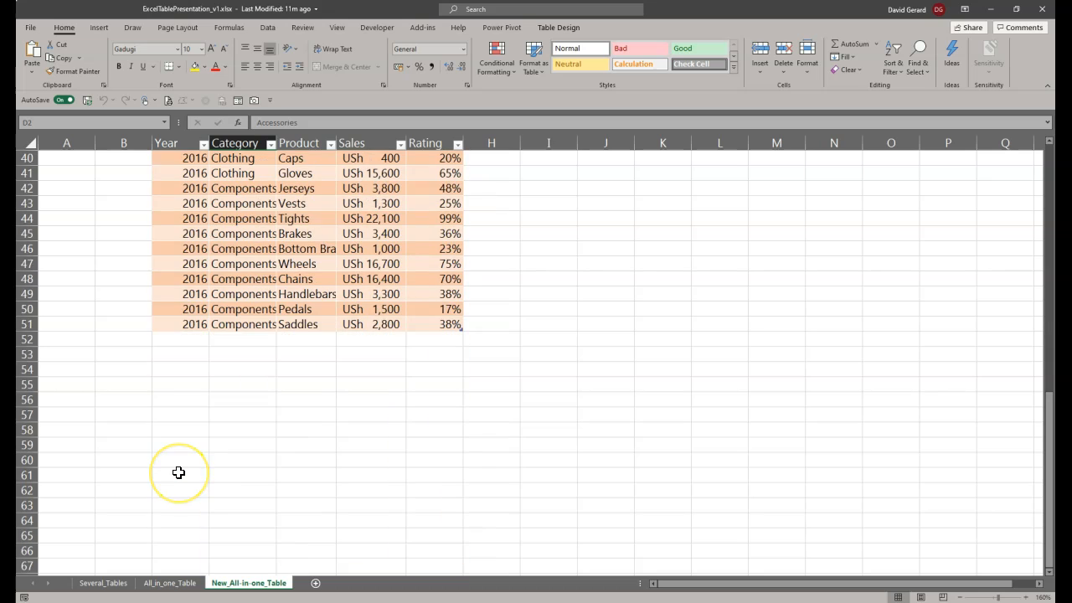
scroll(179, 472, up, 13)
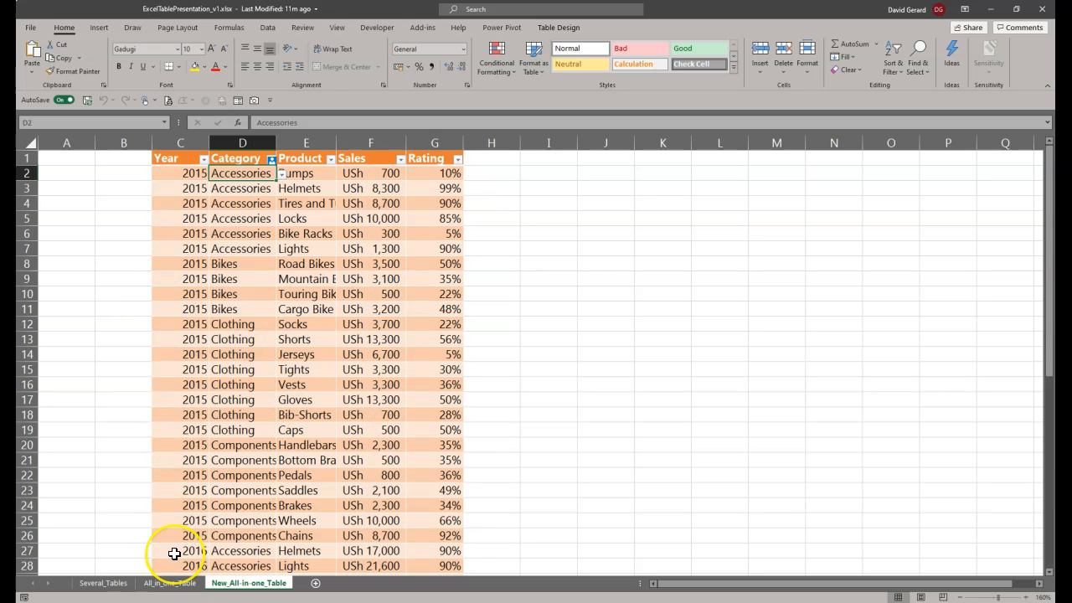
click(103, 583)
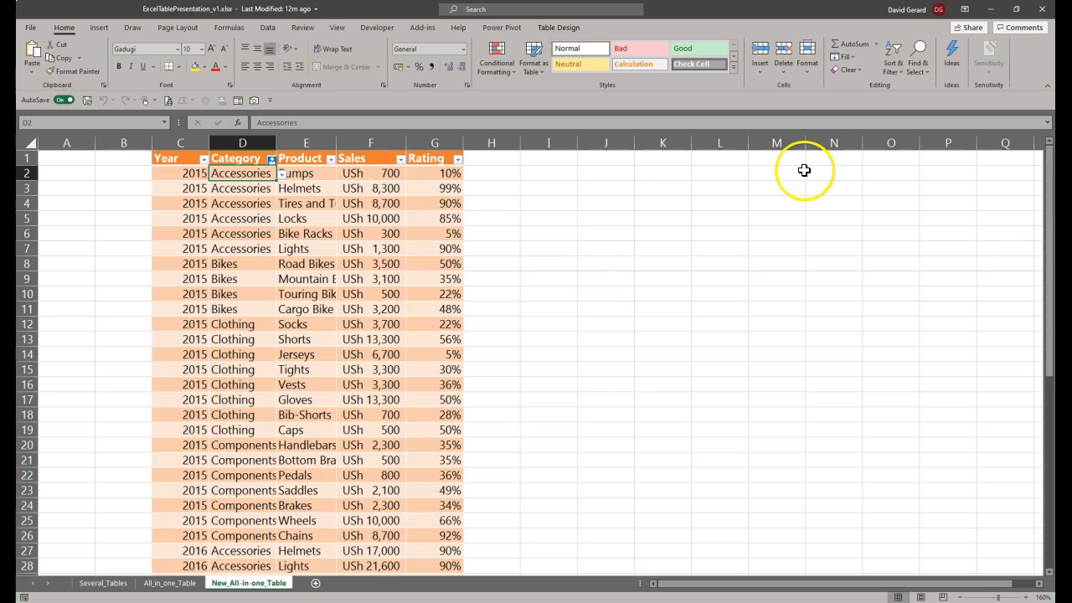
Step: Enter the label "Total sales" in cell J3 and widen column J to fit it
click(609, 187)
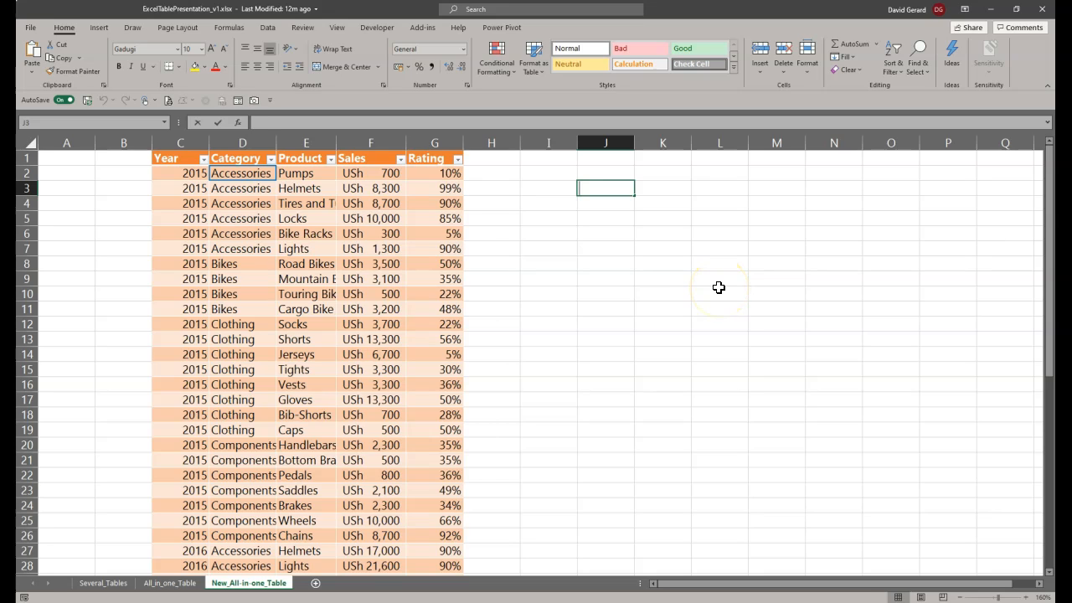
text(Total sales)
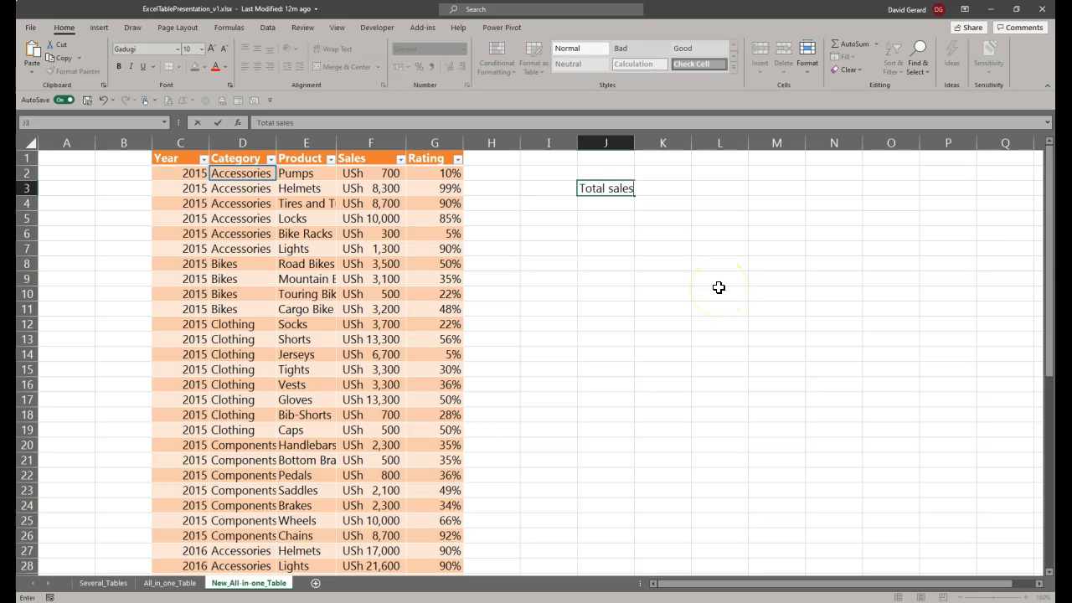
key(Tab)
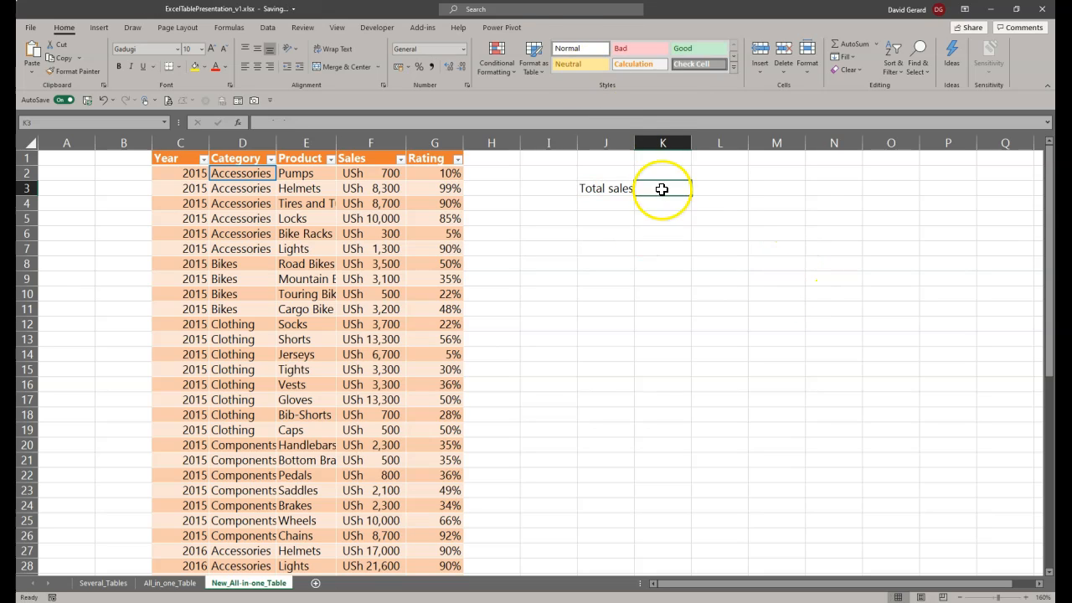
drag(635, 142, 642, 142)
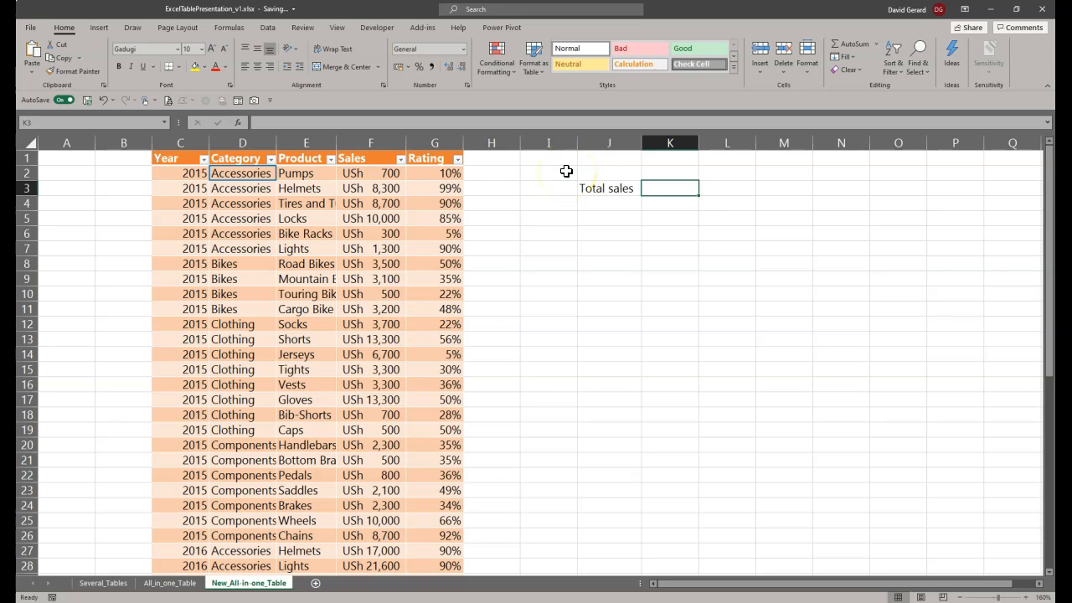
Step: Total the table's whole Sales column in cell K3 with the formula =sum(SalesDataTbl[Sales])
text(=)
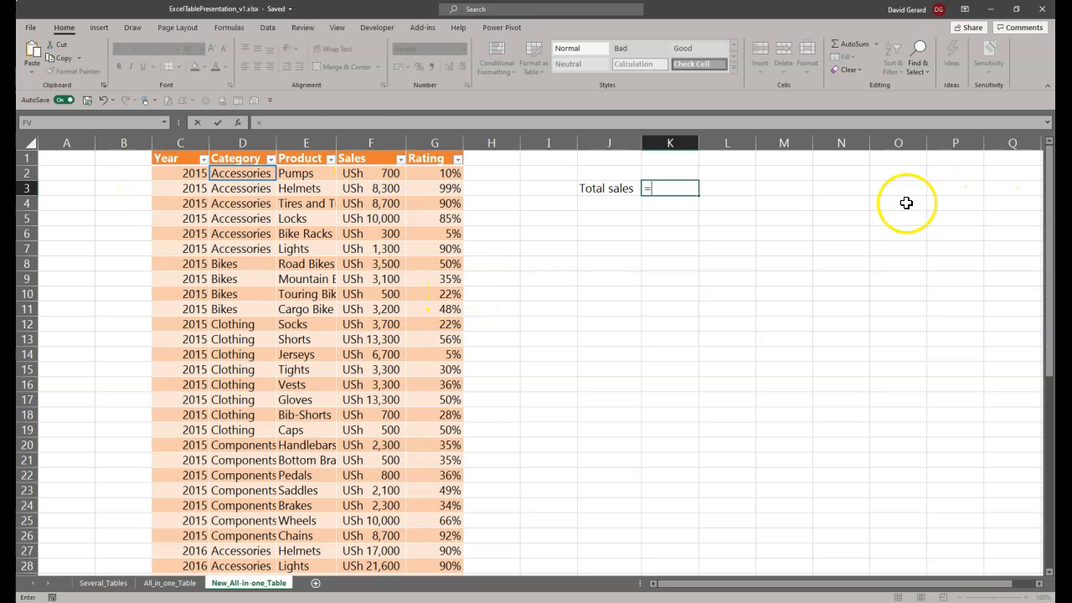
text(sum()
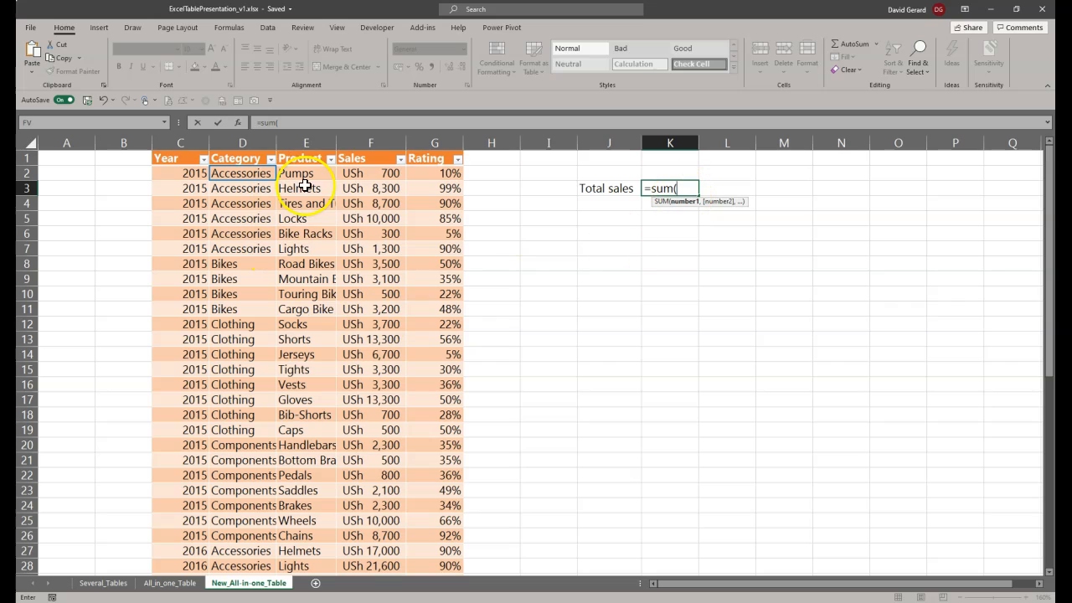
click(374, 146)
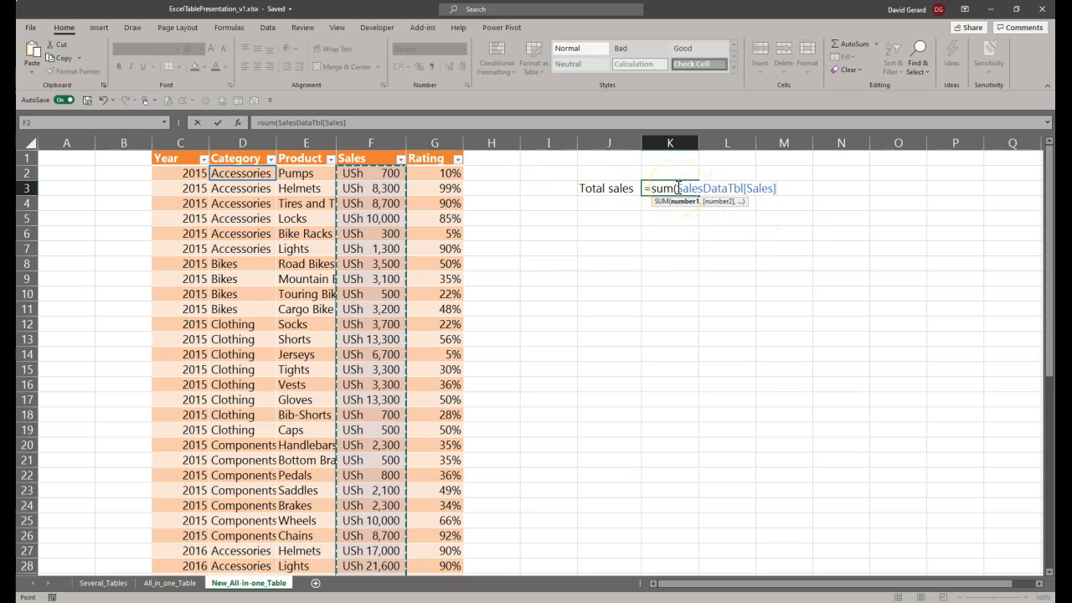
drag(677, 187, 743, 191)
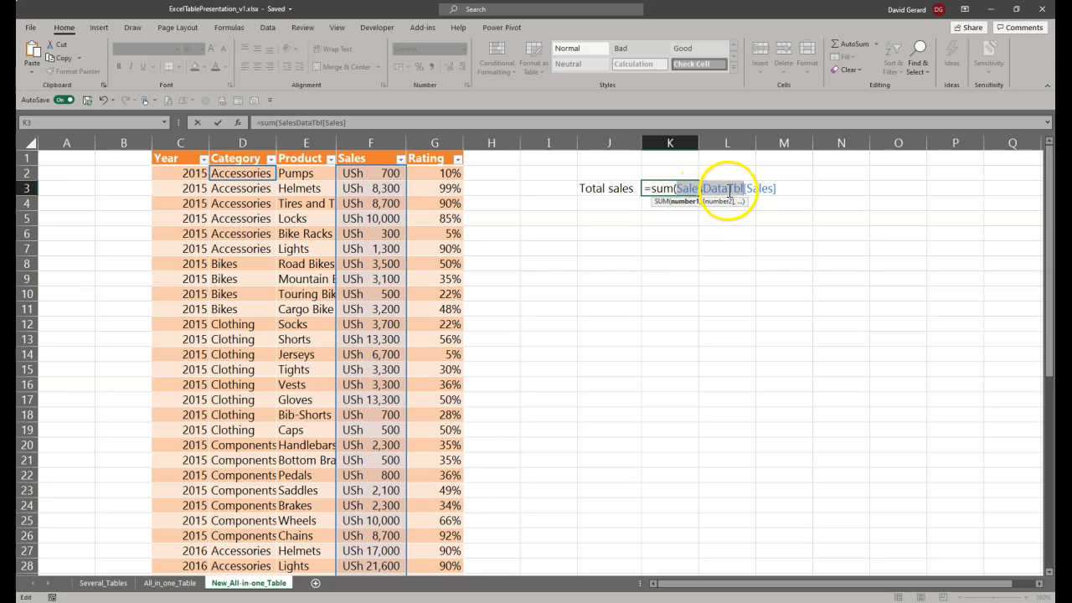
click(778, 189)
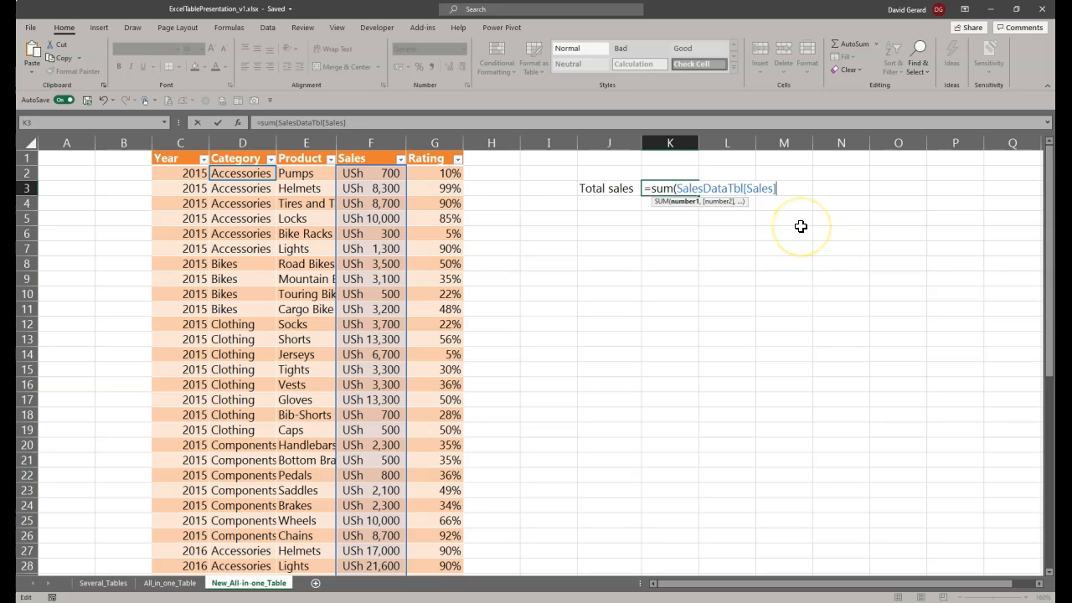
text())
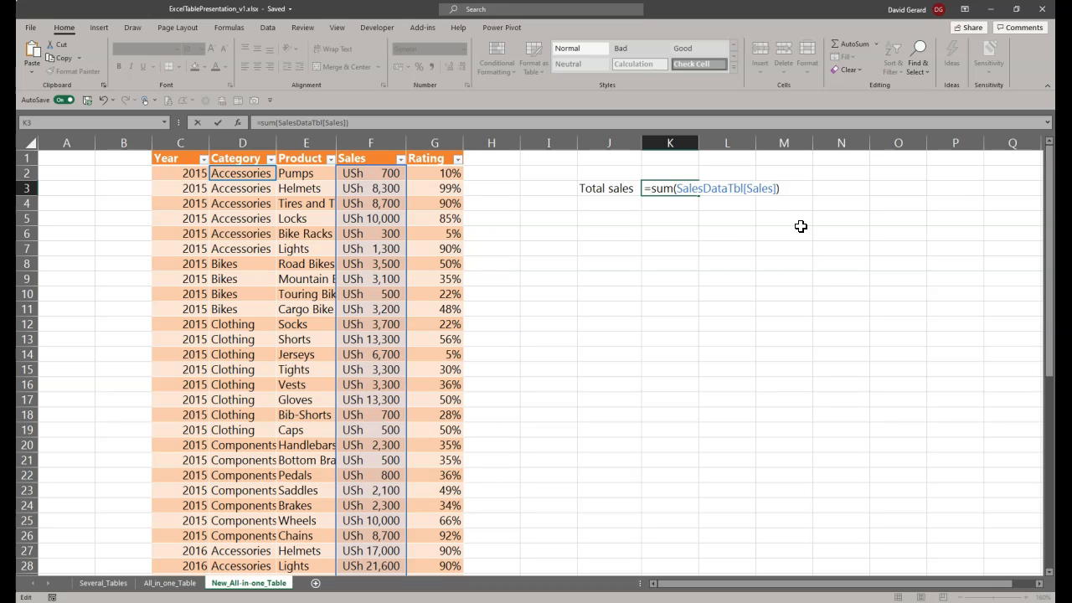
click(650, 187)
click(700, 197)
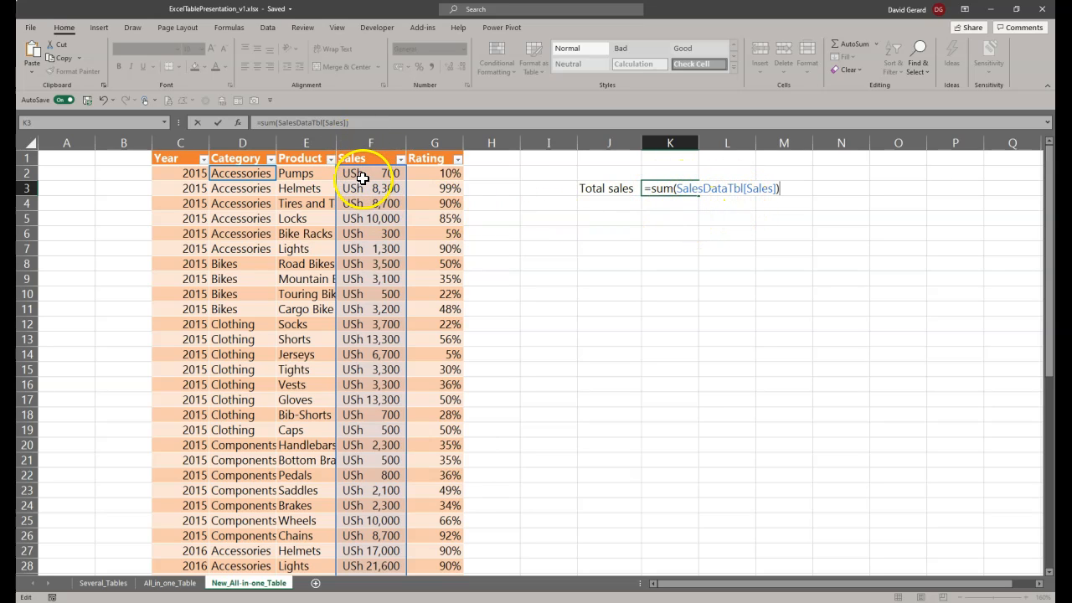
scroll(122, 510, down, 8)
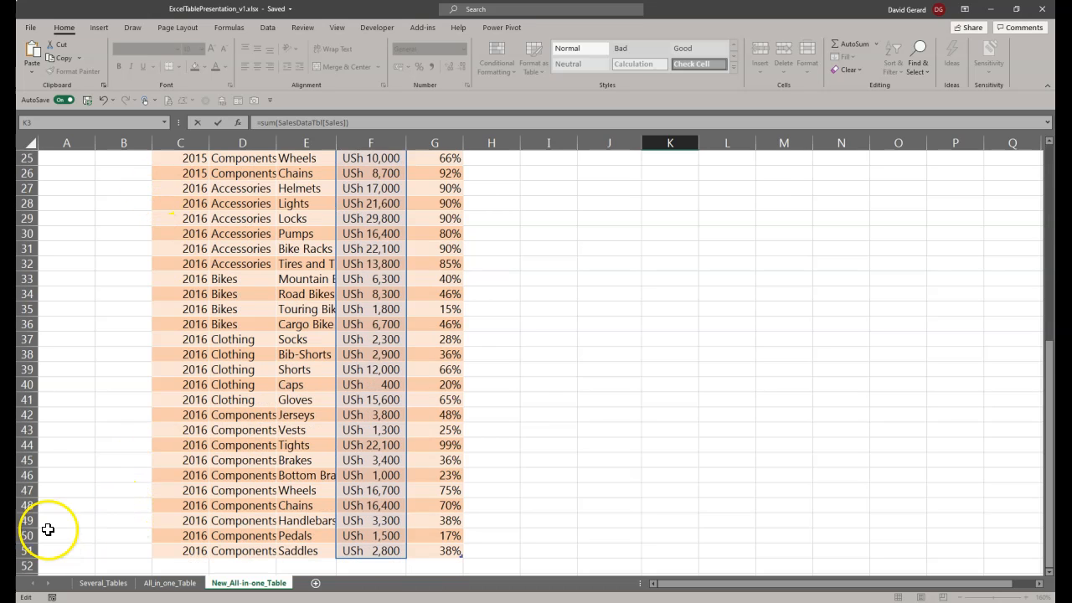
scroll(675, 411, up, 8)
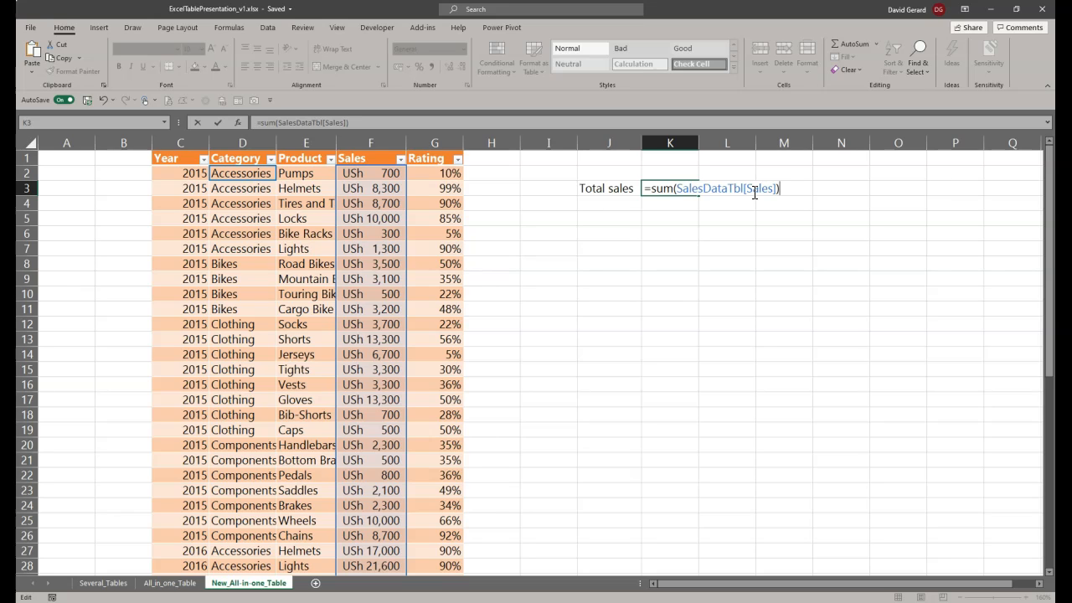
key(Return)
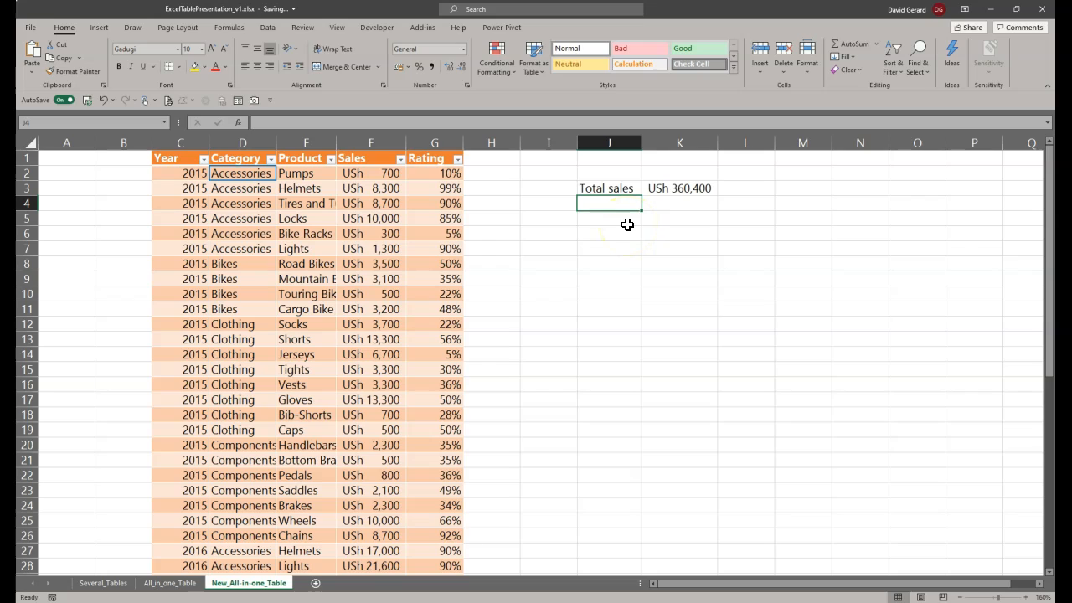
Step: Enter the label "Average rating" in cell J4 and widen column J to fit it
text(aV)
key(BackSpace)
key(BackSpace)
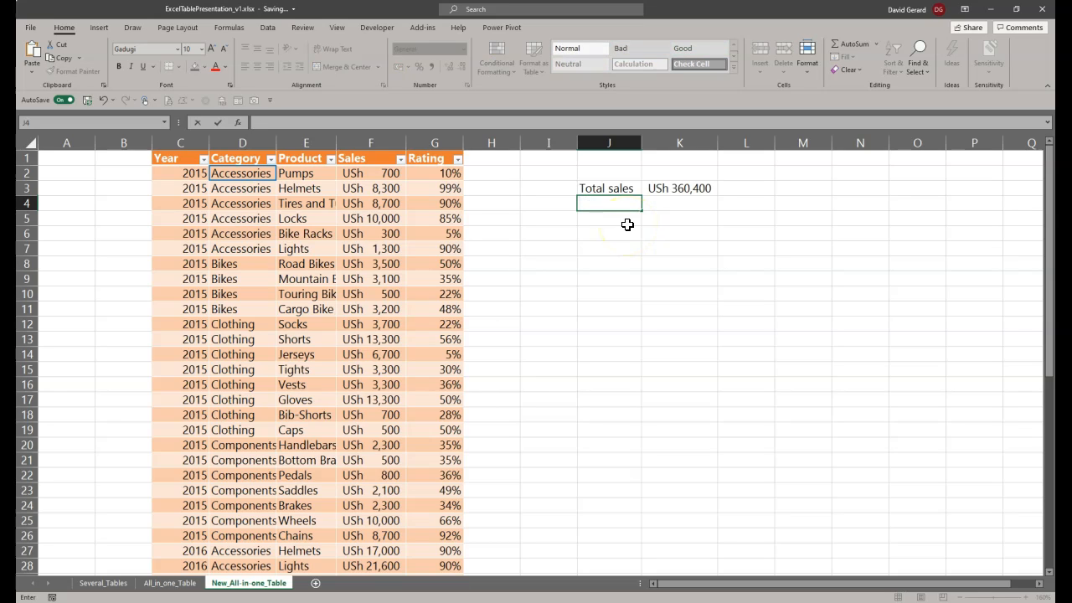
text(Average rating)
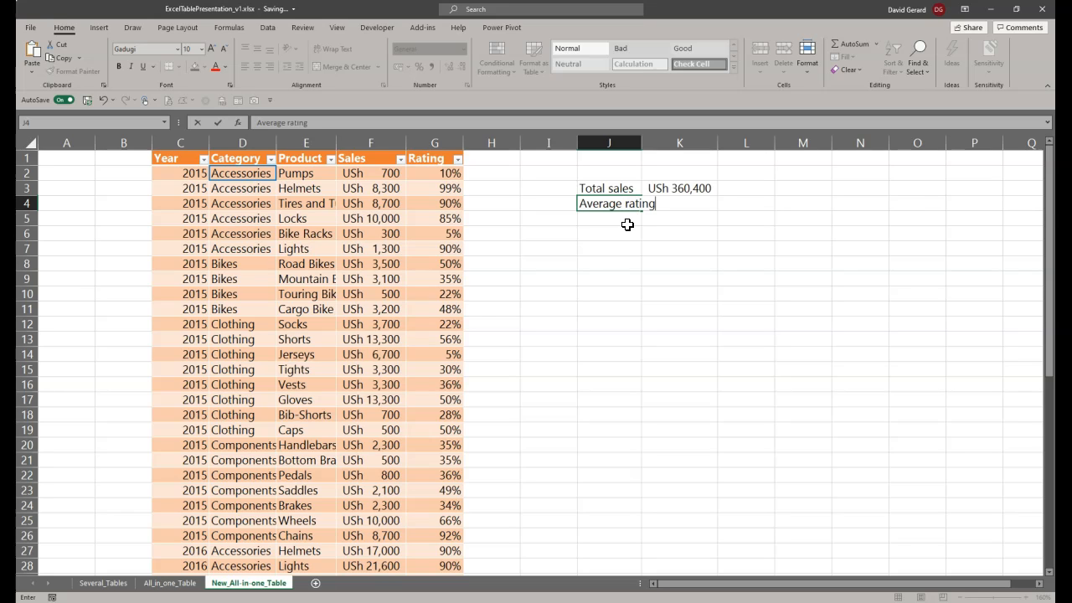
key(Tab)
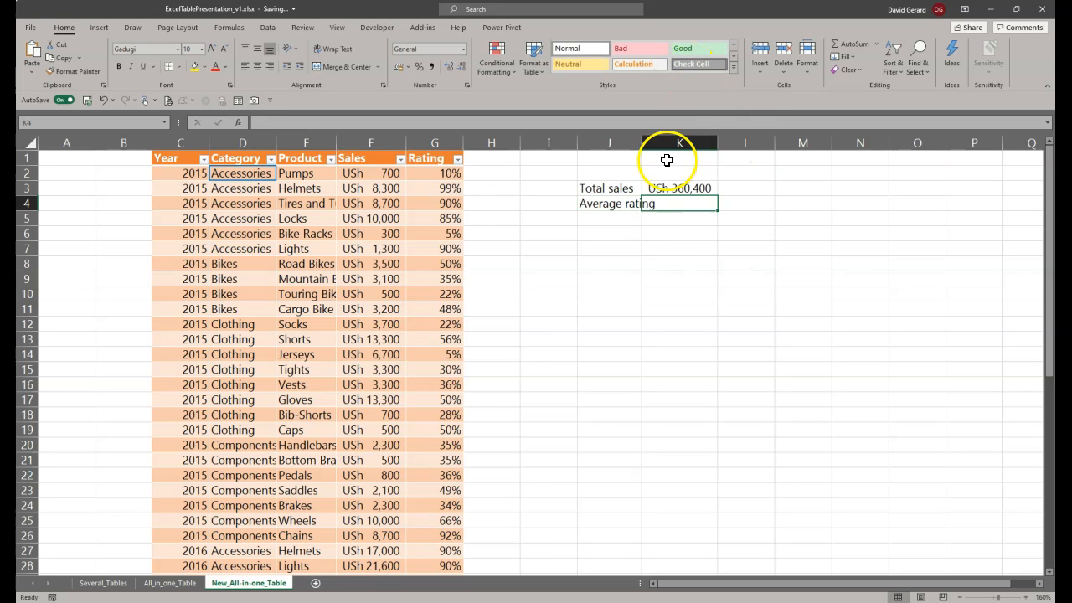
drag(643, 143, 665, 146)
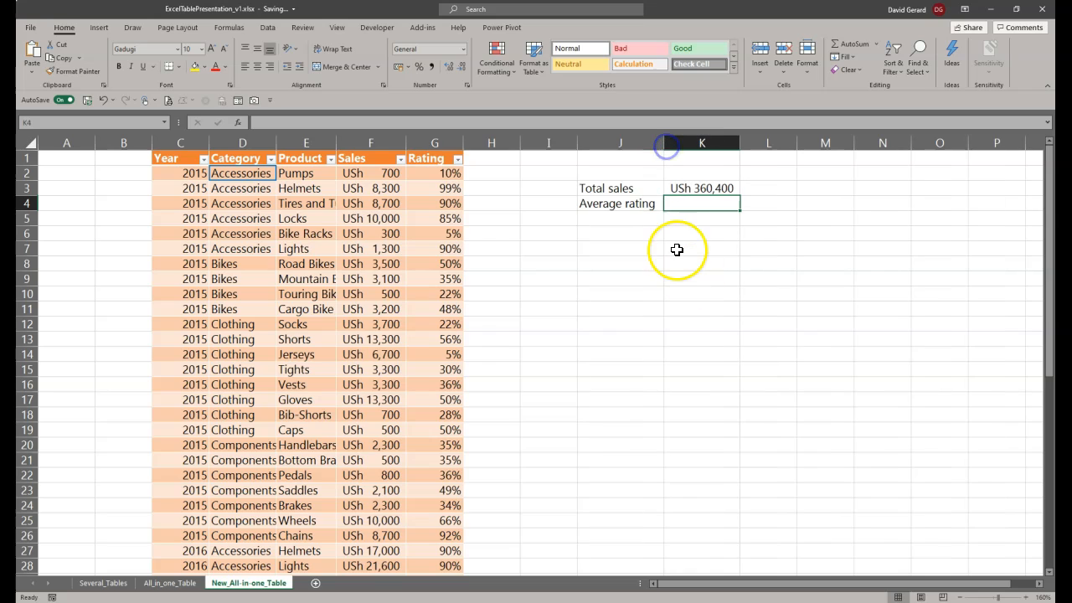
Step: Average the table's Rating column in cell K4 with =AVERAGE(SalesDataTbl[Rating]) and format the result as a percentage
text(=)
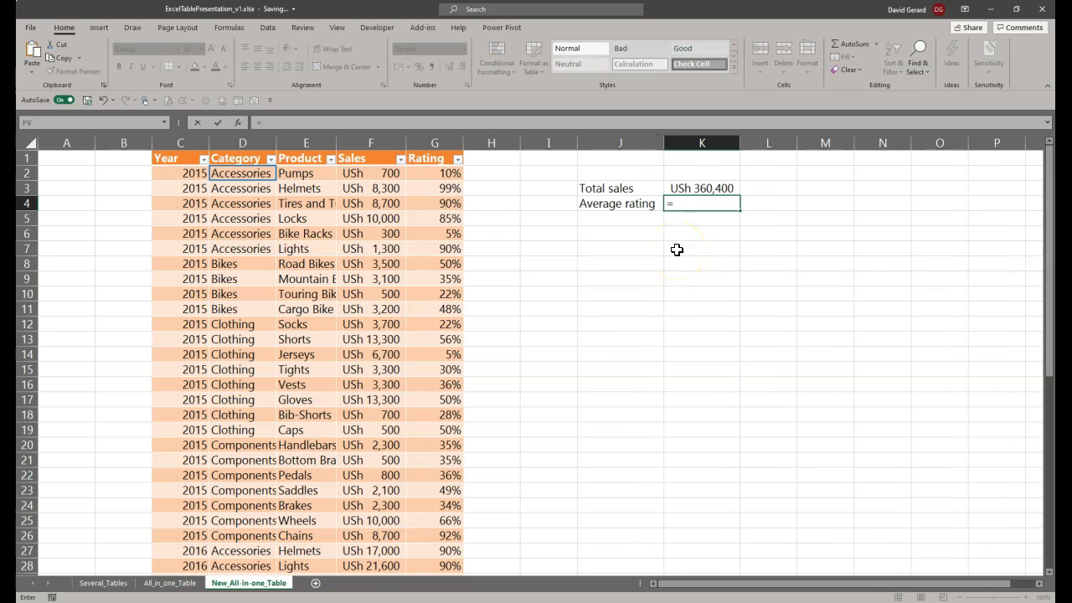
text(A)
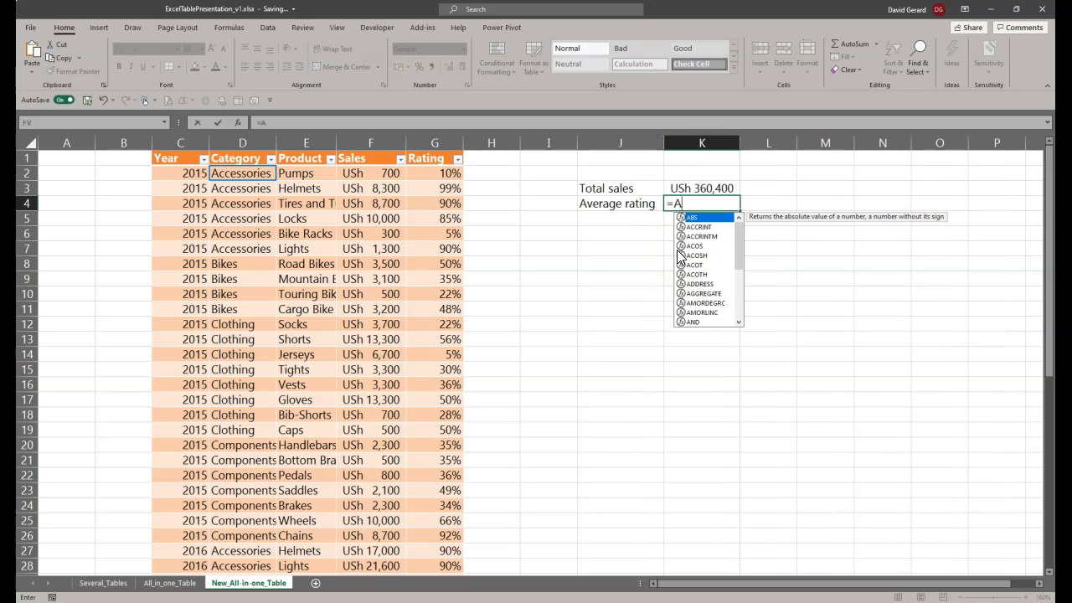
text(ver)
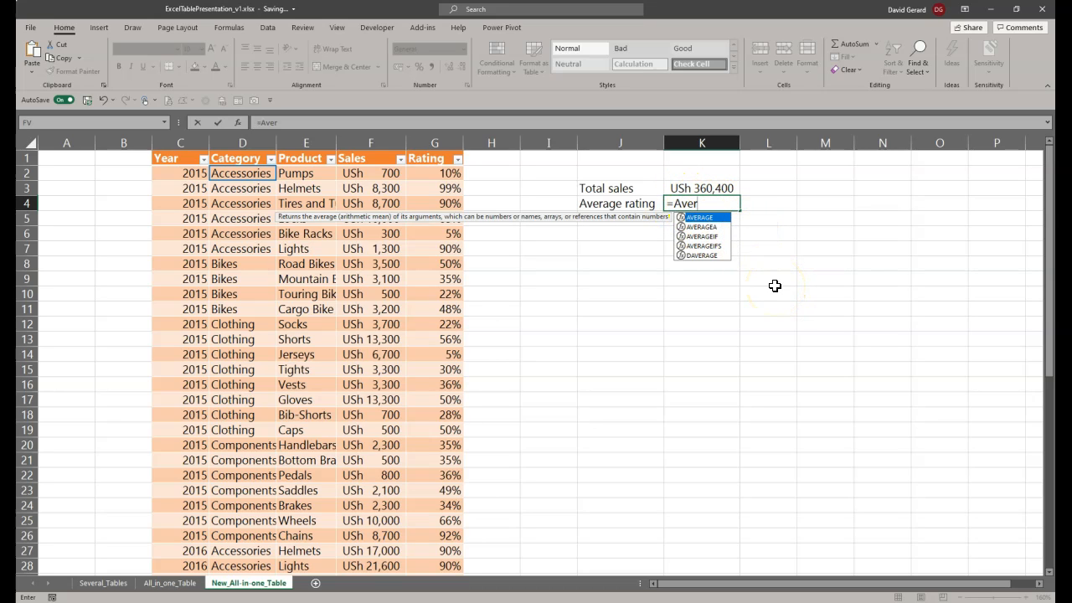
key(Tab)
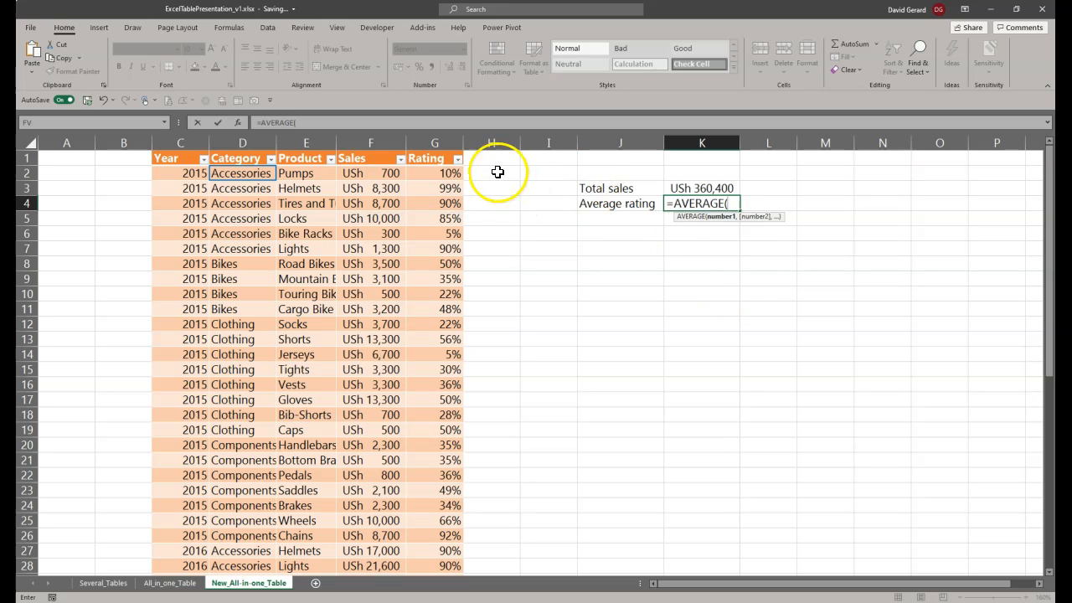
click(428, 149)
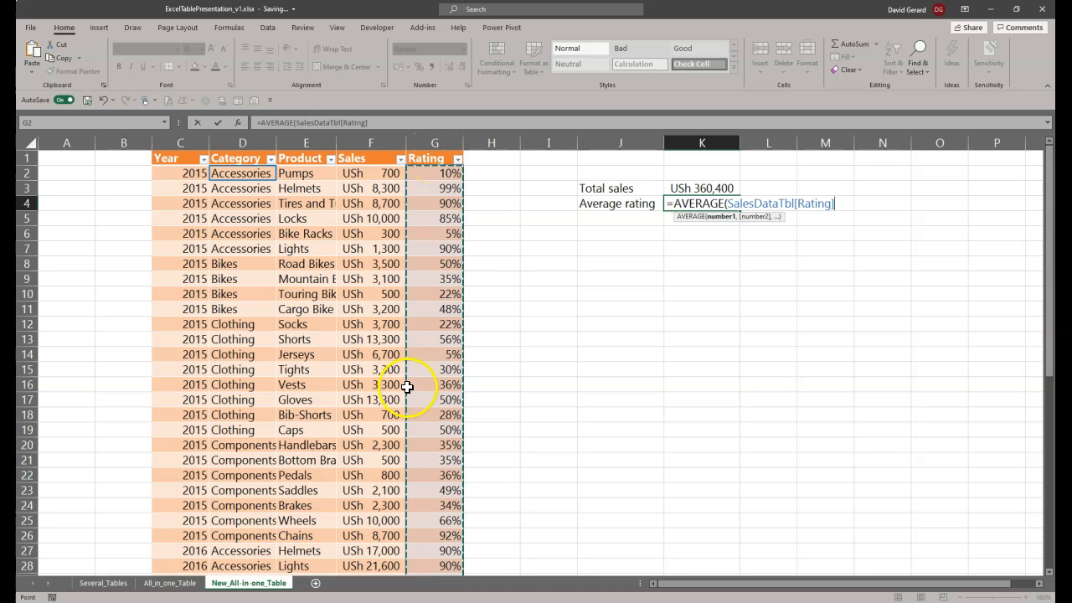
scroll(444, 501, down, 6)
scroll(443, 503, down, 7)
scroll(443, 497, up, 13)
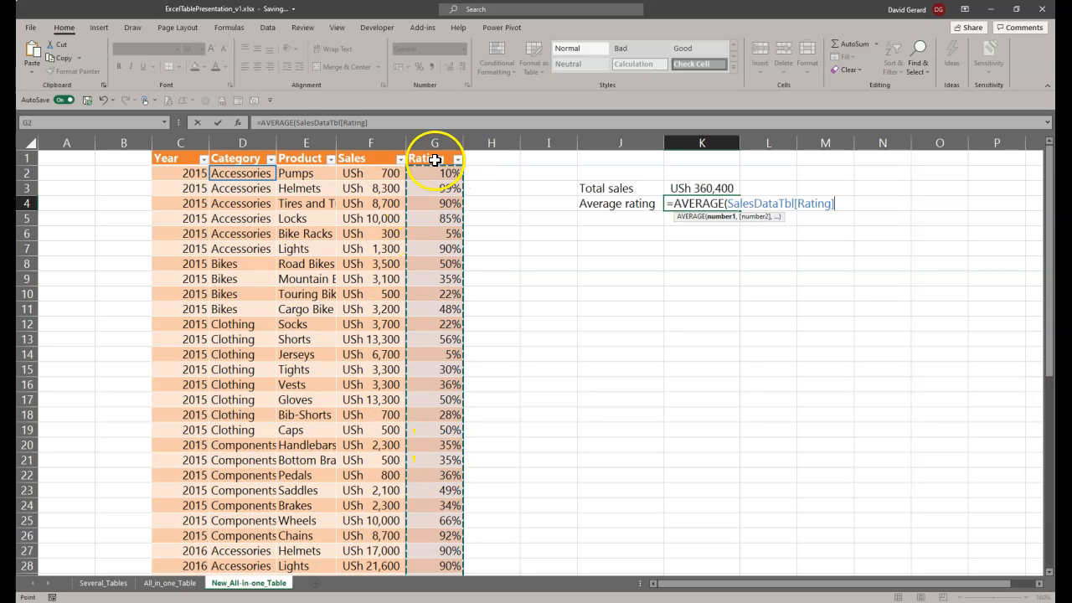
click(683, 316)
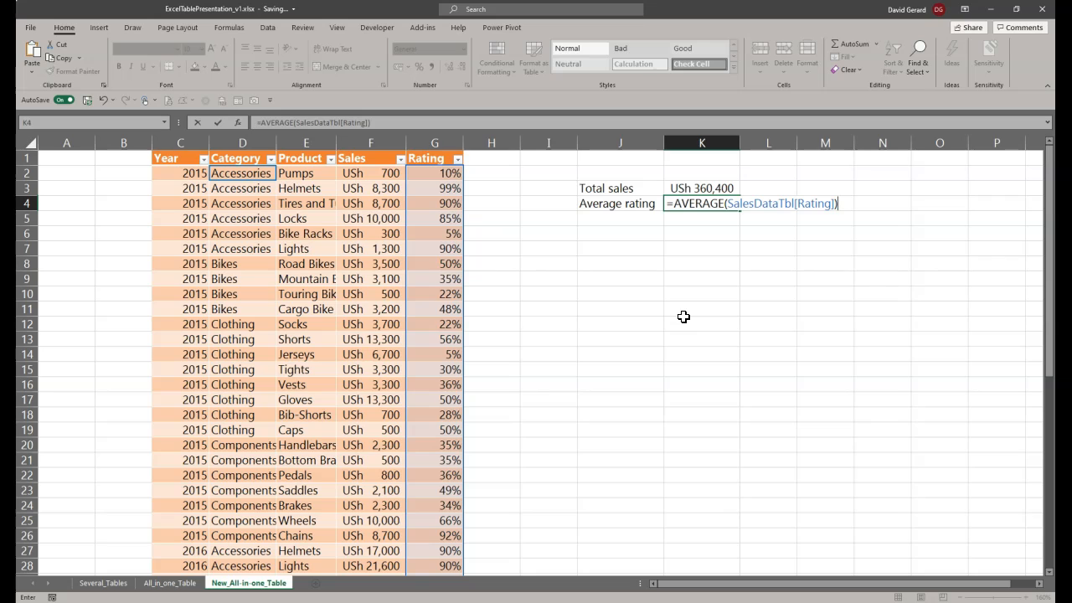
key(Return)
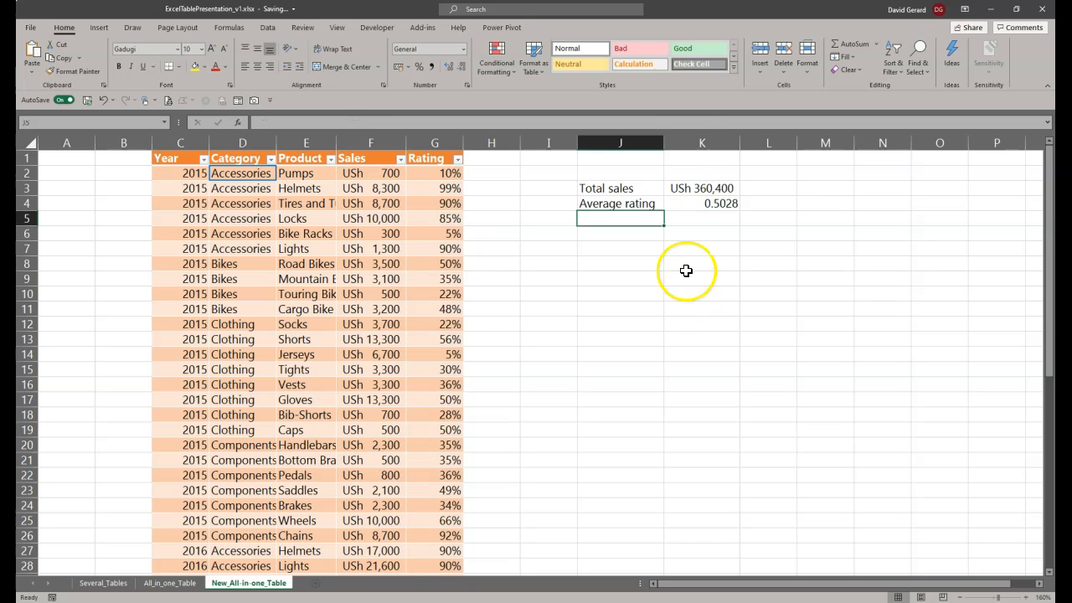
click(695, 204)
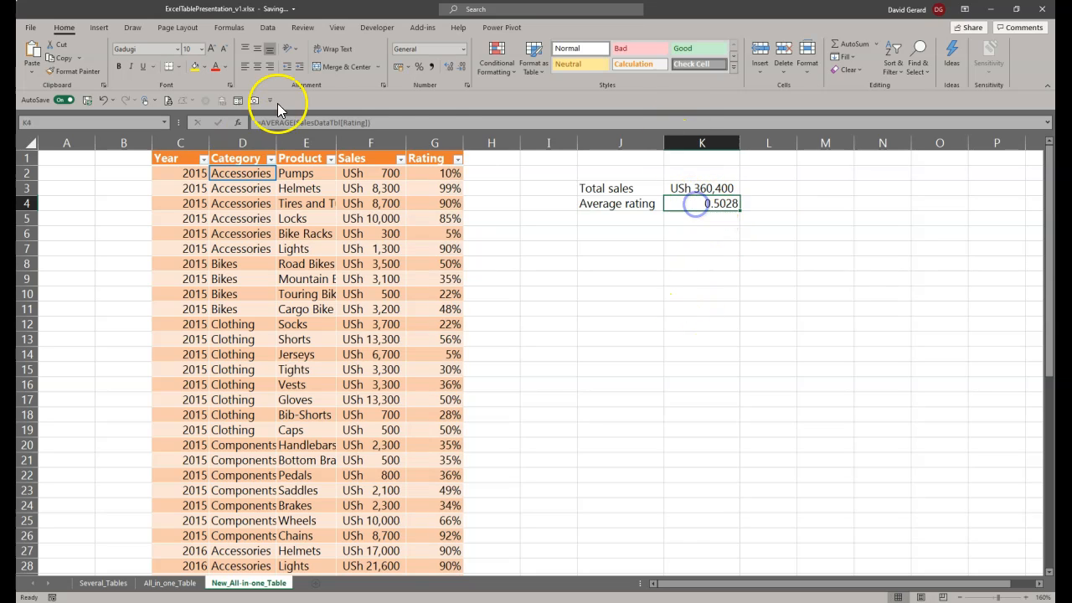
click(419, 67)
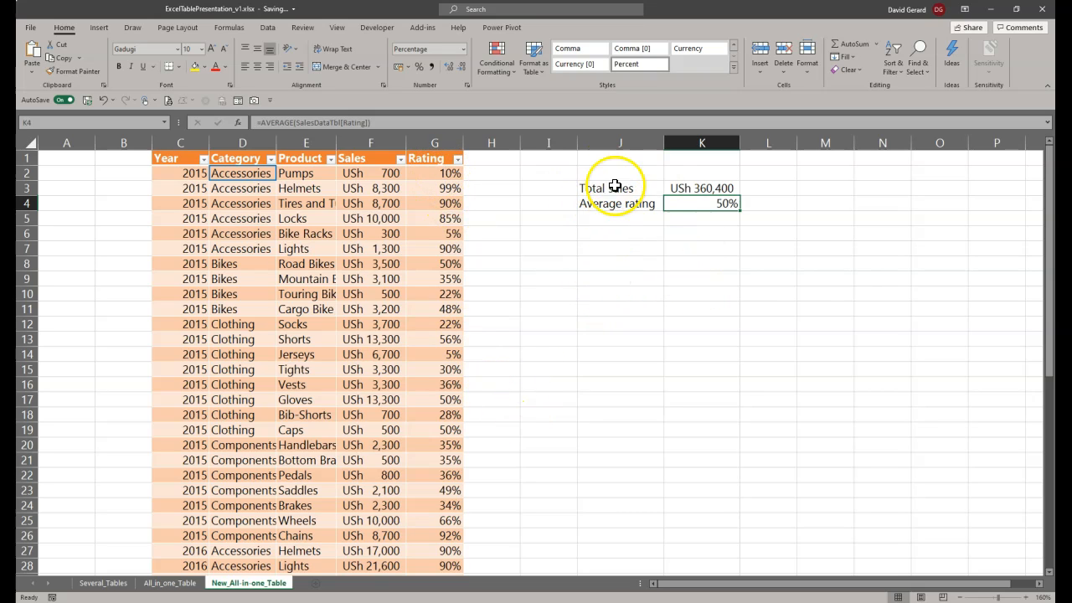
Step: Enter the label "Min rating" in cell J5
click(604, 217)
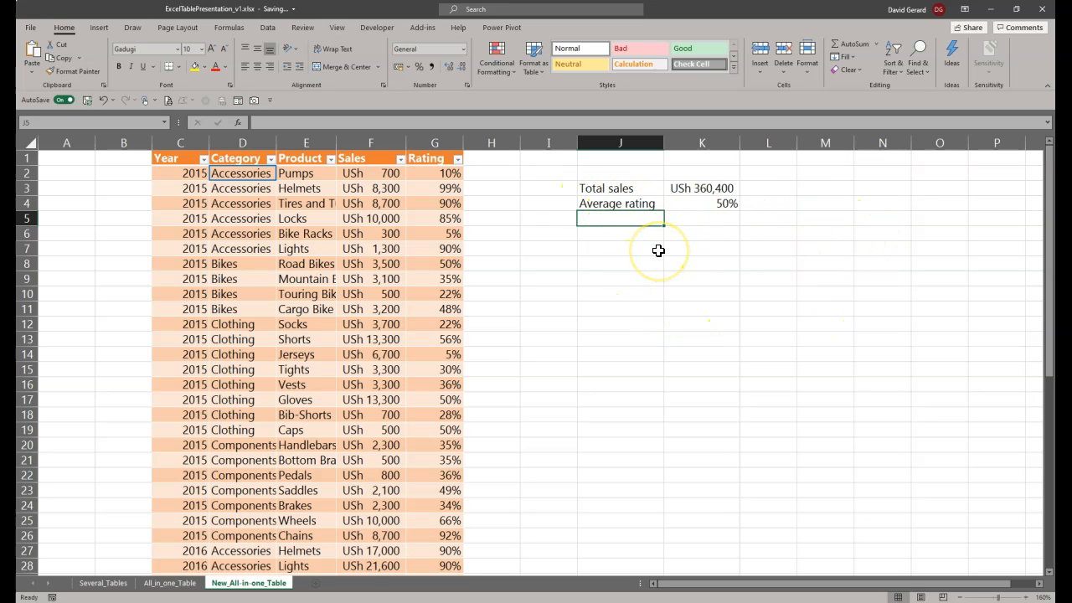
text(Mioni)
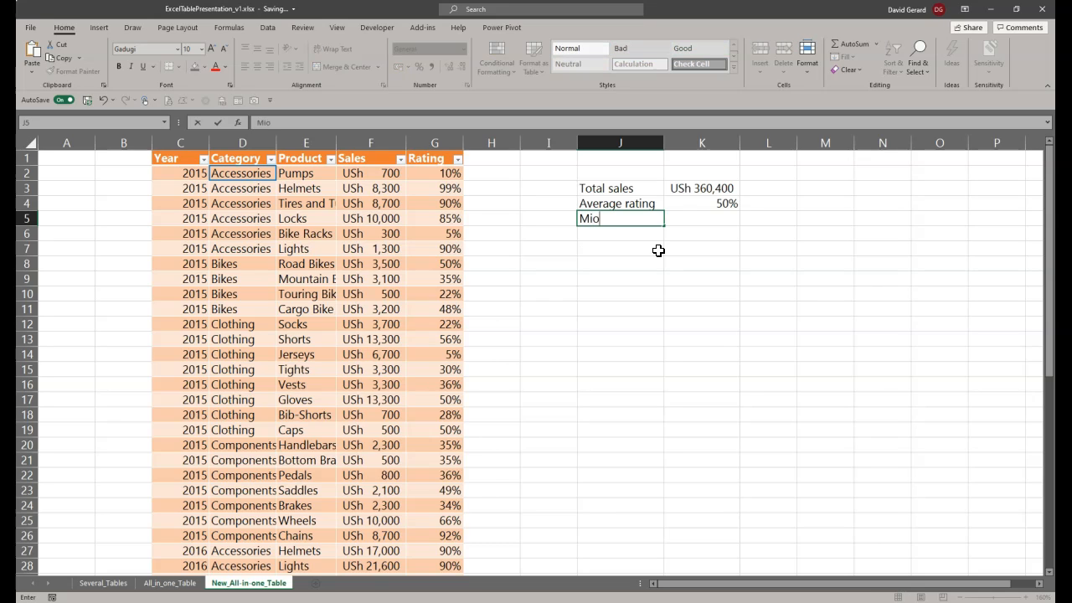
key(BackSpace)
key(BackSpace)
key(BackSpace)
text(n rating)
key(Tab)
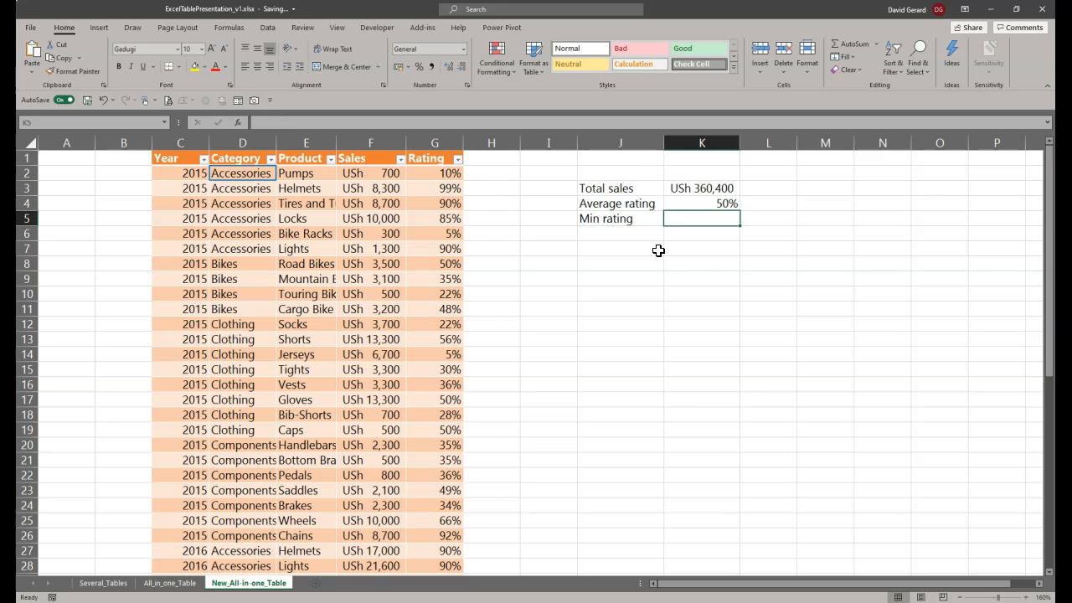
Step: Find the lowest rating in cell K5 with =MIN(SalesDataTbl[Rating]) and format the result as a percentage
text(=)
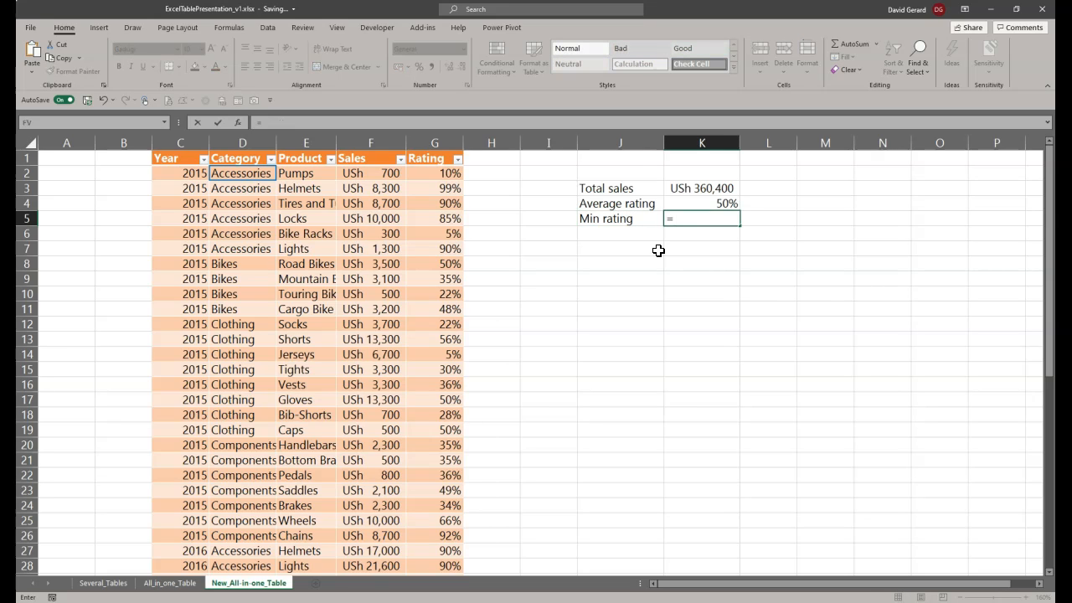
text(MIN()
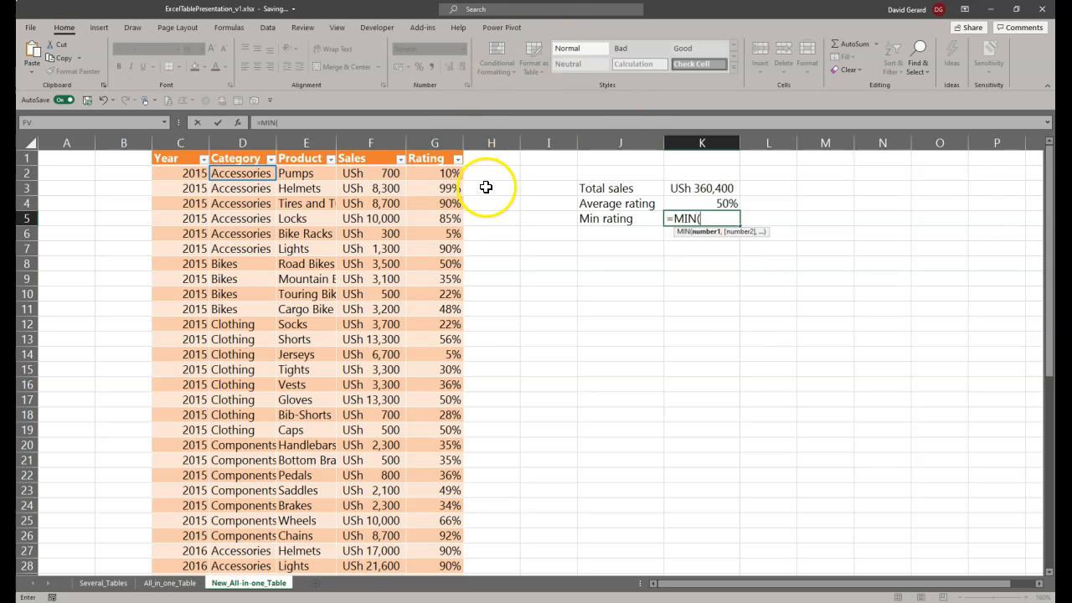
click(435, 149)
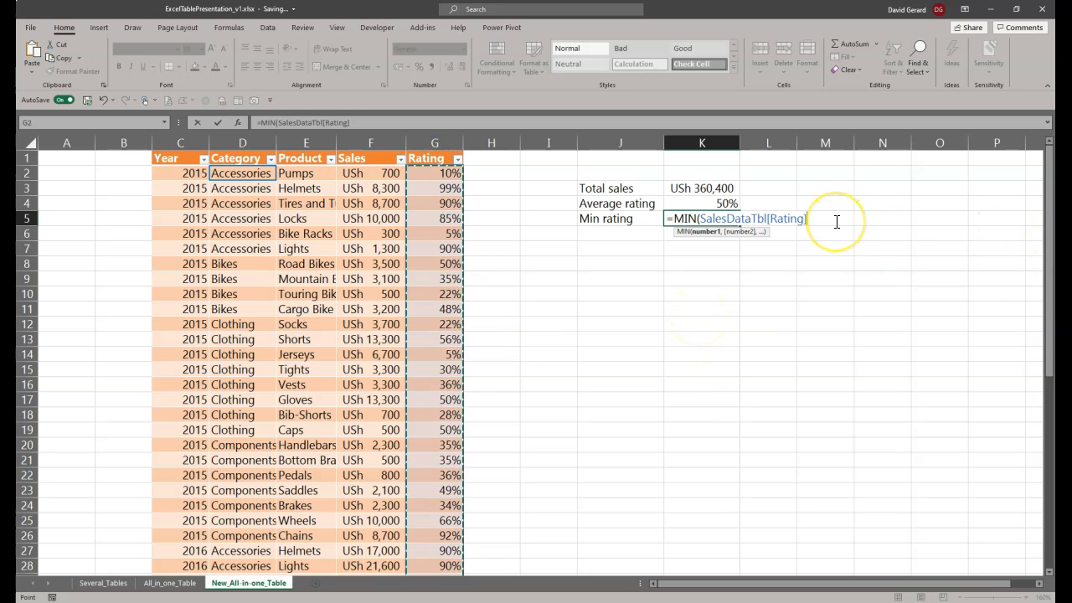
text())
key(Return)
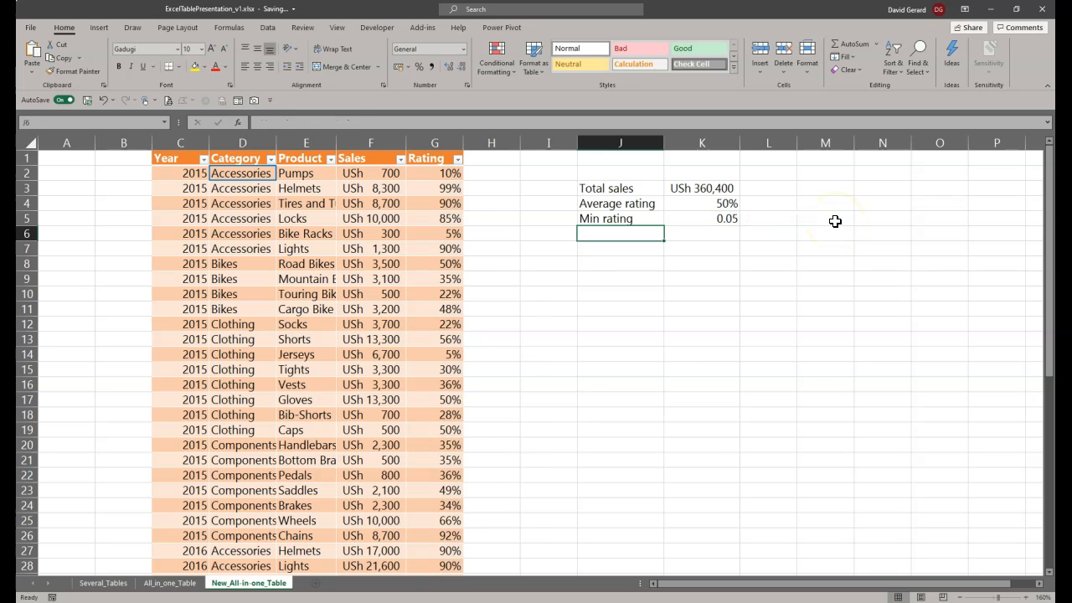
click(727, 216)
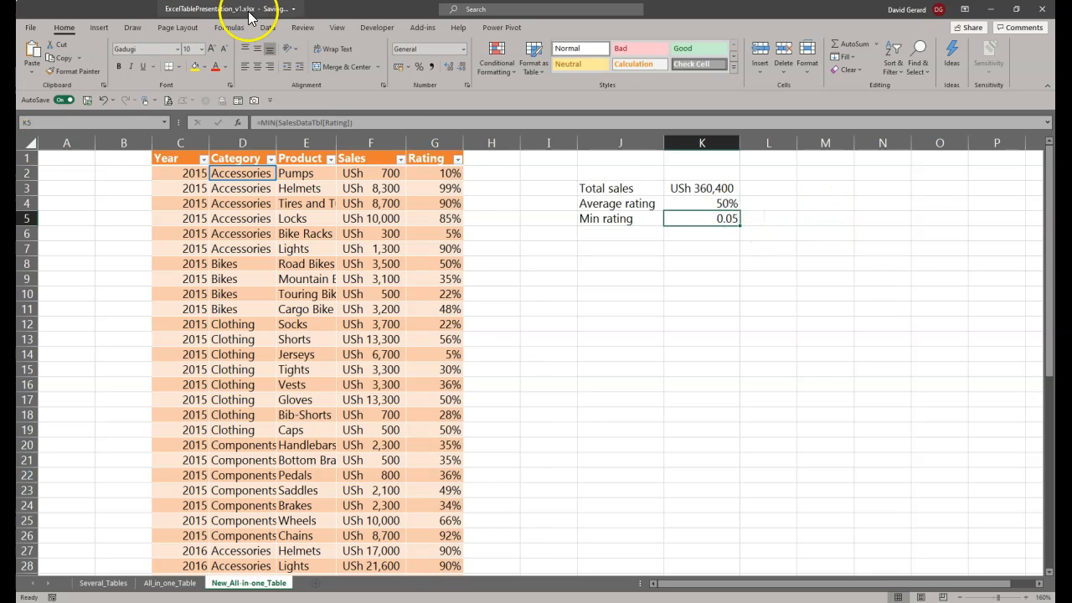
click(417, 67)
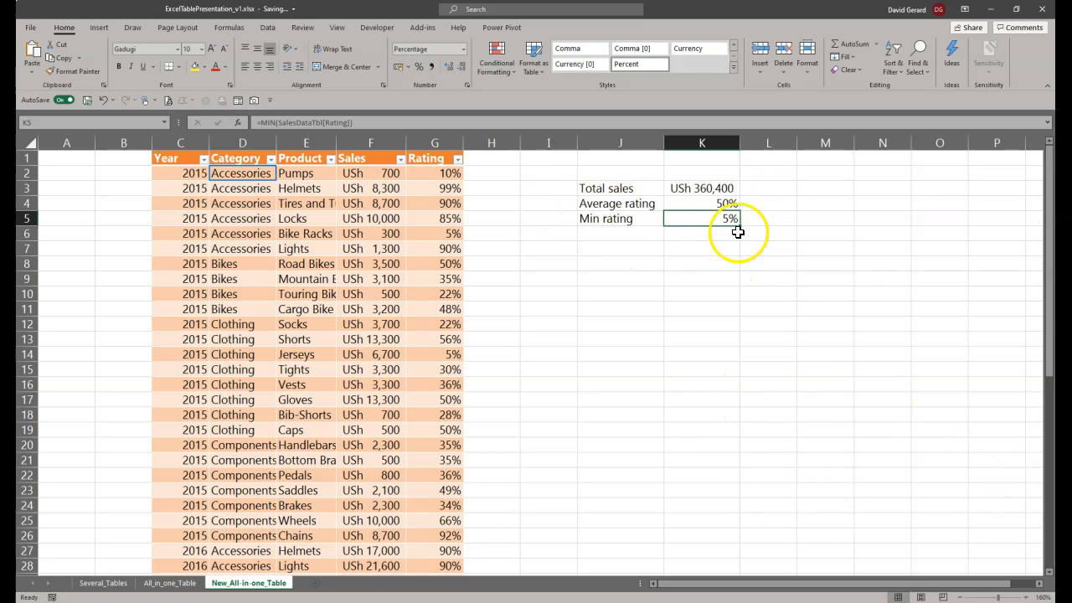
Step: Enter the label "Max rating" in cell J6
click(636, 233)
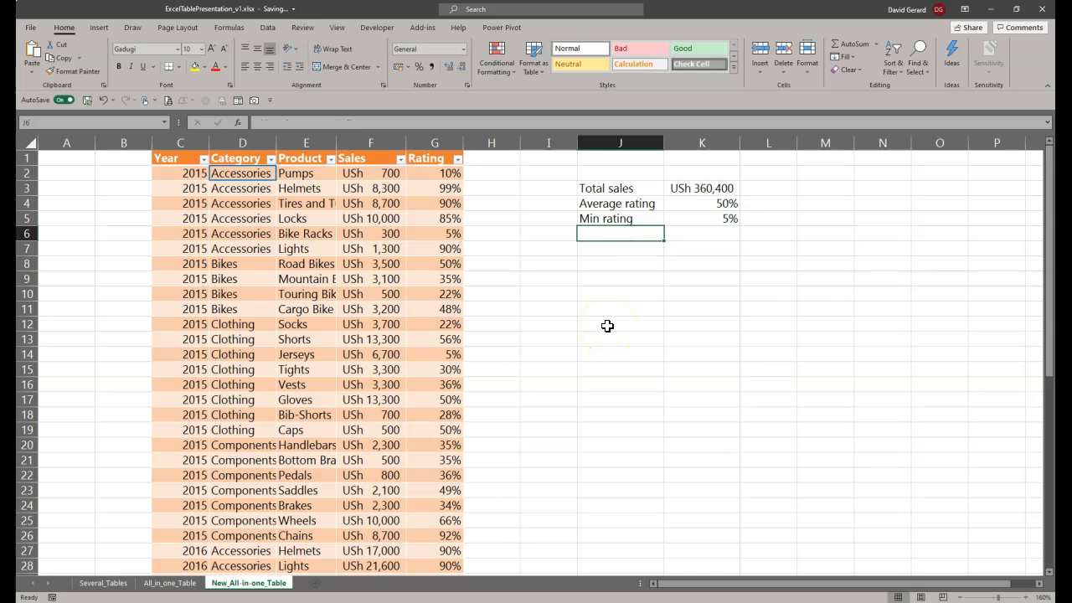
text(Max rating)
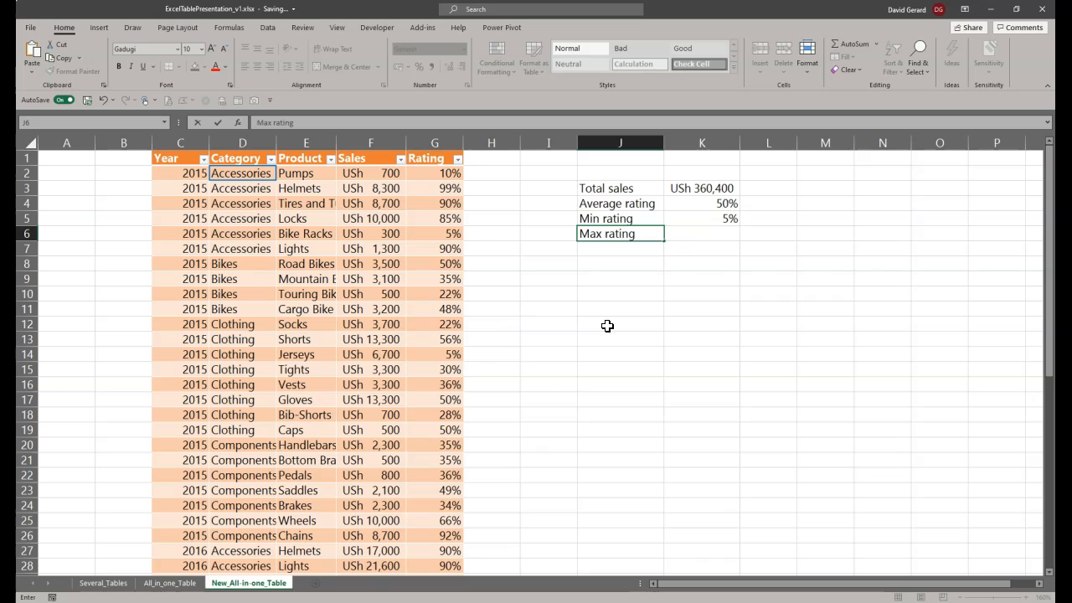
key(Tab)
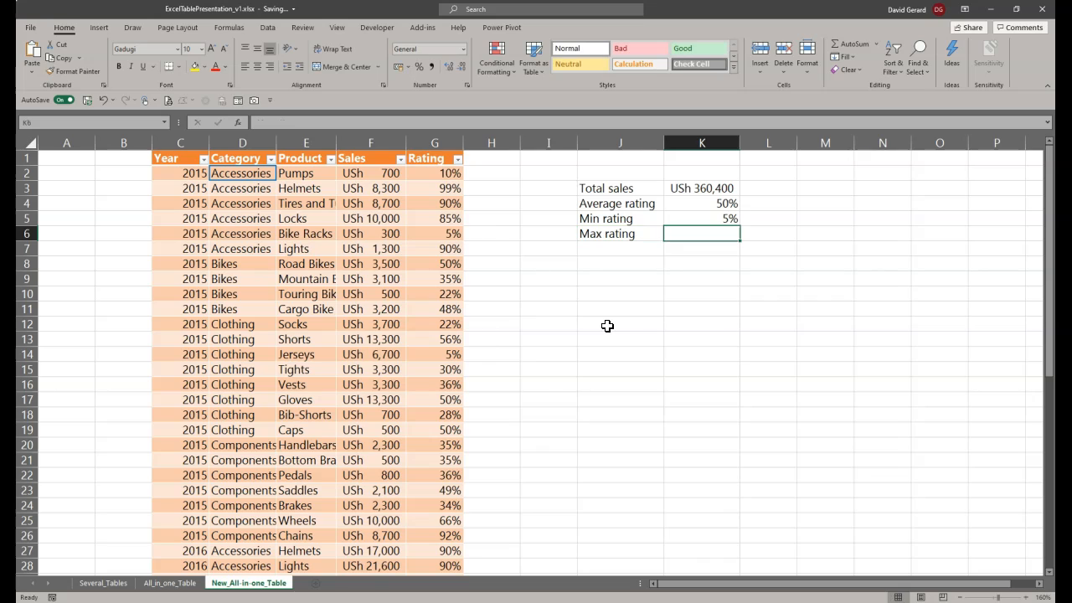
Step: Begin the maximum formula in cell K6 with =MAX(SalesDataTbl[ so that the table's column and item specifiers are offered
text(=MAX()
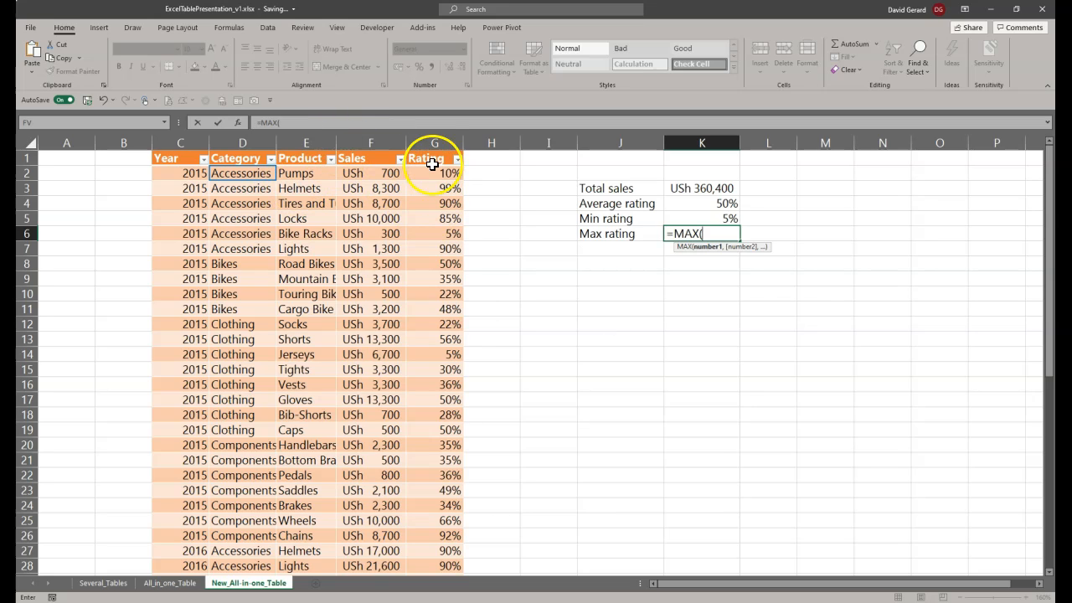
text(Sales)
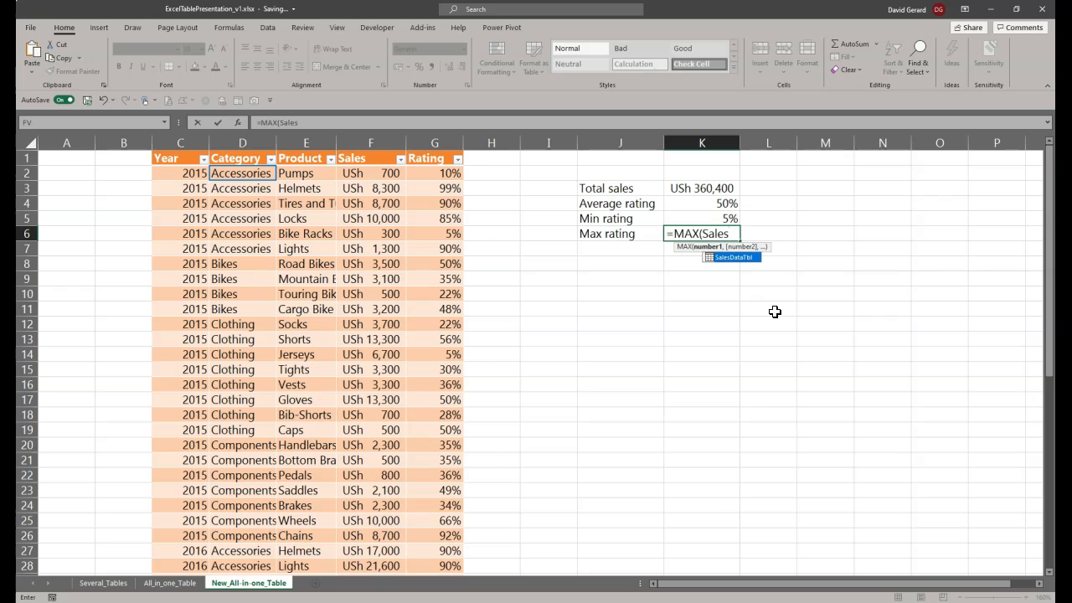
key(Tab)
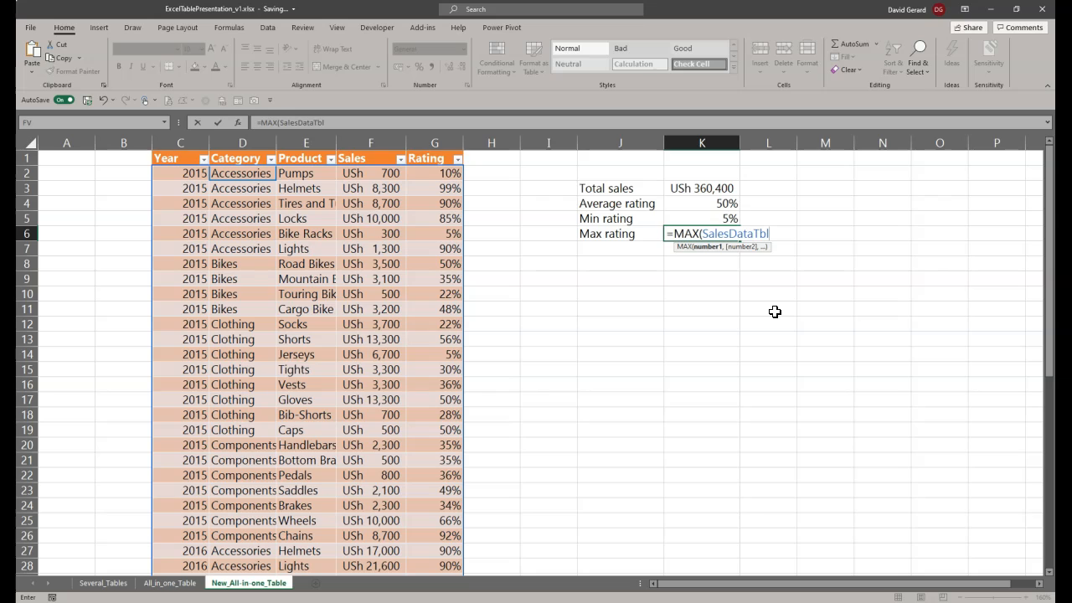
text([)
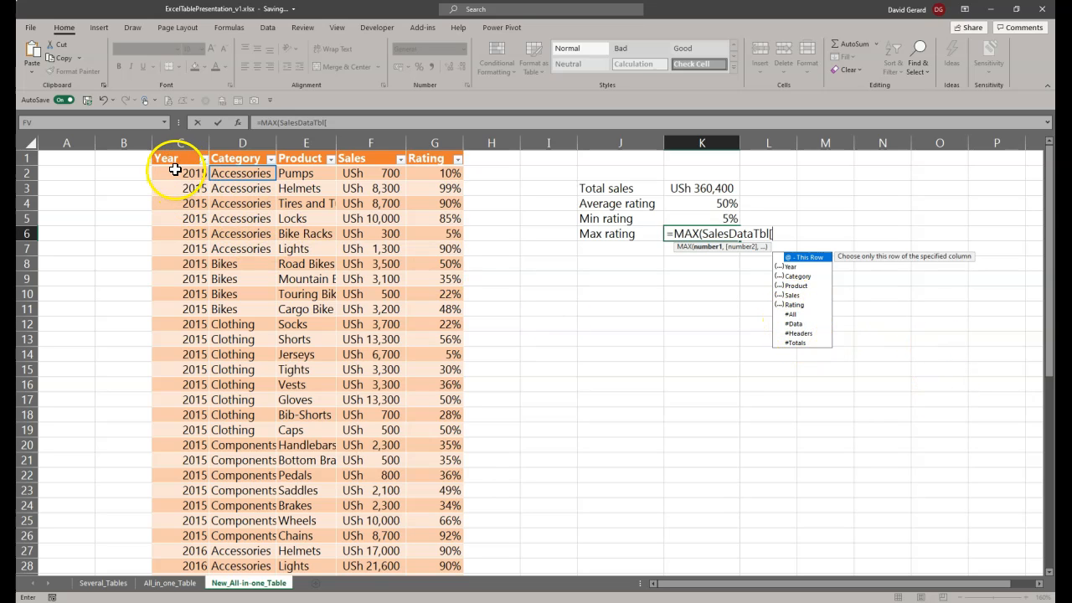
Step: Try the #All specifier in K6's SalesDataTbl reference and remove it again, keeping the open bracket
scroll(394, 467, down, 4)
scroll(395, 467, up, 4)
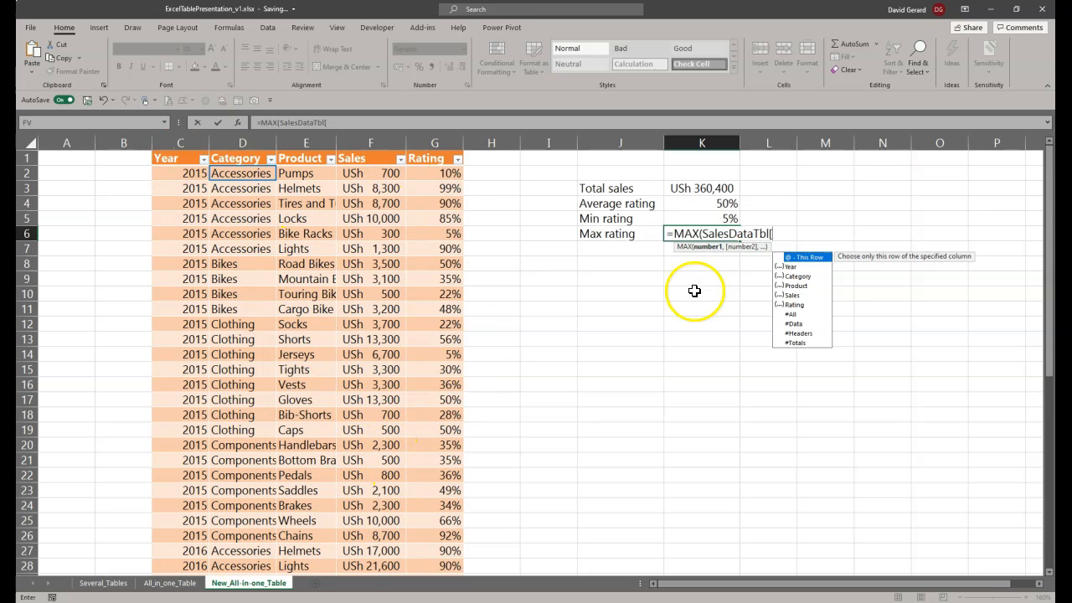
click(790, 315)
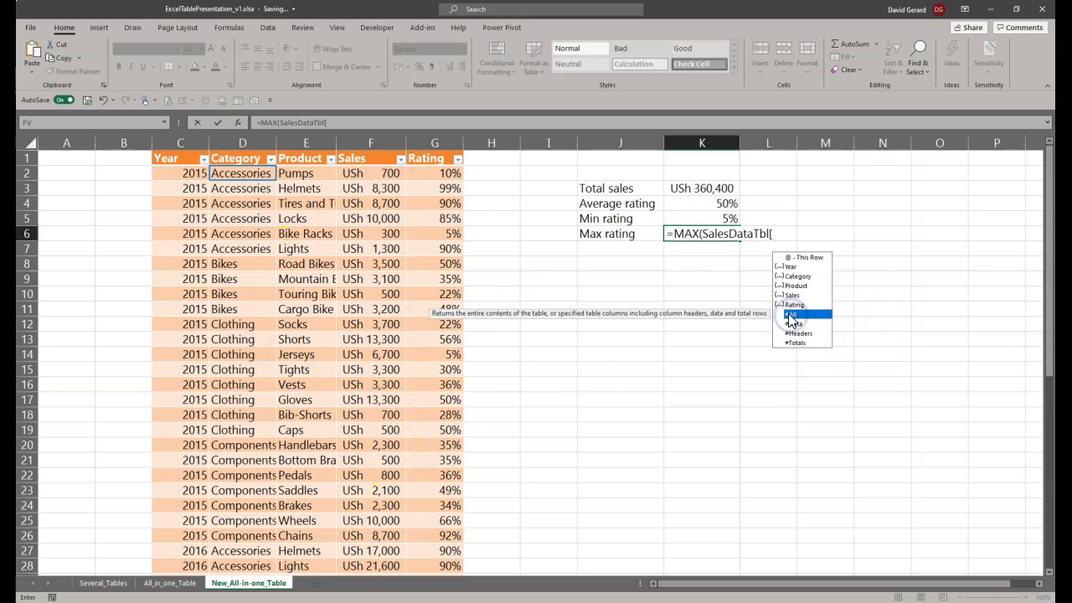
double_click(790, 316)
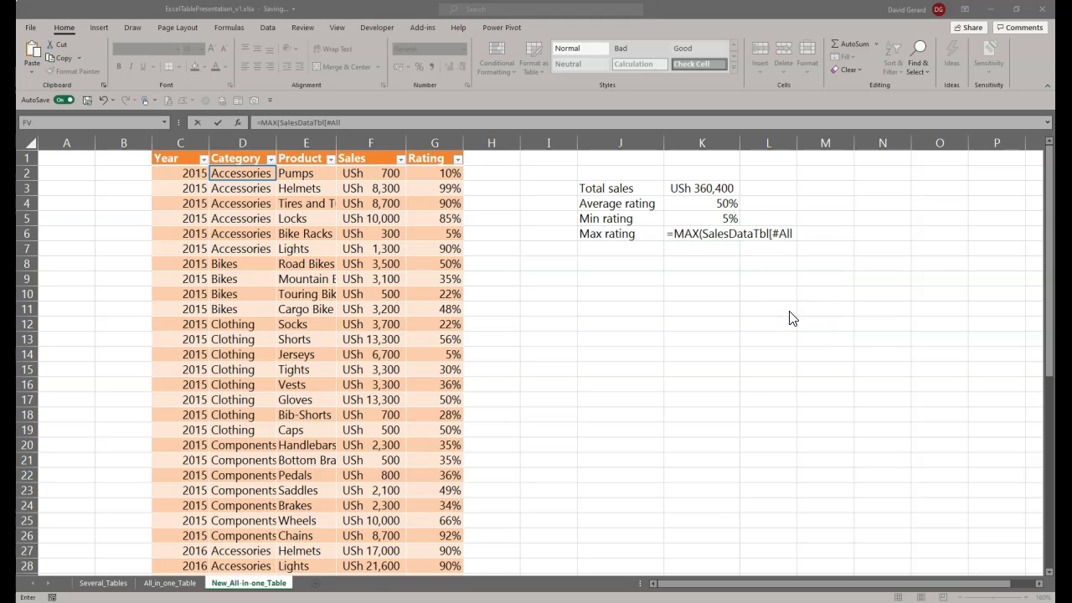
click(755, 235)
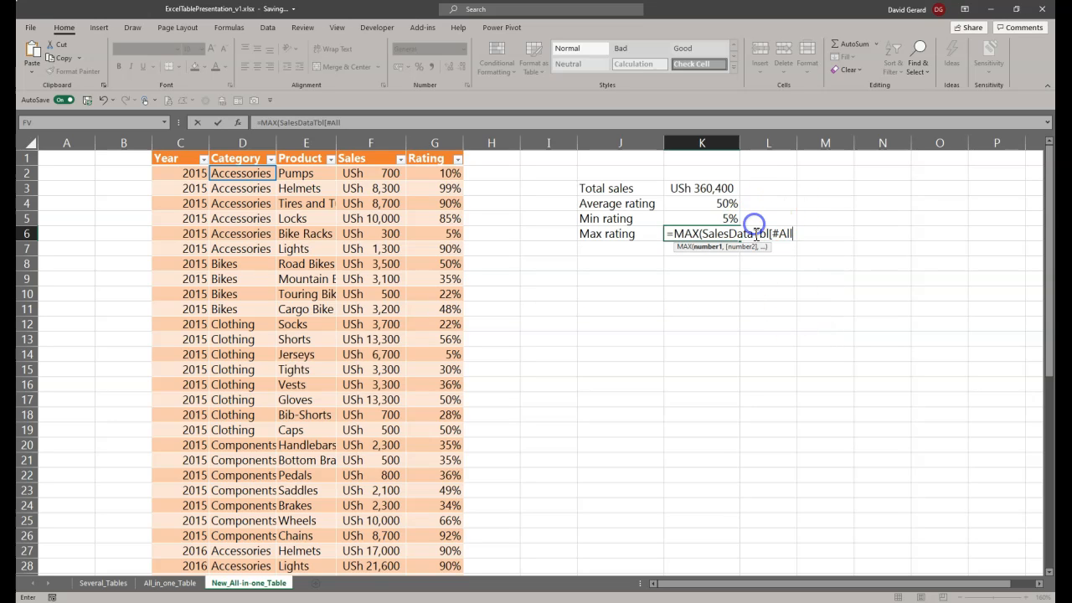
text(])
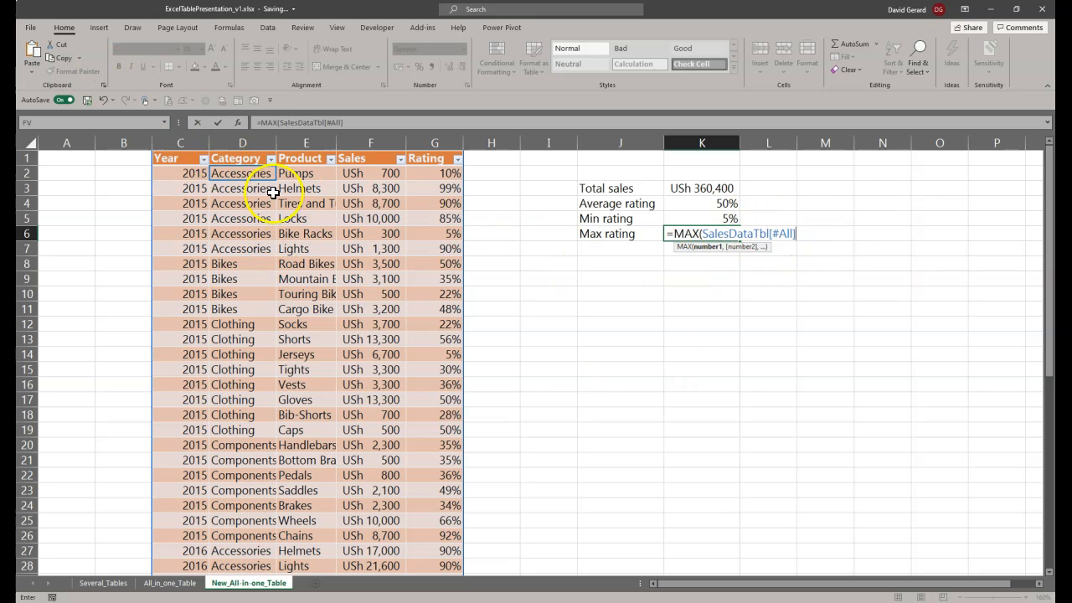
scroll(222, 475, down, 7)
scroll(224, 475, down, 8)
scroll(224, 474, up, 15)
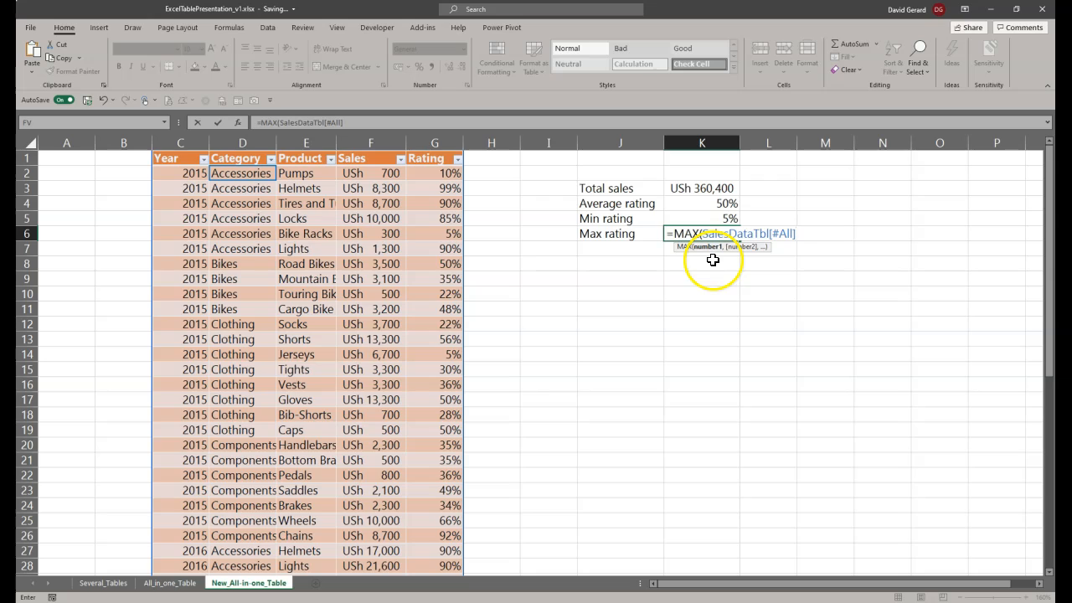
key(BackSpace)
key(BackSpace)
key(BackSpace)
key(BackSpace)
key(BackSpace)
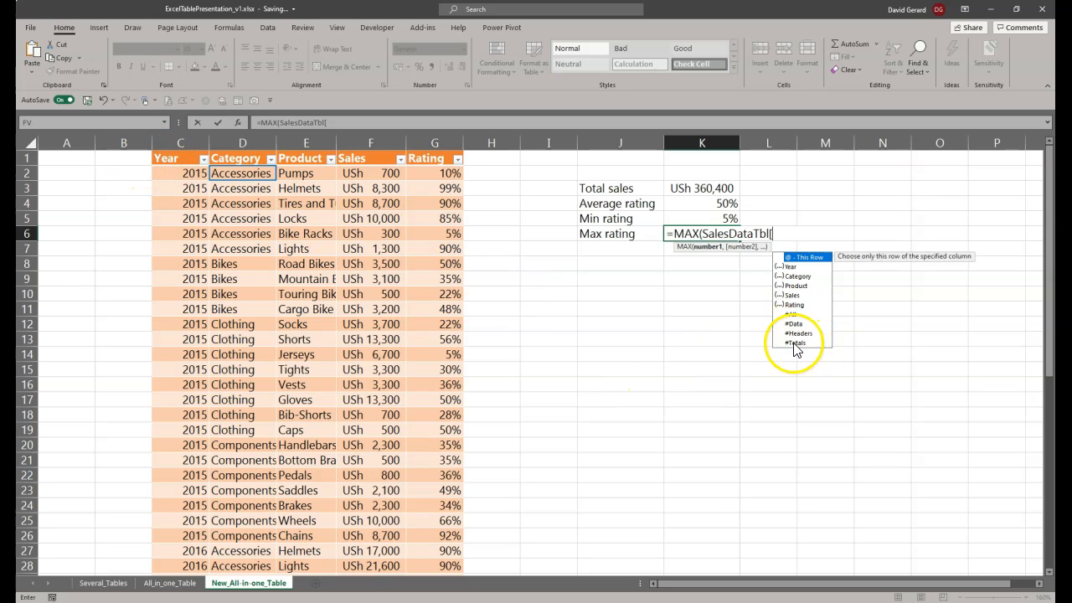
scroll(311, 473, down, 11)
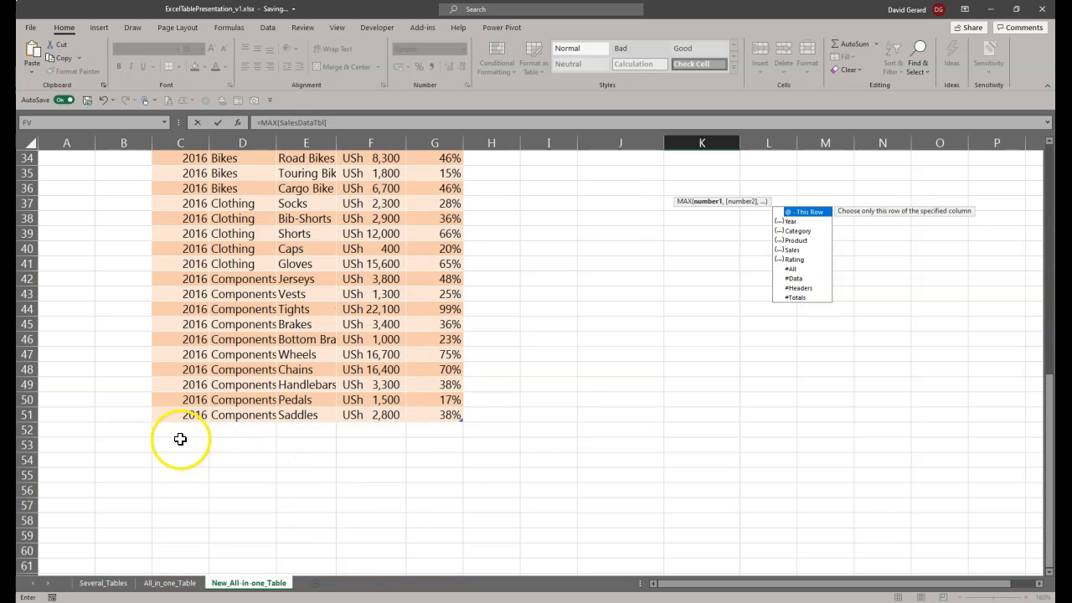
scroll(406, 432, up, 7)
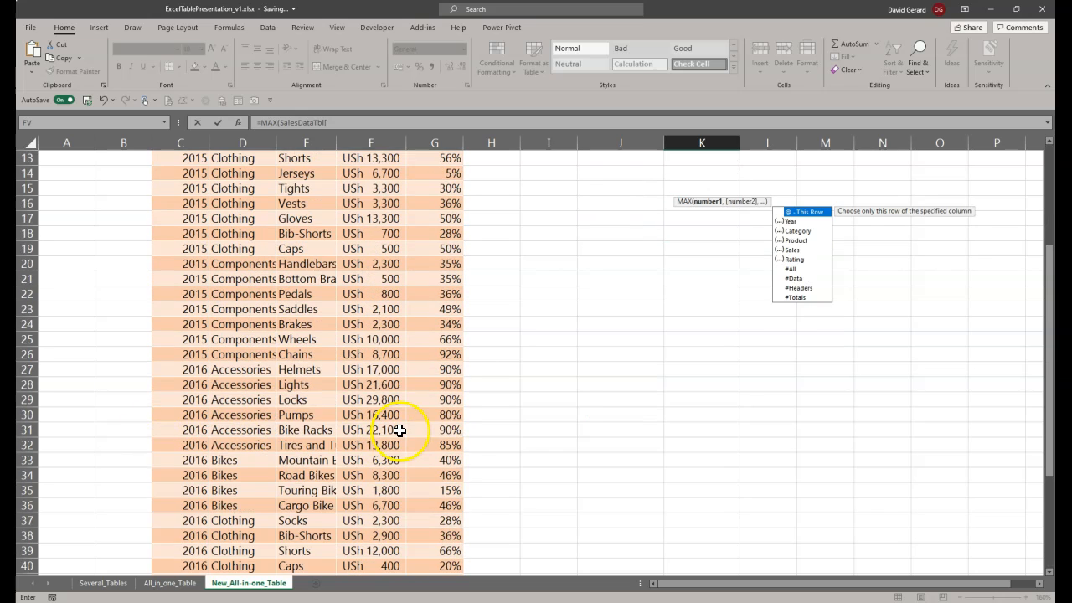
Step: Complete the maximum rating formula in cell K6 as =MAX(SalesDataTbl[Rating])
scroll(400, 429, up, 4)
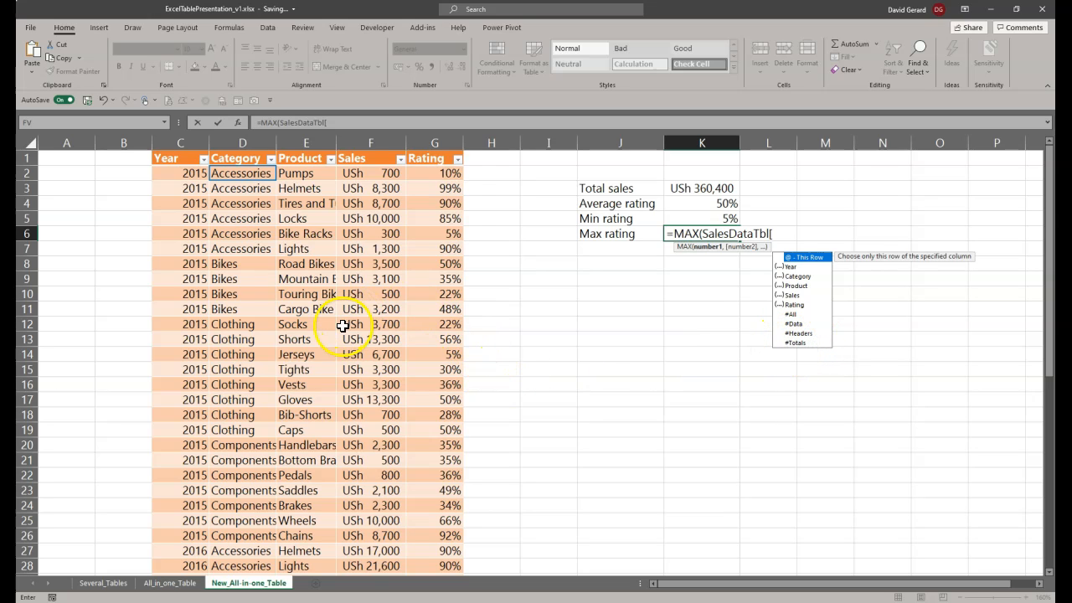
scroll(318, 456, down, 10)
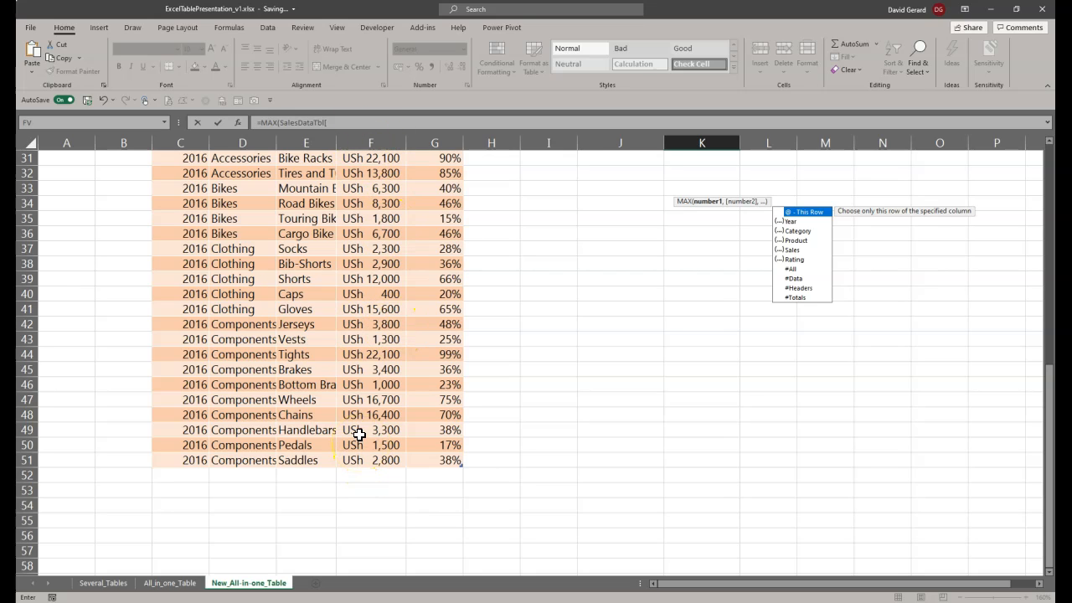
scroll(358, 434, down, 1)
scroll(358, 434, up, 5)
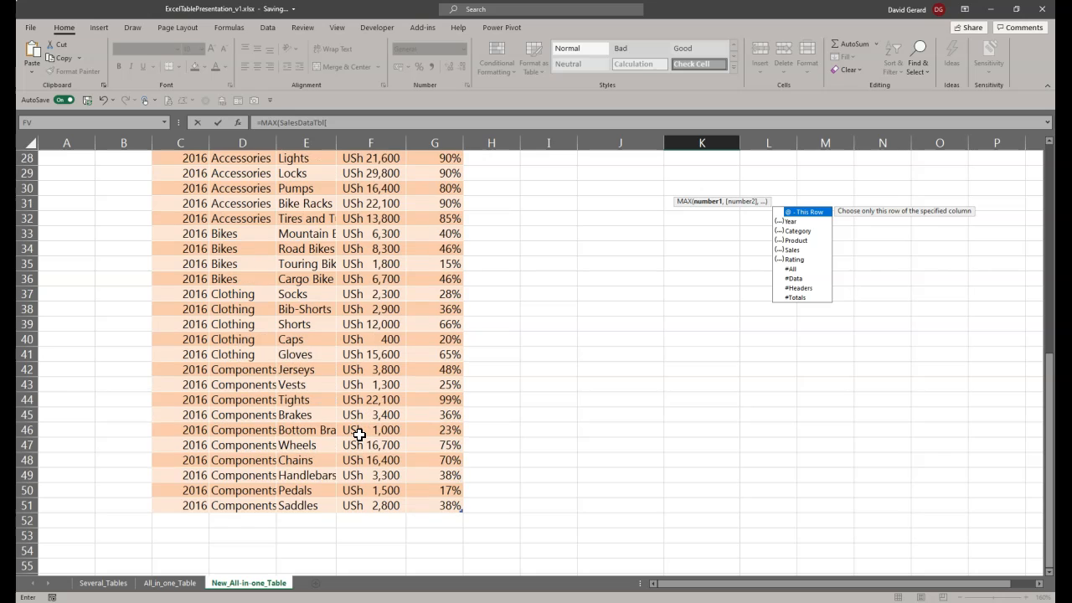
scroll(358, 433, up, 4)
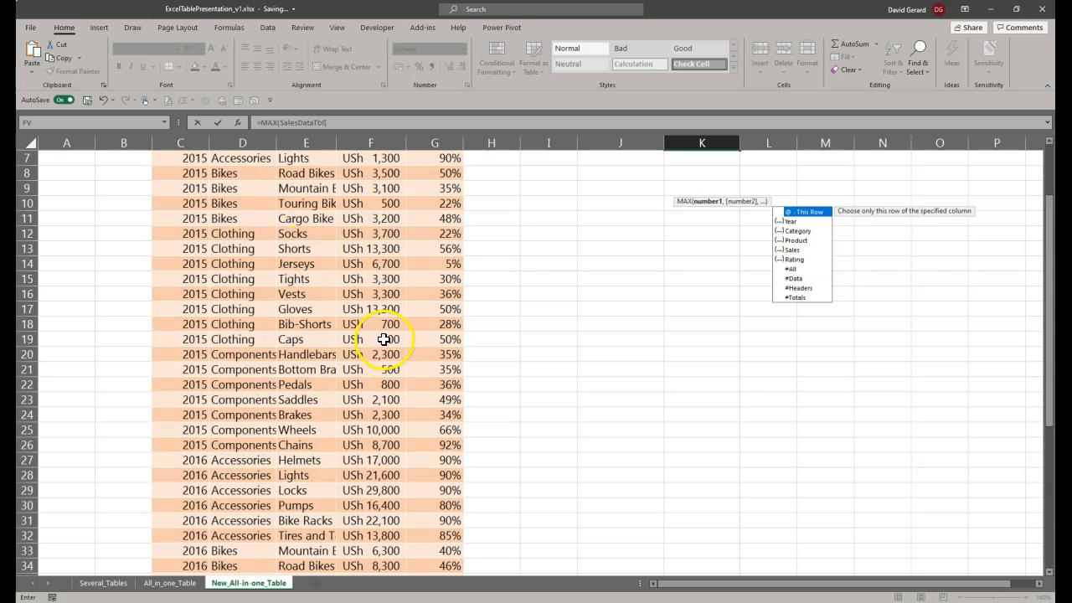
scroll(384, 339, up, 2)
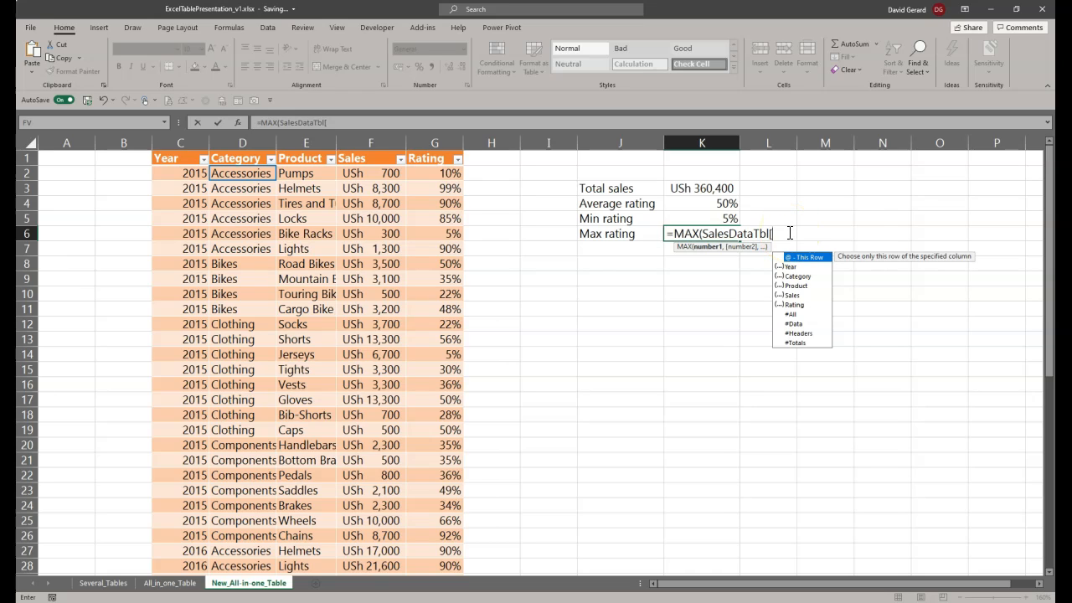
click(798, 306)
double_click(797, 305)
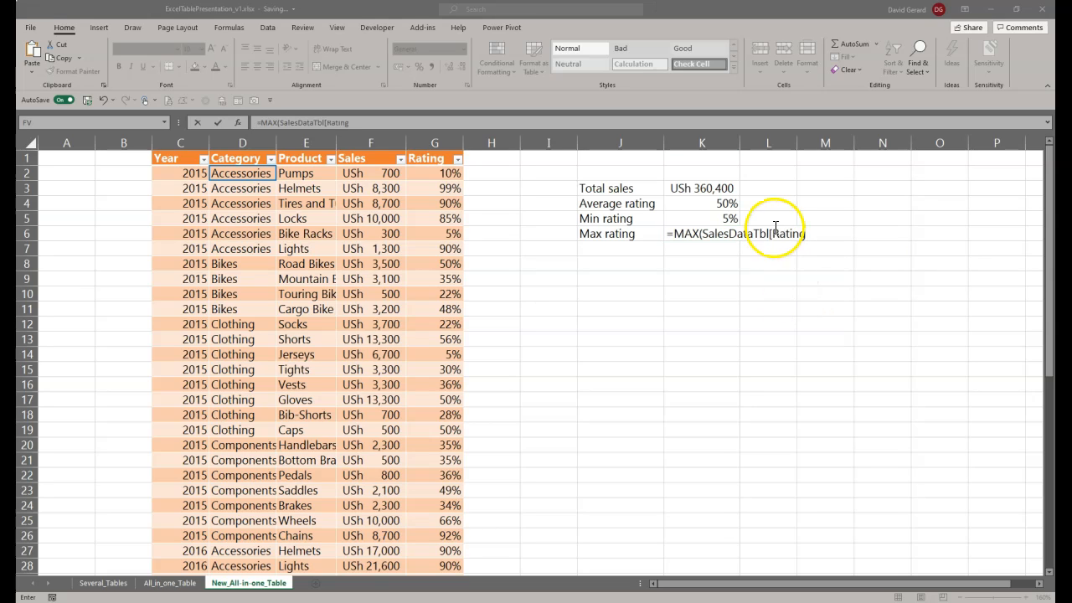
text(])
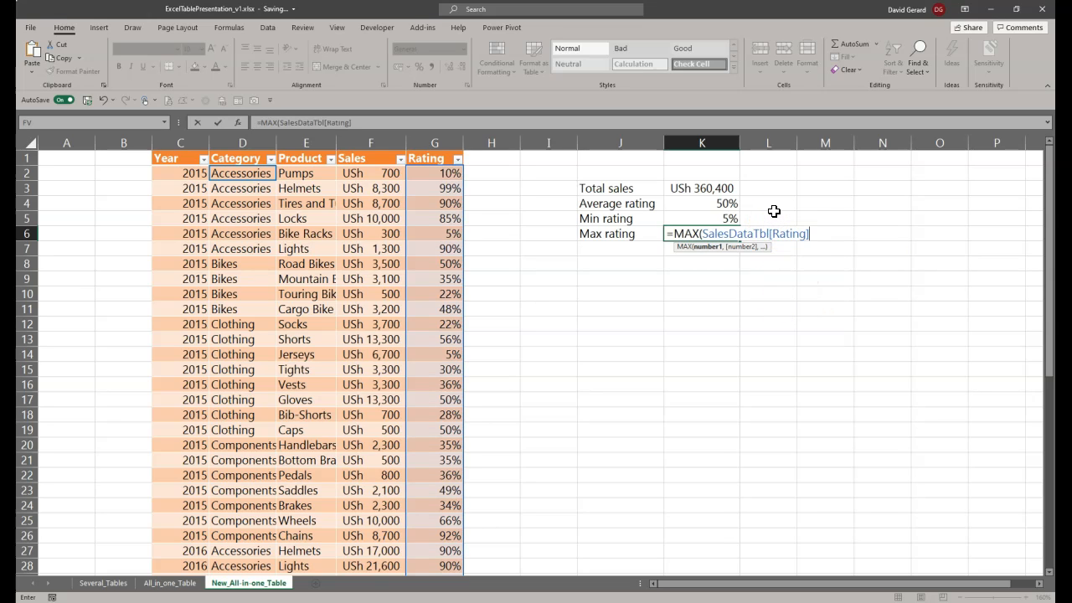
text())
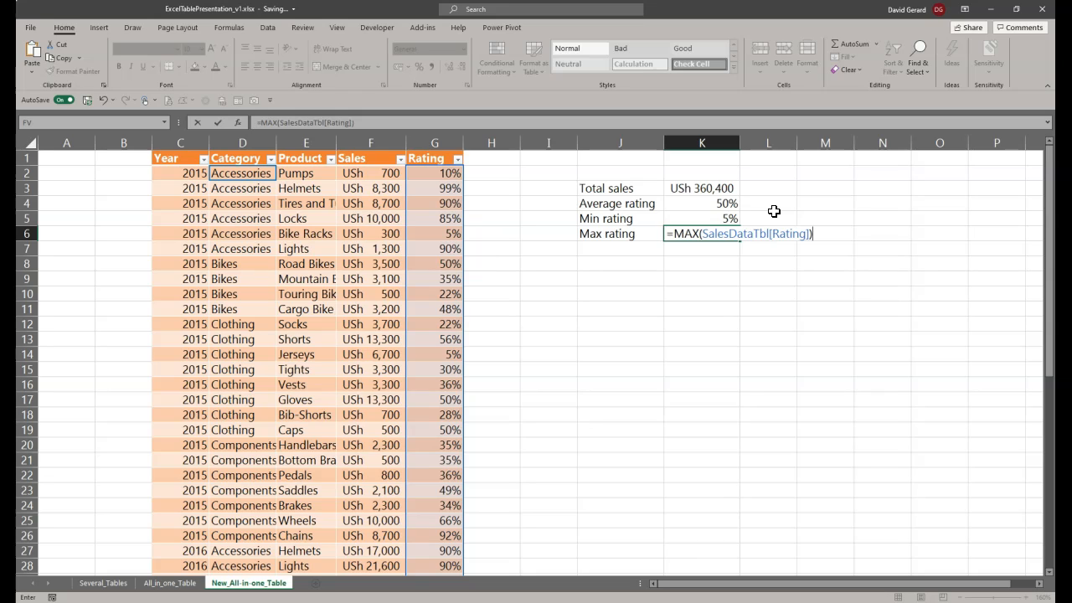
key(Return)
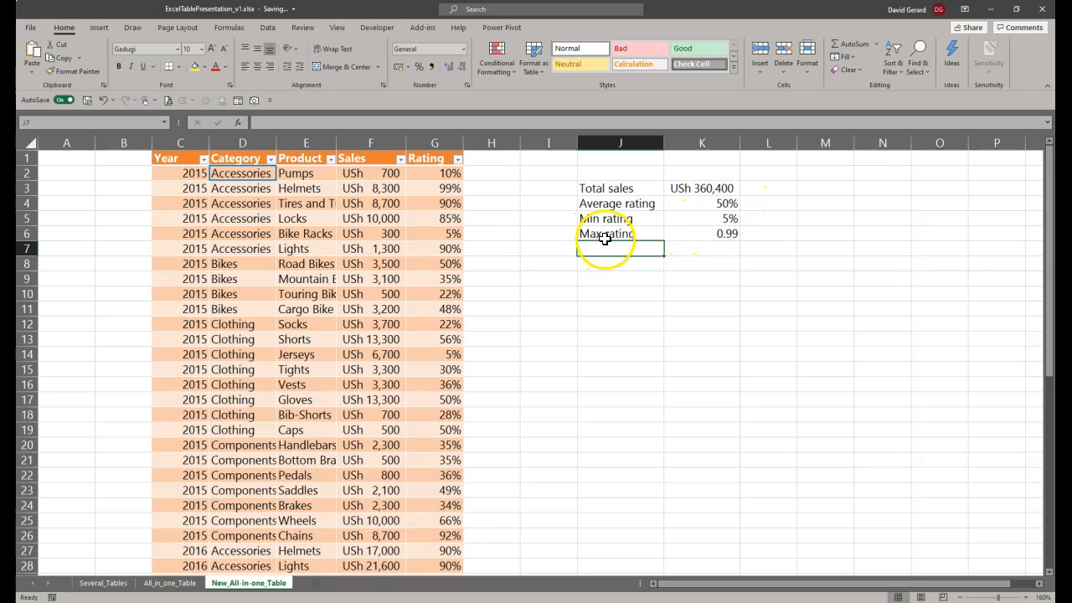
Step: Format the maximum rating in cell K6 as a percentage
click(699, 233)
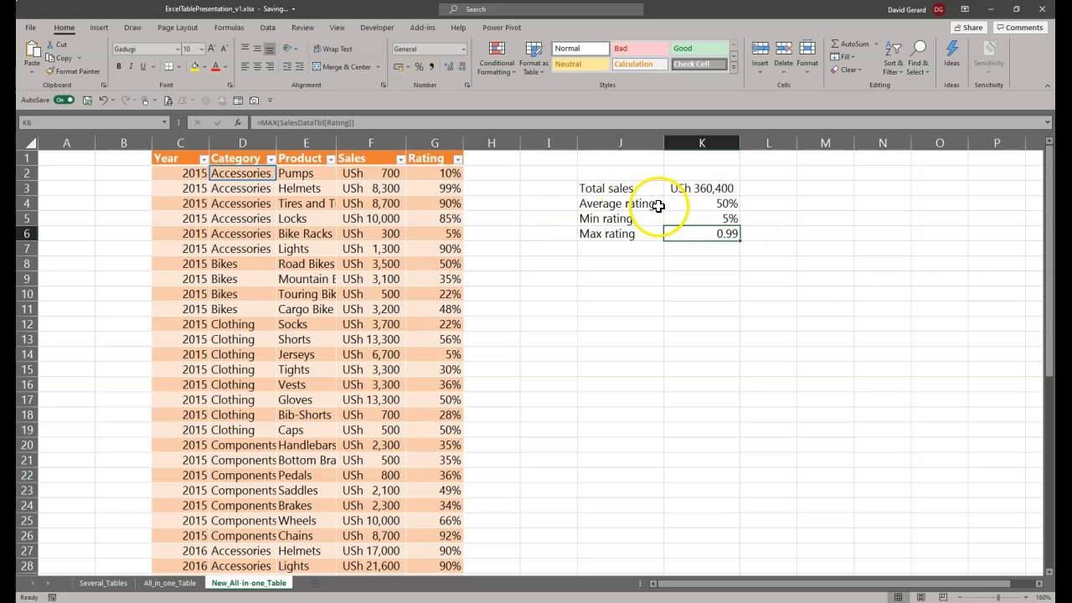
click(706, 206)
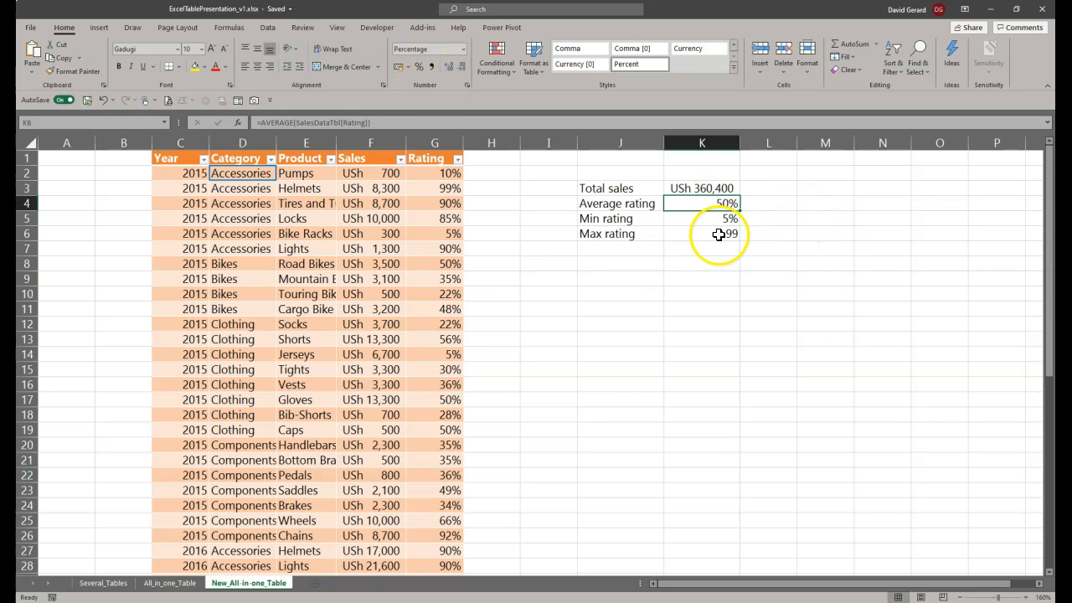
click(719, 234)
click(419, 67)
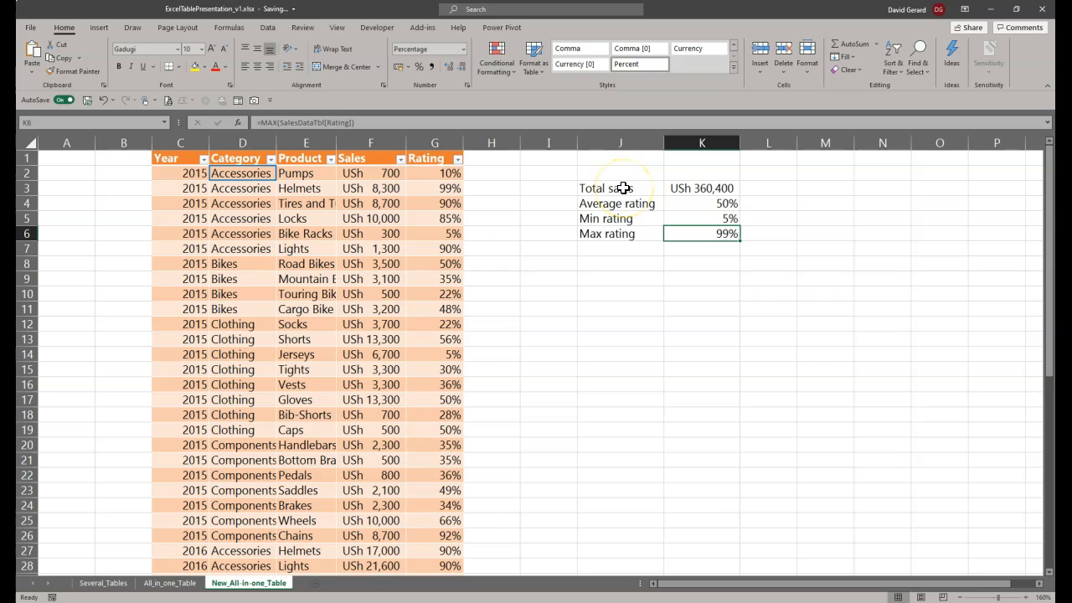
Step: Move the Total sales label and its formula from J3:K3 to M3:N3
drag(591, 187, 692, 189)
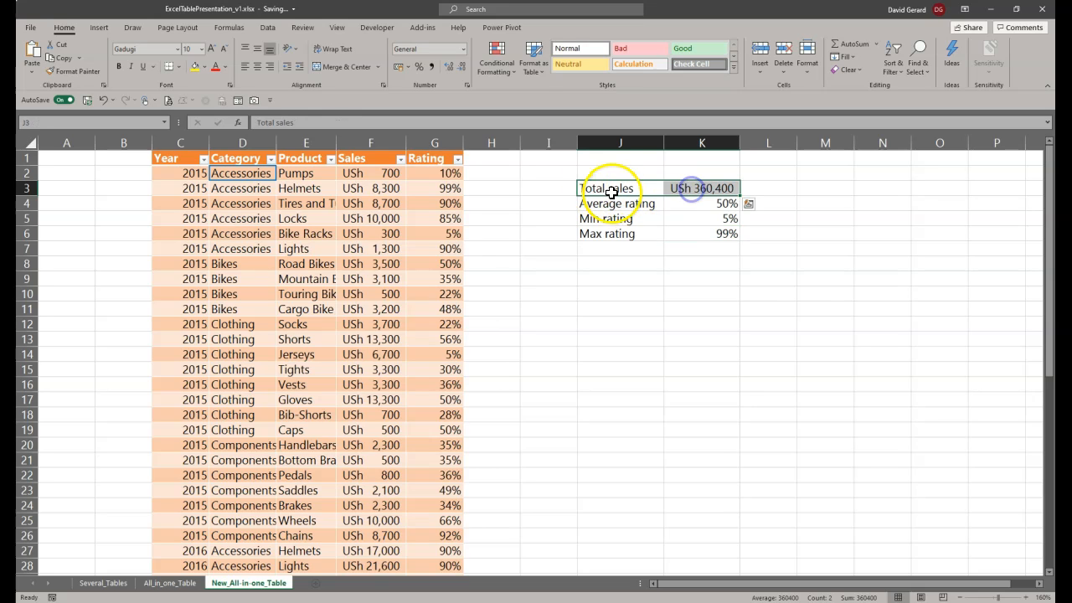
drag(611, 188, 882, 188)
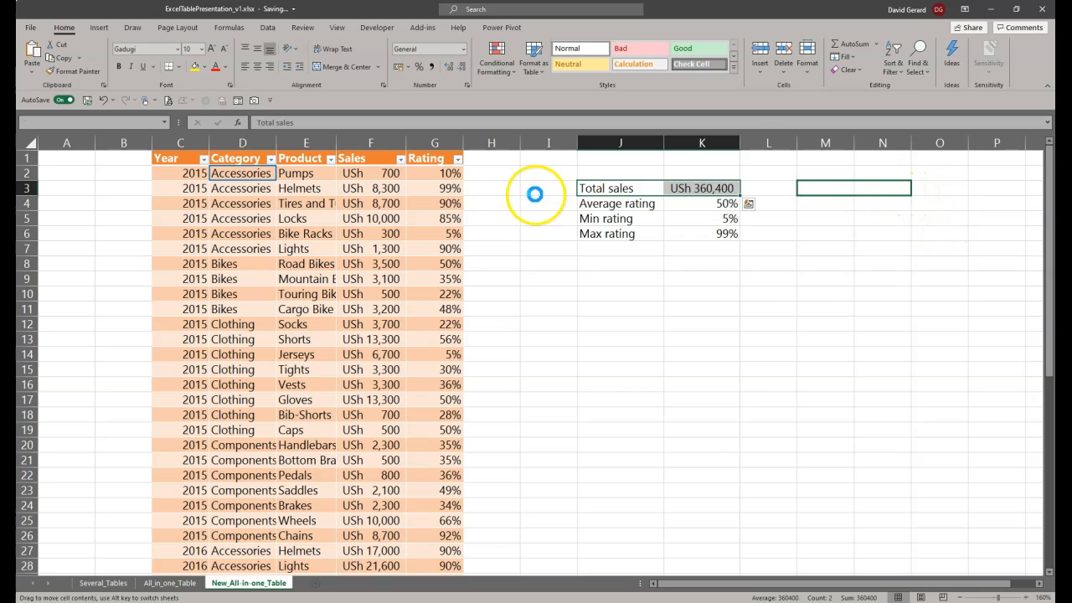
click(609, 205)
click(635, 207)
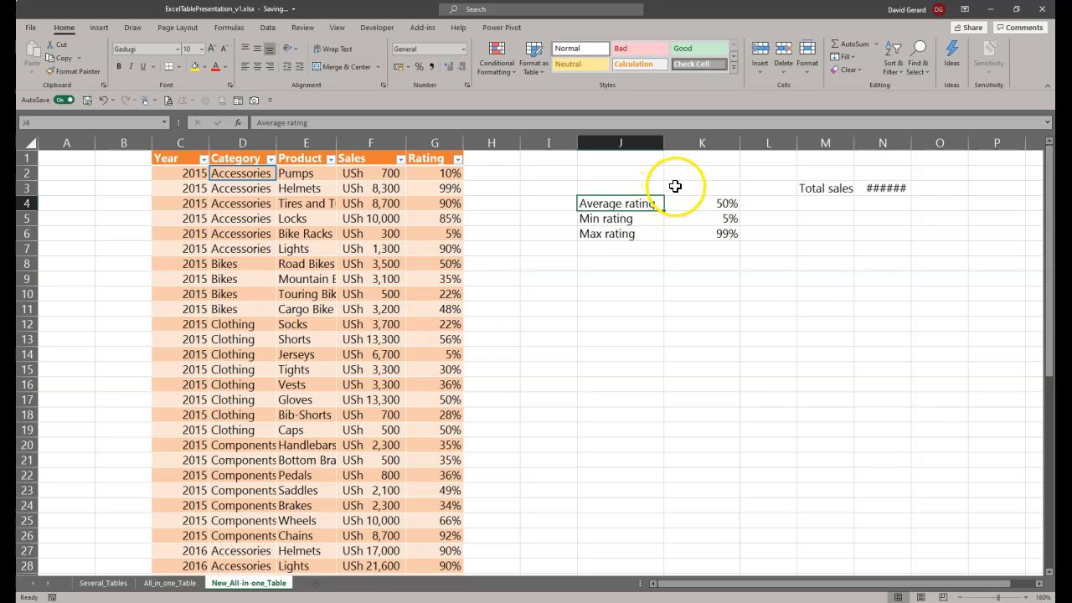
Step: Label cells J3:J6 "Rating", "Average", "Min" and "Max", and apply the Neutral cell style to the Rating heading in J3
click(611, 189)
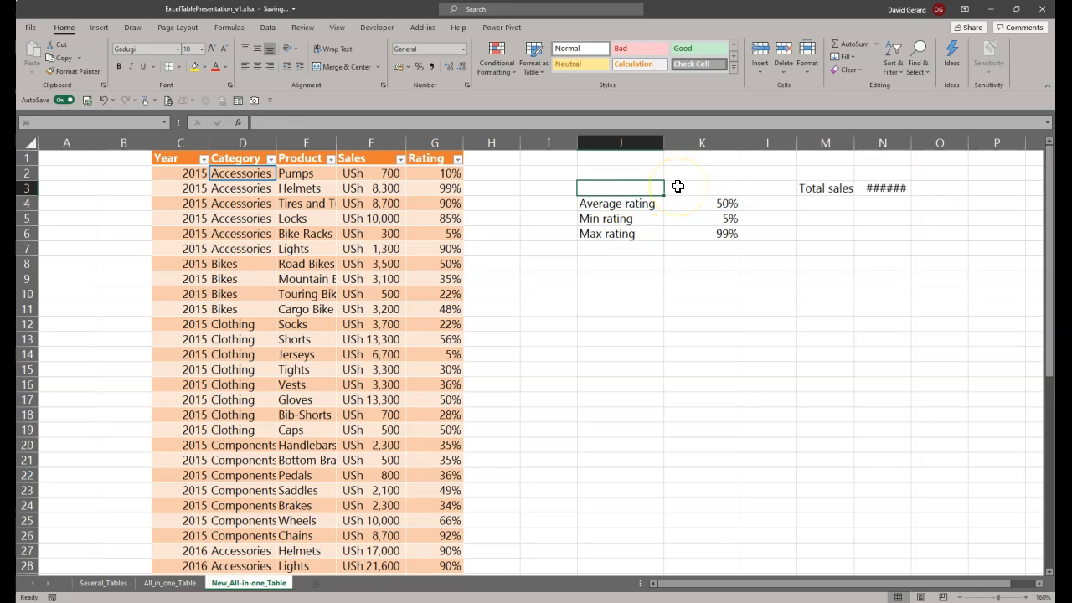
text(Rating)
key(Return)
text(Average)
key(Return)
text(Min)
key(Return)
text(M)
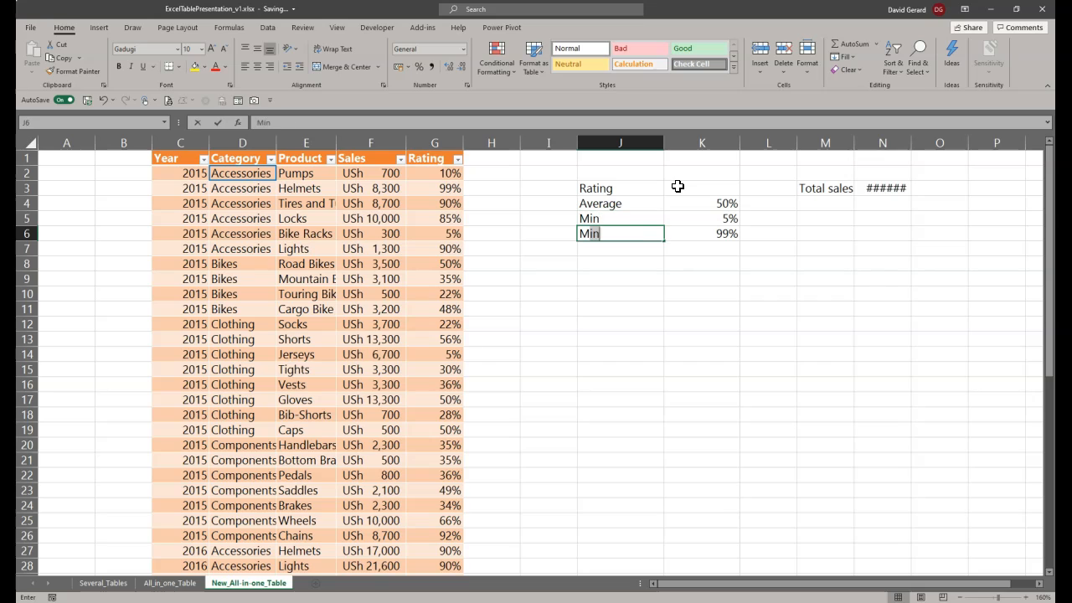
text(ax)
key(Return)
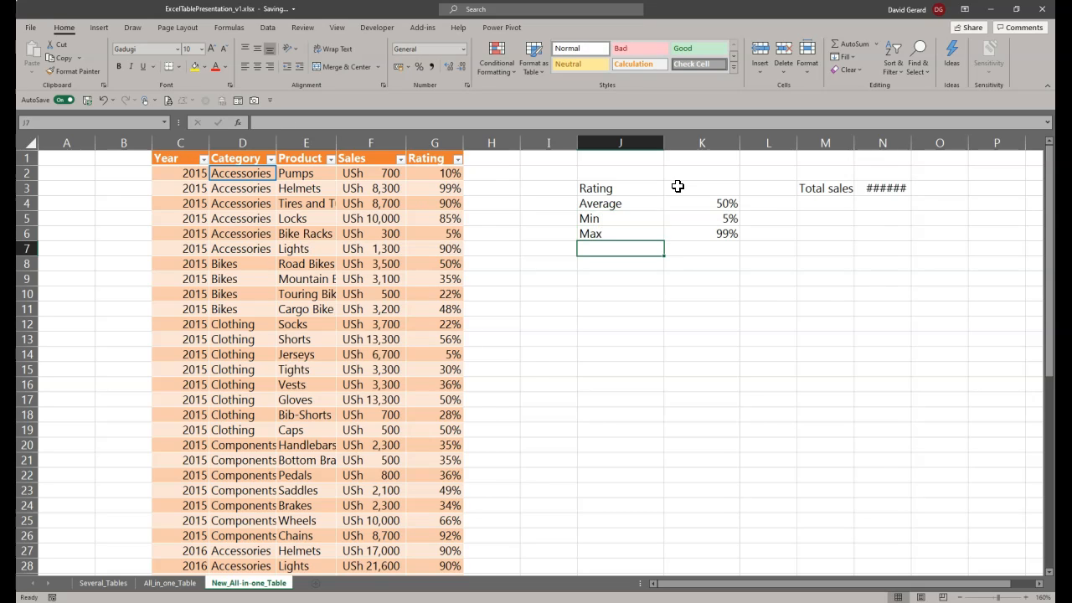
click(617, 187)
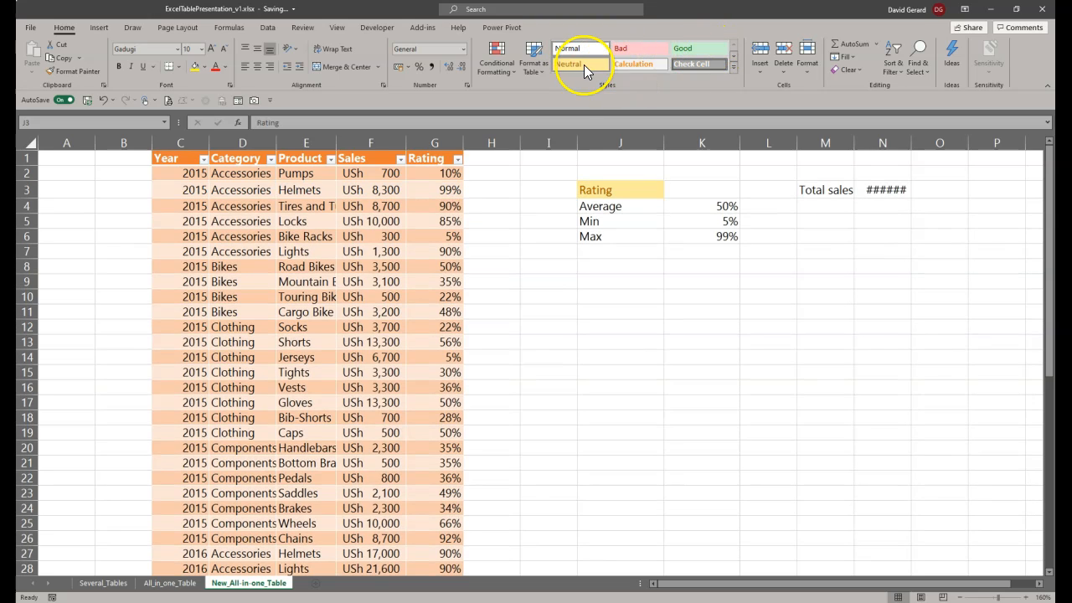
click(584, 64)
Step: Enter the labels "Sales", "Total", "Min" and "Max" down cells M3:M6, replacing the Total sales label
click(820, 190)
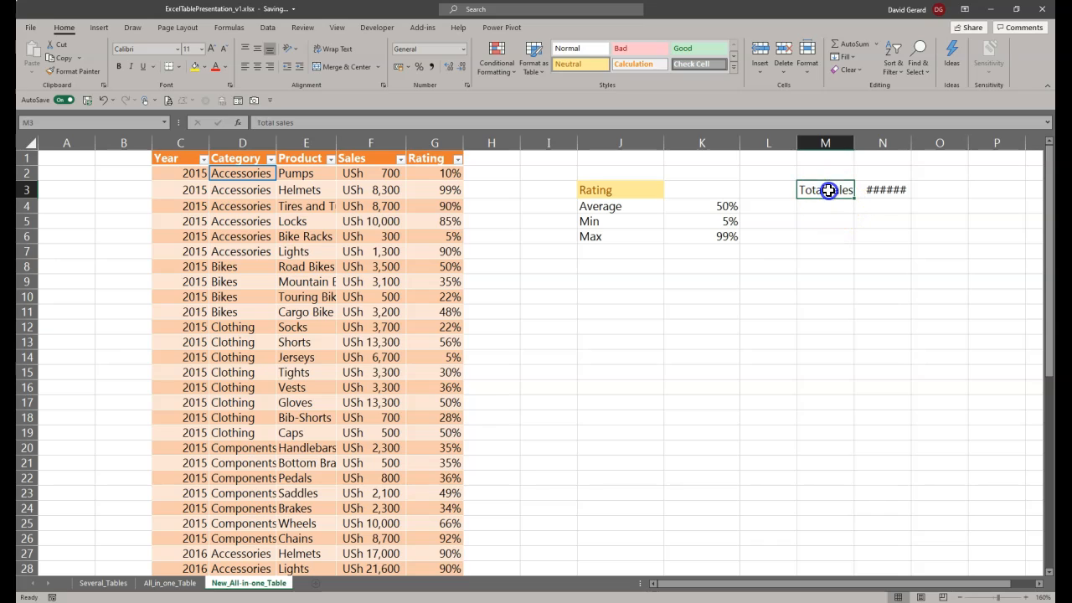
text(Sales)
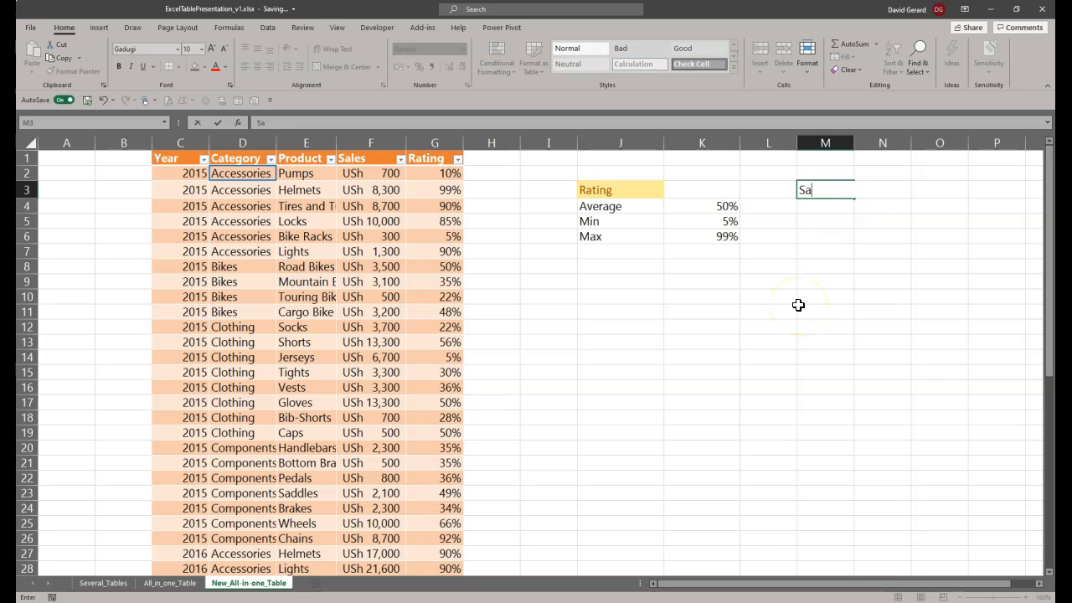
key(Return)
text(Total)
key(Return)
text(Min)
key(Return)
text(Ma)
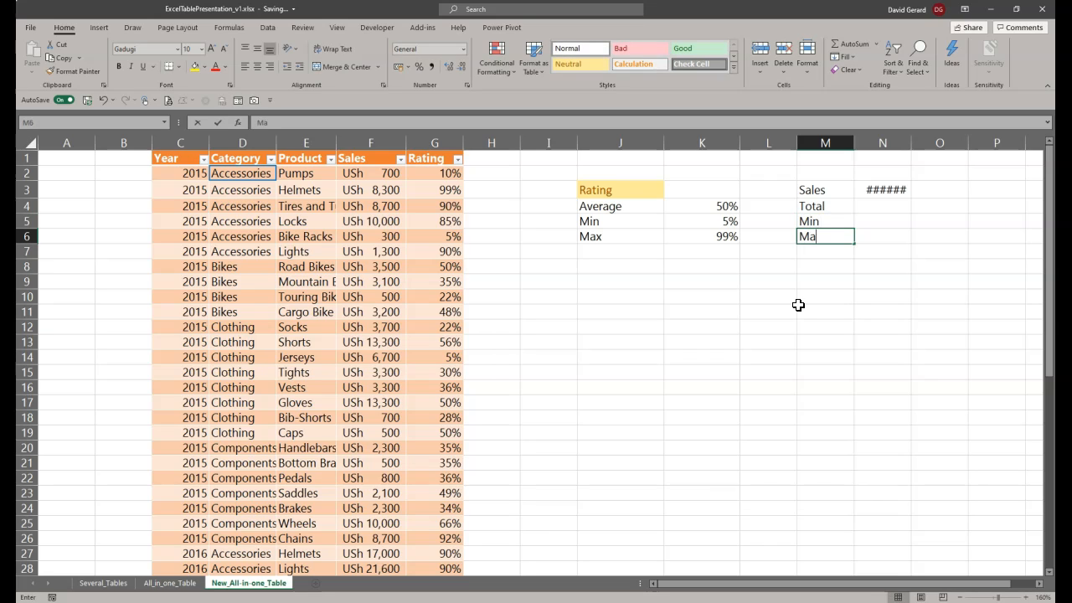
text(x)
key(Return)
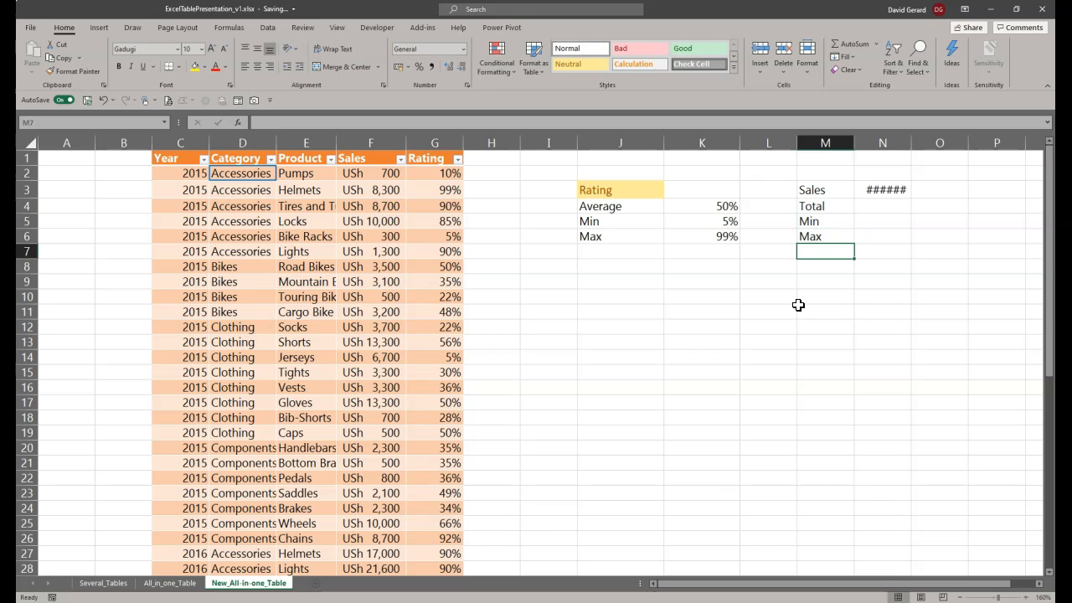
Step: Move the Min and Max sales labels down to M6:M7 and the total sales formula from N3 to N4
drag(810, 220, 831, 261)
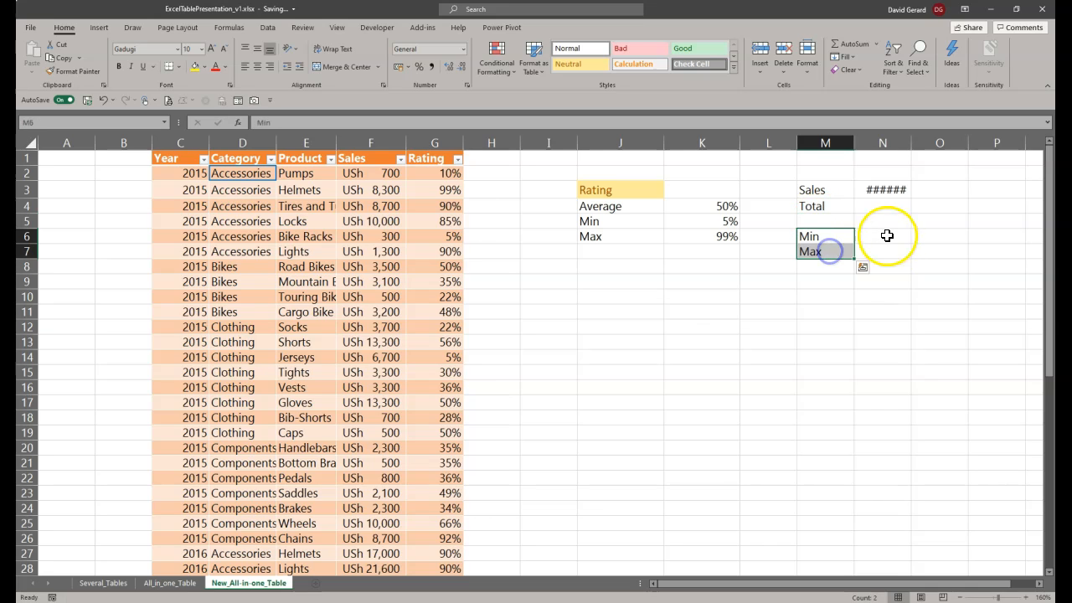
click(884, 187)
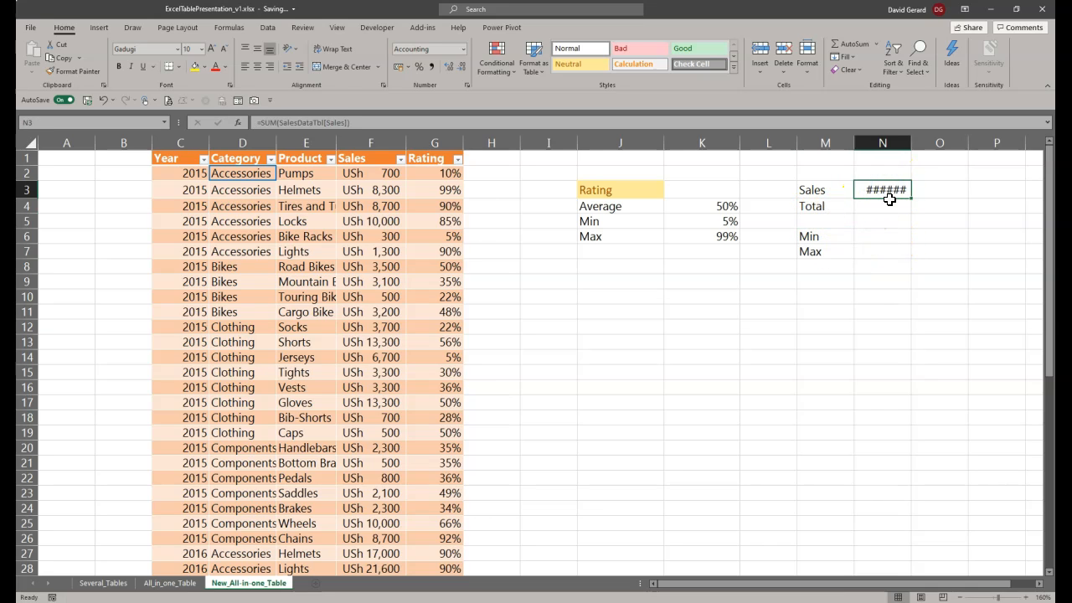
drag(886, 191, 890, 212)
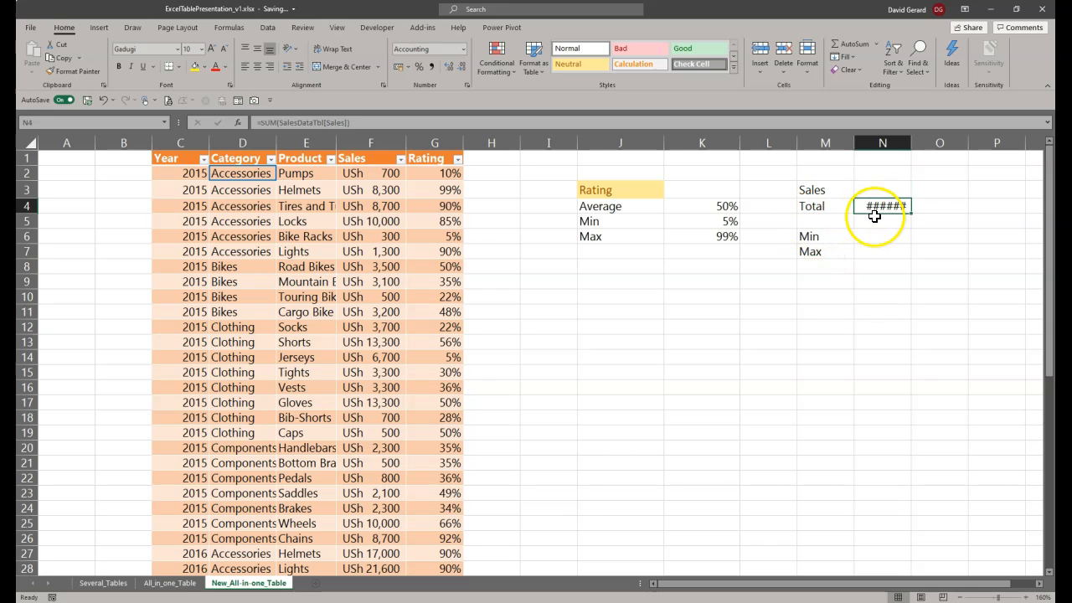
Step: Enter the label "Average" in cell M5 and apply the Neutral cell style to the Sales heading in M3
click(822, 223)
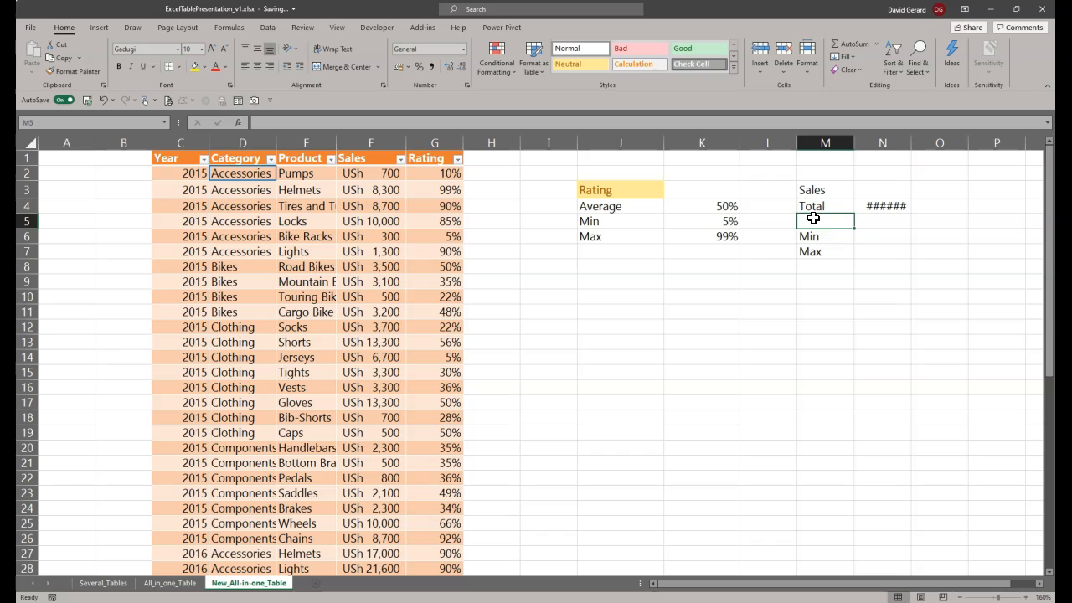
text(Average)
key(Return)
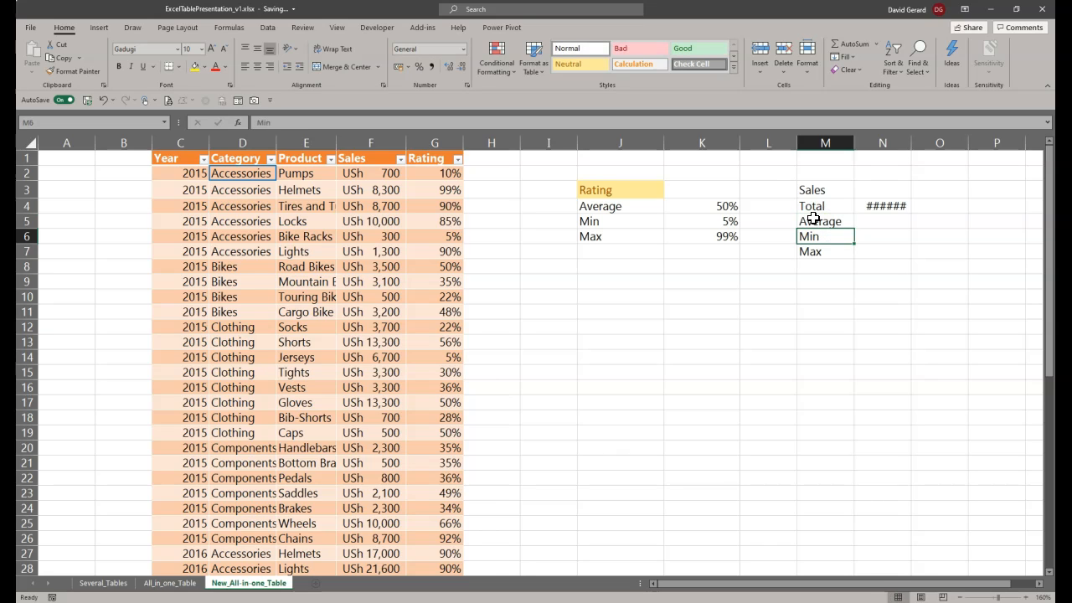
click(814, 190)
click(586, 63)
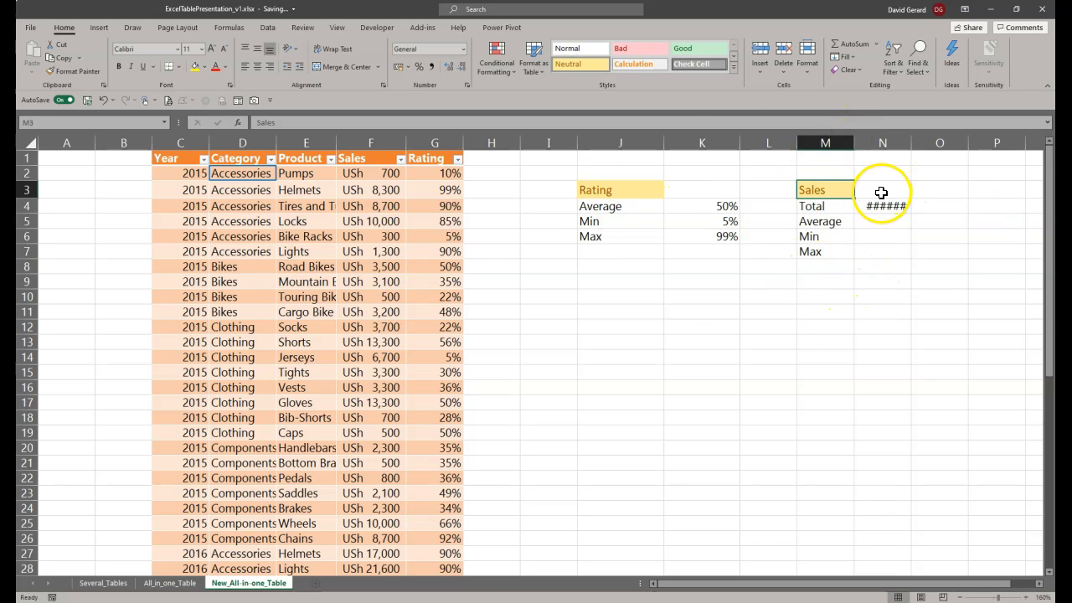
Step: Fit column K to its contents and widen it slightly, and fit column N to the total sales value
double_click(739, 142)
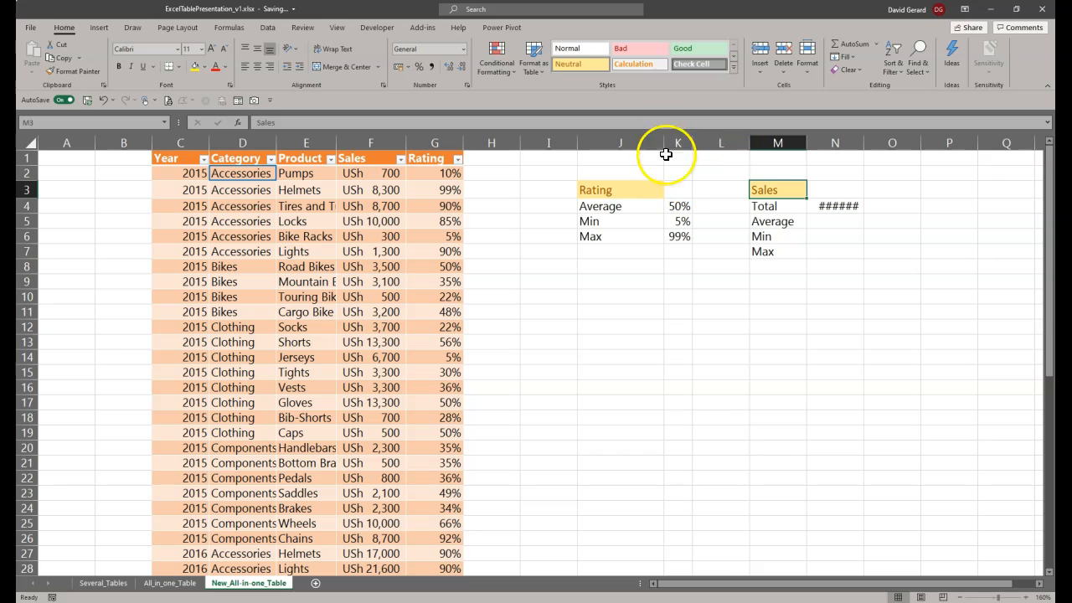
drag(693, 147, 704, 144)
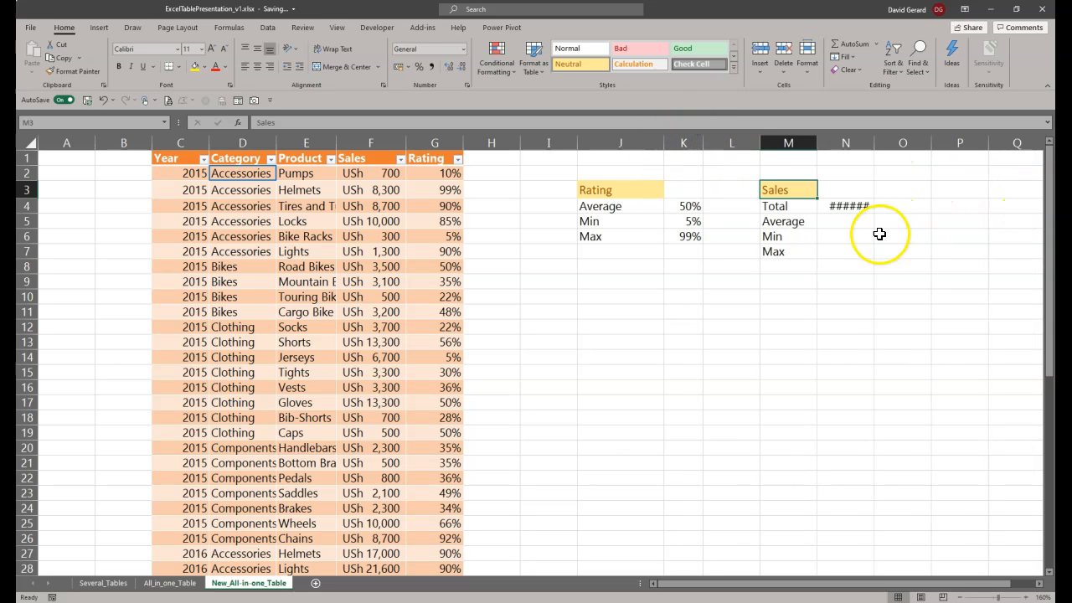
click(854, 206)
double_click(873, 142)
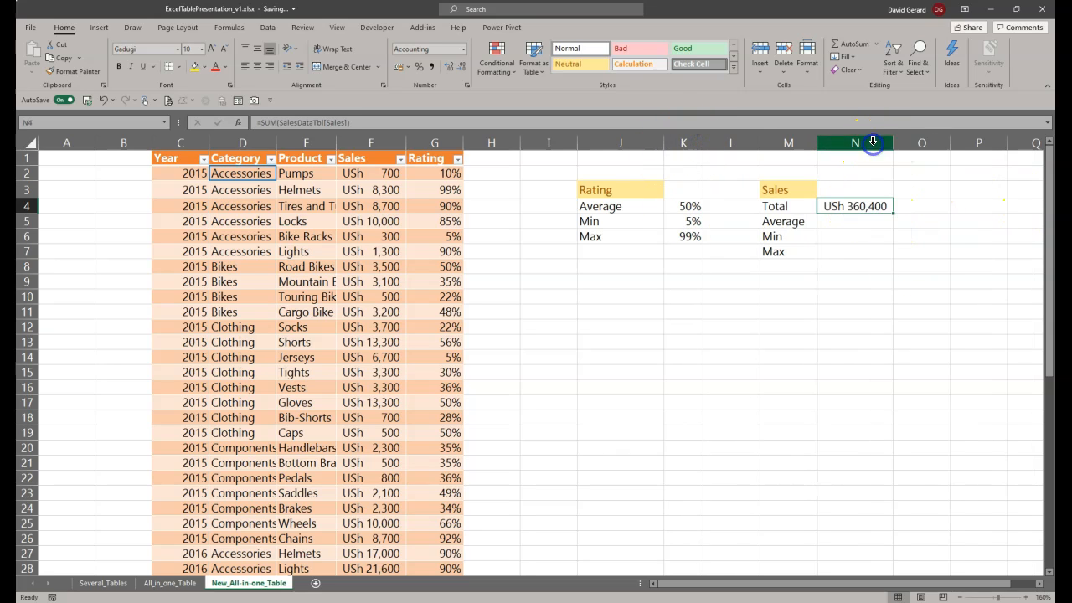
Step: Enter the average sales formula =AVERAGE(SalesDataTbl[Sales]) in cell N5
click(848, 221)
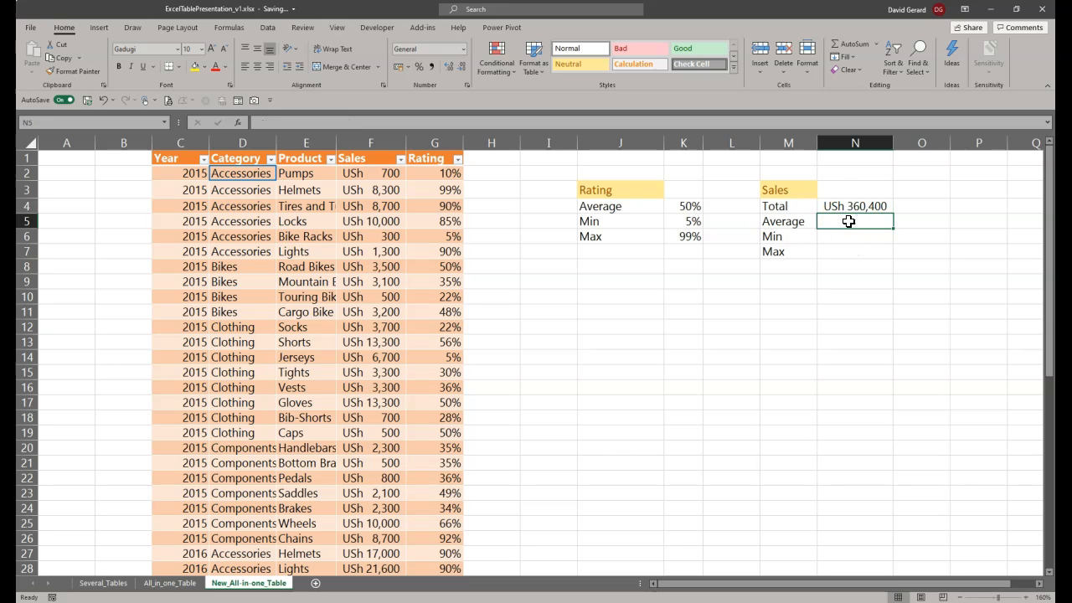
text(=Aver)
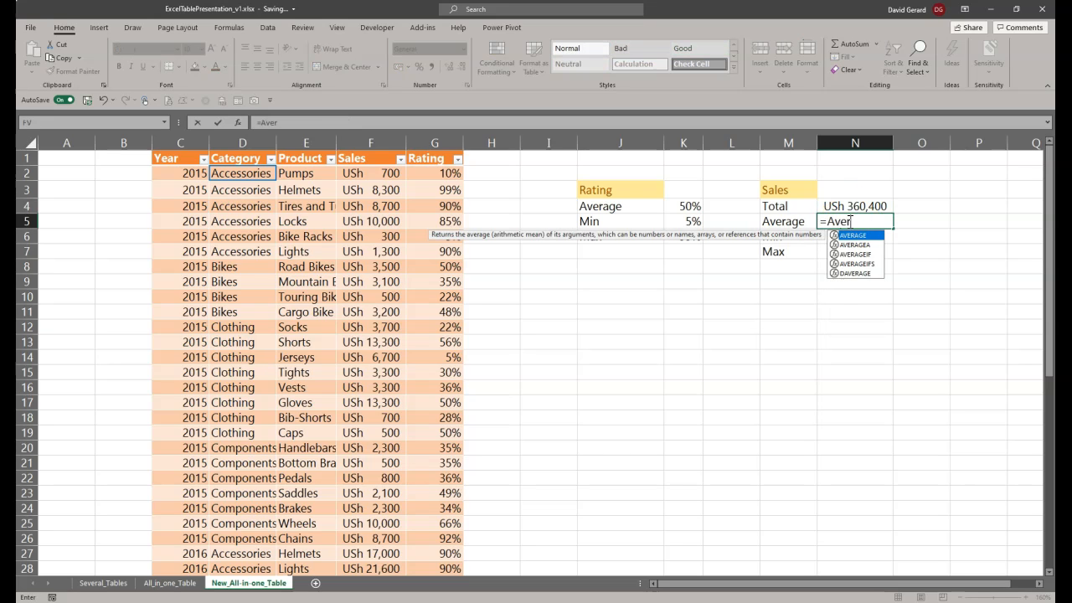
text(a)
key(Tab)
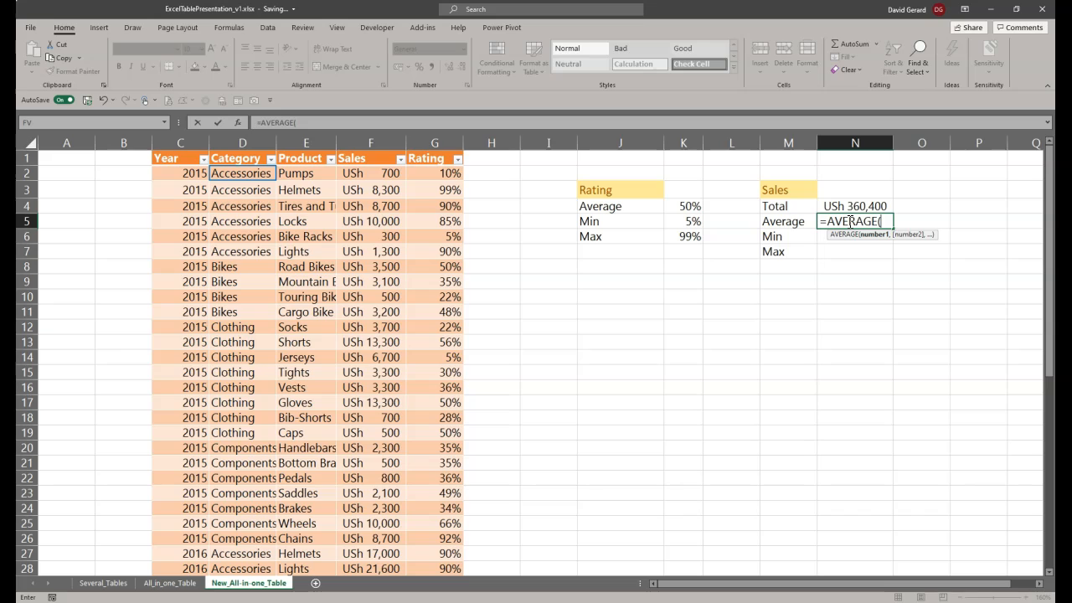
key(BackSpace)
key(BackSpace)
key(BackSpace)
key(BackSpace)
key(BackSpace)
key(BackSpace)
key(BackSpace)
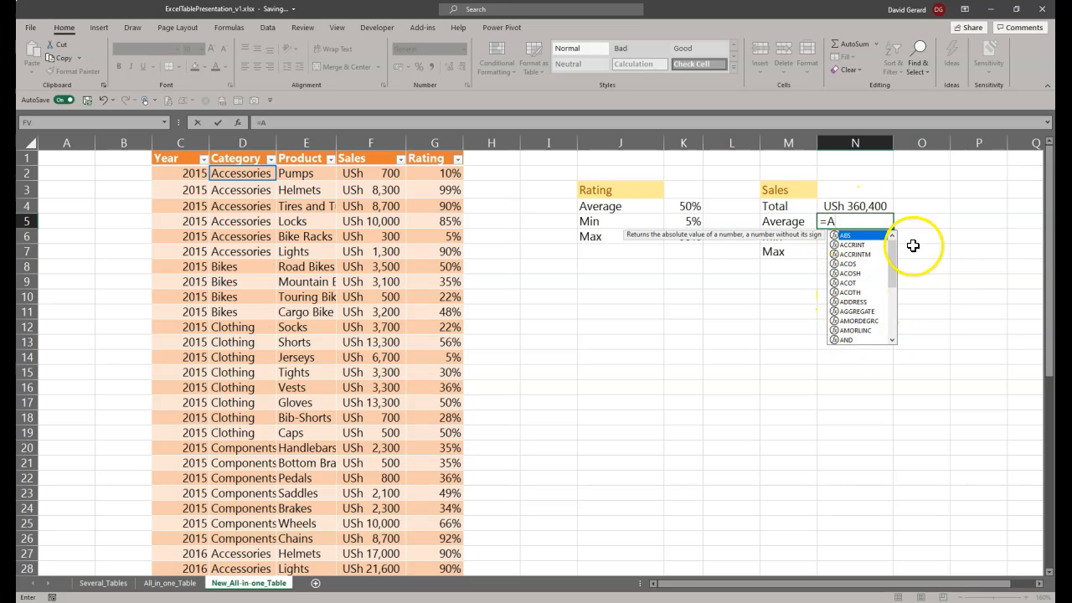
text(VER)
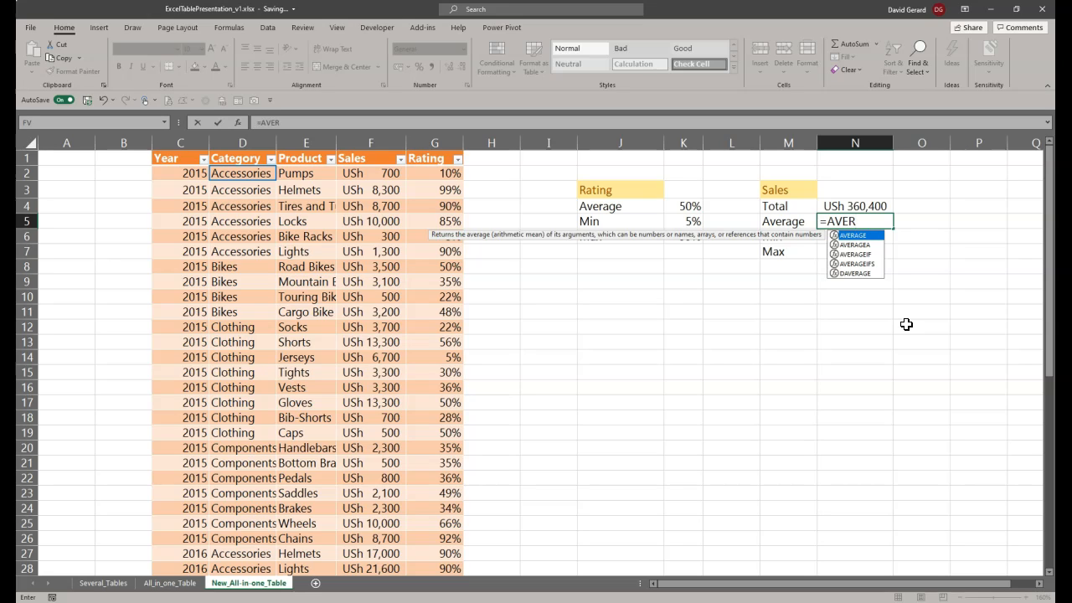
key(Tab)
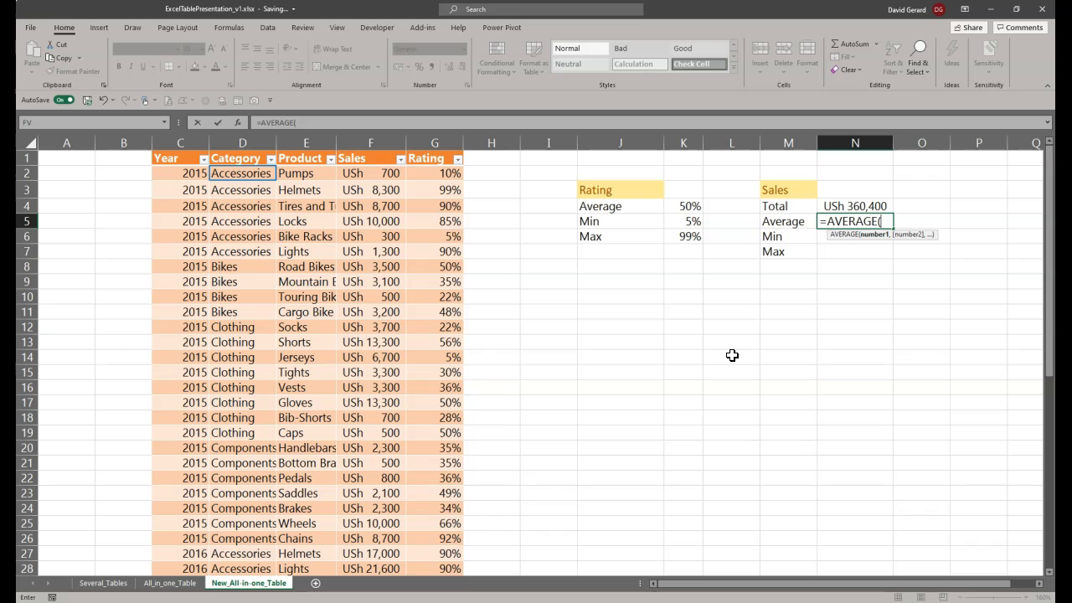
text(sales)
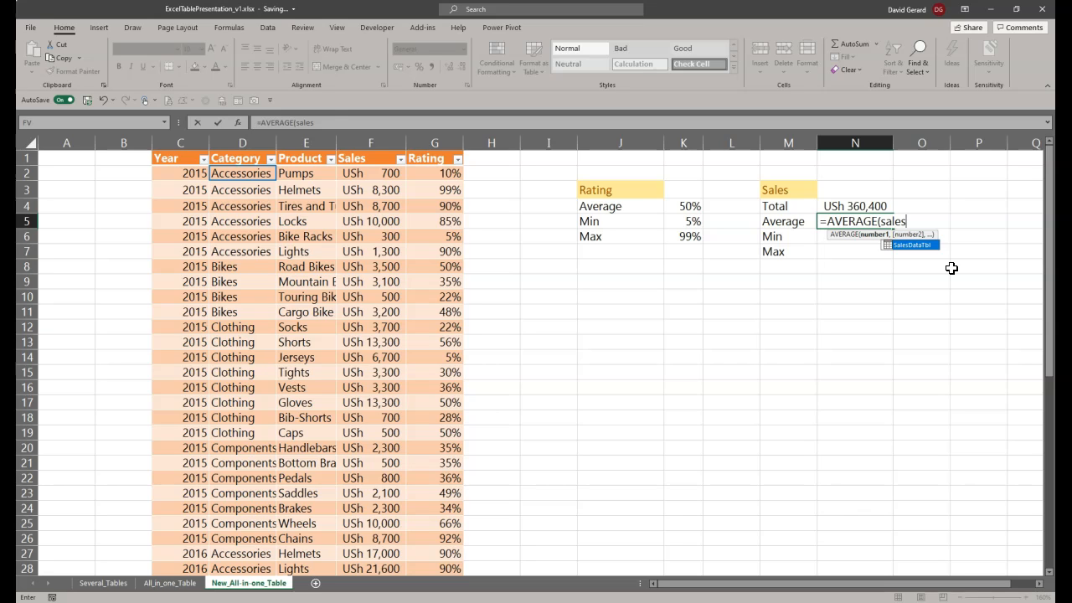
key(Tab)
text([)
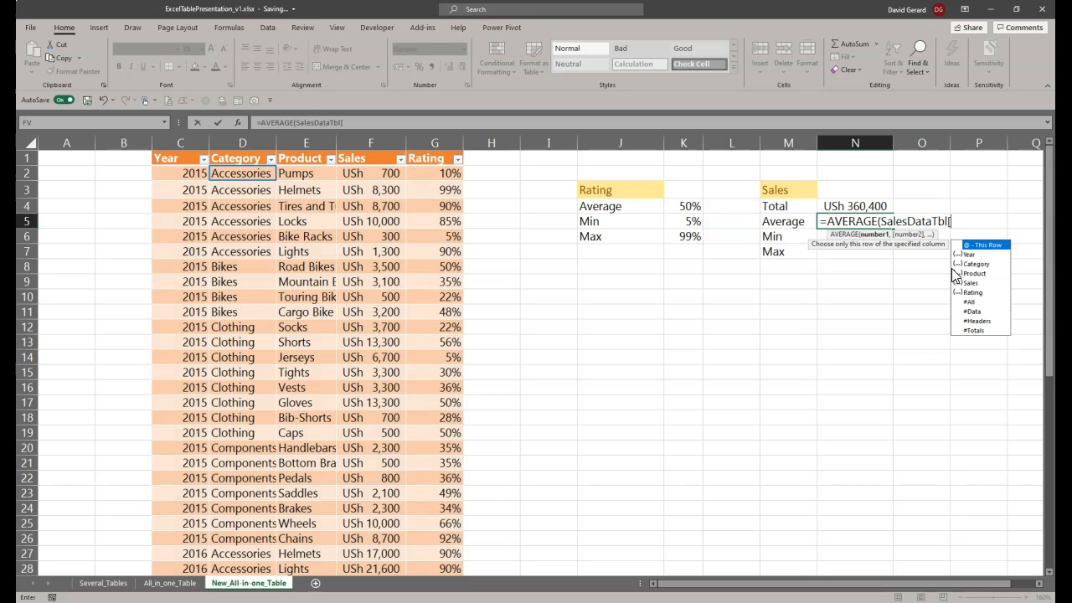
text(sa)
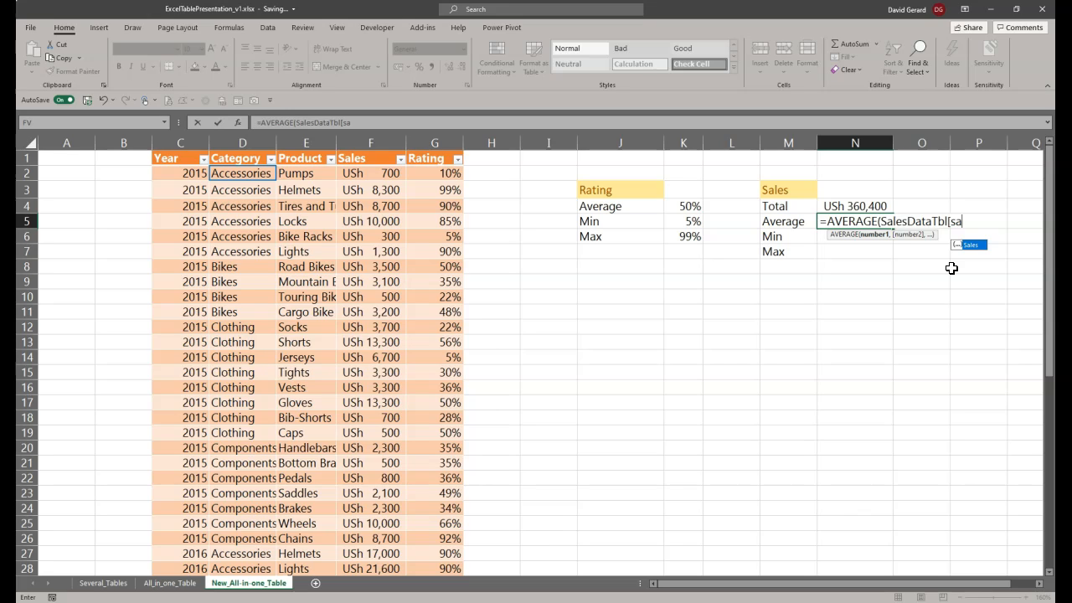
key(Tab)
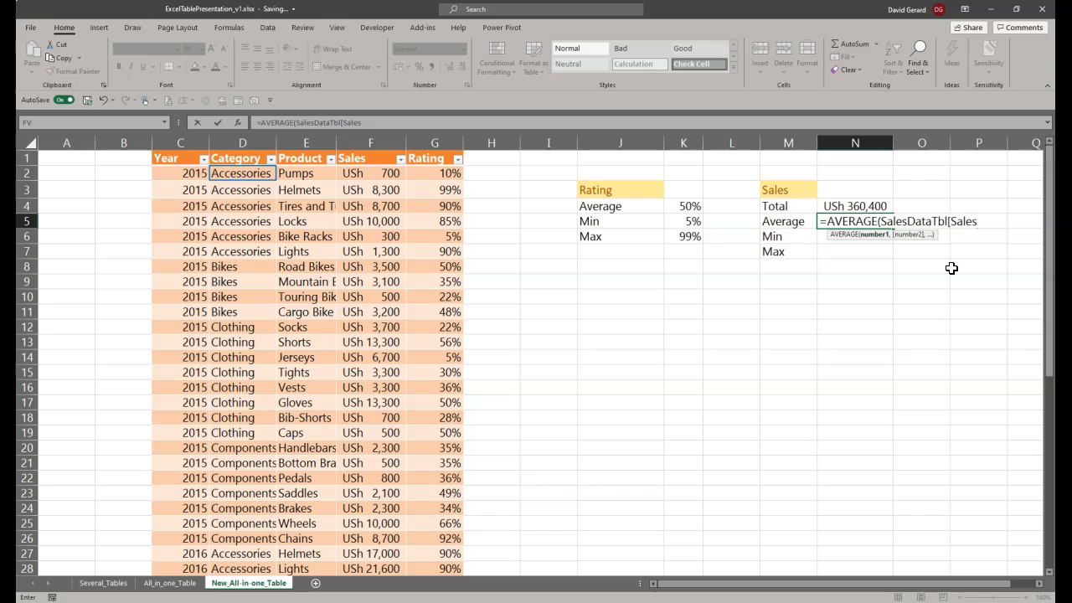
text(])
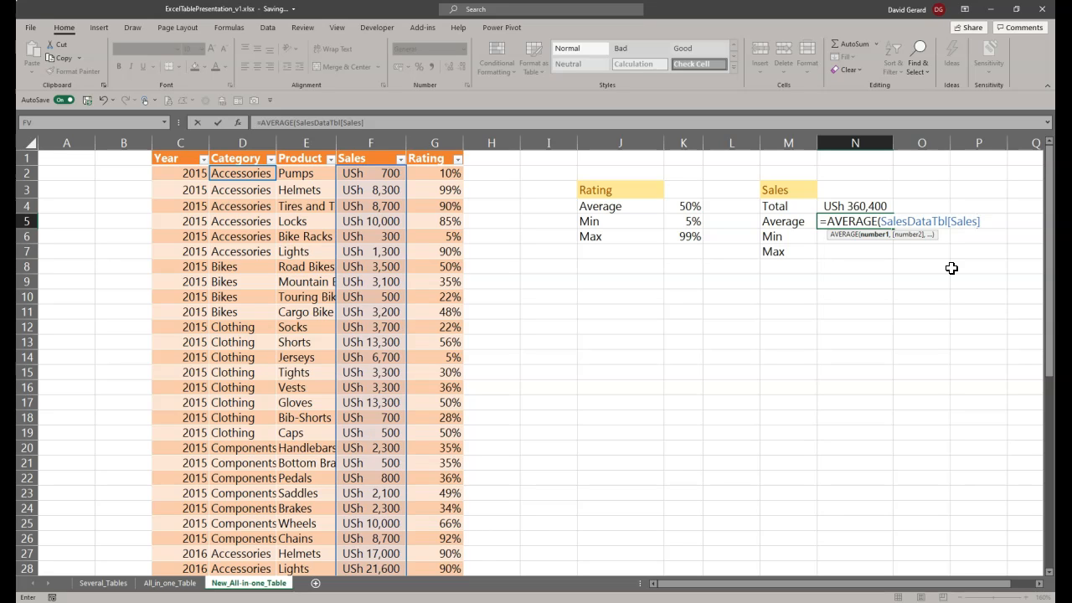
text())
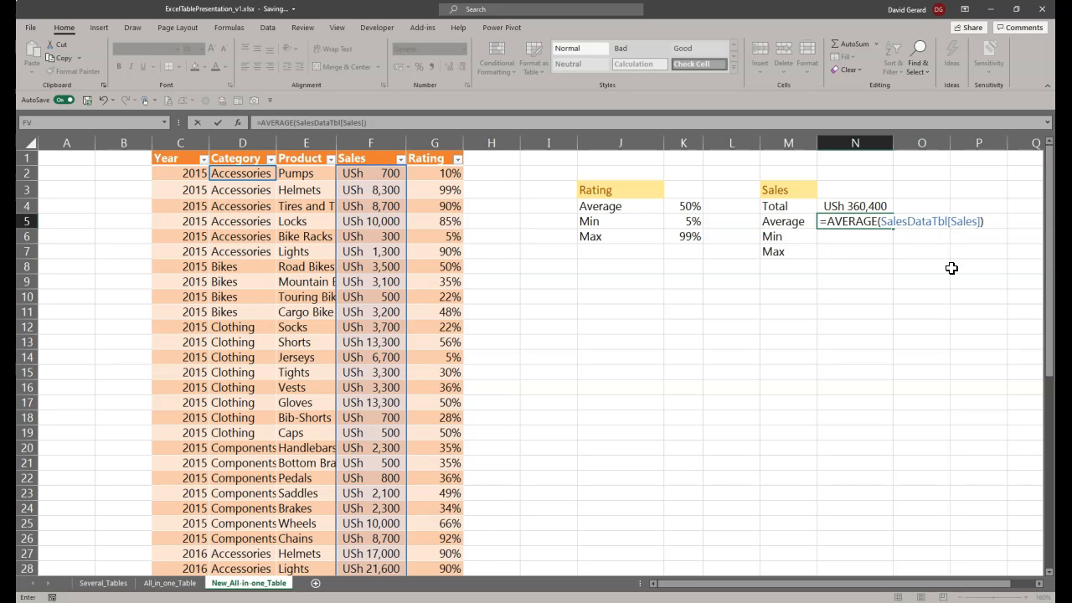
key(Return)
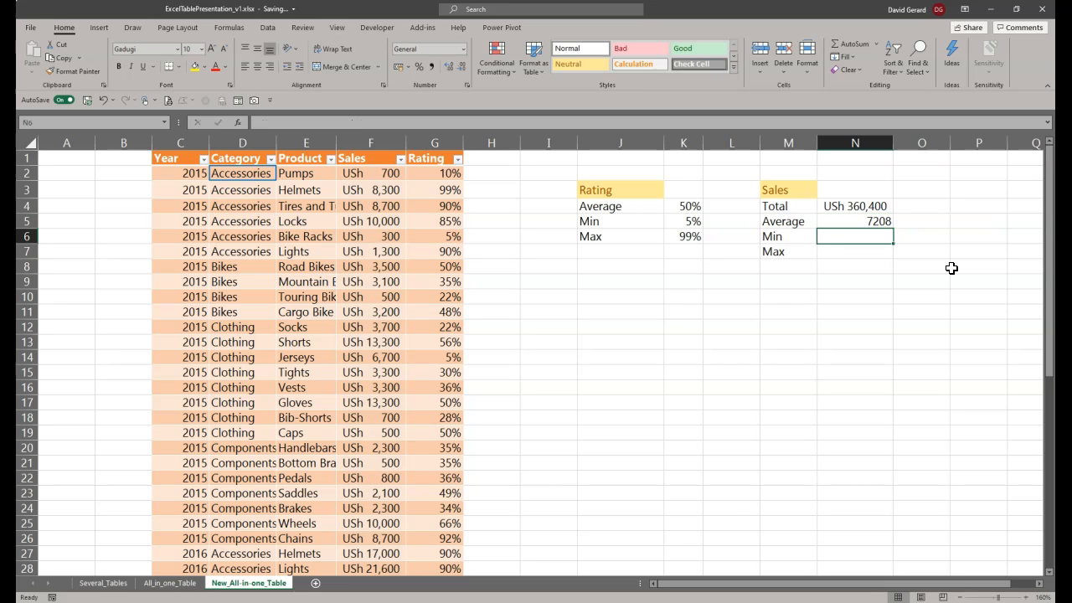
Step: Enter the minimum sales formula =MIN(SalesDataTbl[Sales]) in cell N6
text(M)
key(BackSpace)
text(=MIN(Sal)
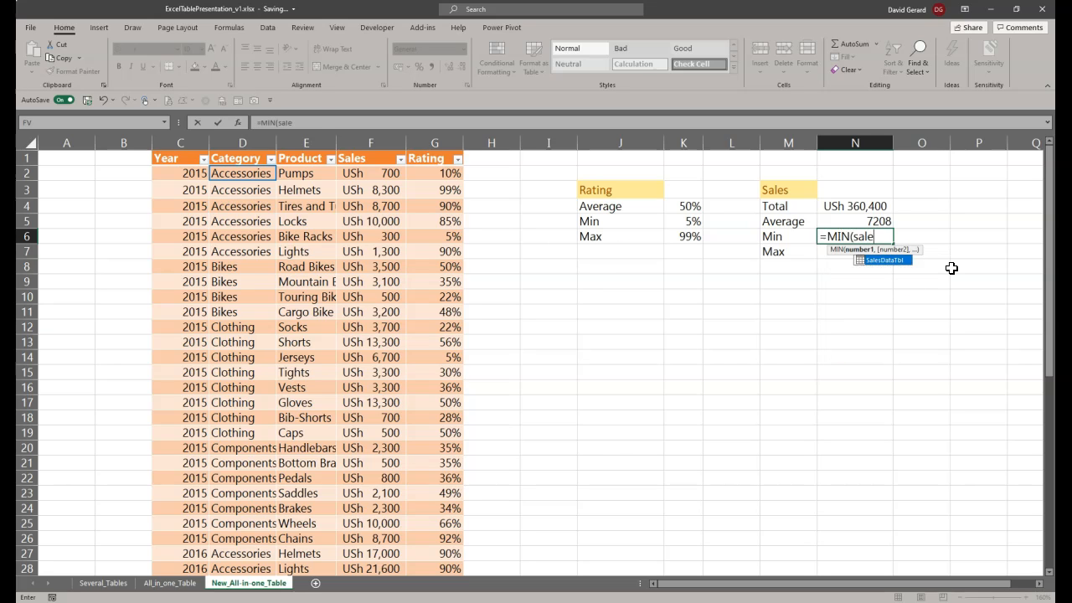
key(Tab)
text([)
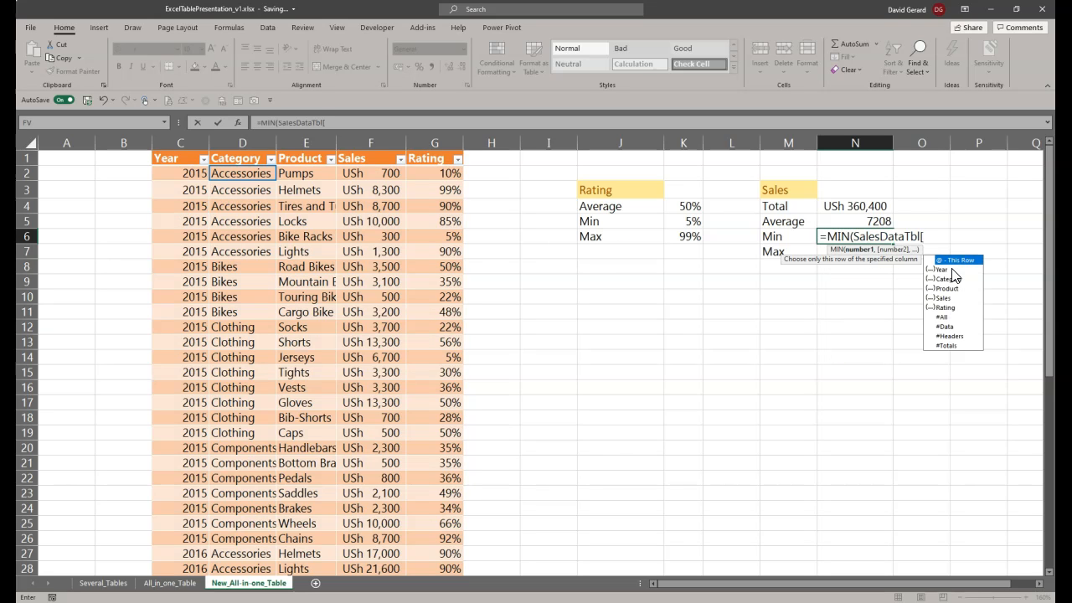
text(S)
key(Tab)
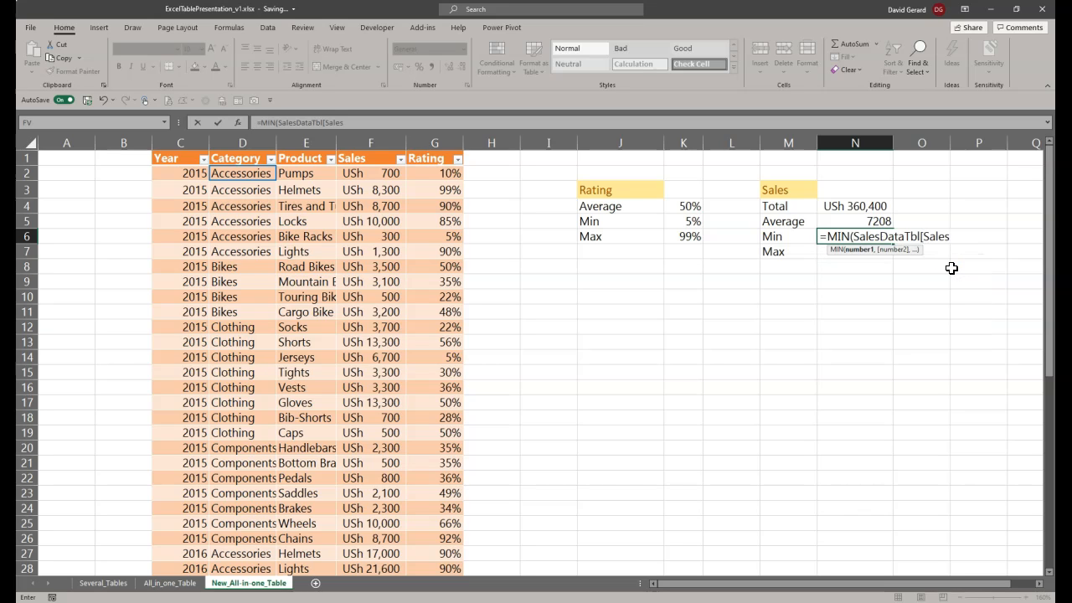
text(]))
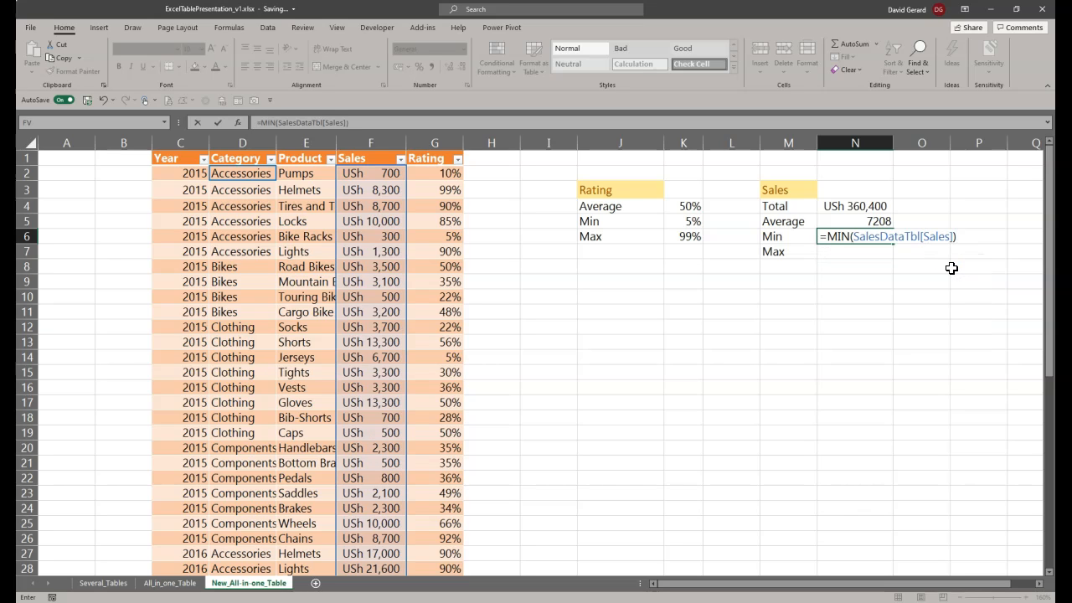
key(Return)
Step: Enter the maximum sales formula =MAX(SalesDataTbl[Sales]) in cell N7
text(MAX)
key(BackSpace)
key(BackSpace)
key(BackSpace)
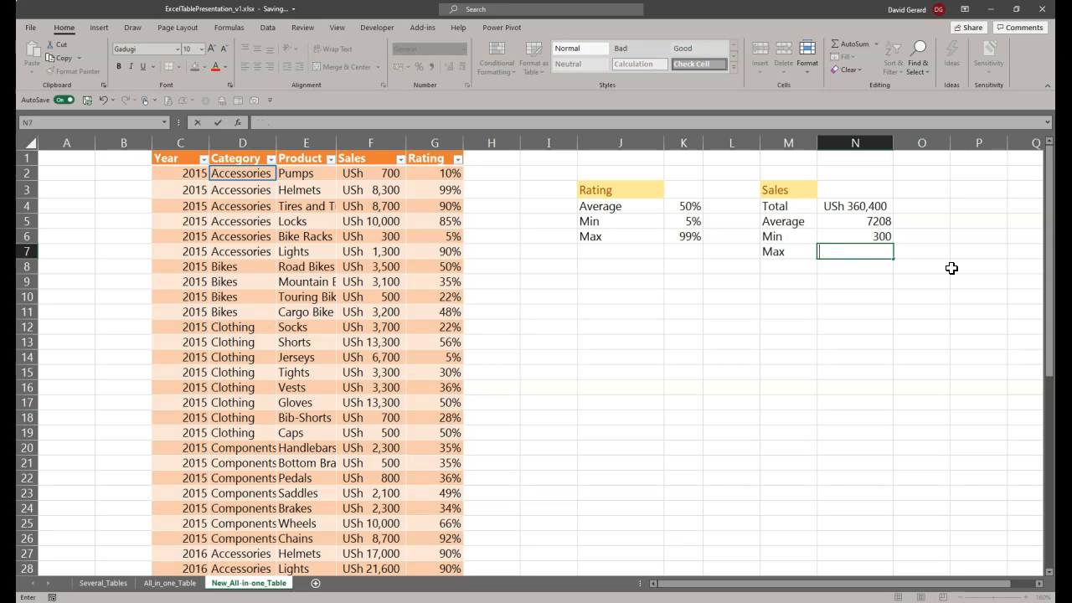
text(=MAN)
key(BackSpace)
text(X()
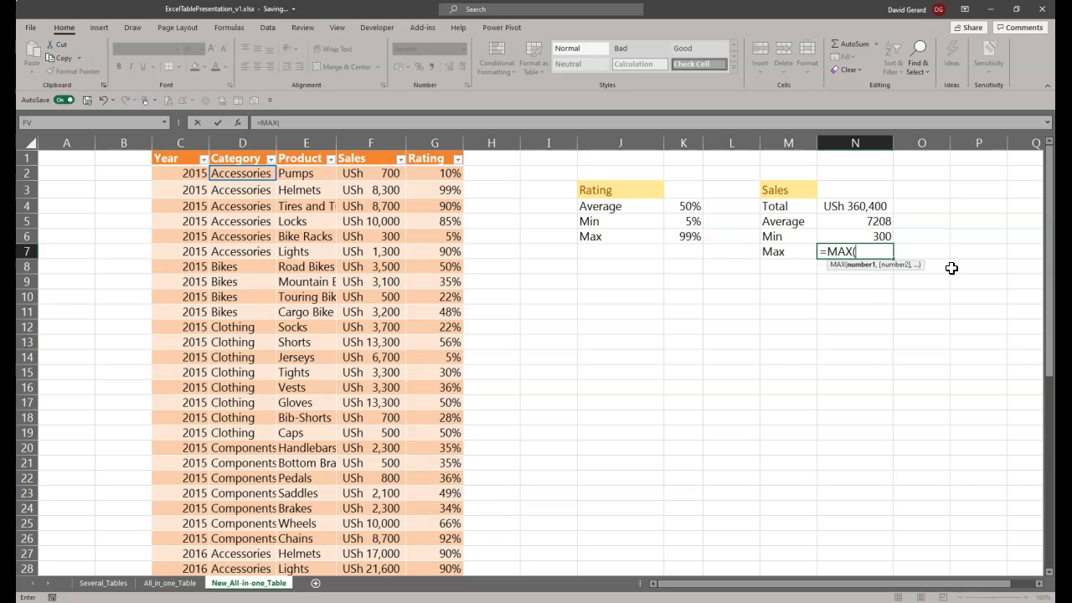
text(SalesDataTbl)
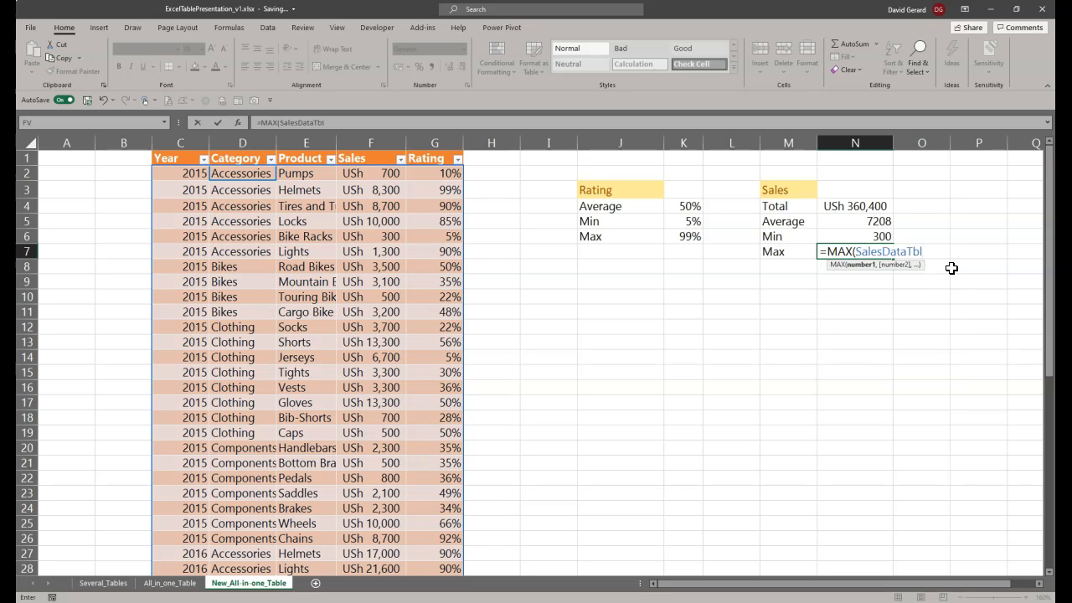
text([s)
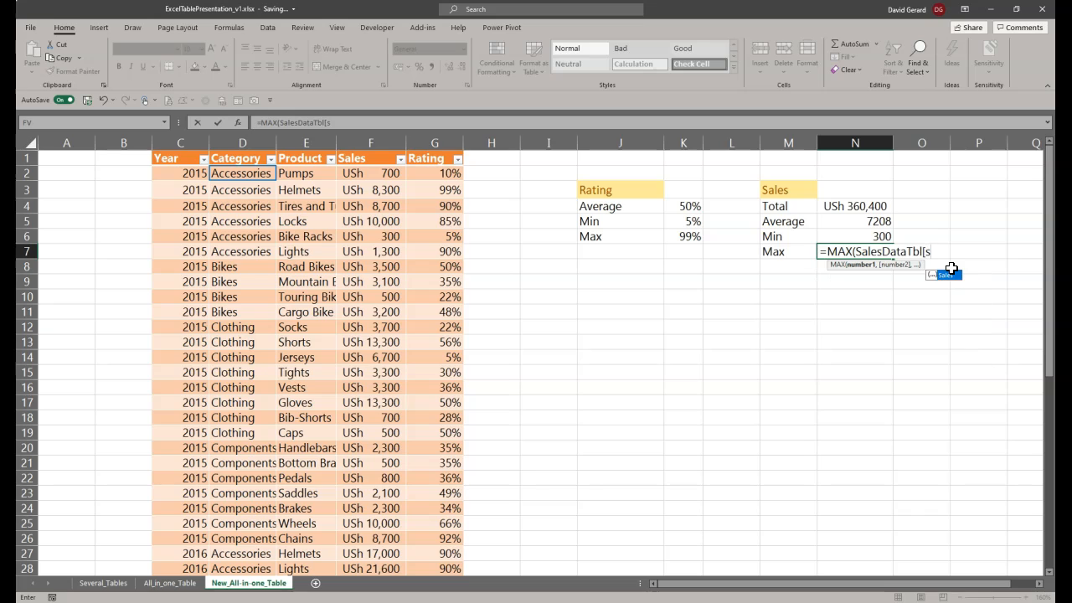
key(Tab)
text(]\)
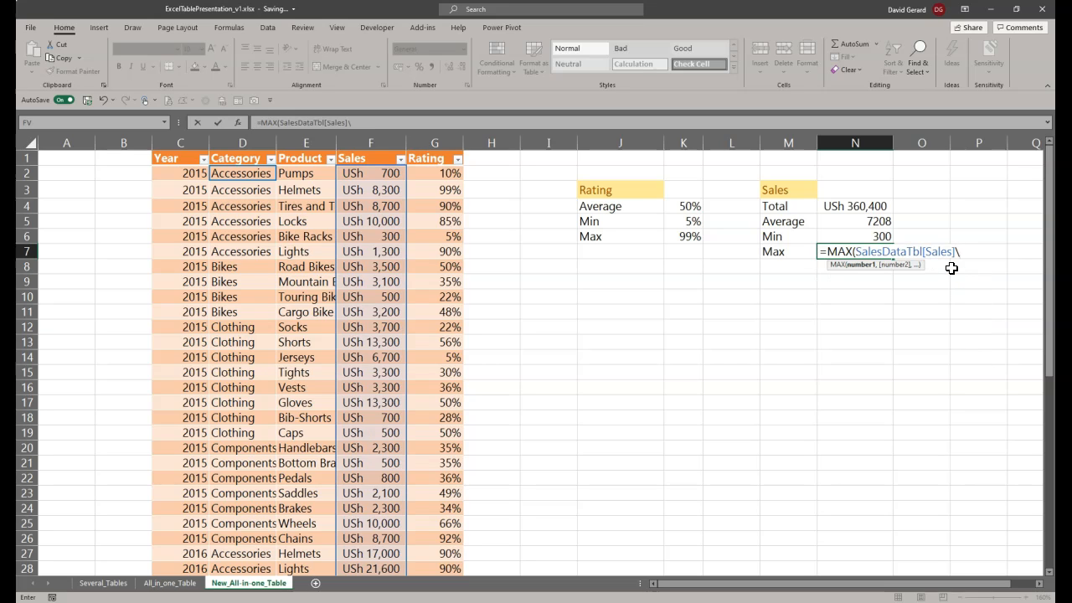
text())
key(Return)
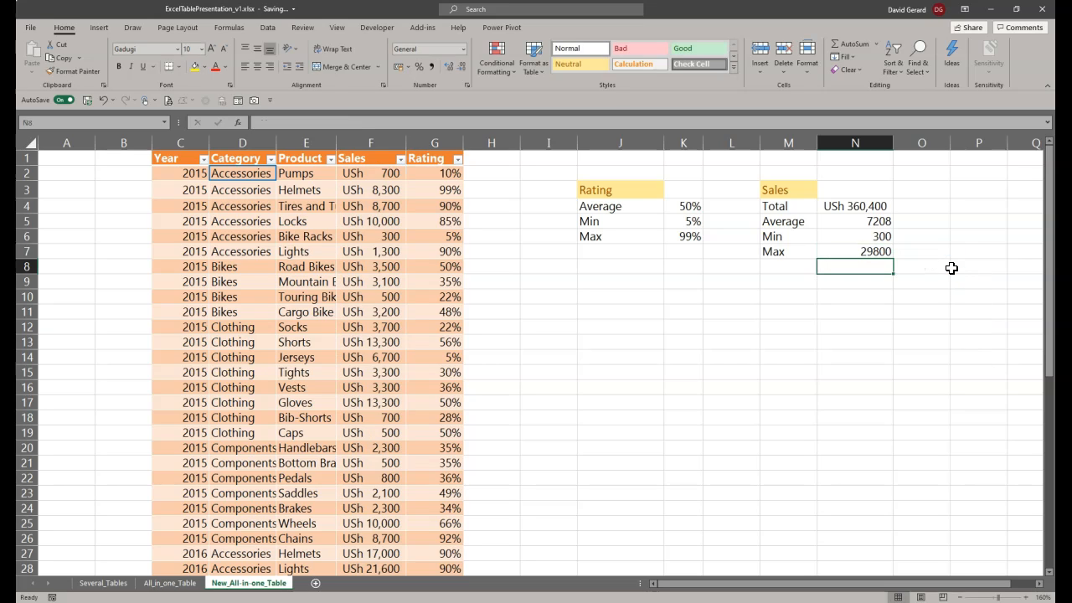
Step: Copy the currency formatting of the total sales in N4 onto the average, minimum and maximum values in N5:N7
click(854, 206)
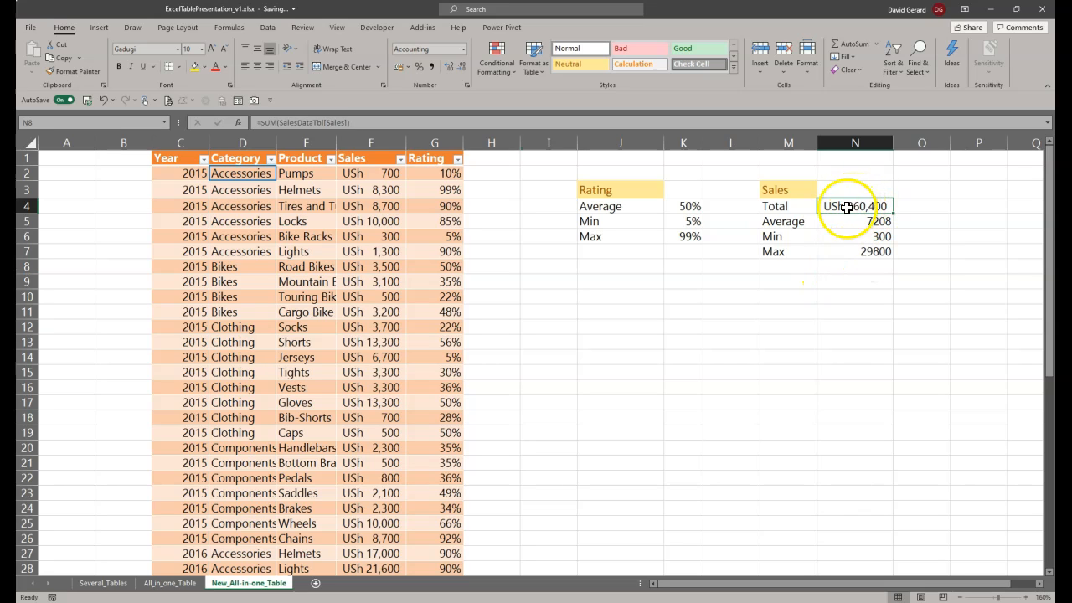
click(68, 77)
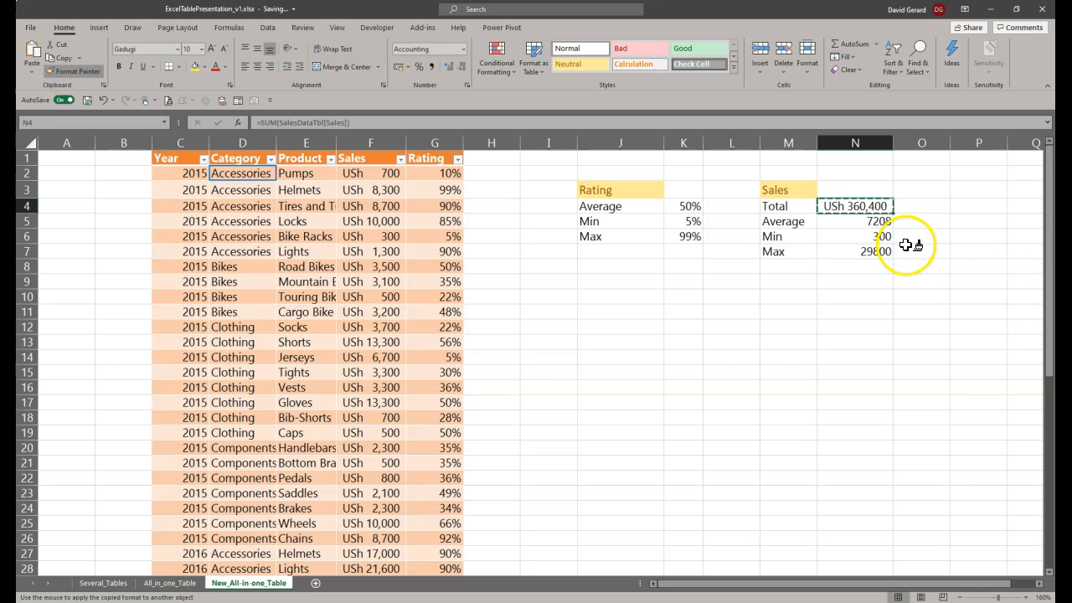
click(856, 221)
mouse_move(858, 235)
mouse_down()
mouse_move(871, 236)
mouse_move(871, 251)
mouse_up()
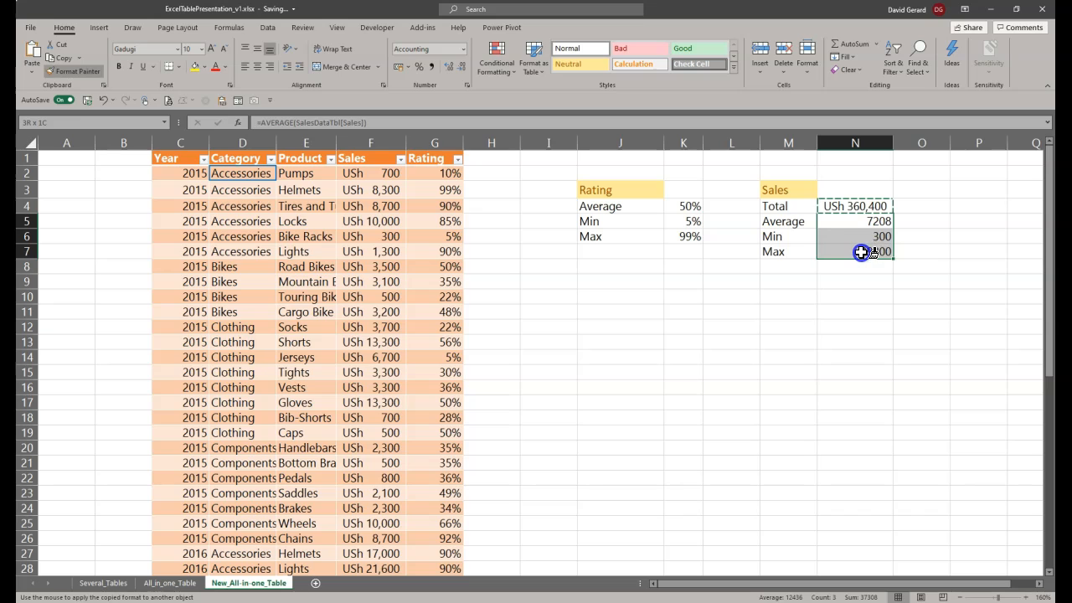
click(891, 283)
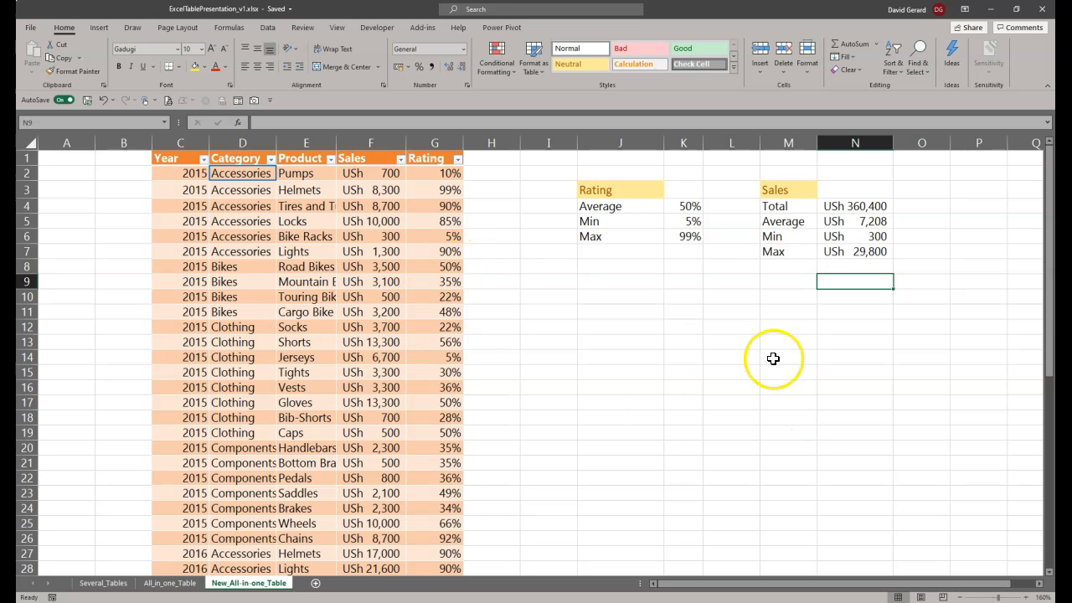
Step: Display the sales table's design options and look through the table down to its last row
click(605, 314)
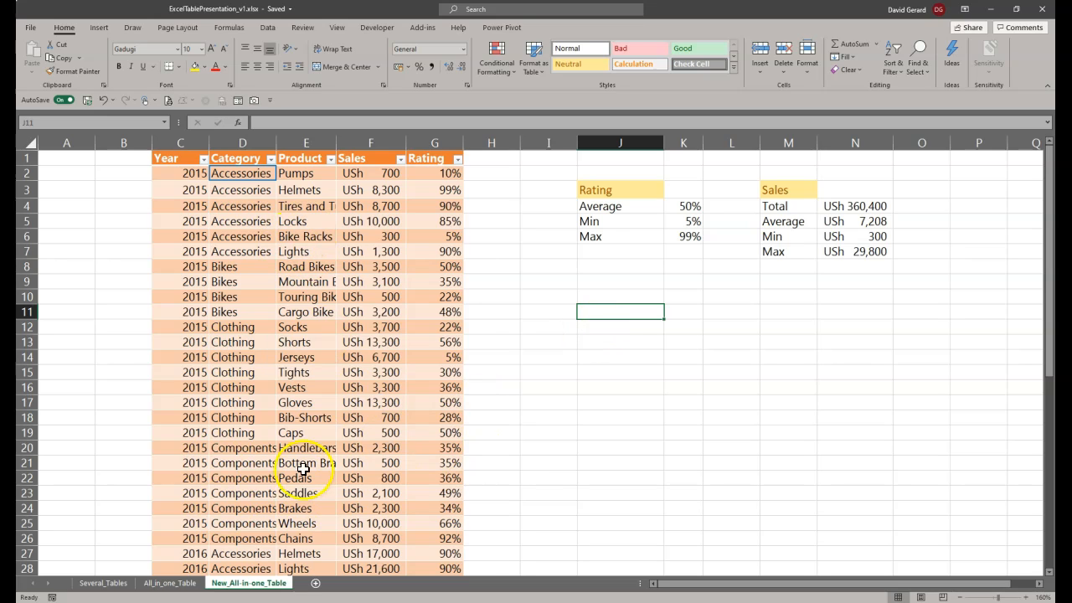
click(324, 286)
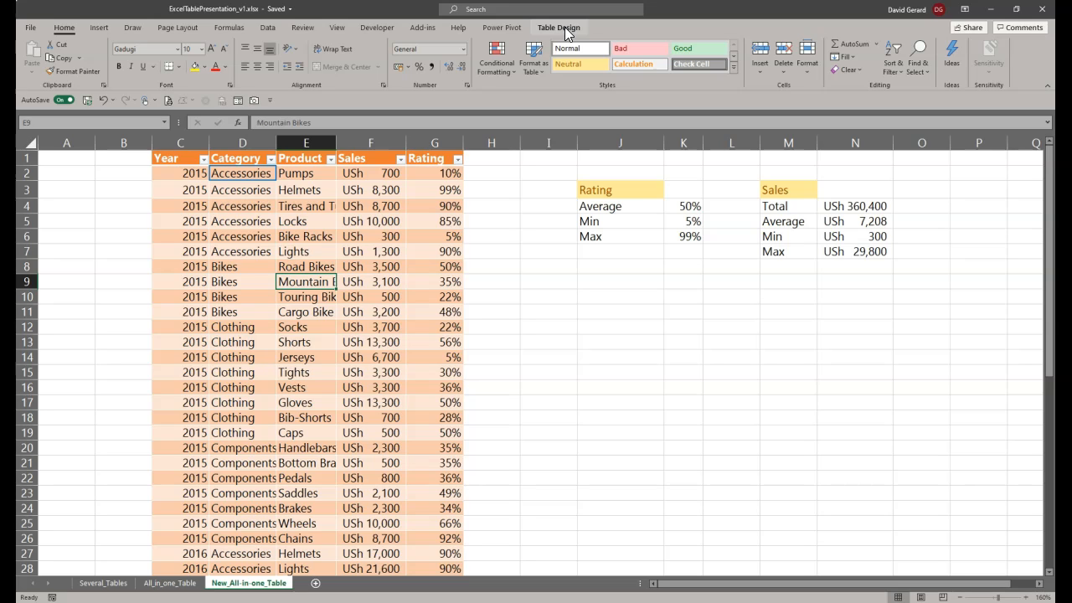
click(563, 26)
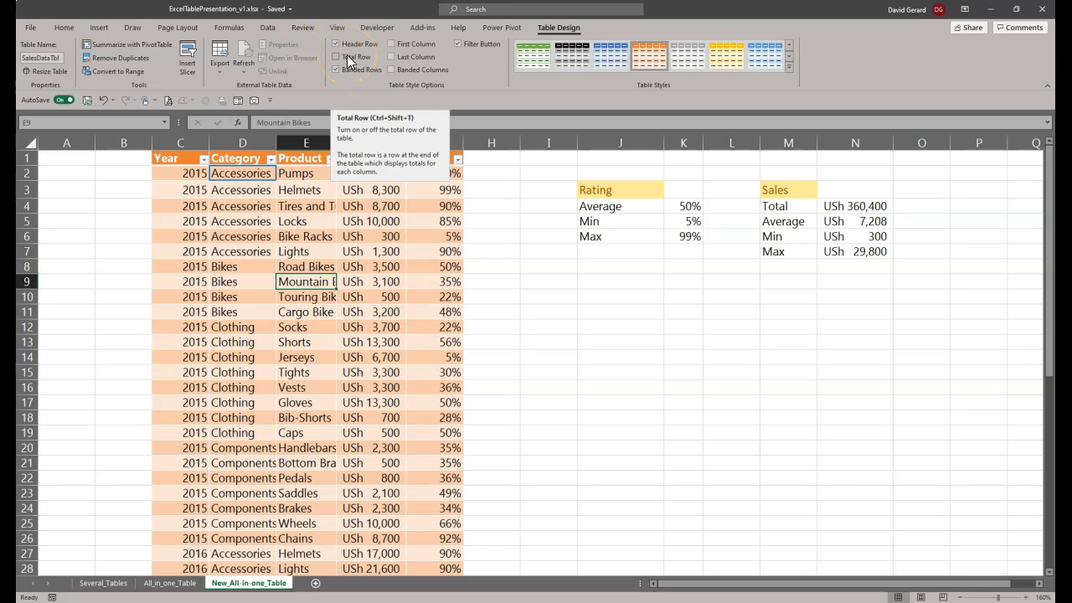
scroll(242, 396, down, 5)
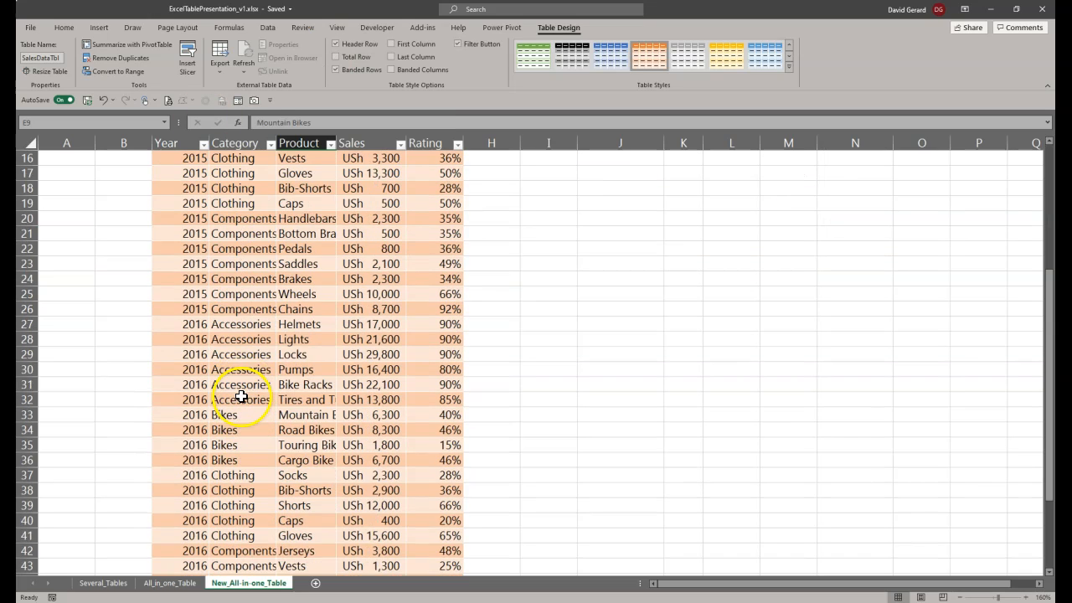
scroll(241, 397, down, 10)
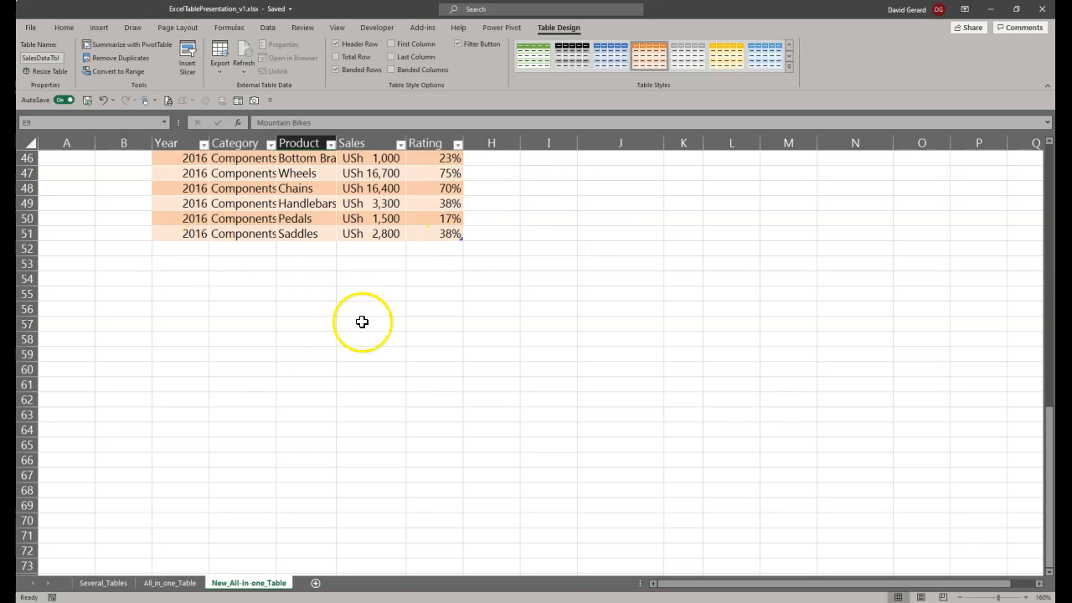
scroll(362, 322, up, 15)
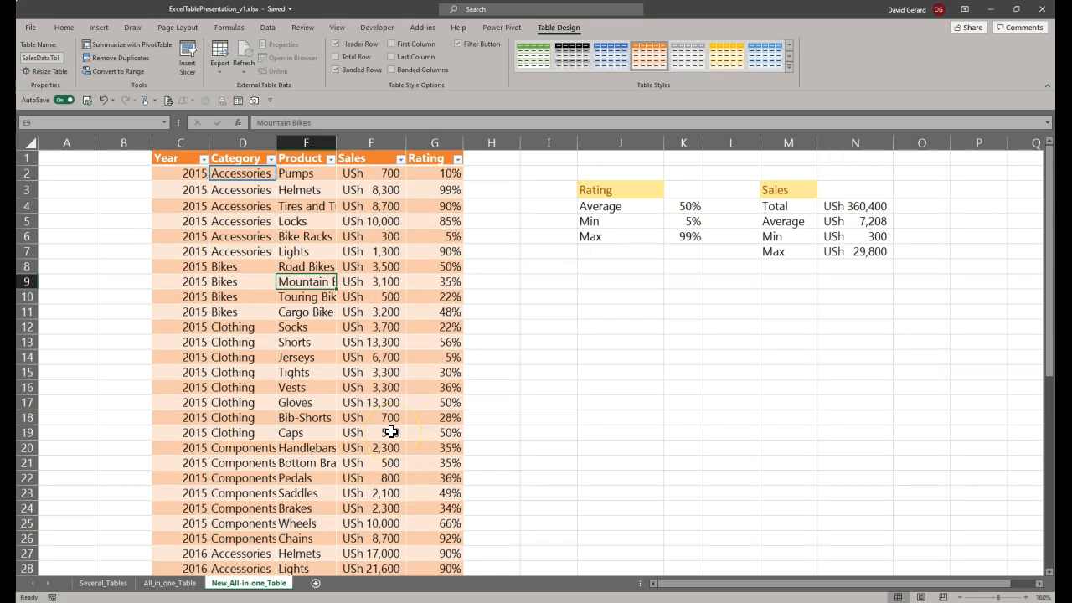
Step: Insert a blank table row above the first 2016 record, Accessories Helmets, in row 27 of the sales table
scroll(391, 431, down, 3)
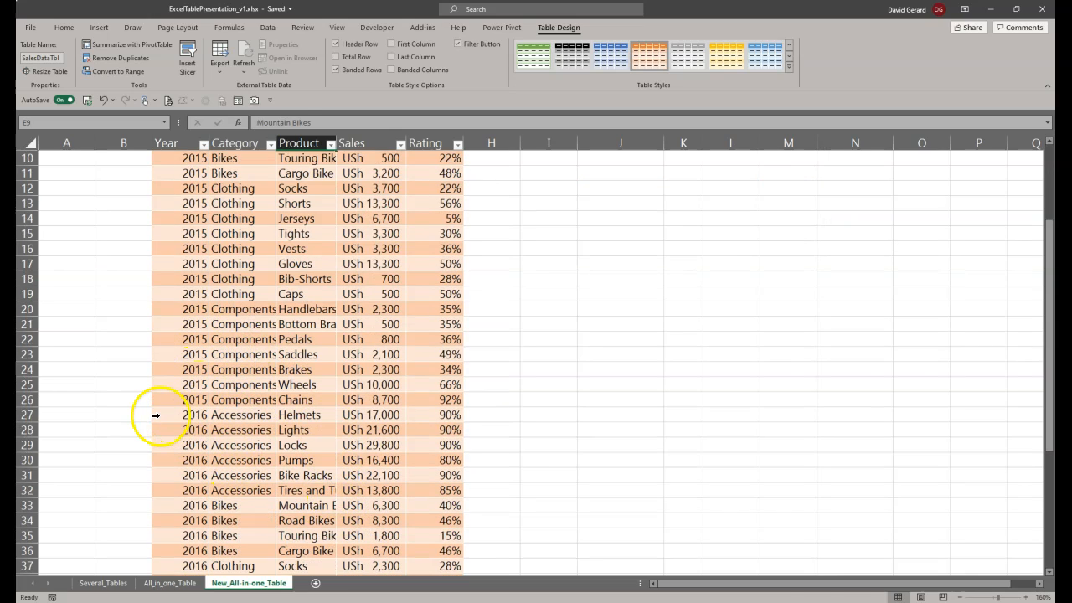
click(155, 414)
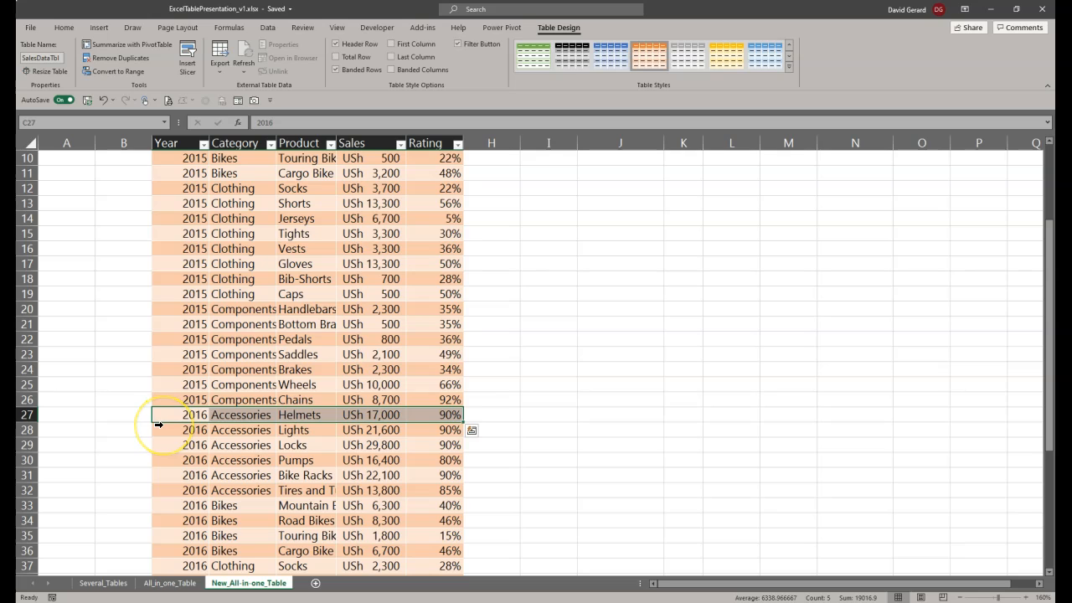
scroll(158, 423, up, 3)
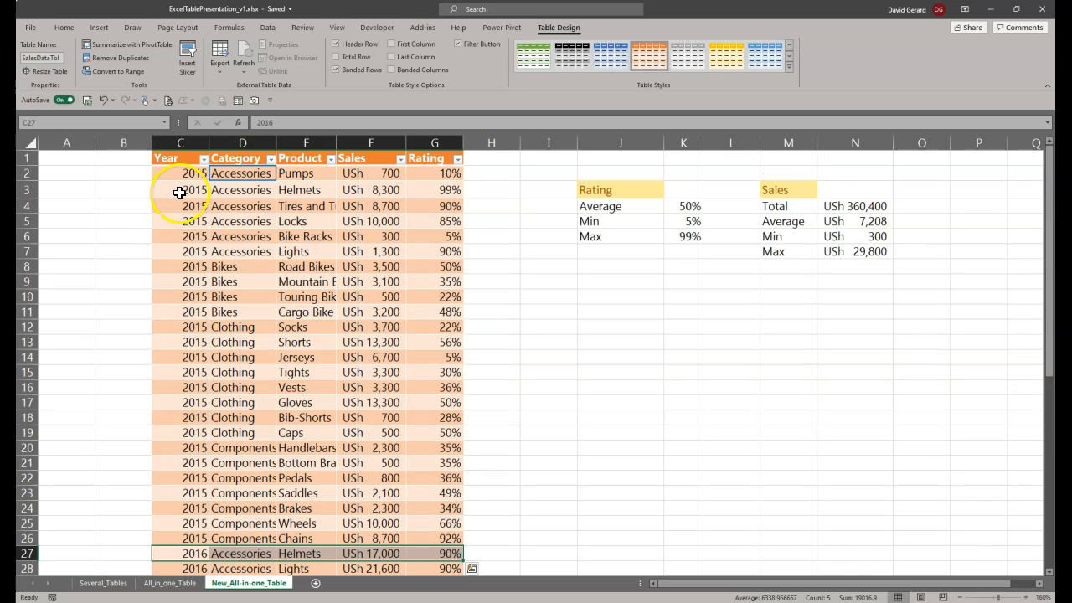
scroll(191, 333, down, 4)
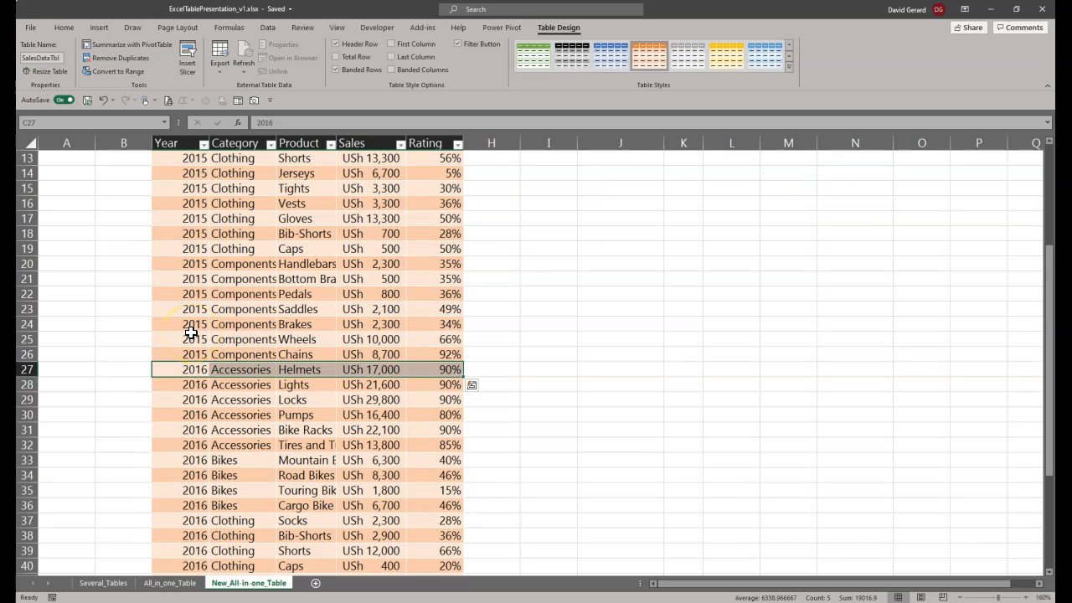
right_click(158, 369)
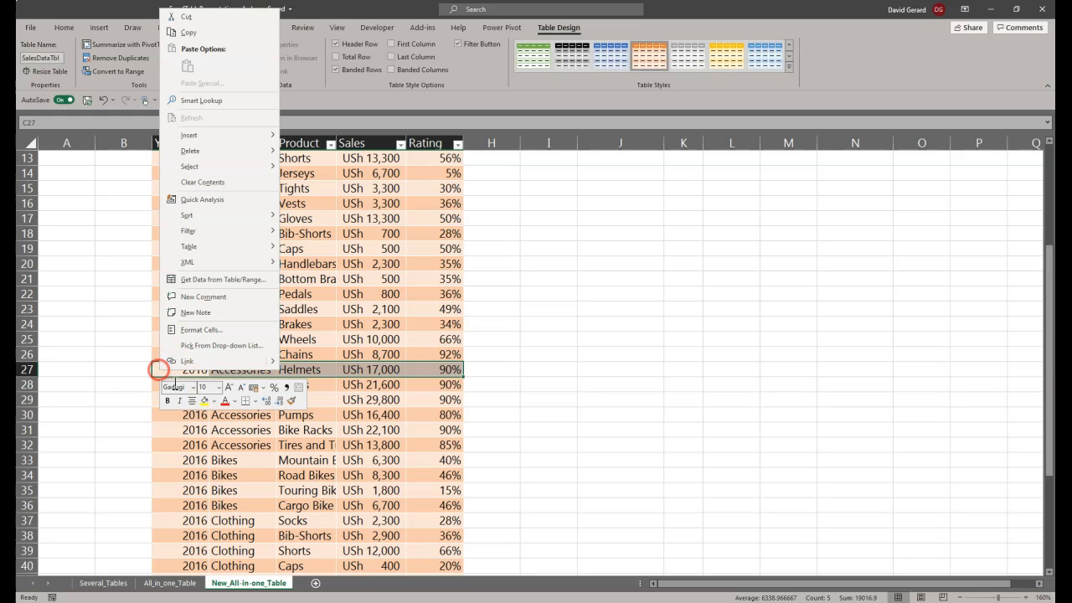
mouse_move(213, 138)
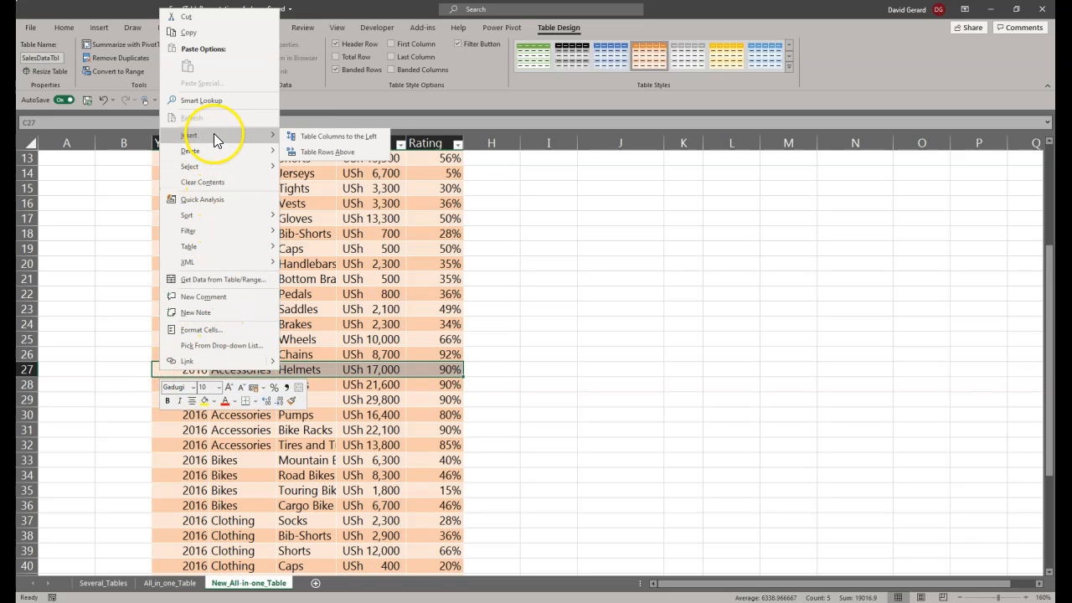
click(351, 150)
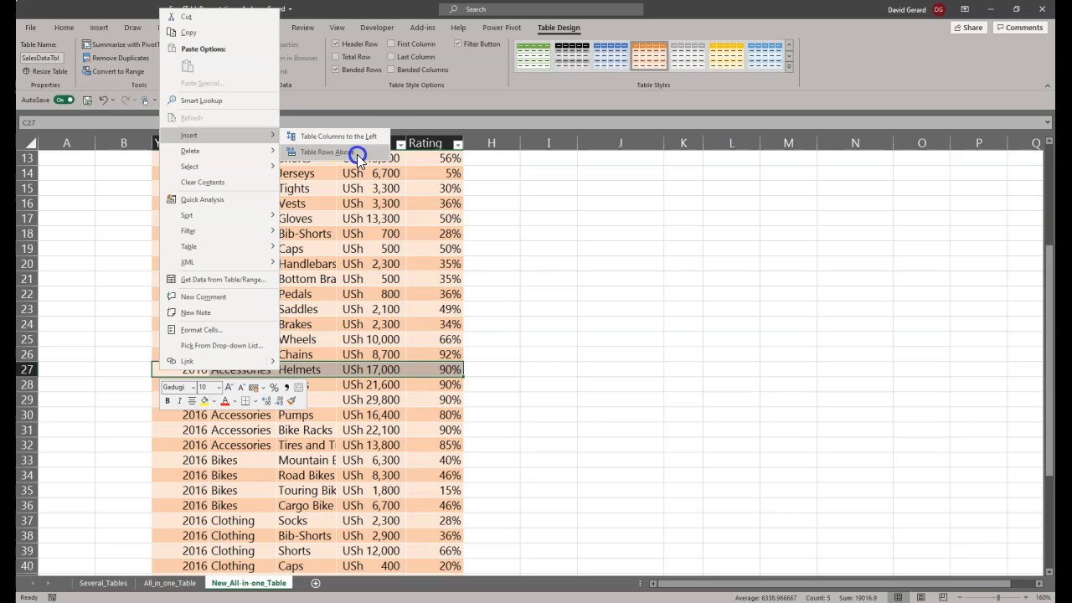
Step: Try to enter Total in the Year cell of the blank table row 27
click(190, 370)
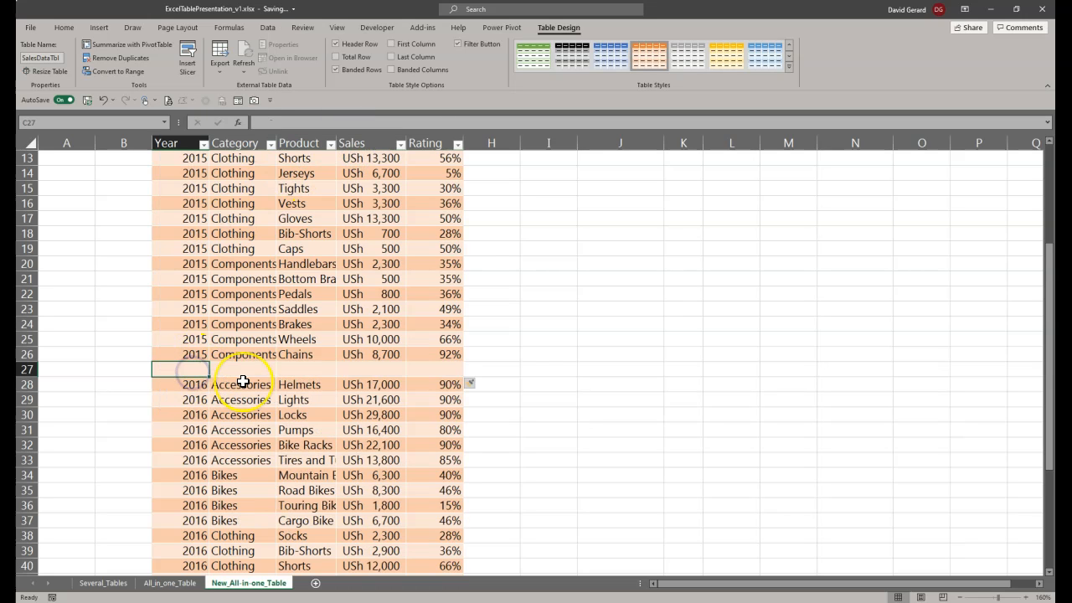
text(Total)
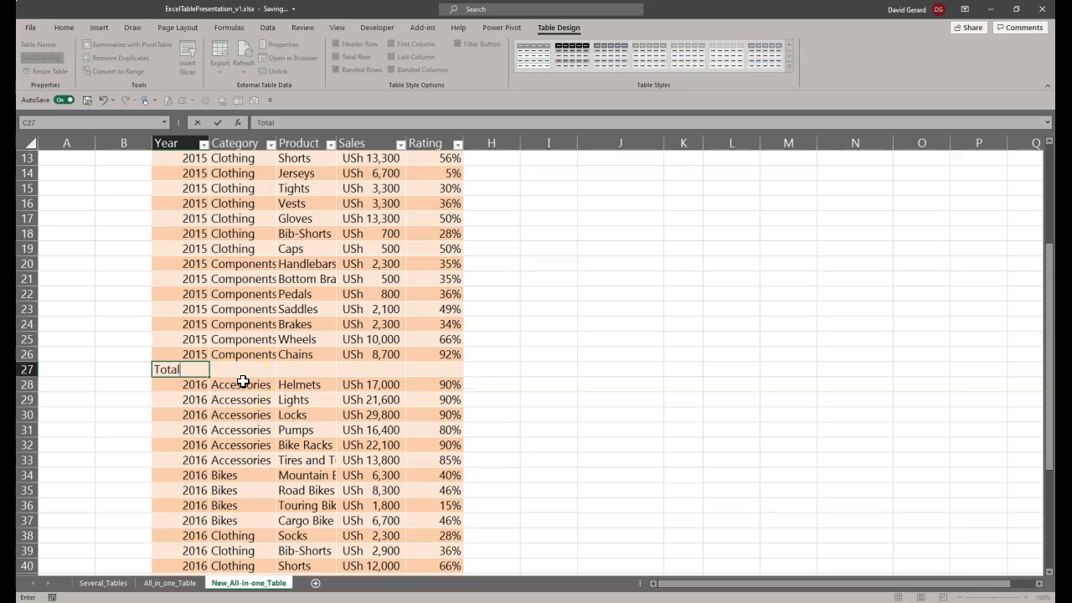
key(Return)
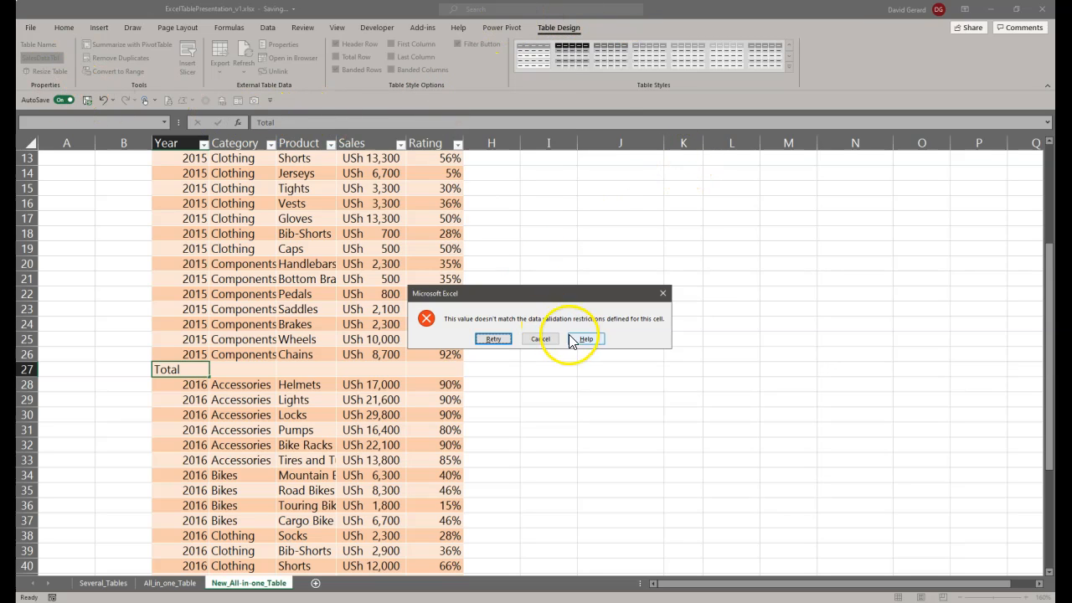
click(541, 341)
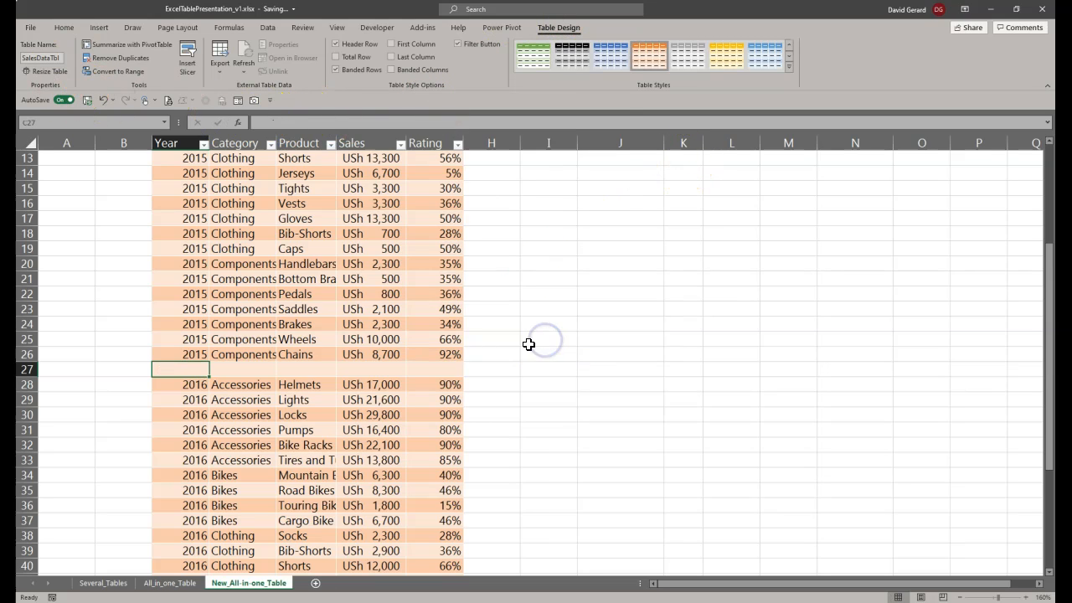
right_click(170, 371)
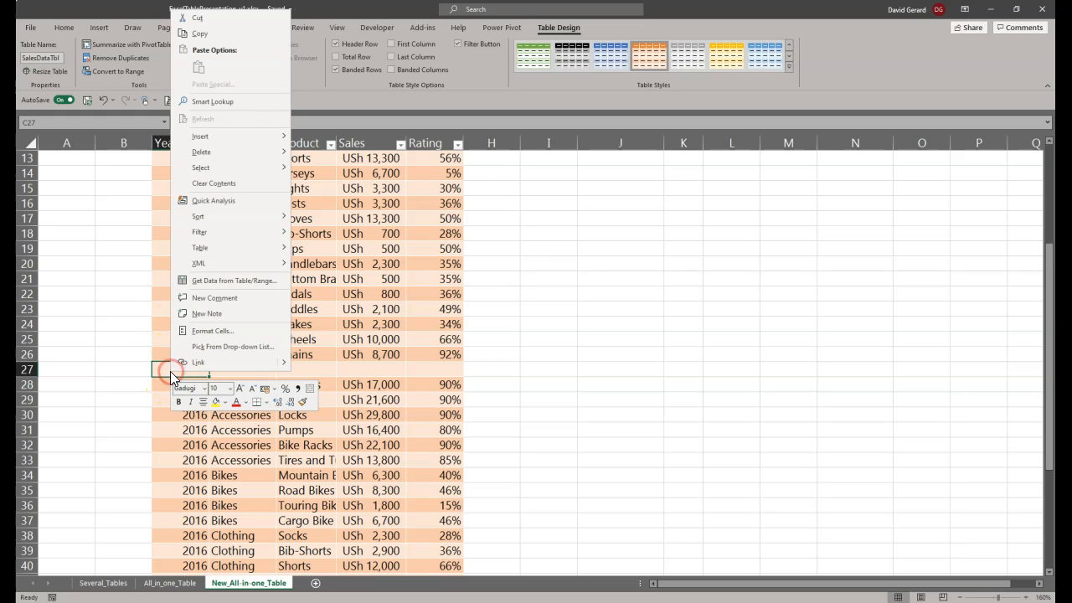
mouse_move(240, 154)
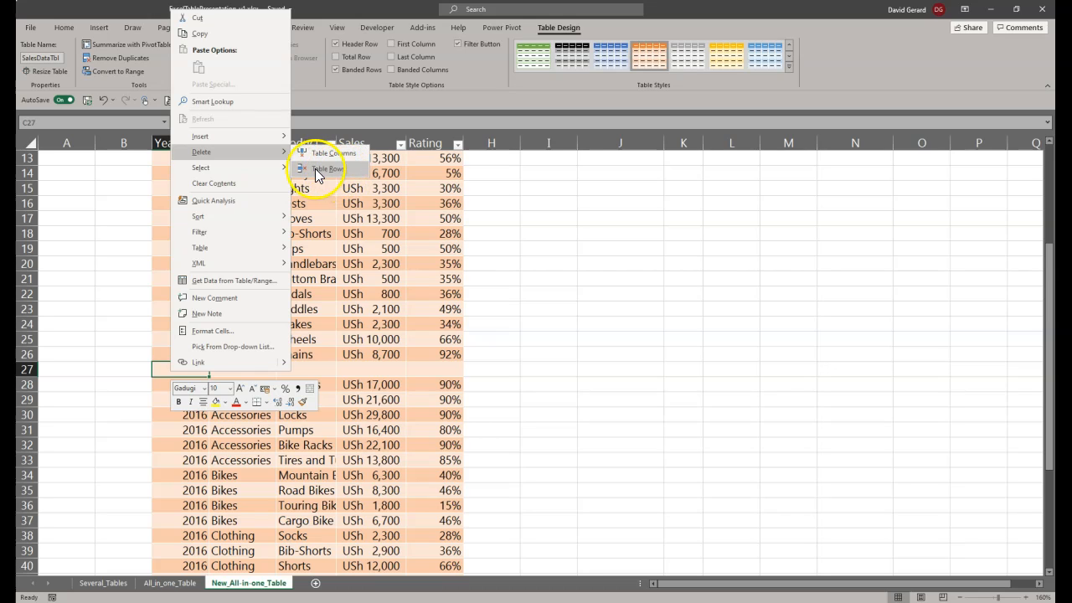
click(52, 368)
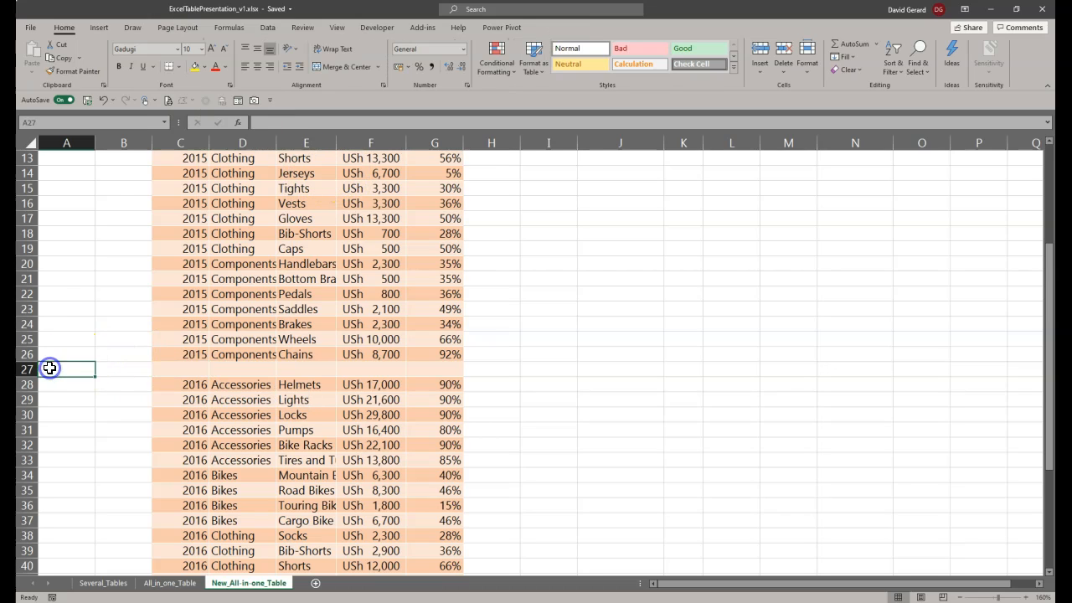
right_click(50, 367)
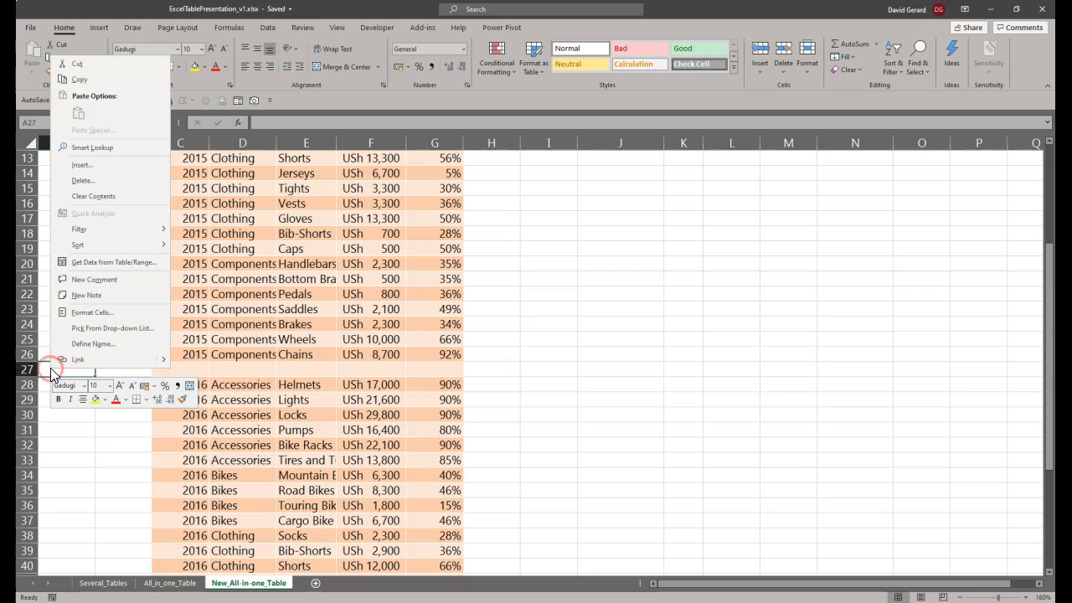
click(115, 182)
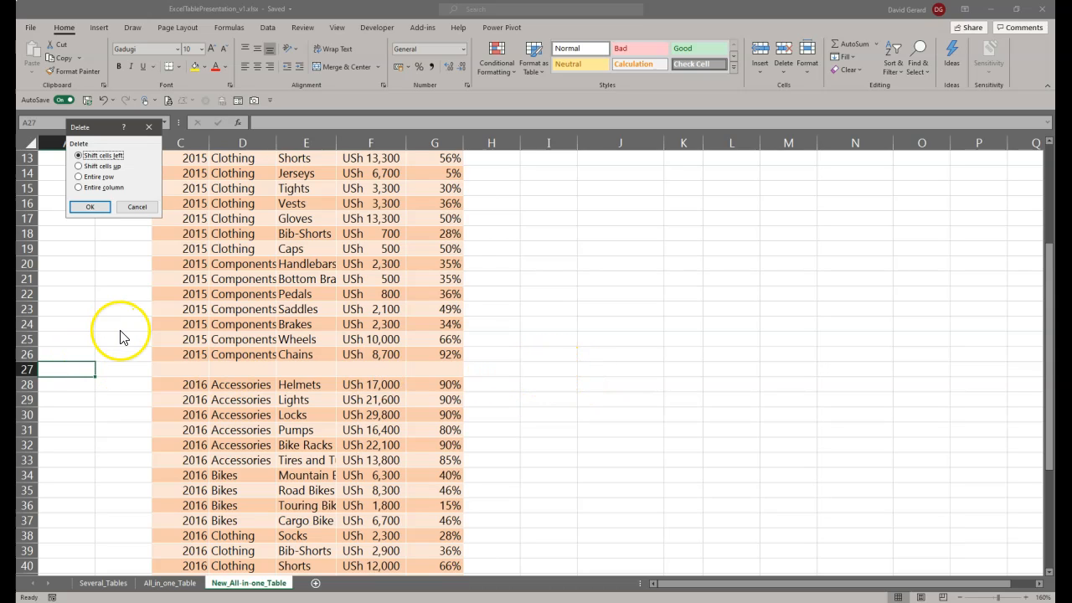
key(Escape)
Step: Enter the test text dgsgg in cell I27, outside the table on the blank row's line
click(556, 368)
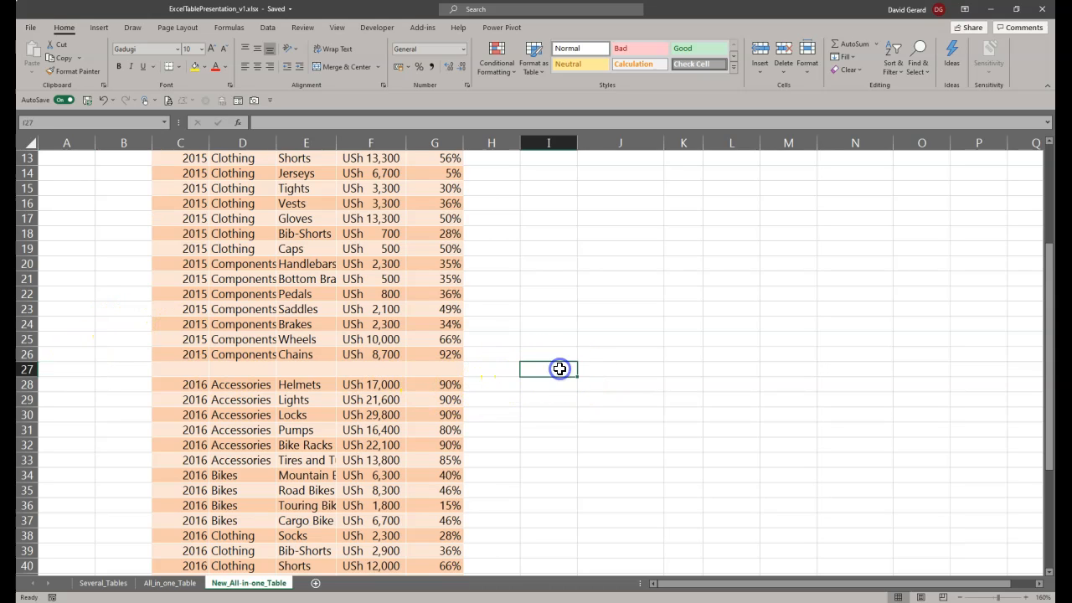
text(dgsgg)
click(623, 417)
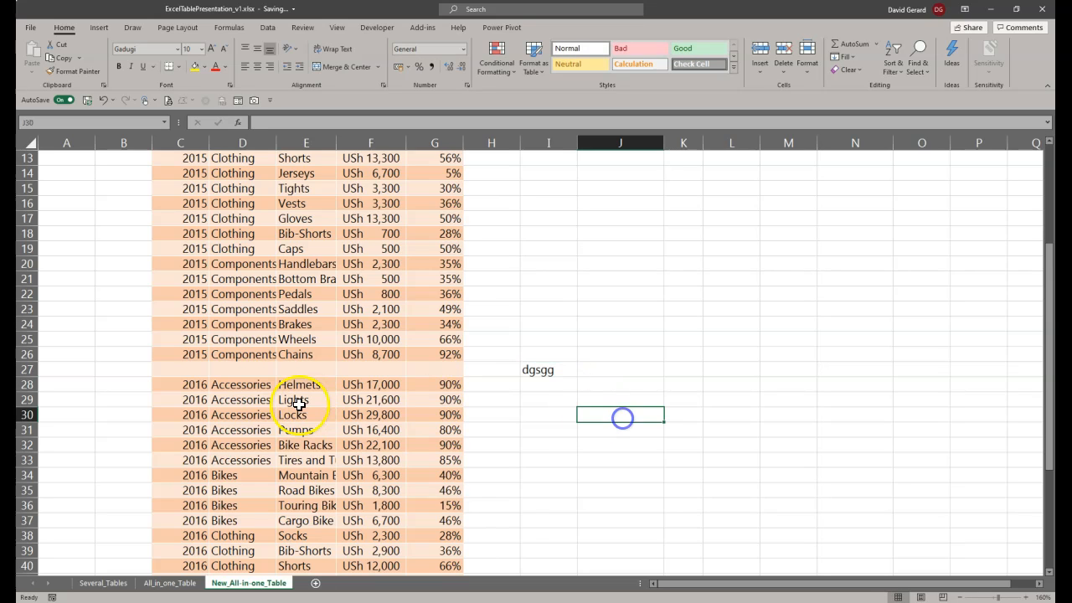
Step: Delete only the blank table row 27 from the sales table and select the test text cell I27
click(160, 368)
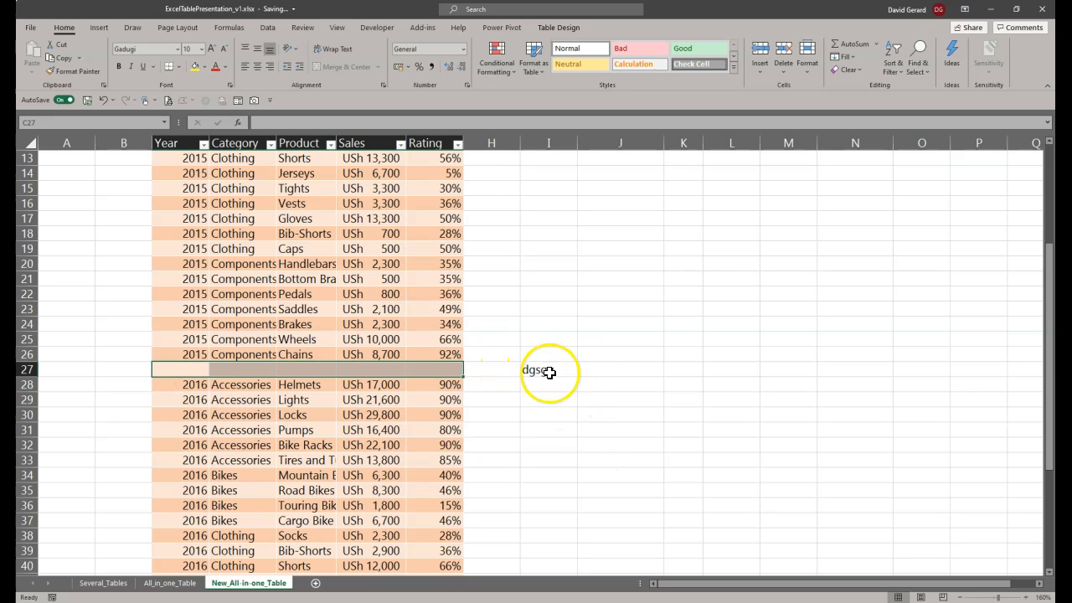
right_click(151, 370)
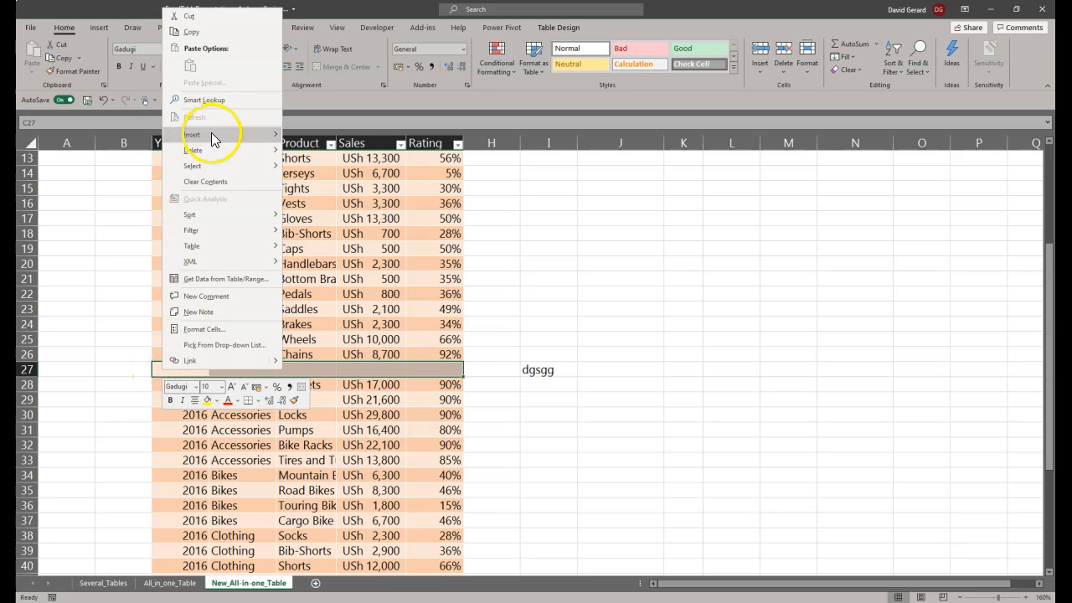
mouse_move(215, 152)
click(308, 168)
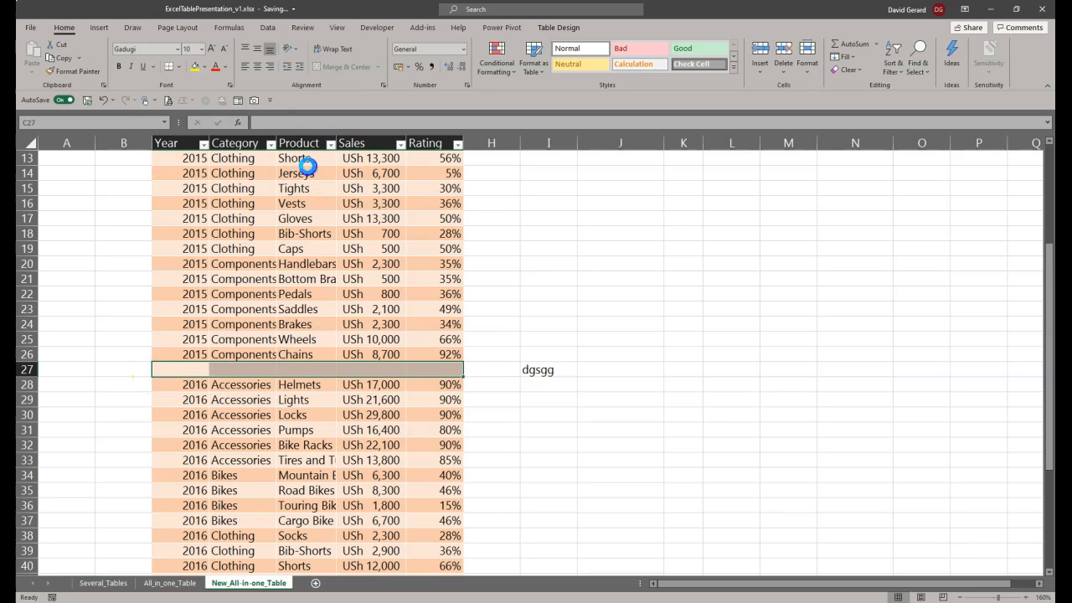
click(580, 367)
click(546, 369)
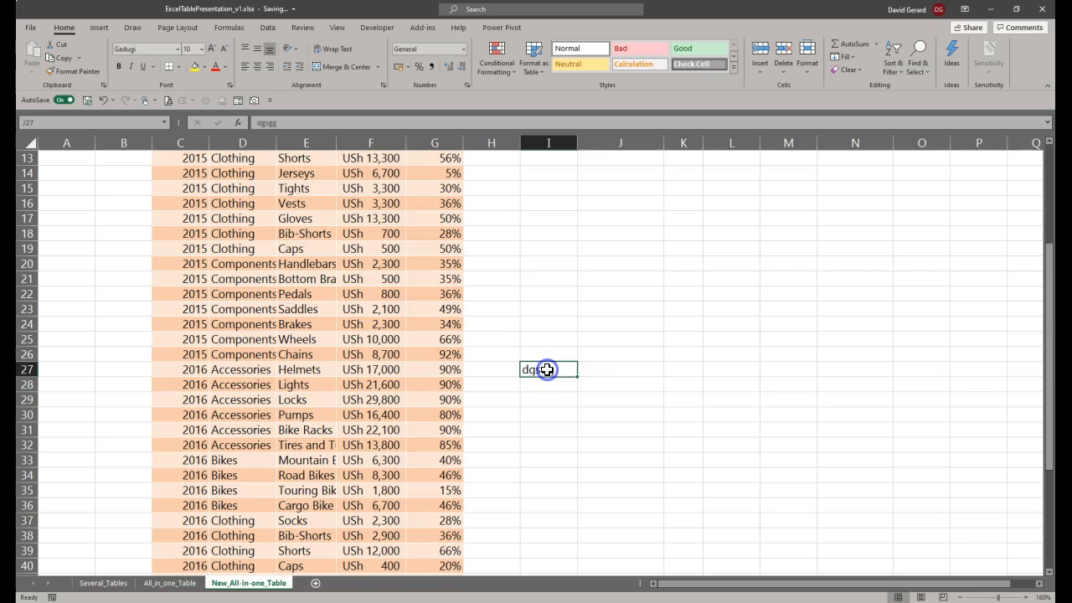
right_click(47, 365)
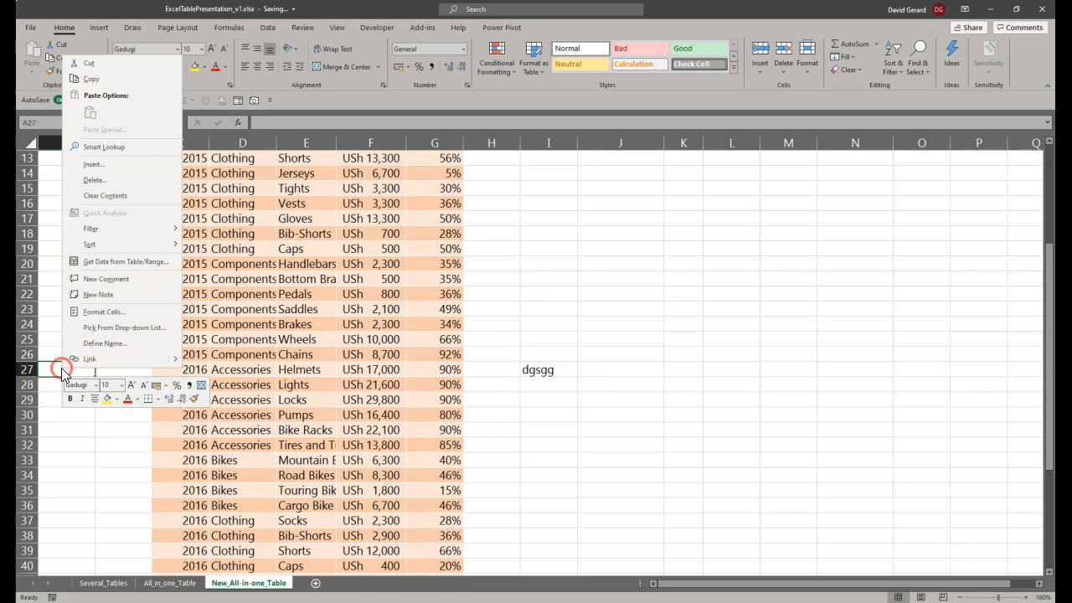
click(115, 181)
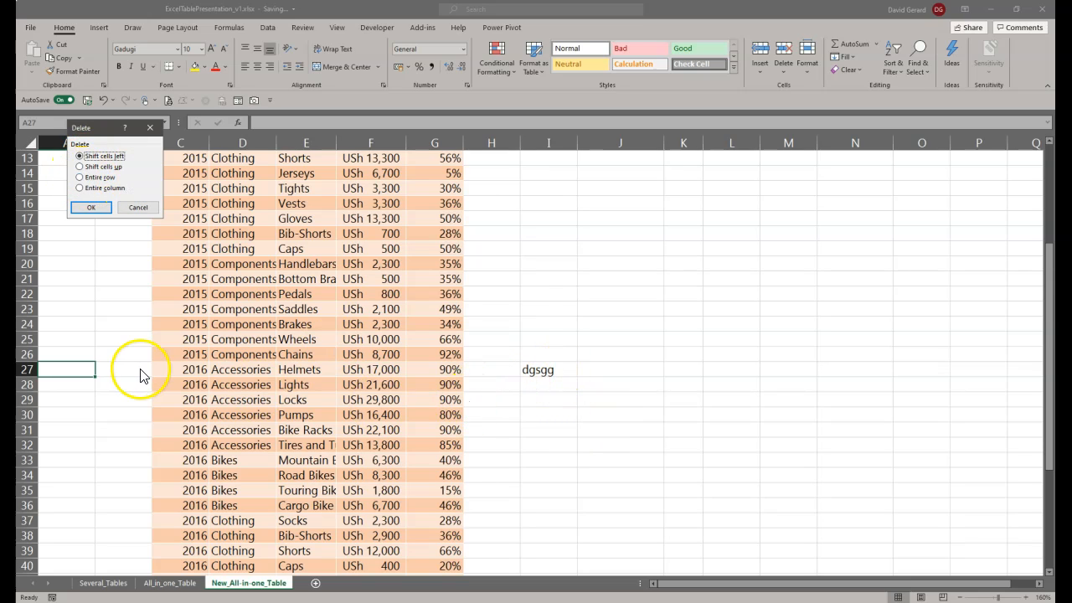
click(139, 206)
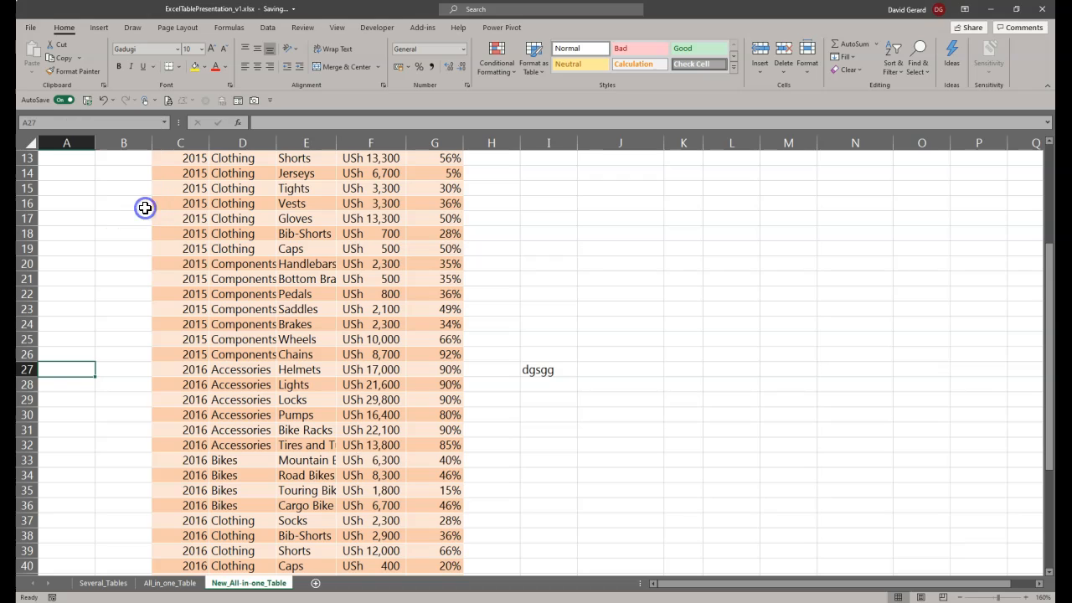
Step: Clear the test text from cell I27
click(548, 368)
key(Delete)
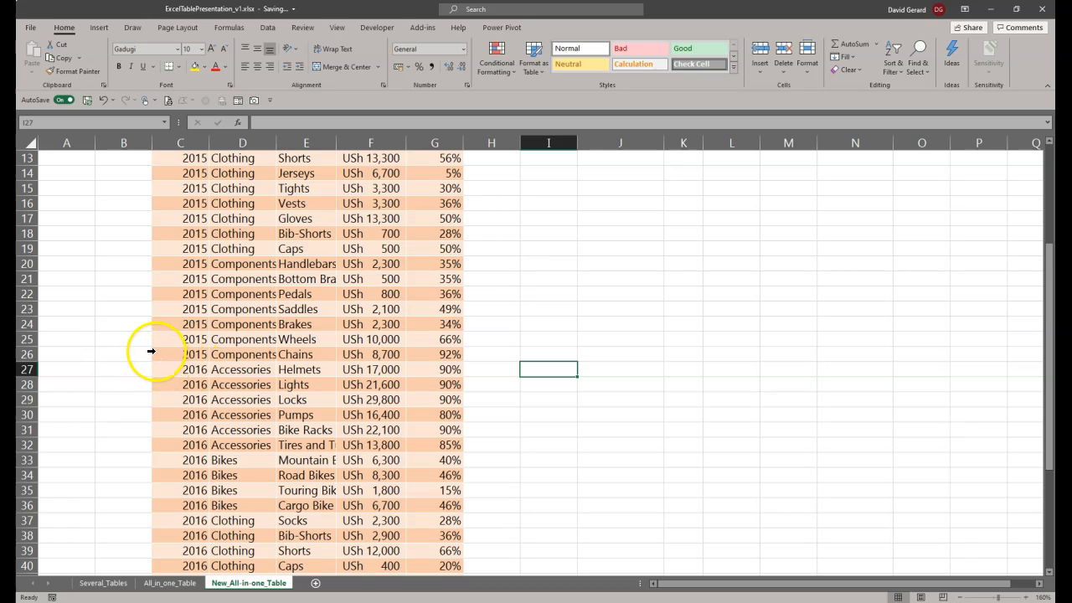
Step: Turn on the total row for the sales table in the table style options and turn it off again
scroll(324, 386, up, 4)
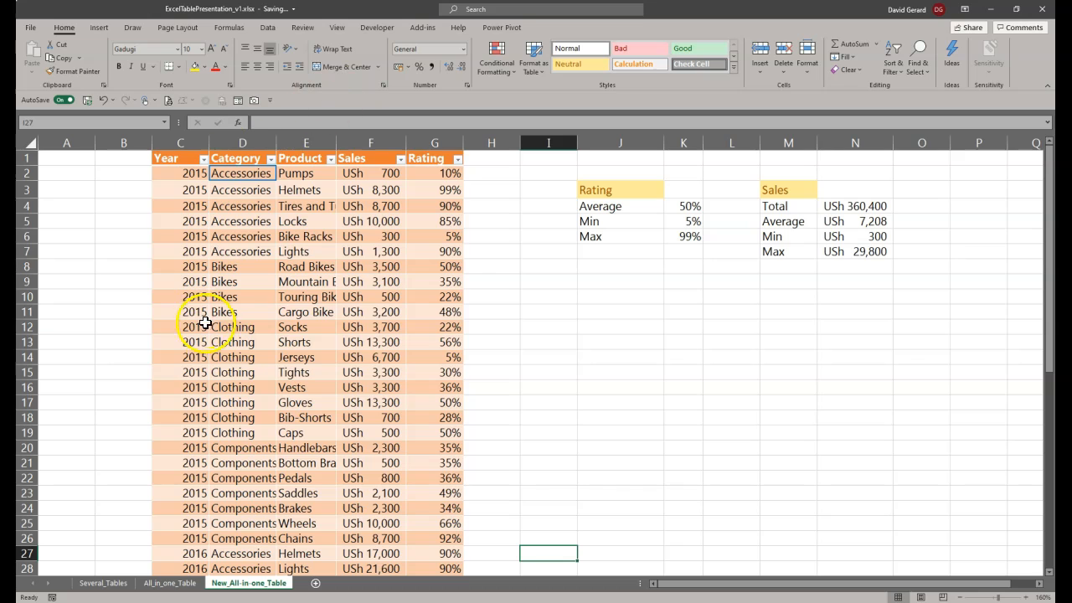
scroll(213, 384, down, 2)
scroll(214, 384, up, 1)
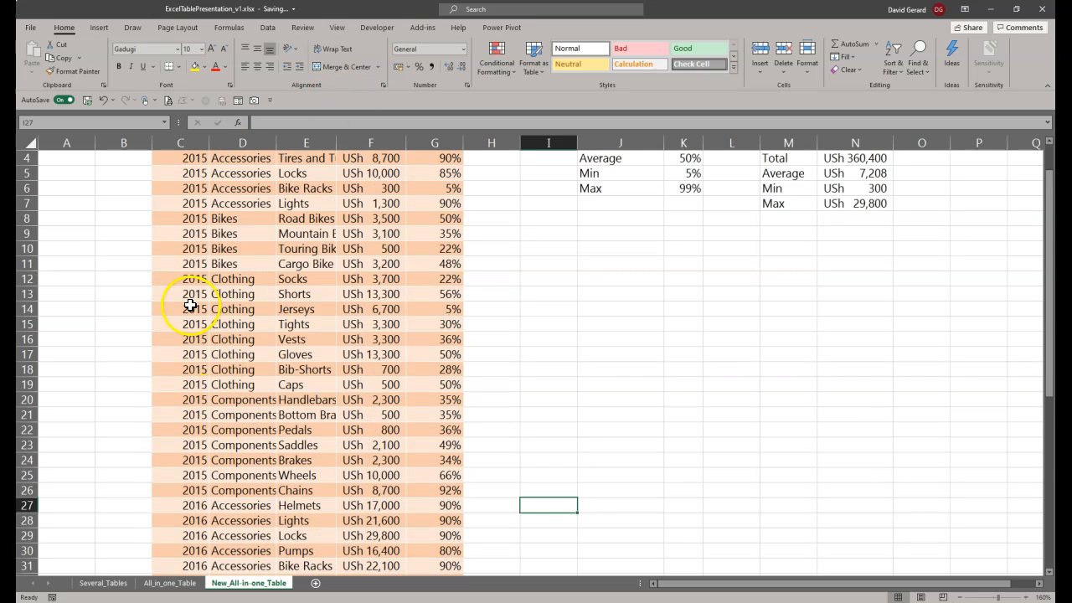
scroll(184, 377, down, 11)
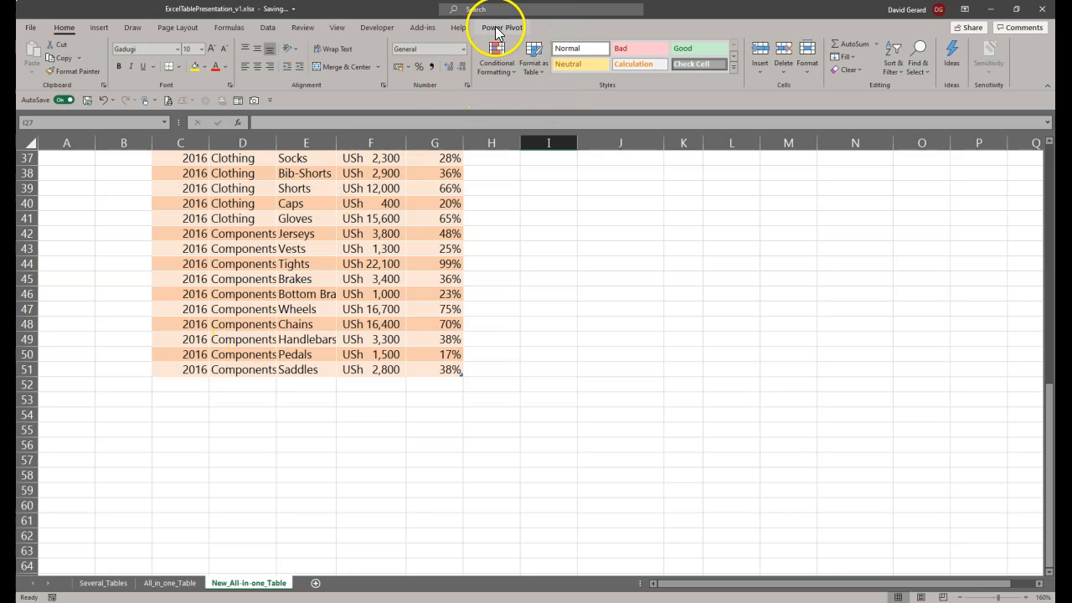
click(265, 250)
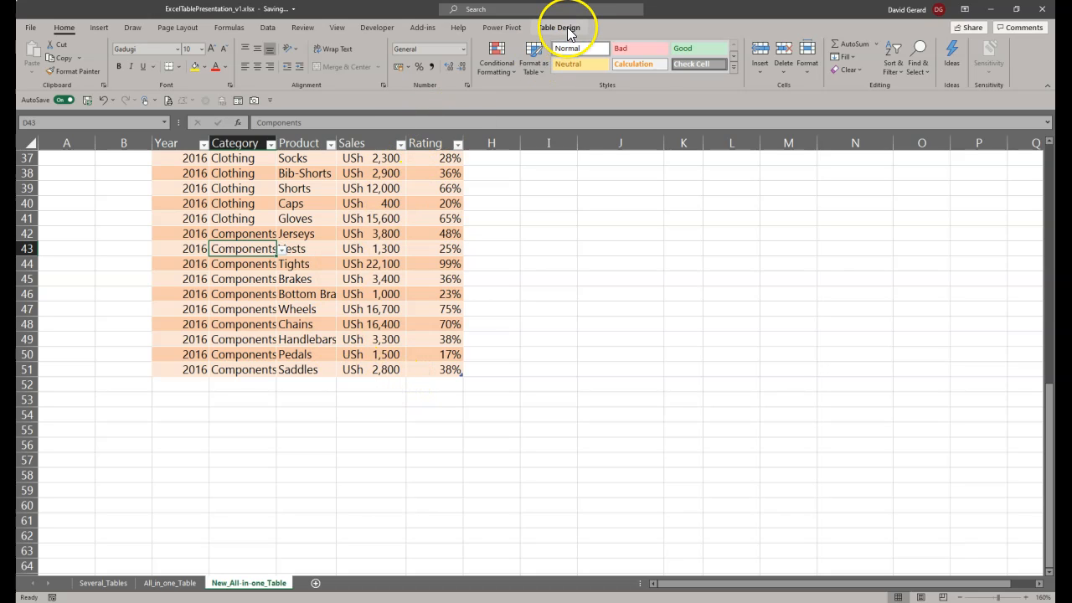
click(564, 29)
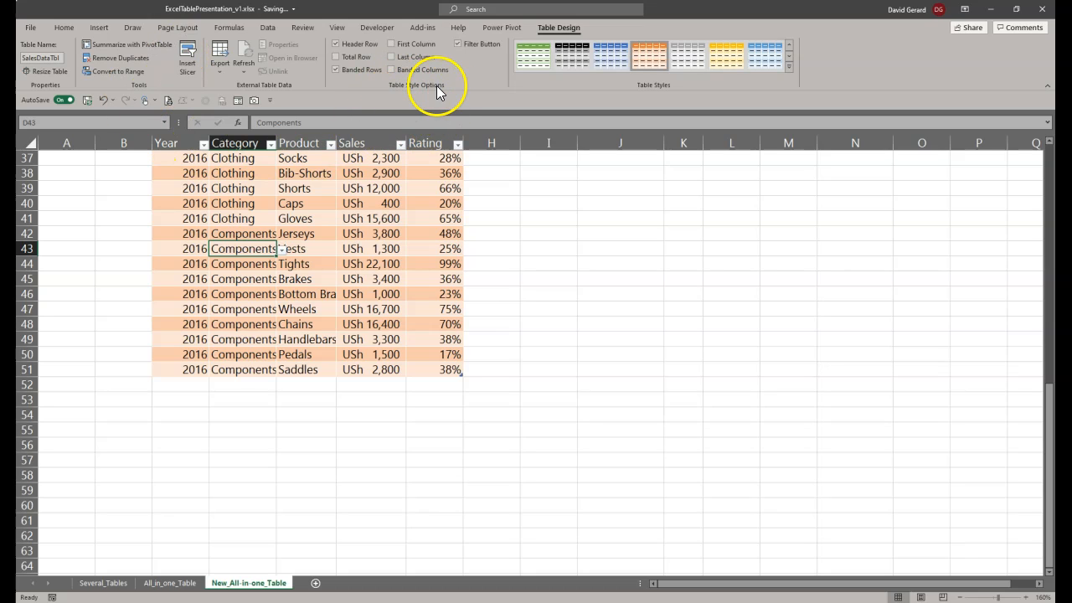
click(335, 57)
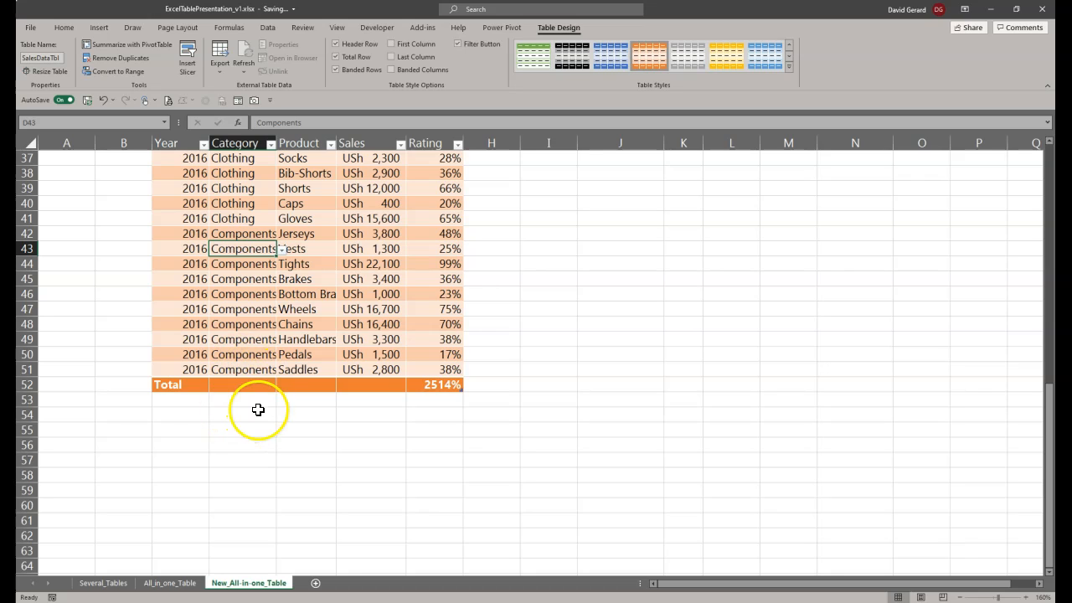
click(354, 56)
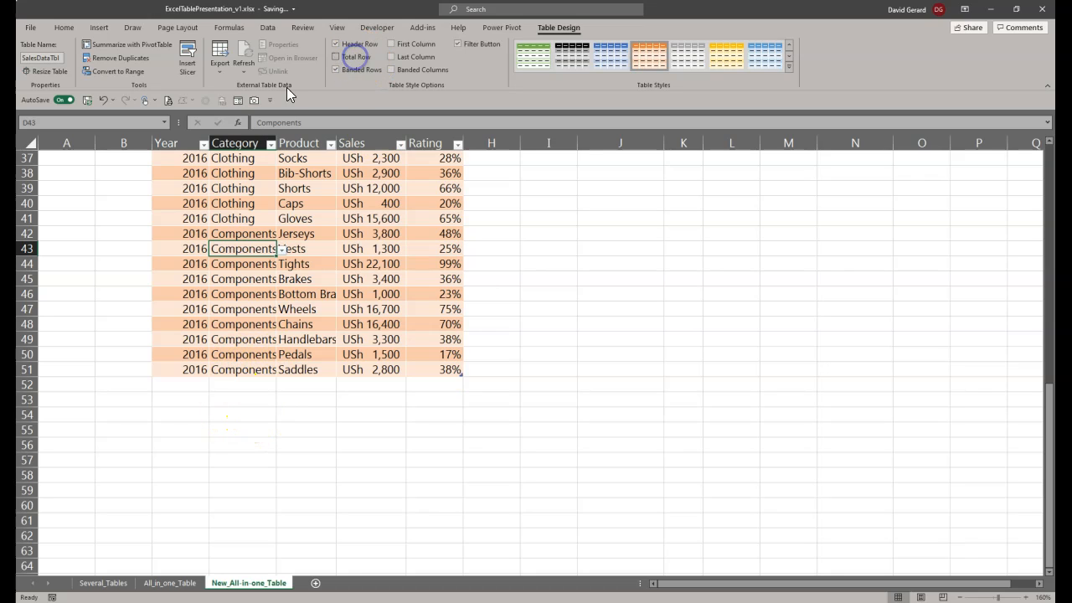
Step: Add a totals row to the sales table through the table commands of a cell in the Category column
click(240, 338)
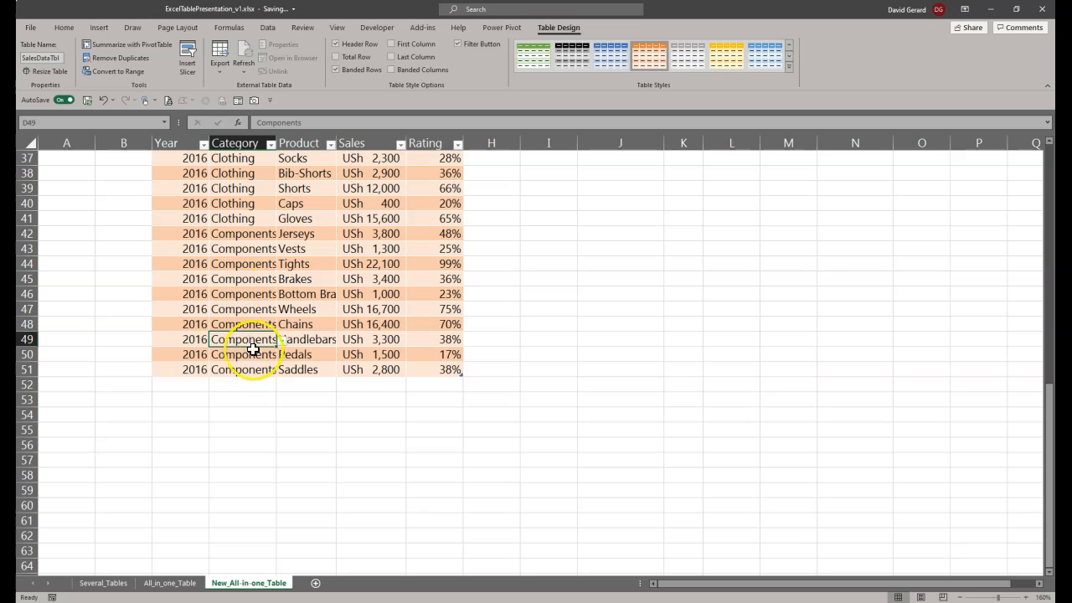
right_click(237, 343)
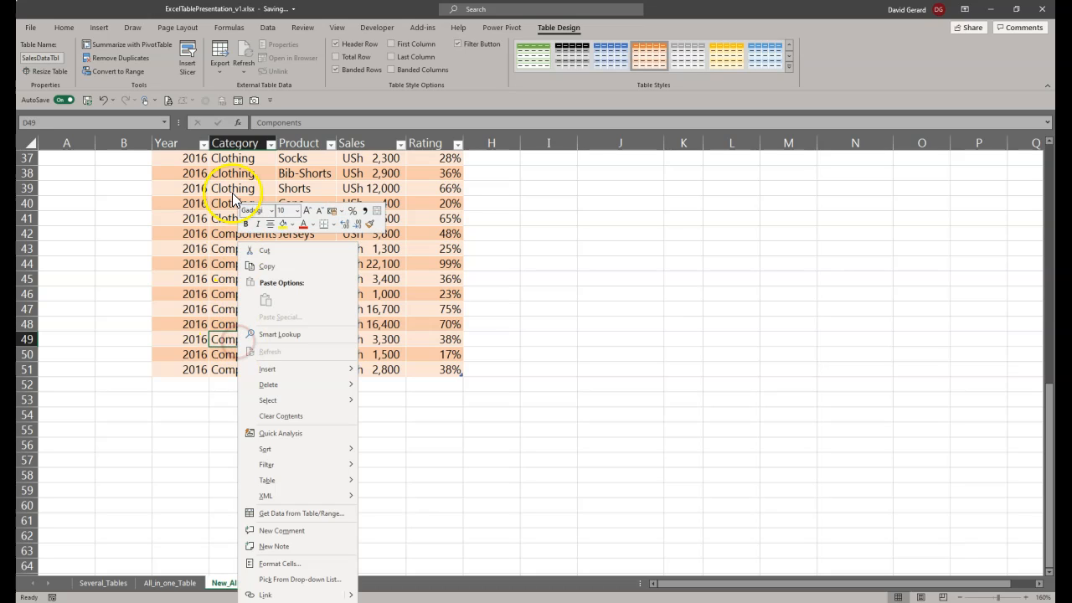
mouse_move(286, 375)
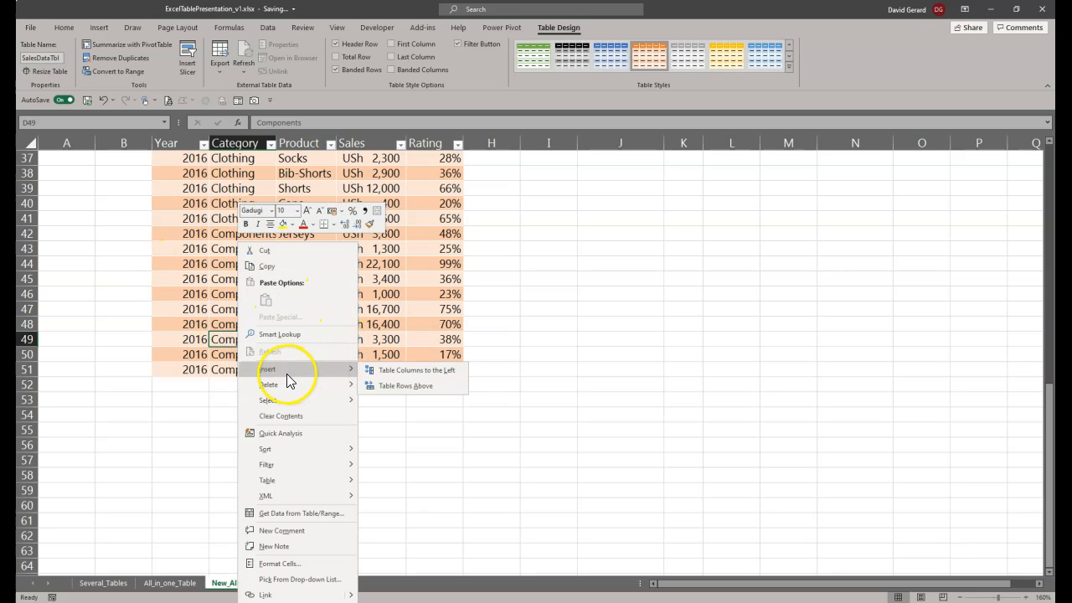
mouse_move(268, 479)
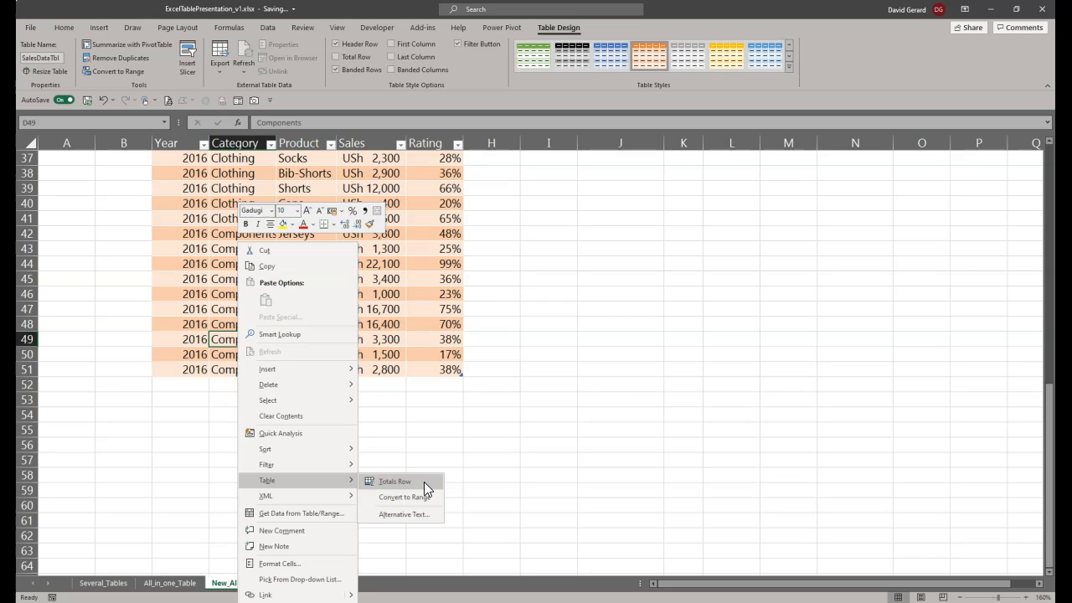
click(424, 481)
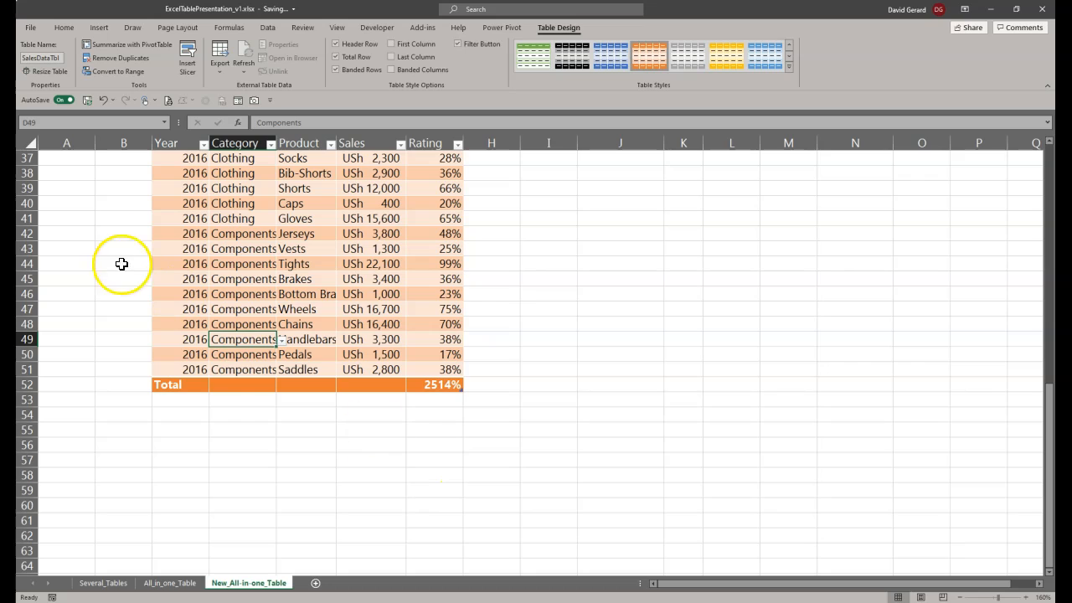
Step: Select the sales table's data rows without the header and total row, and select the total row on its own
click(159, 384)
click(188, 384)
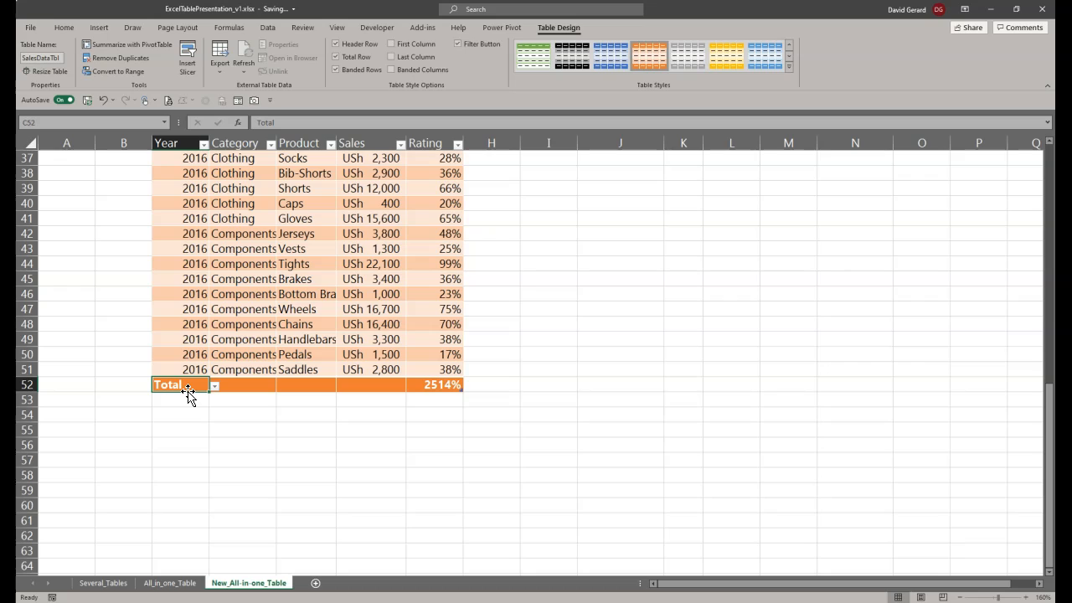
click(190, 381)
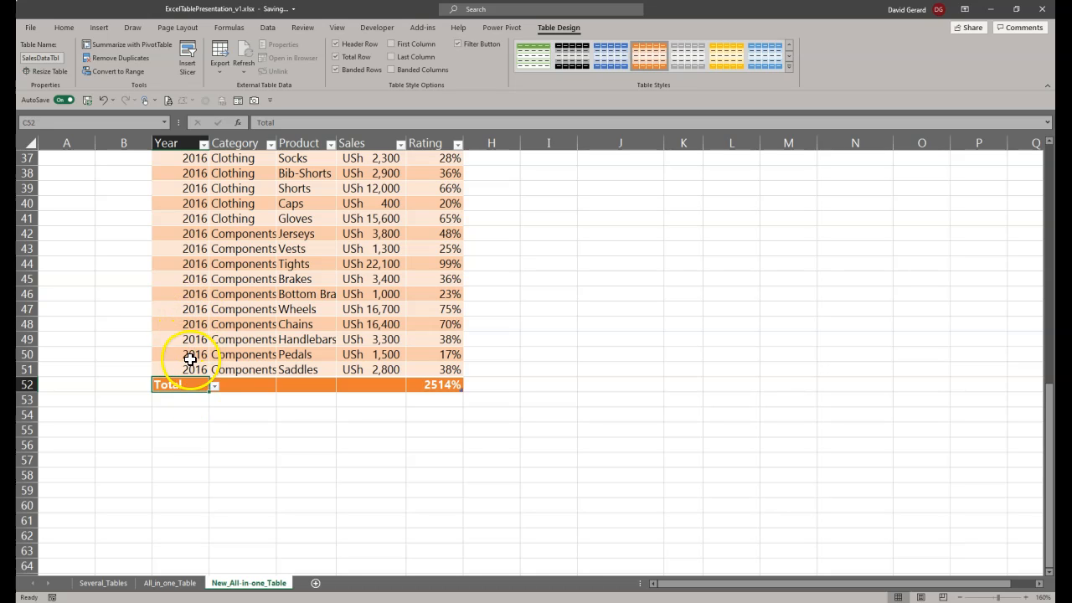
scroll(191, 369, up, 5)
scroll(203, 424, up, 7)
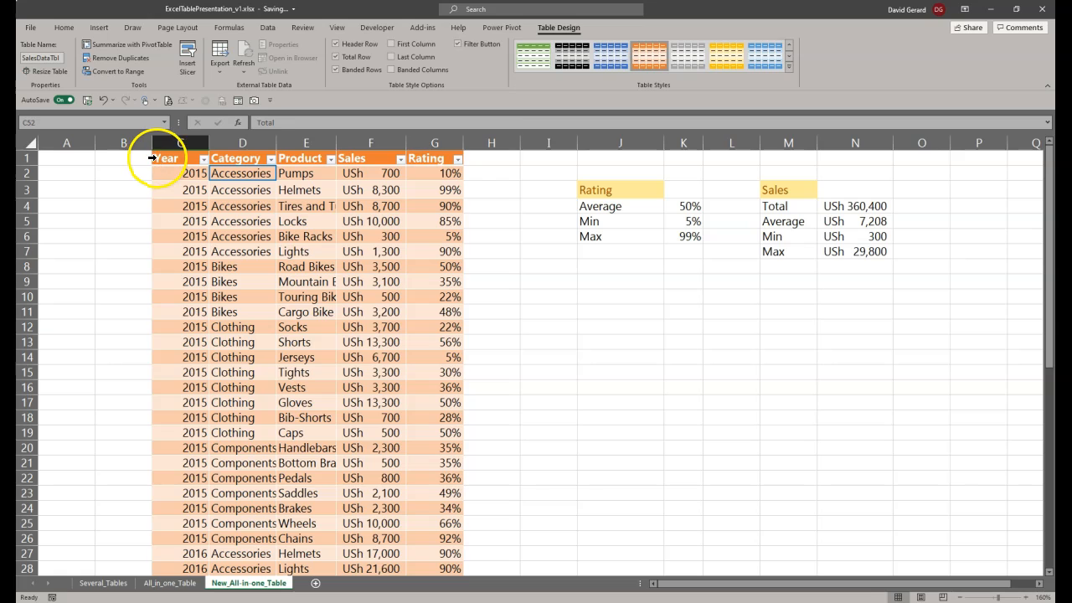
click(152, 157)
click(155, 168)
drag(155, 168, 212, 535)
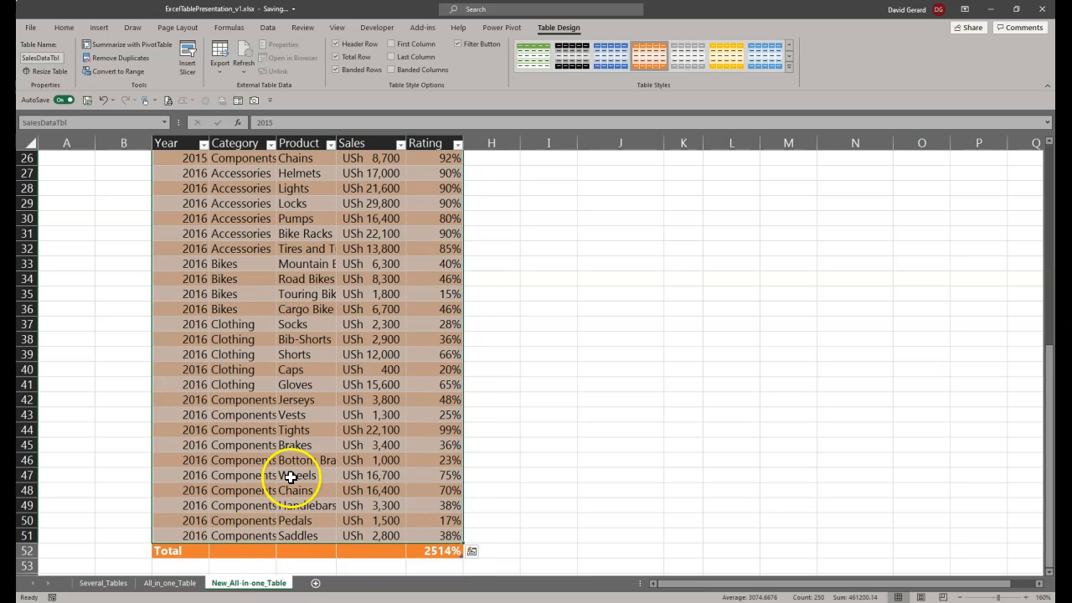
click(153, 551)
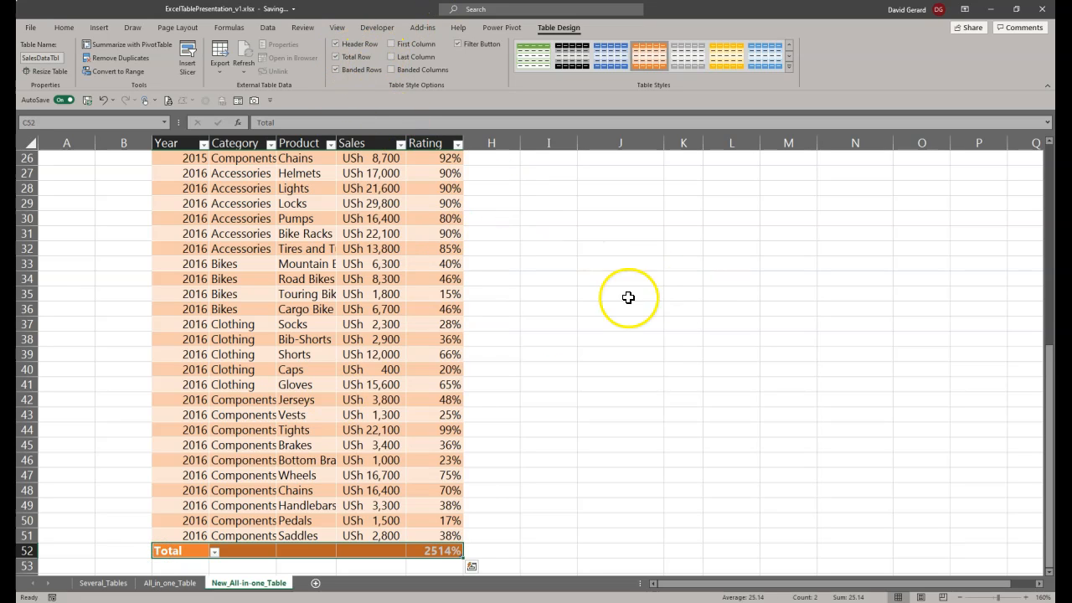
Step: Begin the formula =SalesDataTbl[ in empty cell M9 to list the table's structured-reference items
click(724, 207)
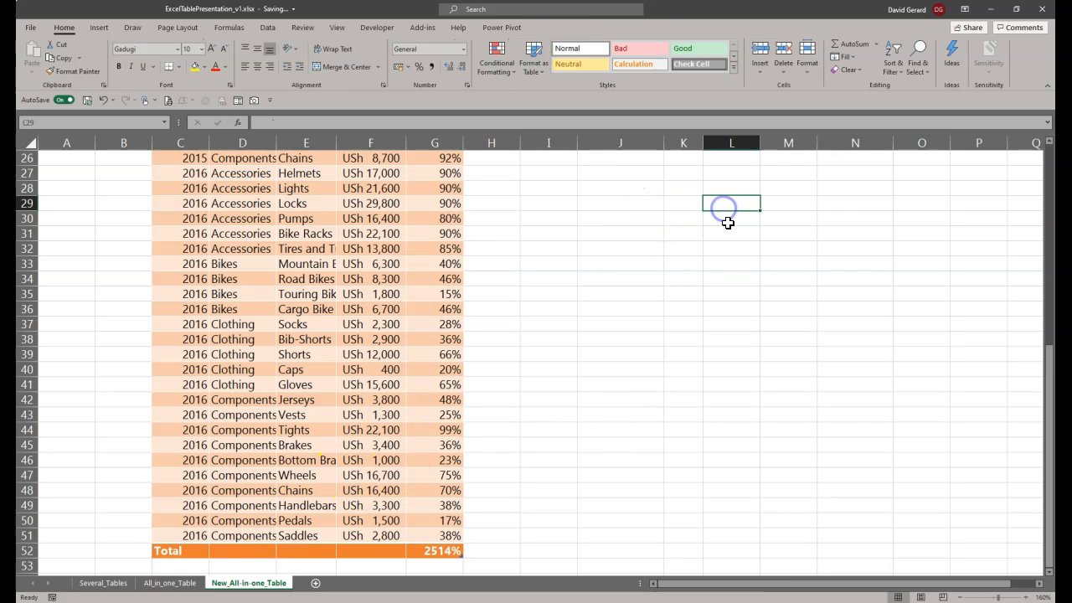
scroll(727, 223, up, 8)
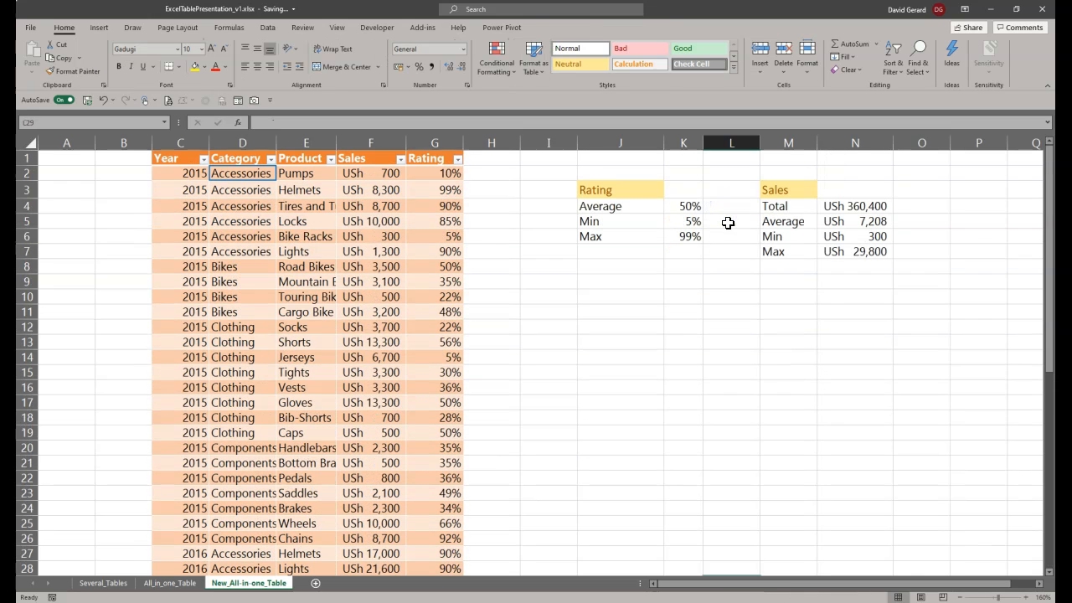
click(781, 285)
text(=)
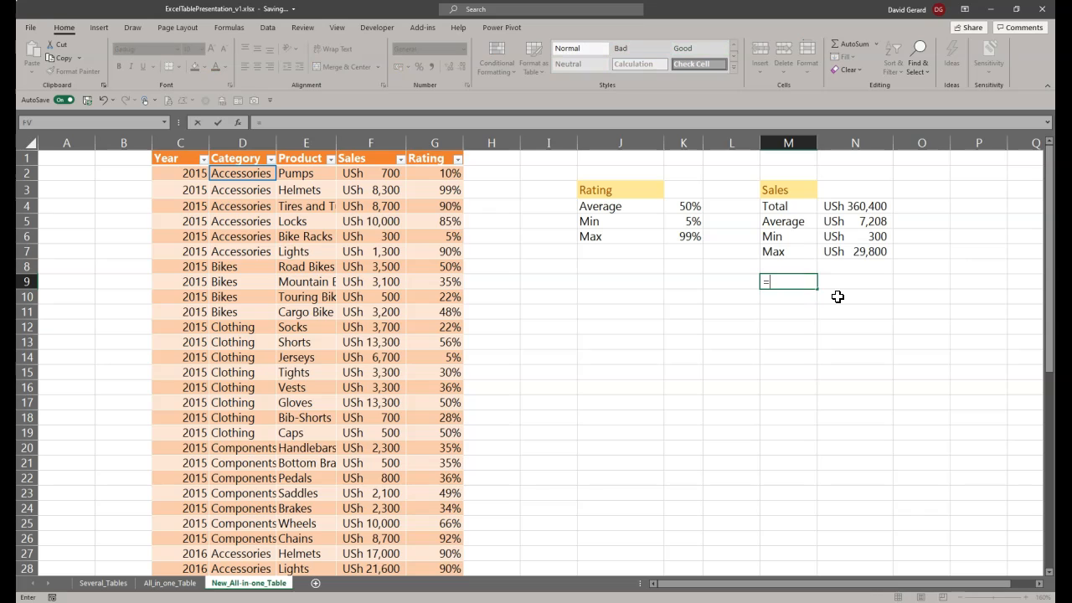
text(Sa)
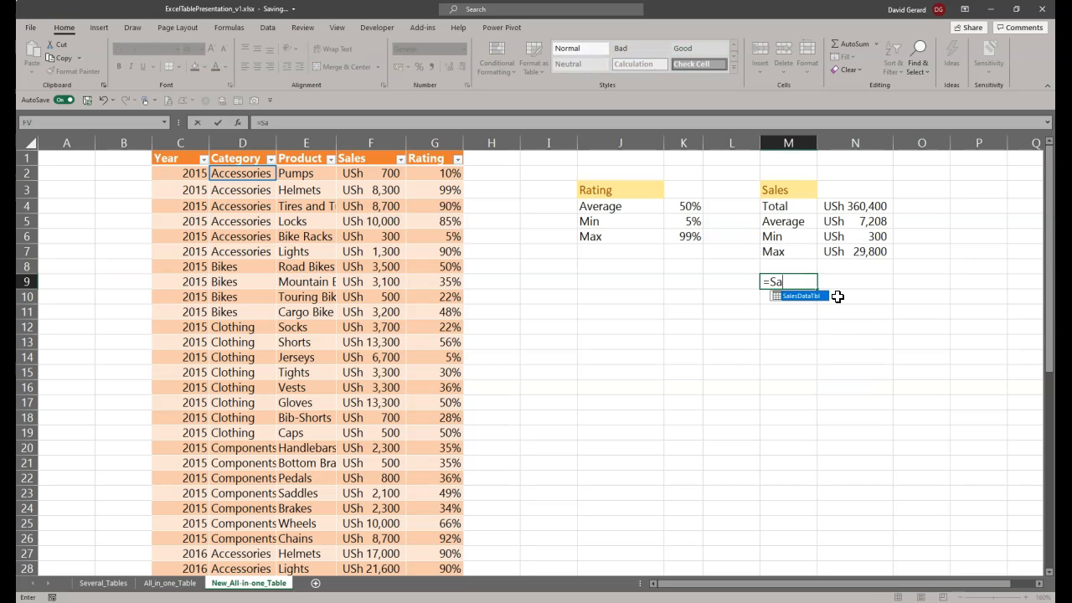
key(Tab)
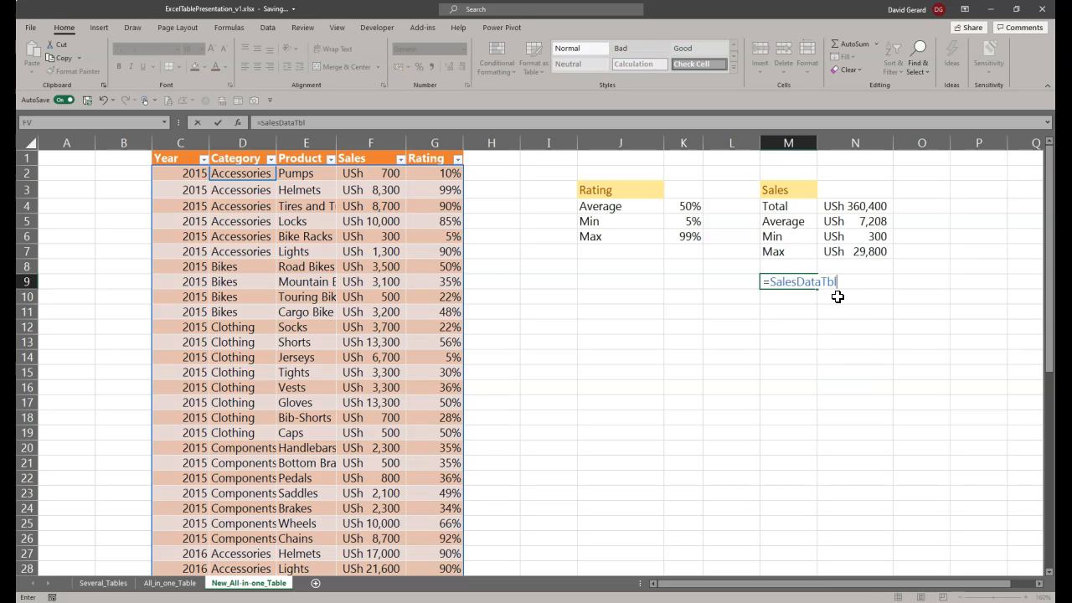
key(BackSpace)
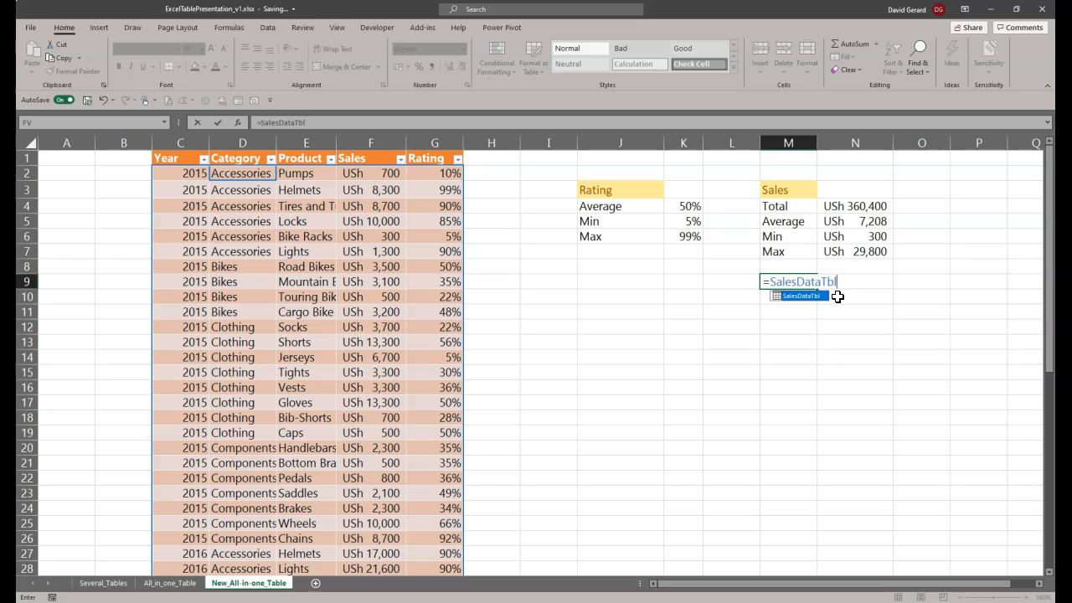
text([)
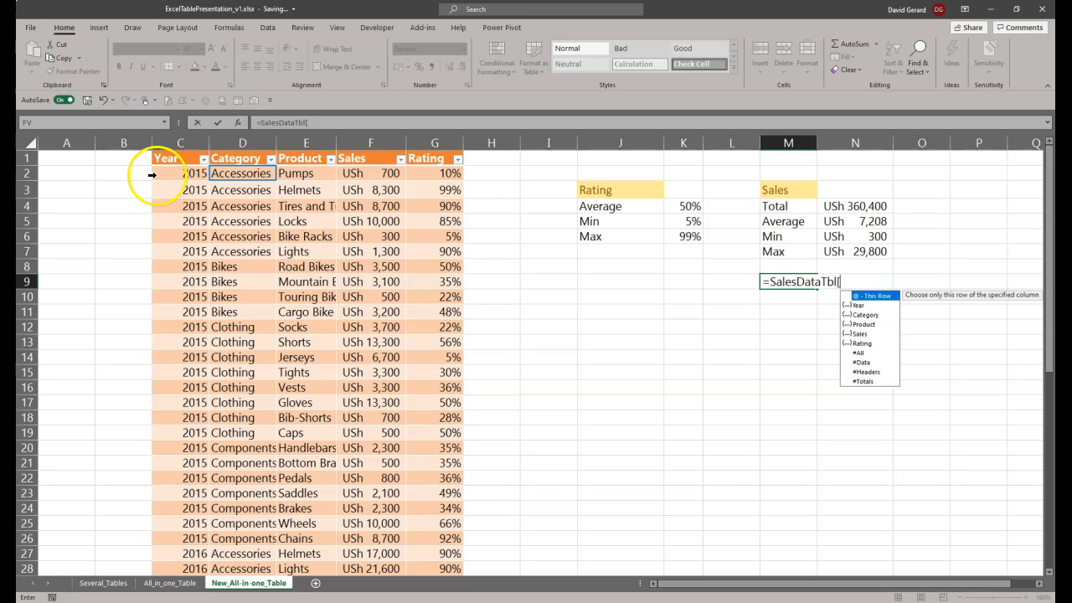
Step: Compare the listed reference items, such as #Headers and #Totals, with the table's parts and cancel the unfinished formula
scroll(209, 461, down, 7)
scroll(210, 461, down, 12)
scroll(203, 402, up, 5)
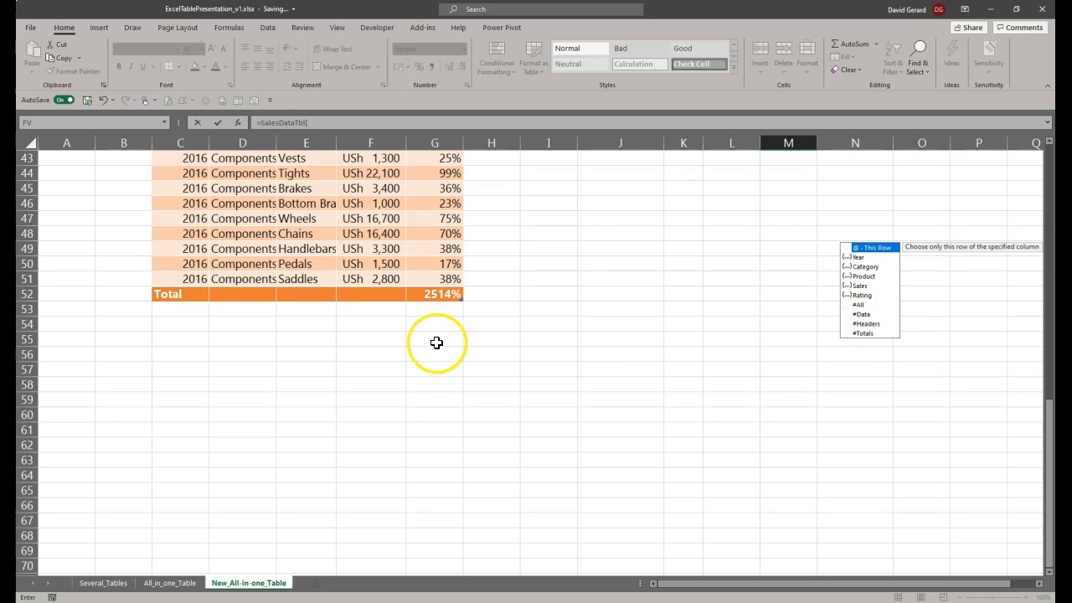
scroll(393, 345, up, 14)
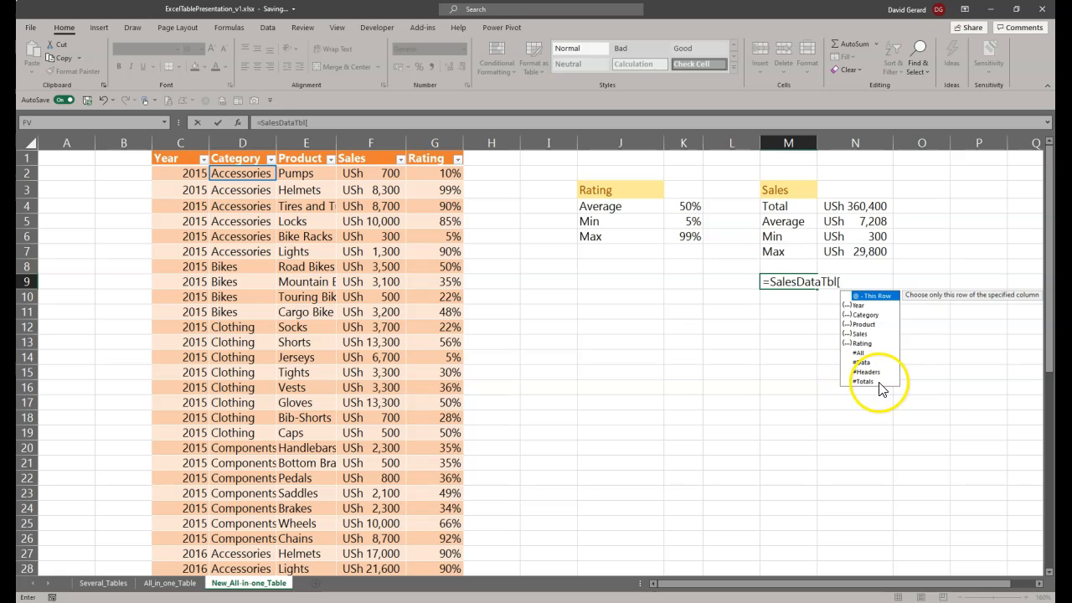
scroll(279, 500, down, 14)
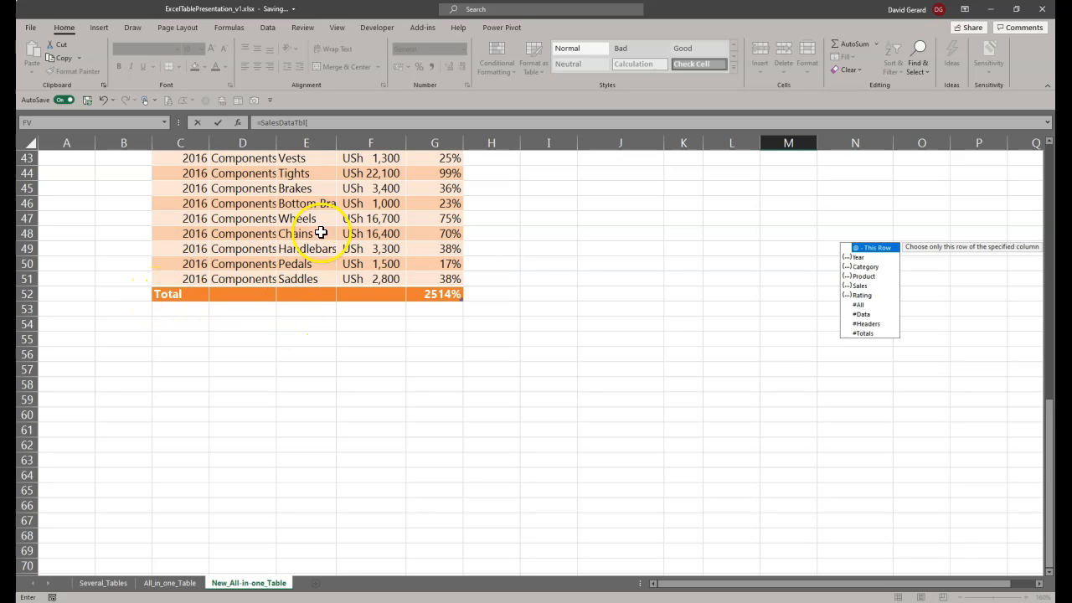
key(Escape)
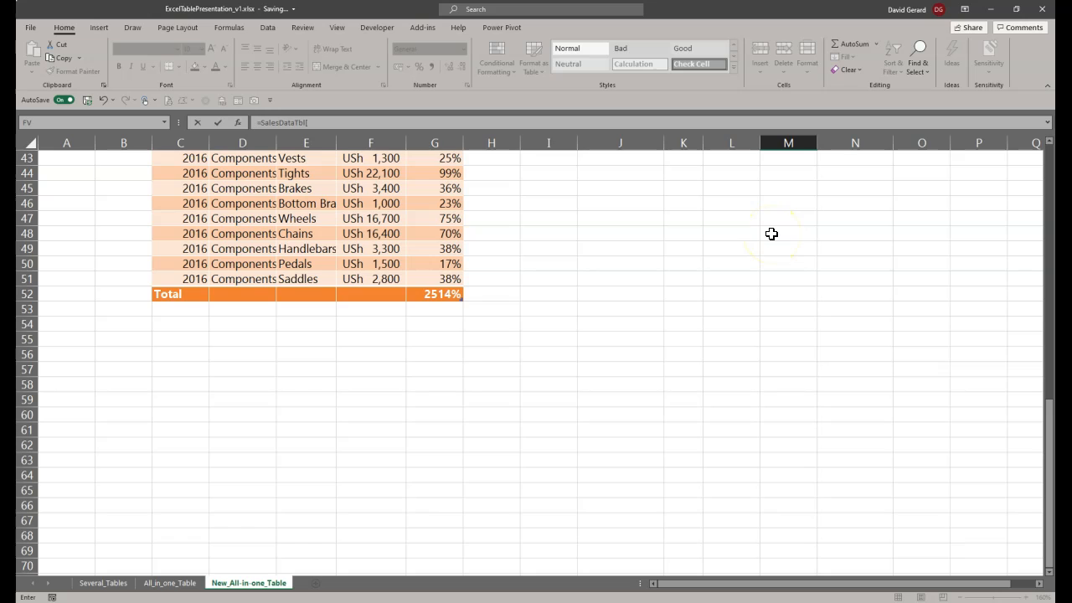
key(Escape)
Step: Examine the summary functions offered in the total row's cells under the Category, Product and Sales columns
click(209, 360)
scroll(208, 393, down, 10)
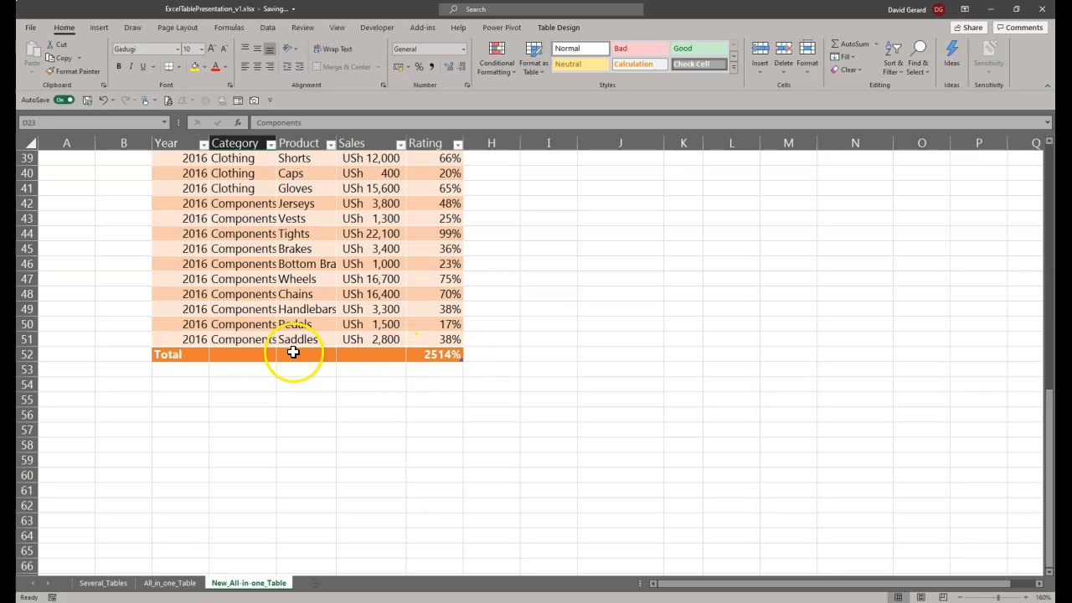
click(174, 354)
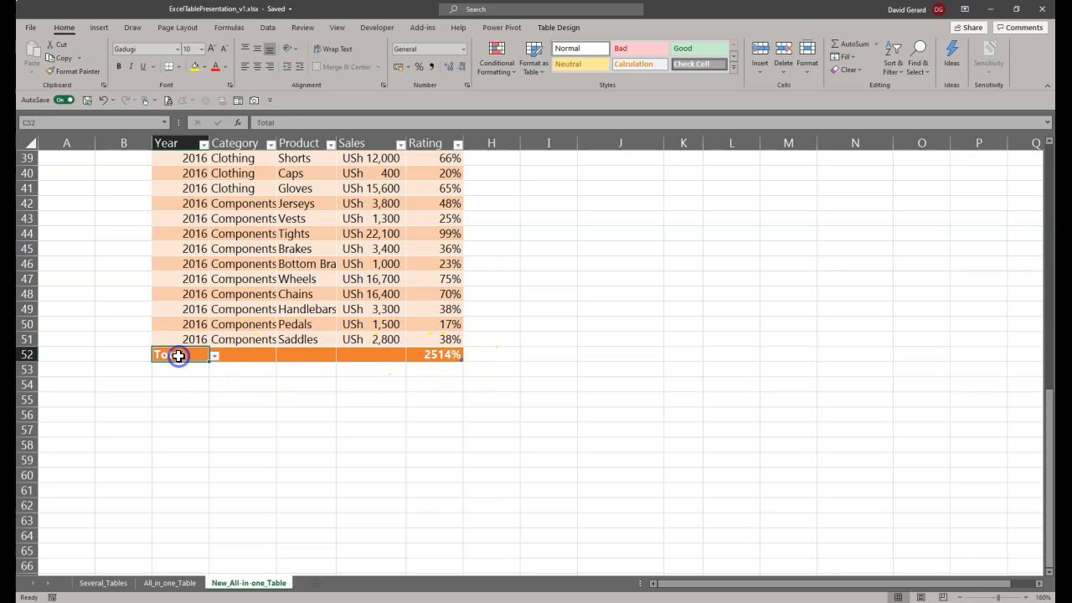
click(239, 356)
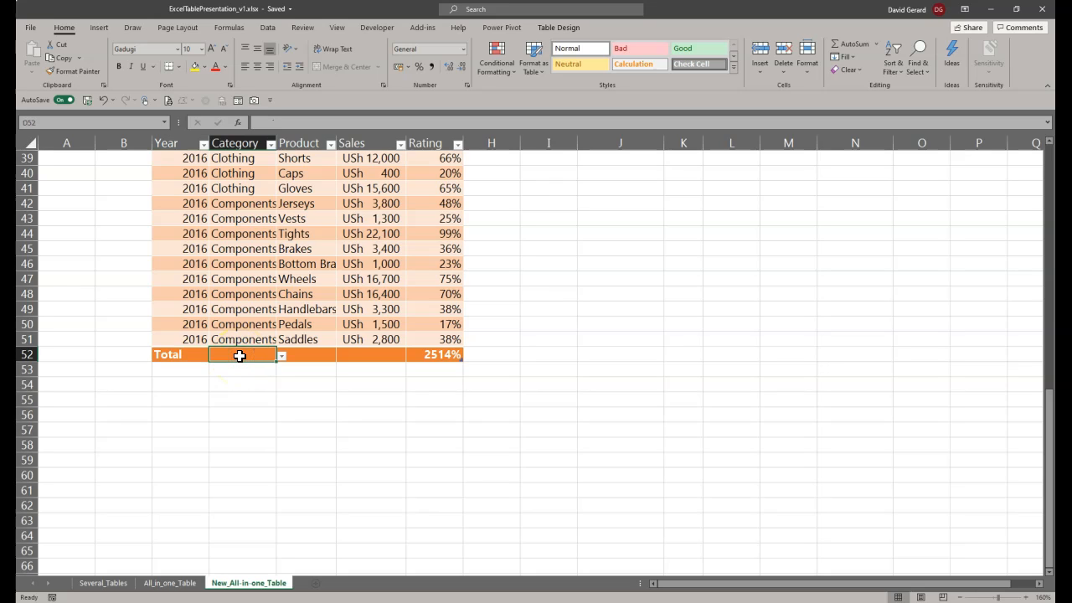
click(282, 355)
click(283, 355)
click(308, 355)
click(342, 355)
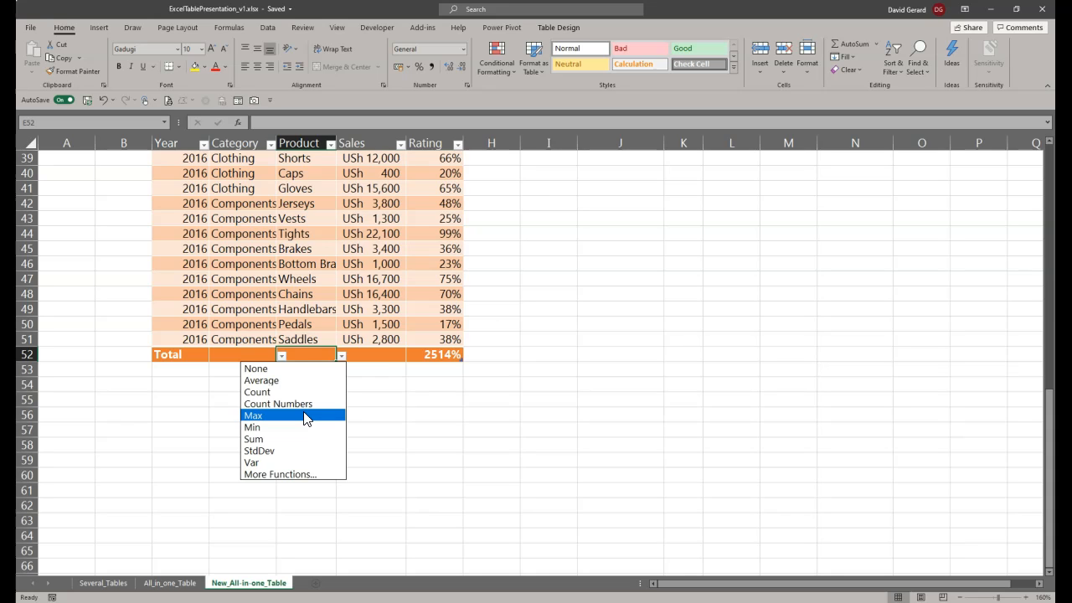
click(357, 354)
Step: Set the total row's summary function for the Rating column to Average
click(440, 355)
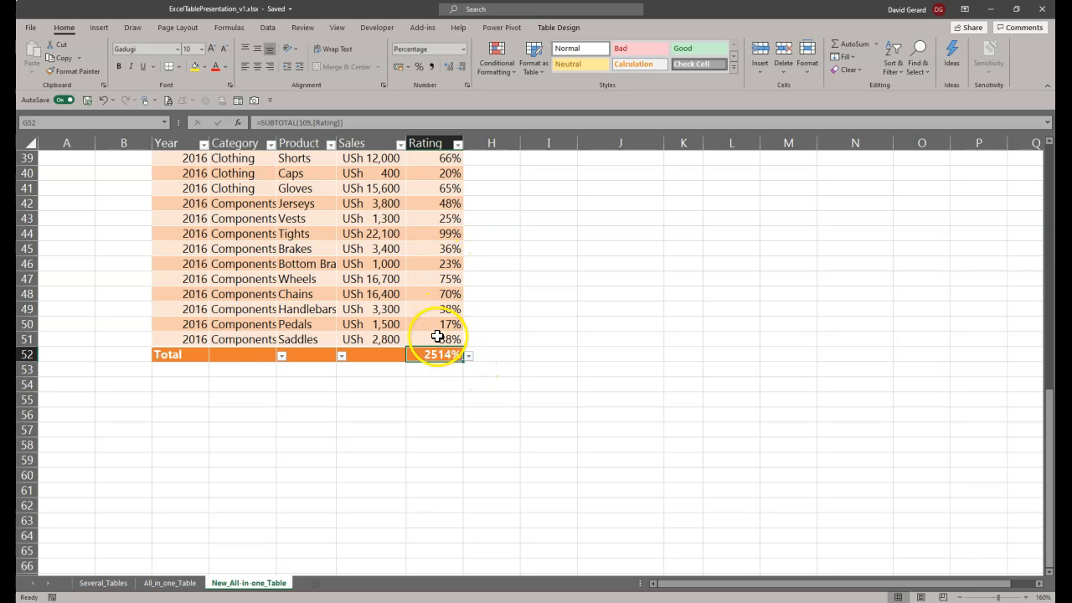
scroll(425, 287, up, 6)
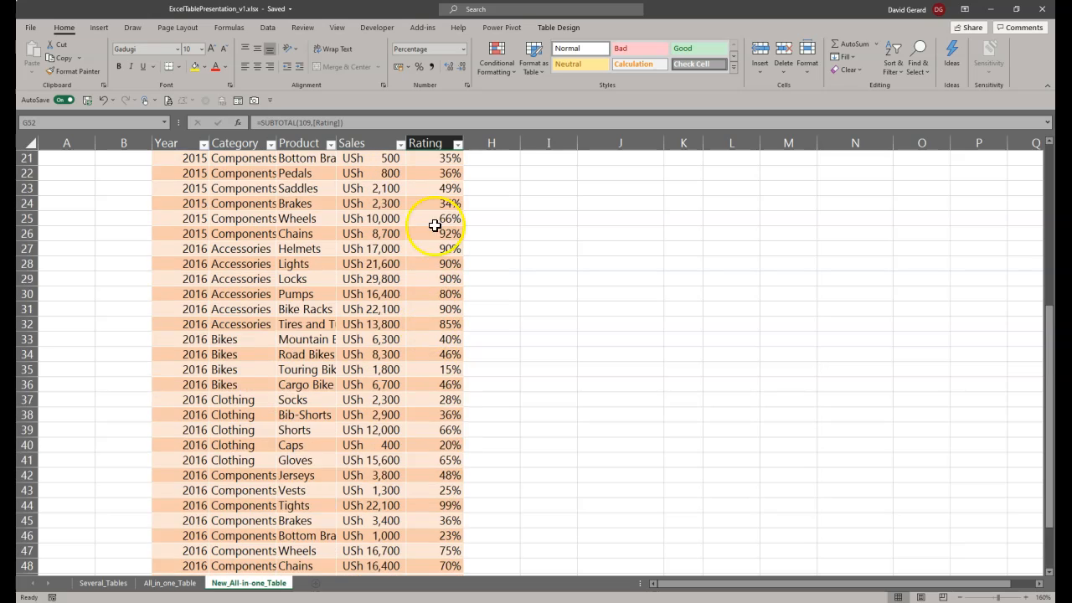
scroll(435, 225, down, 9)
click(470, 220)
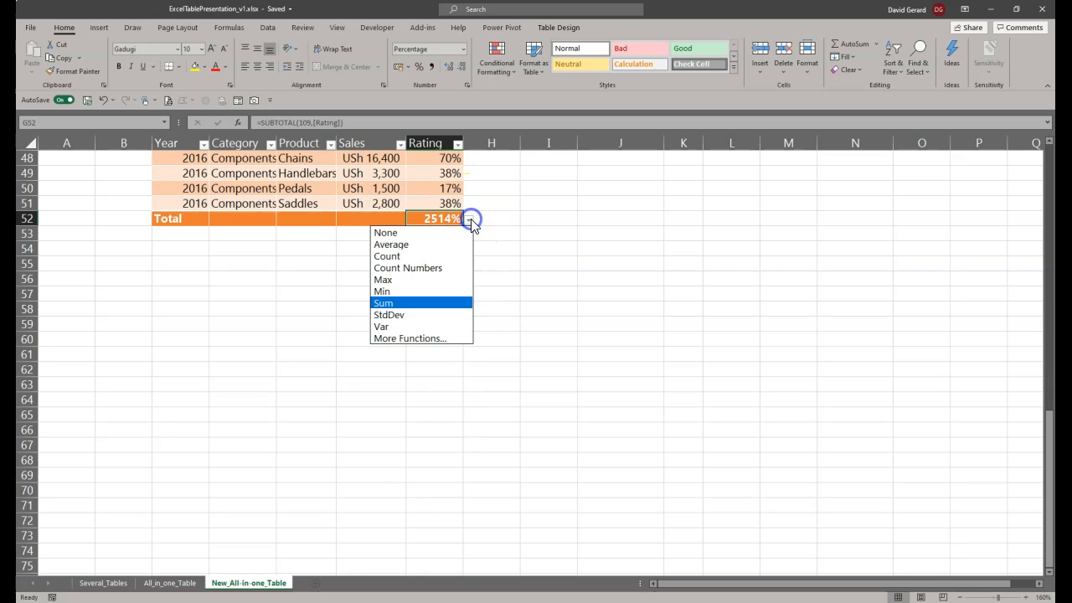
click(429, 245)
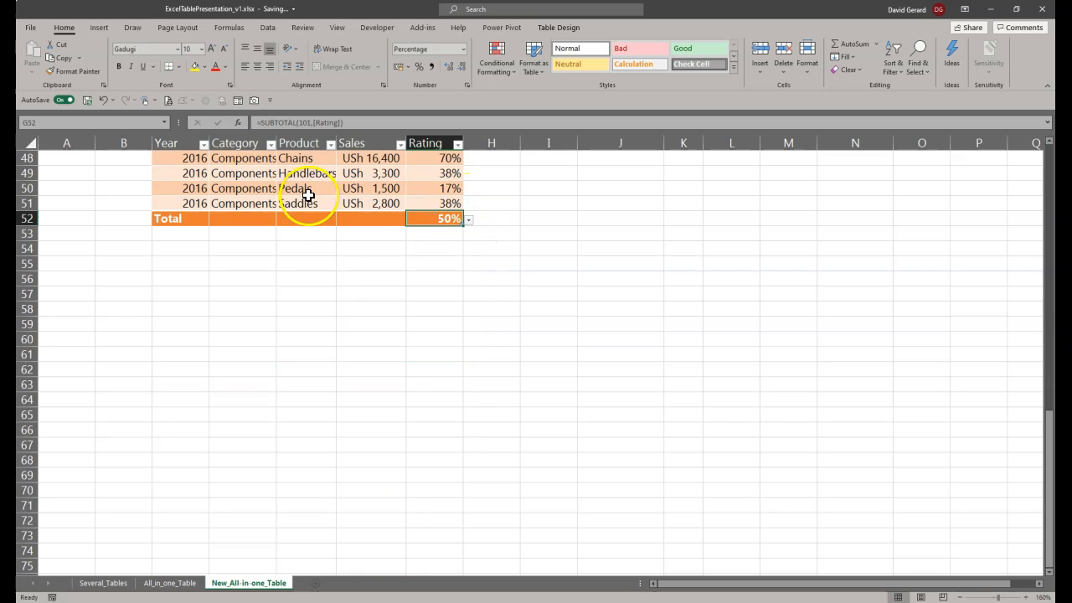
Step: Set the total row's Sales cell to Sum and widen the Sales column so the total fits
click(363, 218)
click(411, 219)
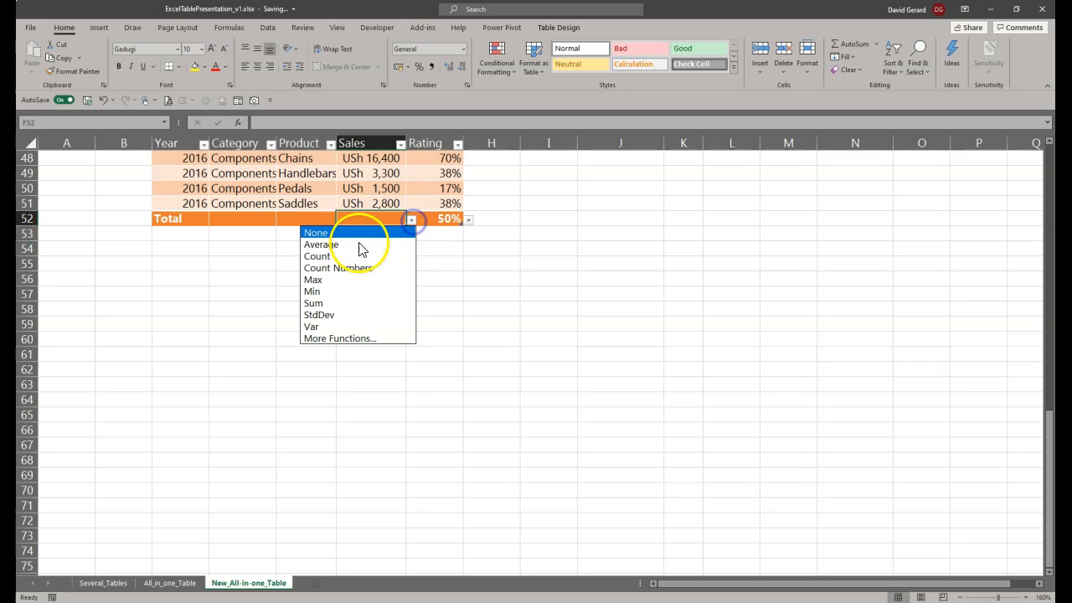
click(340, 303)
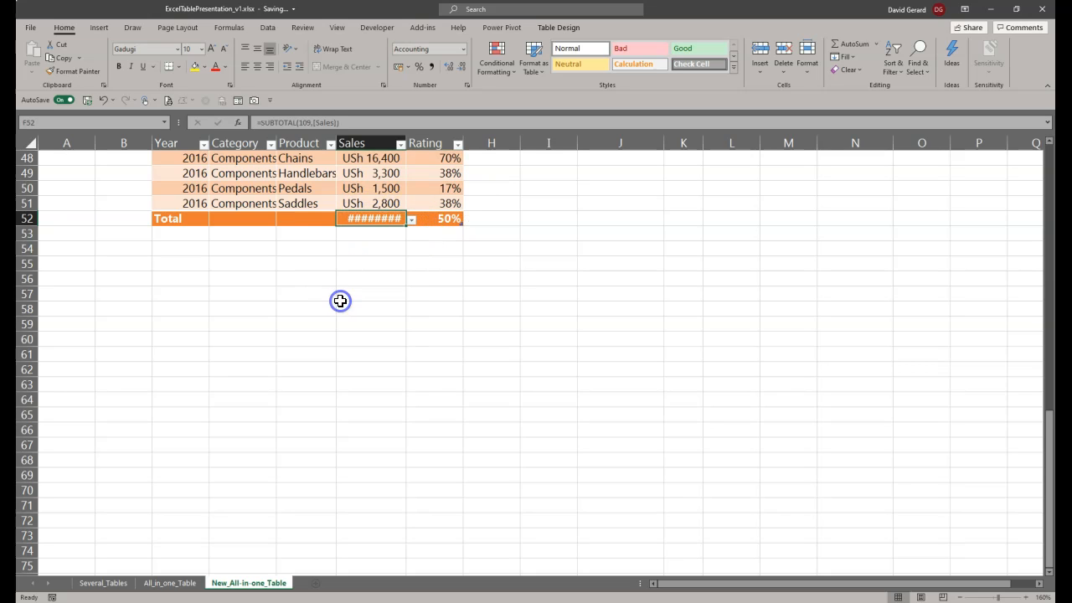
scroll(395, 334, up, 6)
drag(405, 139, 418, 141)
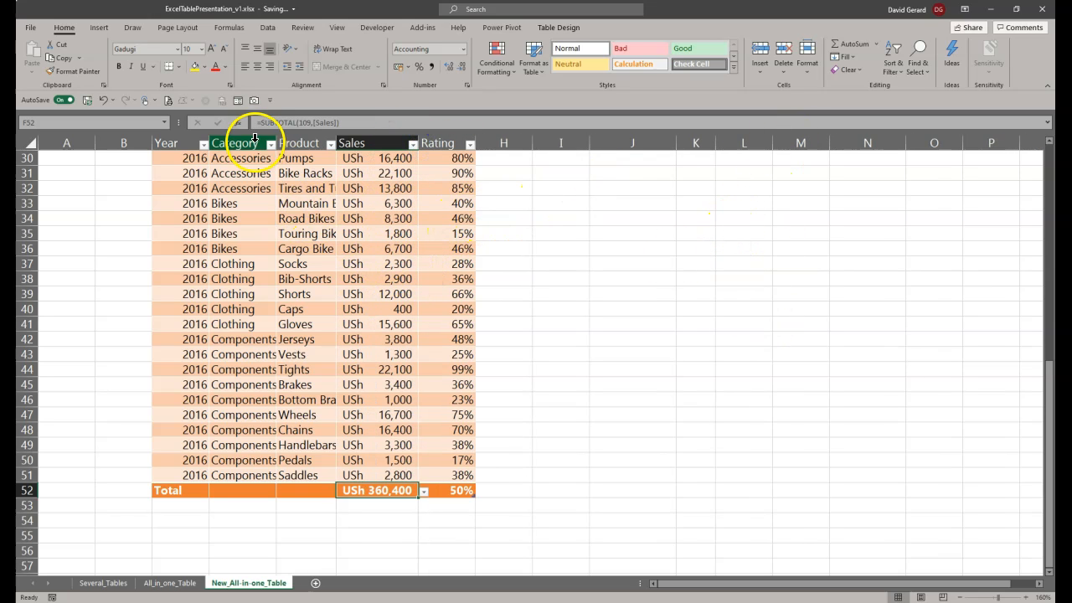
Step: Examine the parts of the SUBTOTAL formula in the total row's Sales cell and leave the formula unedited
drag(259, 122, 290, 124)
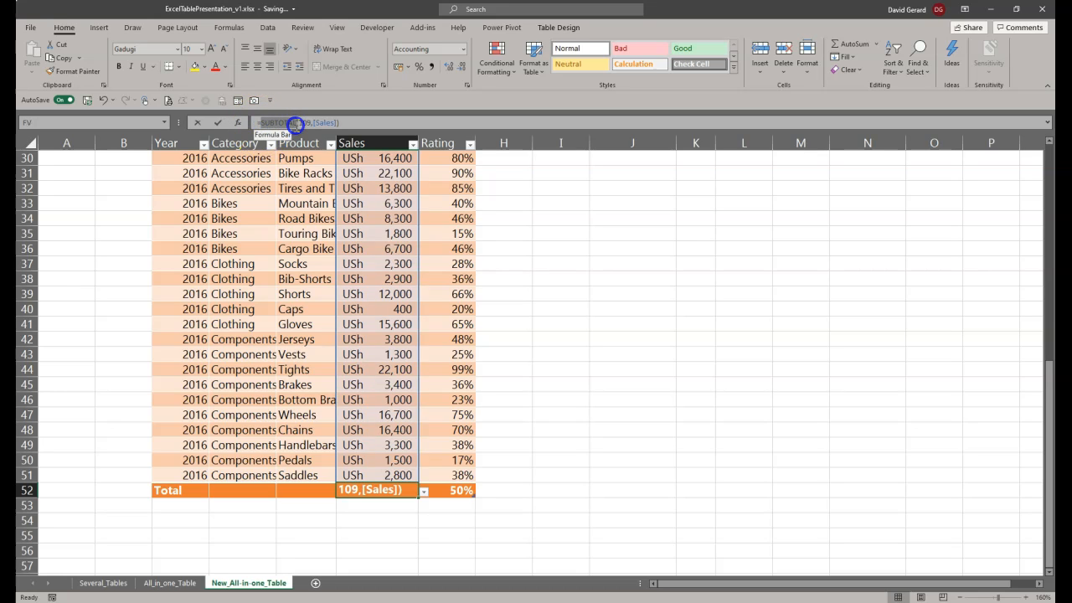
drag(295, 123, 294, 123)
double_click(300, 122)
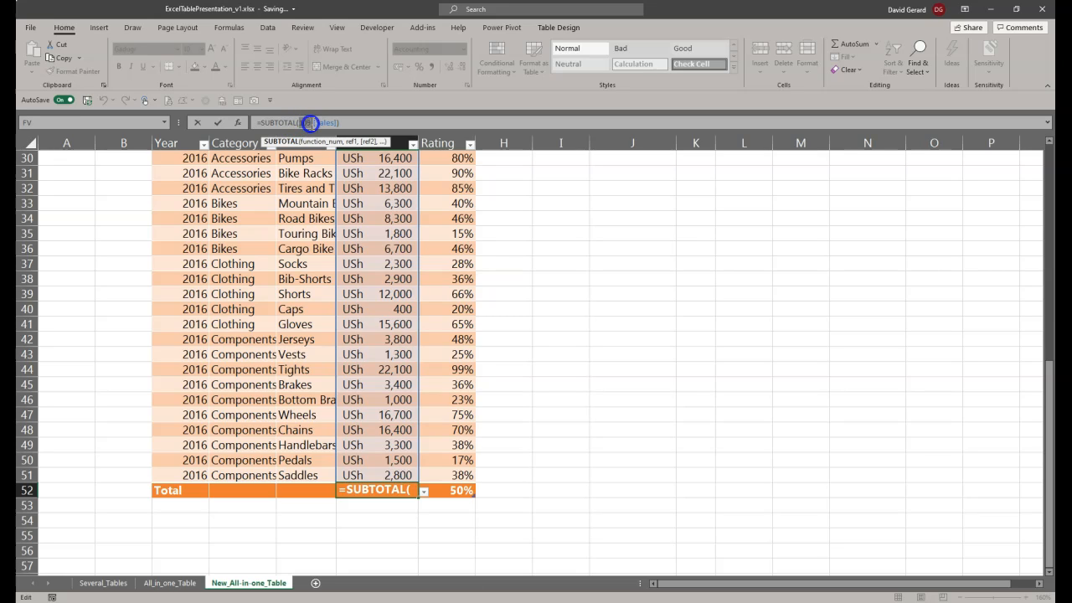
double_click(309, 123)
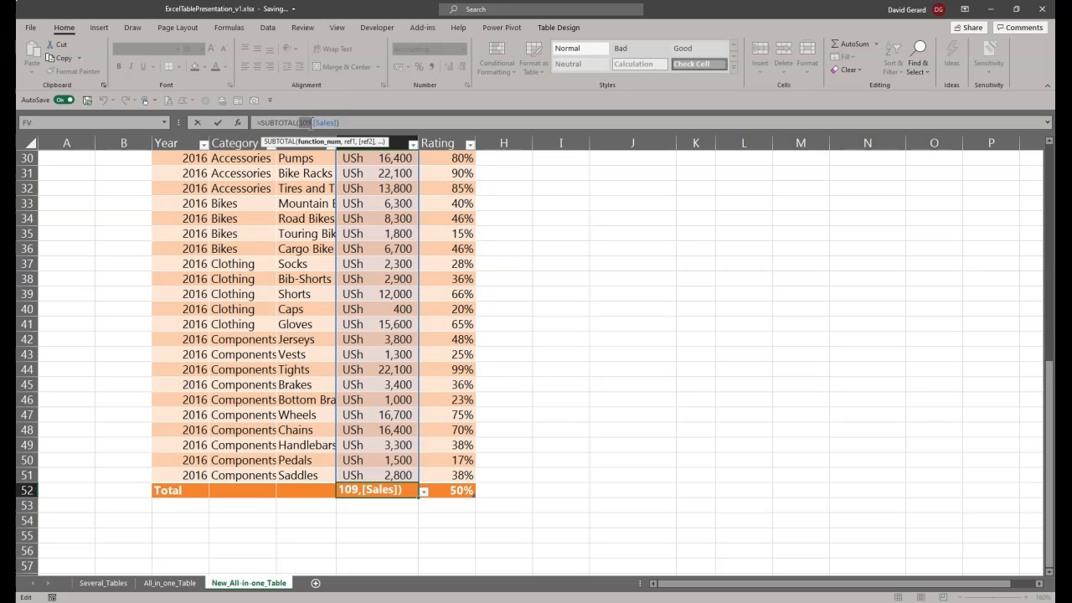
drag(262, 123, 296, 123)
drag(298, 123, 312, 123)
drag(334, 123, 334, 123)
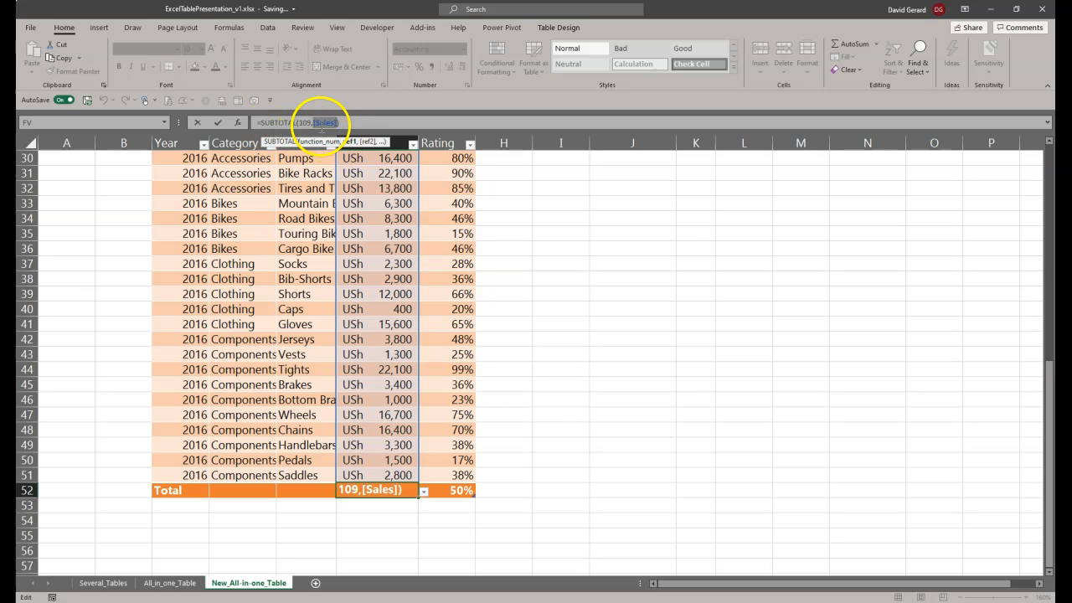
key(Escape)
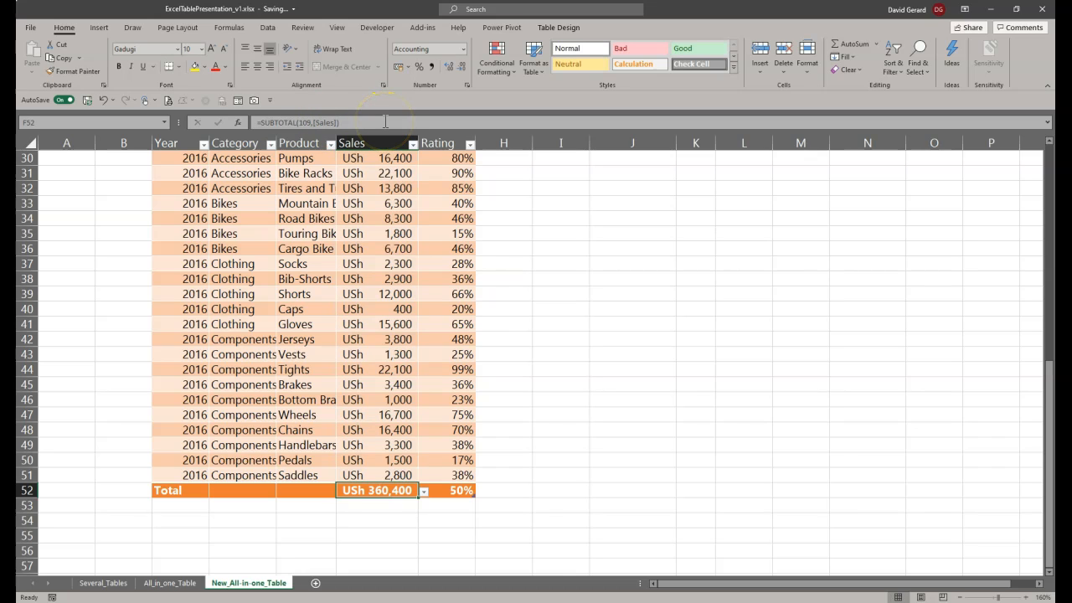
Step: Examine the SUBTOTAL formula in the total row's Rating cell and look over the table rows it covers
click(451, 490)
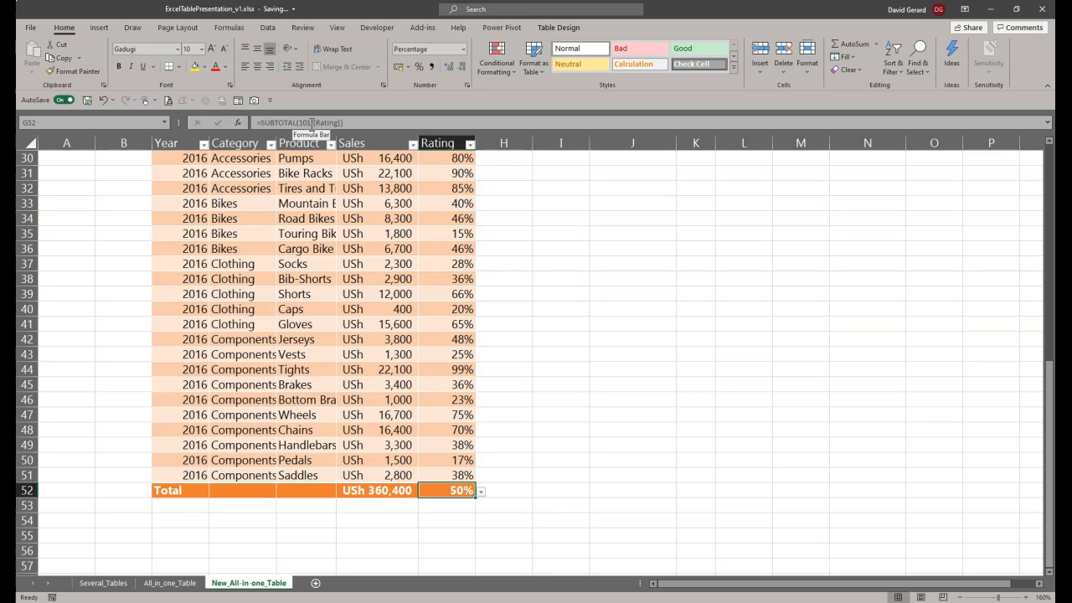
scroll(463, 489, down, 4)
scroll(462, 489, up, 12)
scroll(460, 484, down, 2)
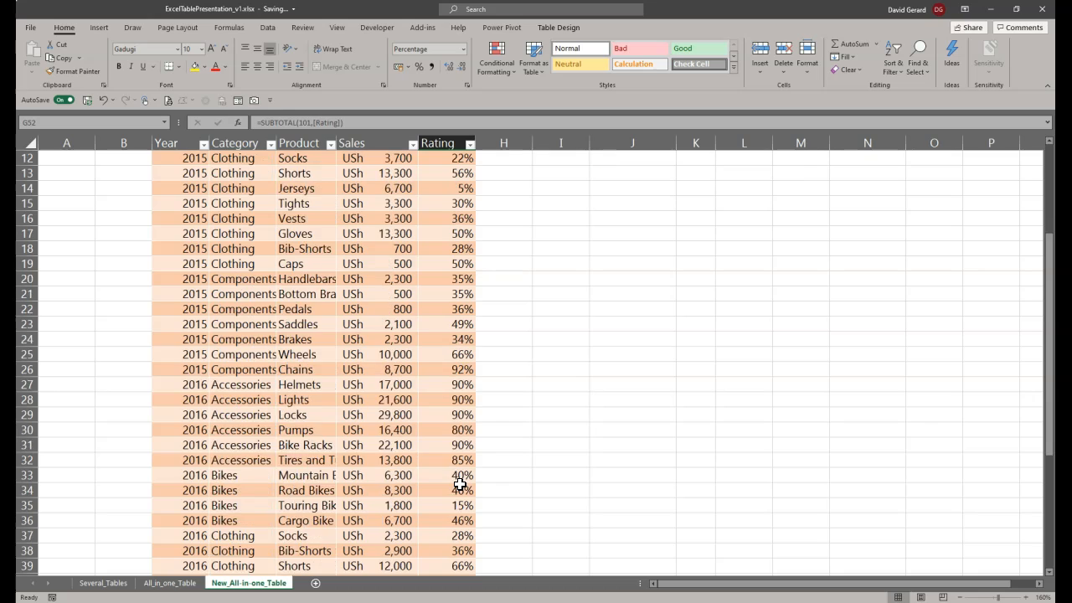
scroll(460, 484, down, 9)
click(439, 356)
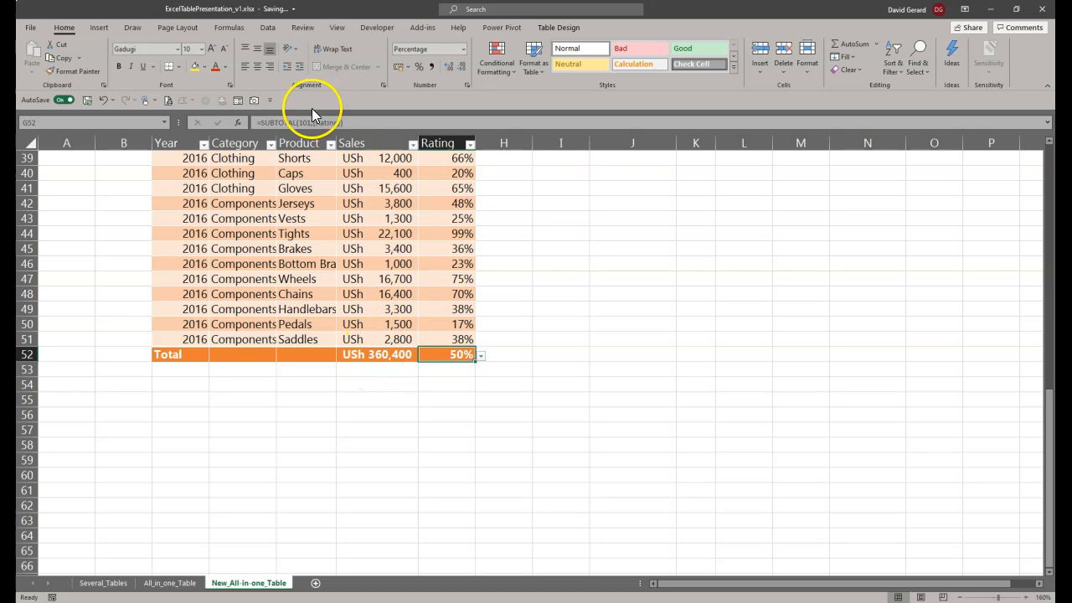
Step: Enter the label "Sum from totals row" in cell M9 and widen column M so the text fits
scroll(787, 330, up, 13)
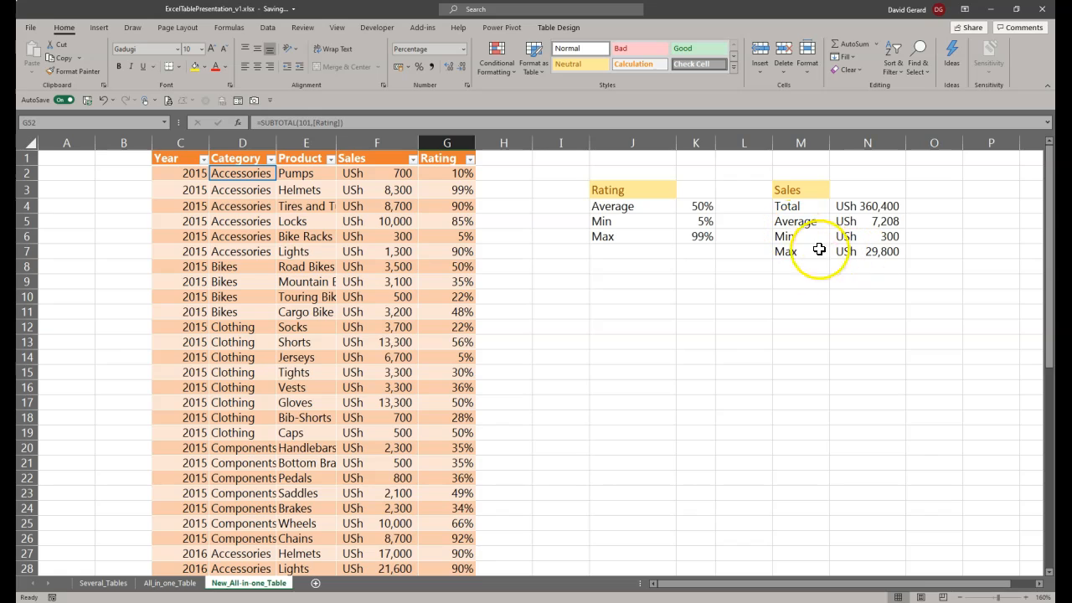
click(793, 281)
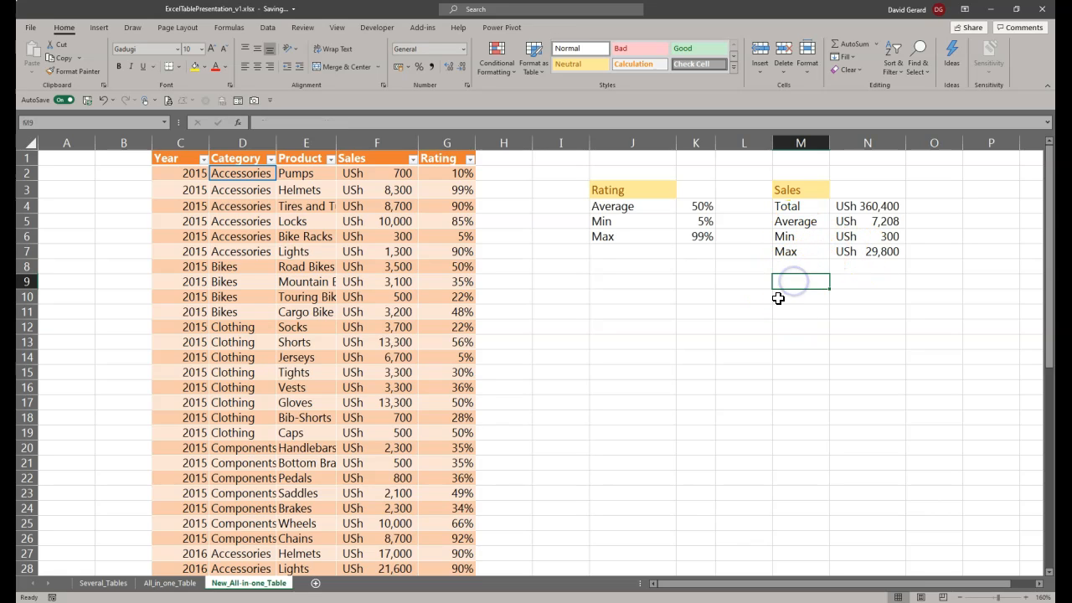
text(Su)
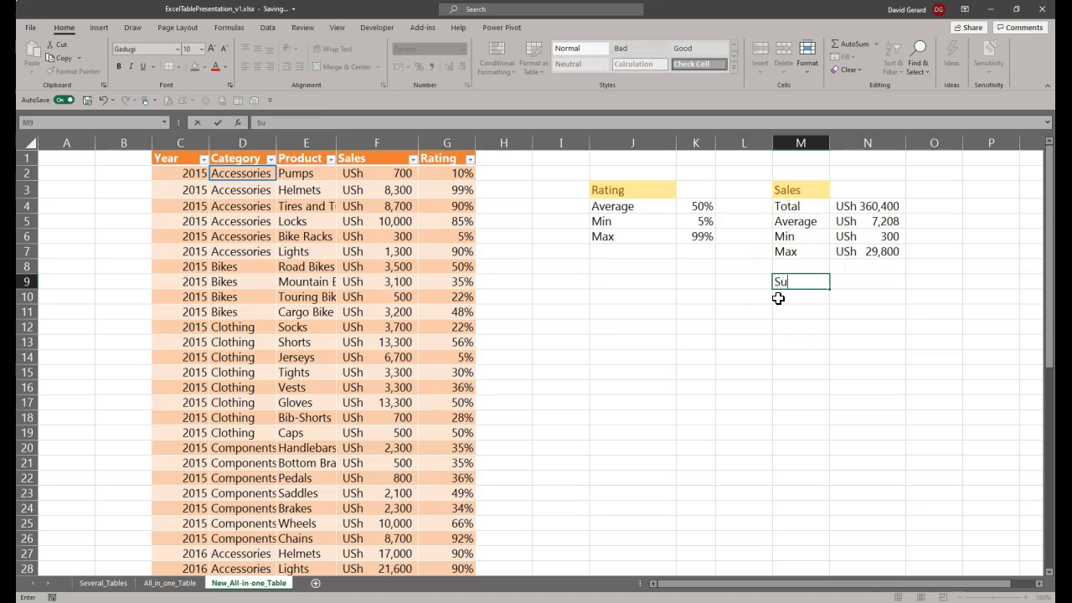
text(m from)
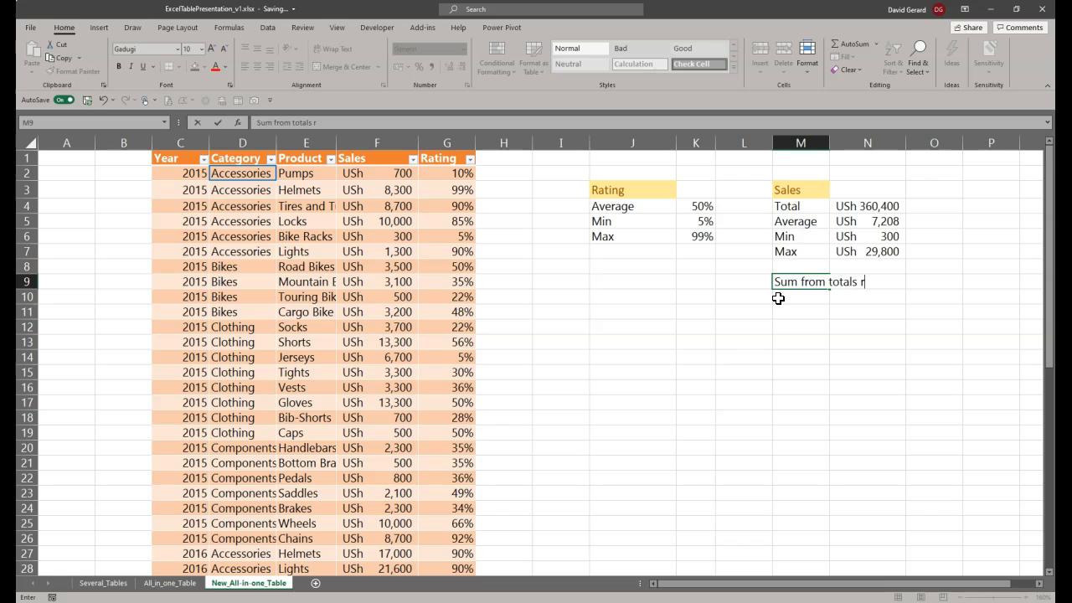
text(totals row)
key(Tab)
key(Tab)
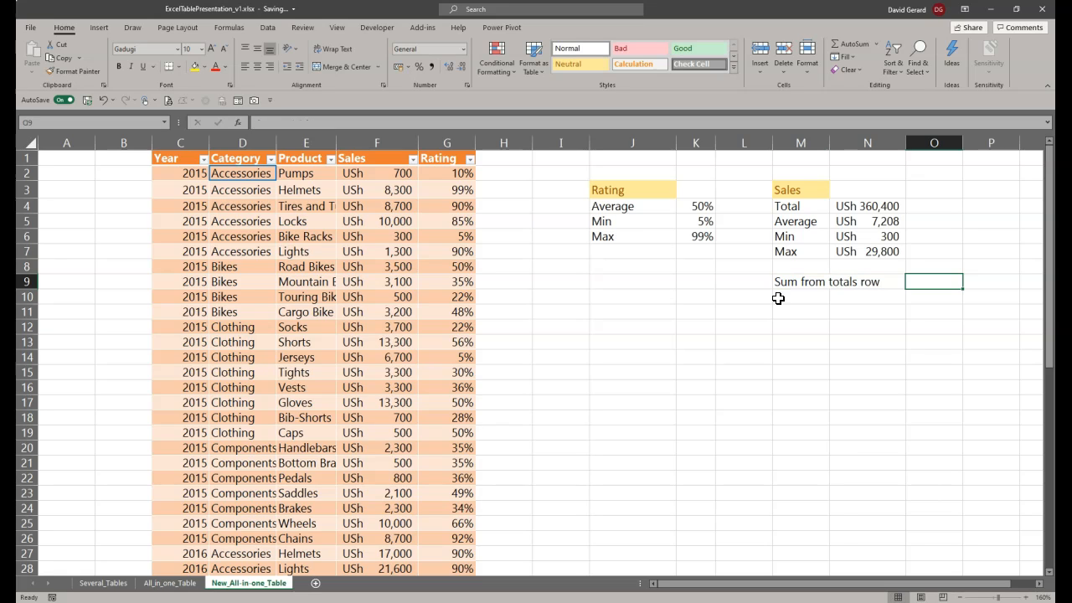
drag(828, 142, 886, 144)
Step: Enter the formula =SalesDataTbl[[#Totals],[Sales]] in cell N9 to retrieve the Sales value from the total row
click(922, 281)
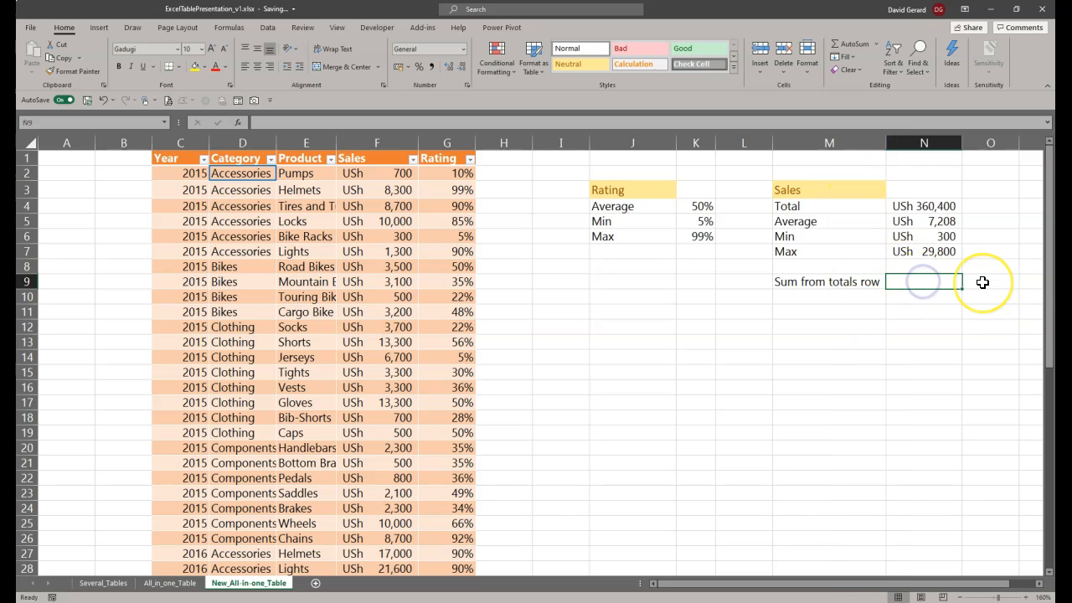
text(=SalesDataTbl)
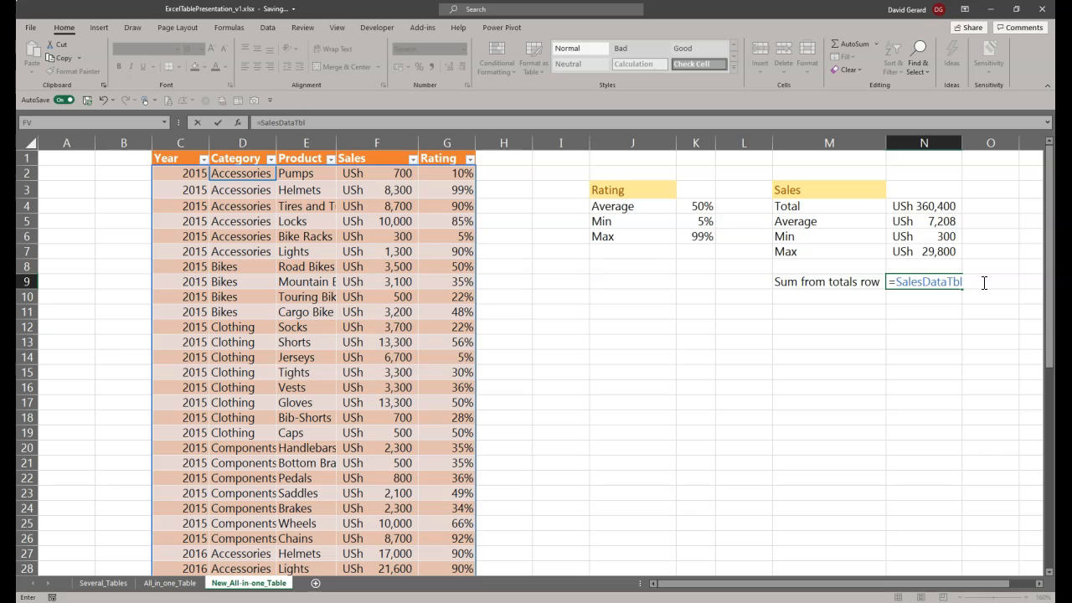
text([#Totals)
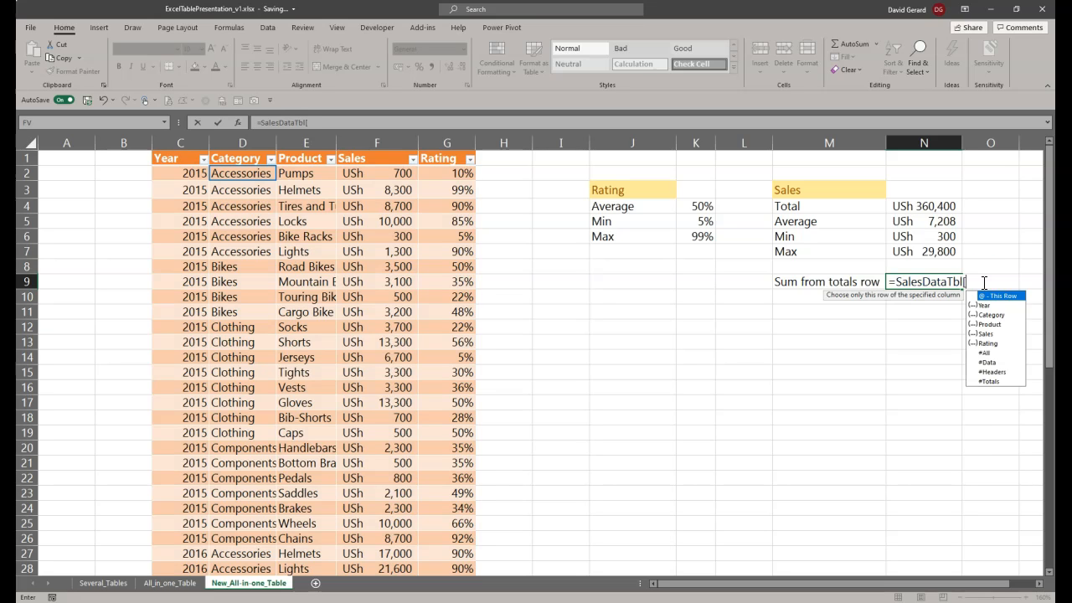
double_click(996, 382)
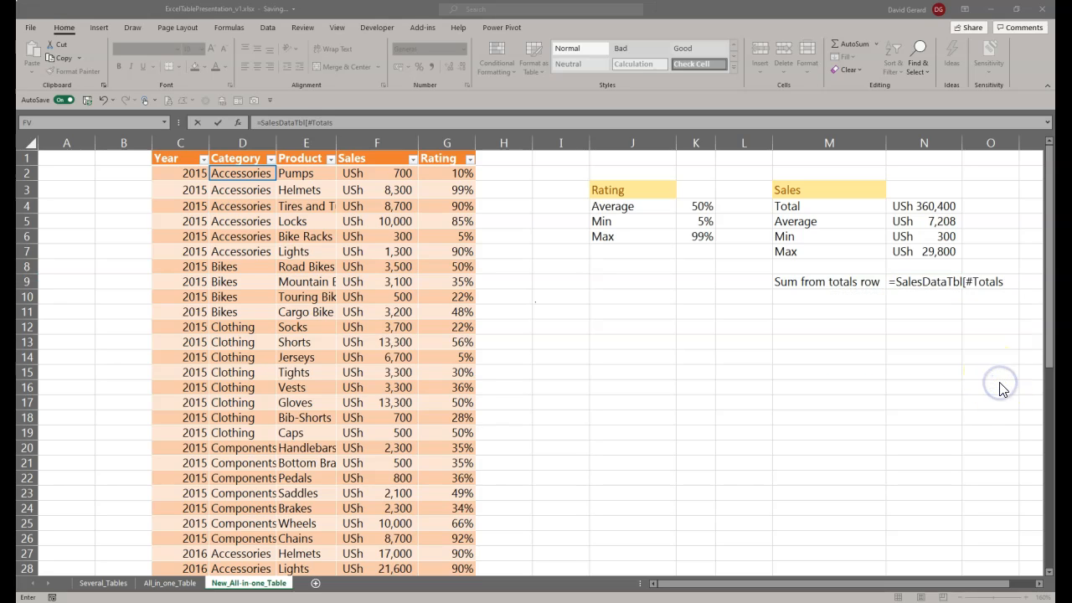
click(970, 283)
click(963, 281)
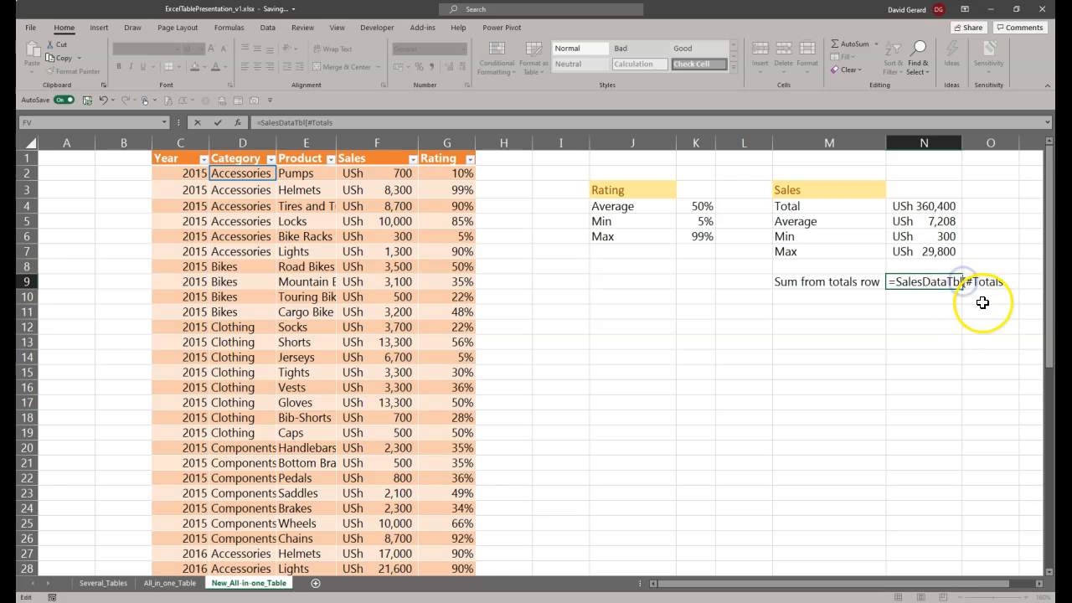
text([)
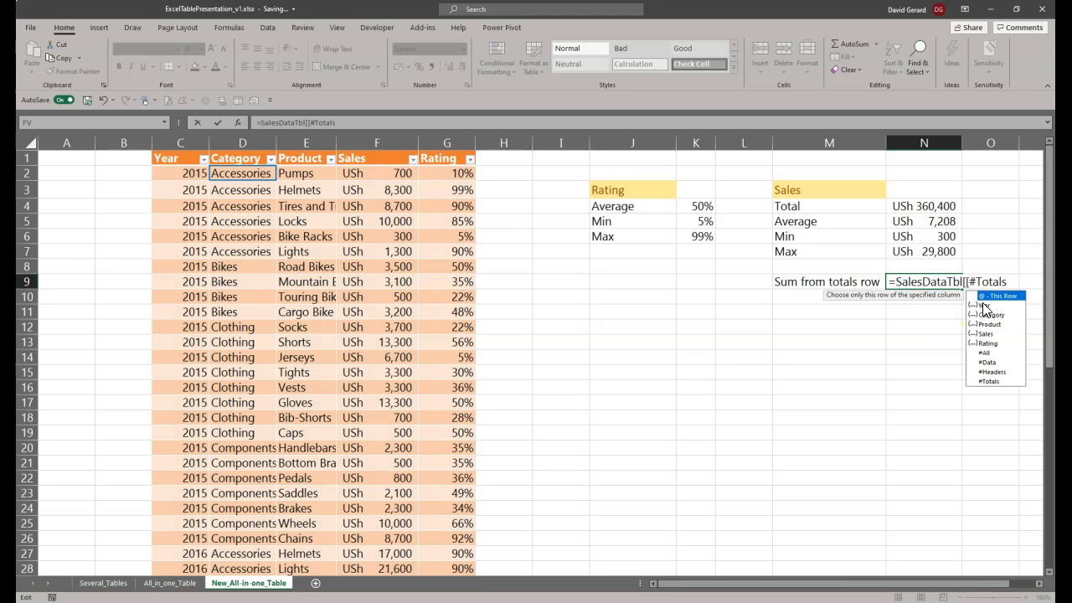
key(End)
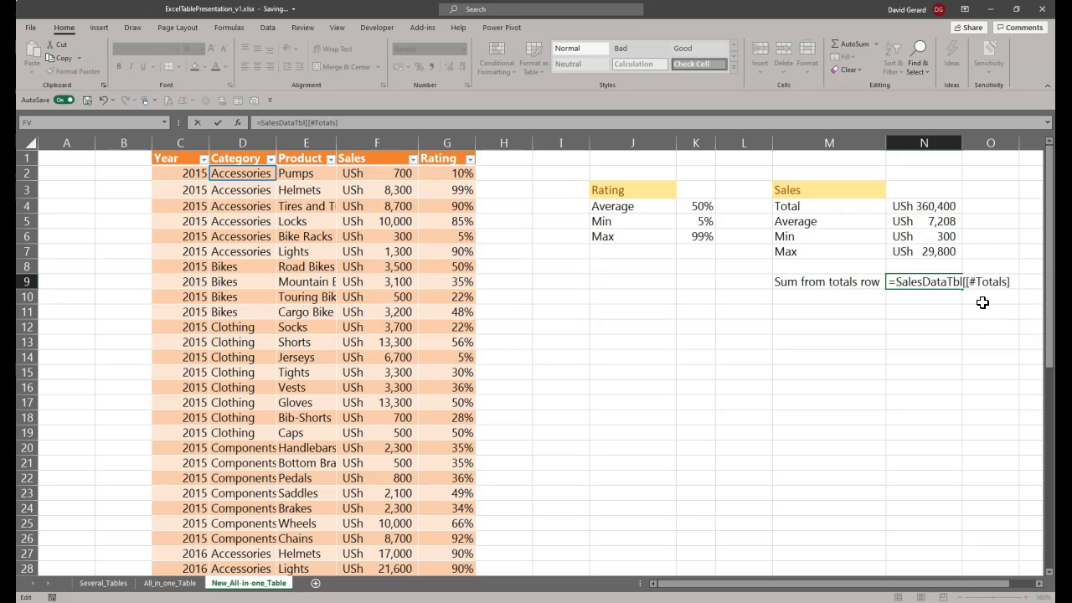
text(],[)
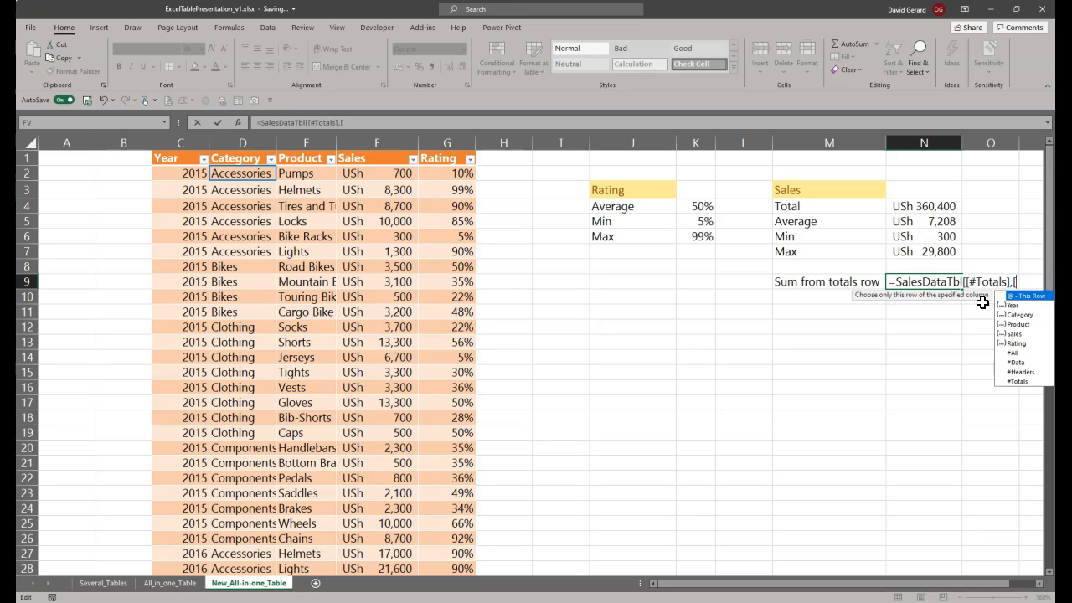
text(Sales)
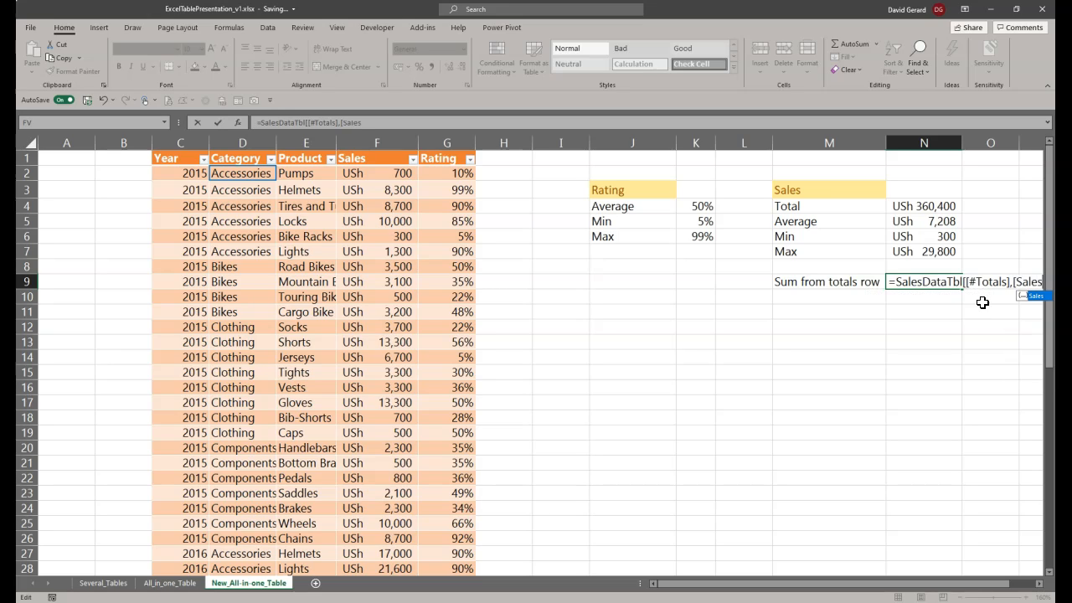
text(]])
key(Return)
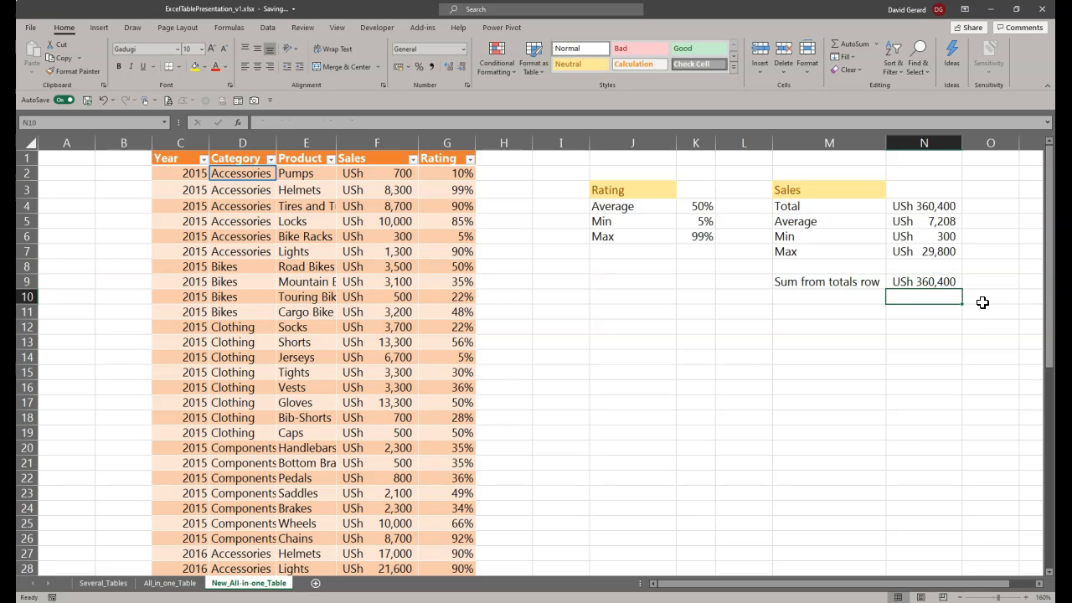
Step: Examine the #Totals and Sales parts of the formula in N9 and compare them with the total row's Sales cell
click(916, 282)
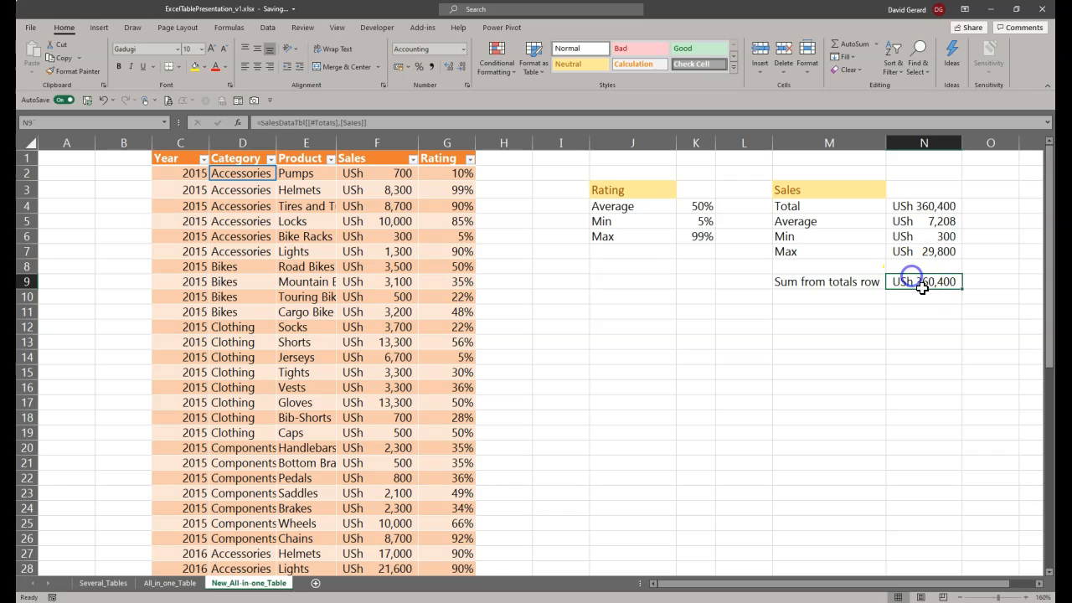
drag(382, 122, 236, 125)
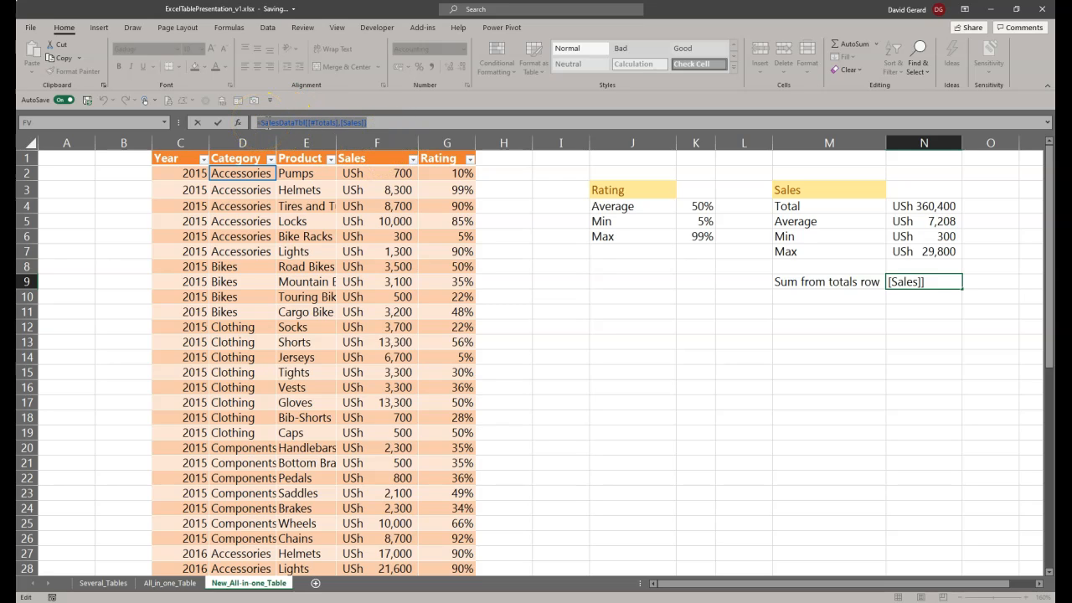
click(312, 122)
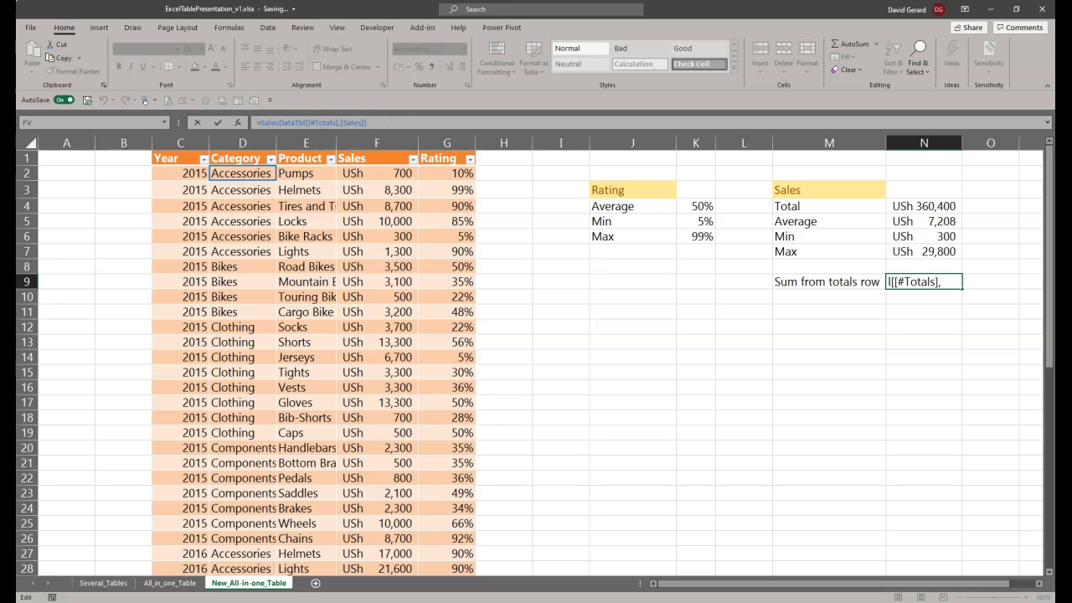
double_click(950, 281)
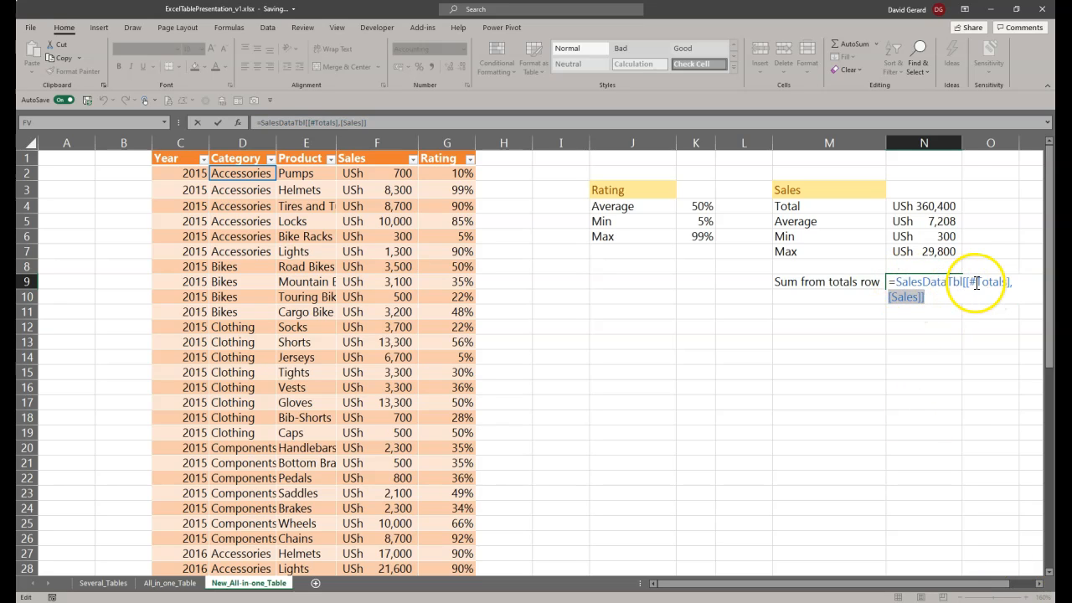
drag(965, 282, 921, 298)
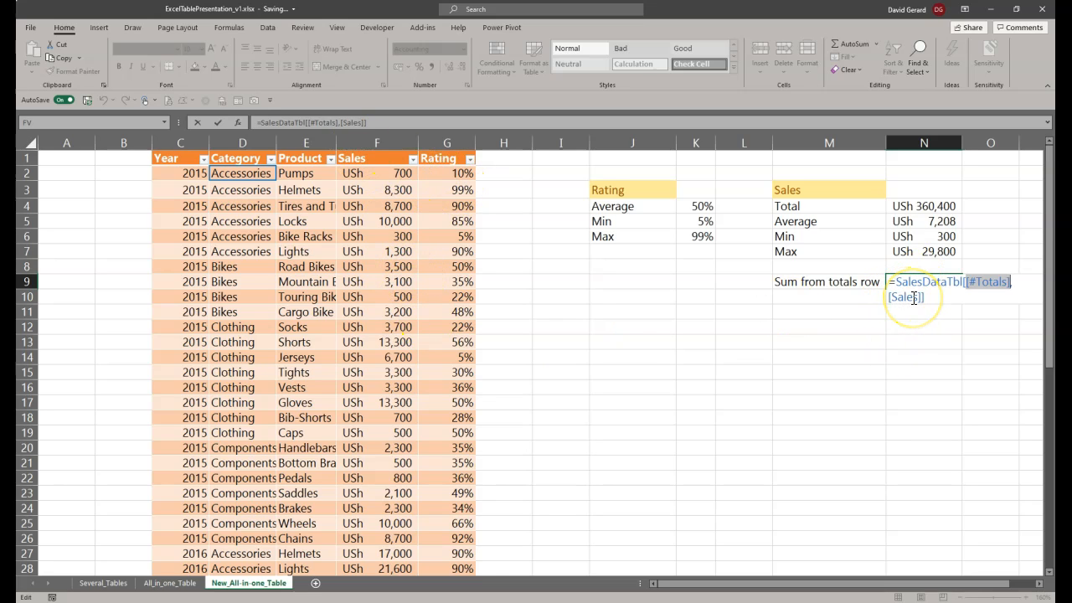
scroll(415, 474, down, 7)
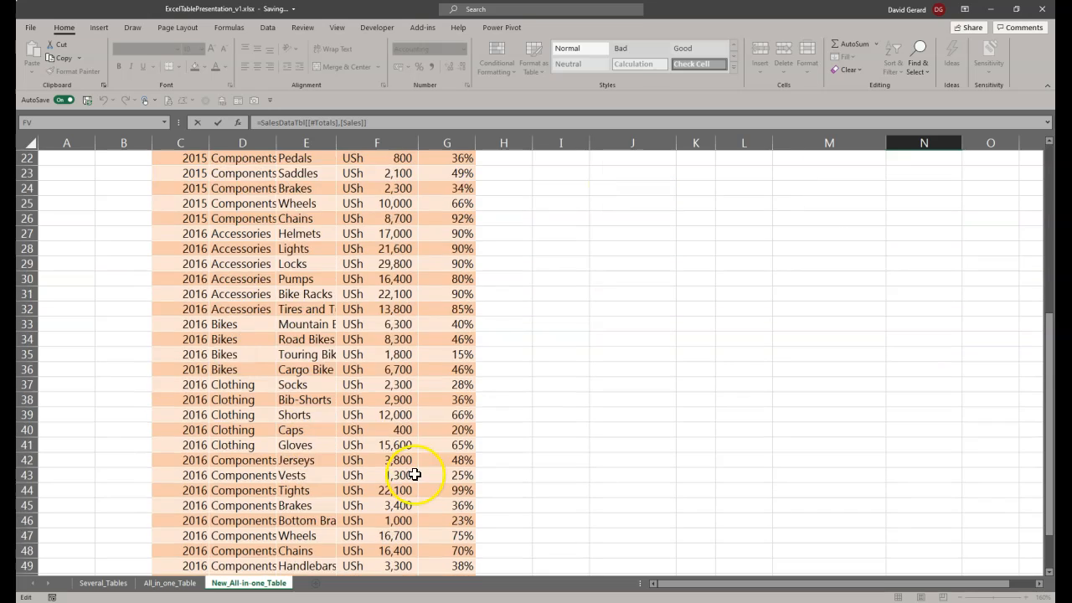
scroll(414, 475, down, 8)
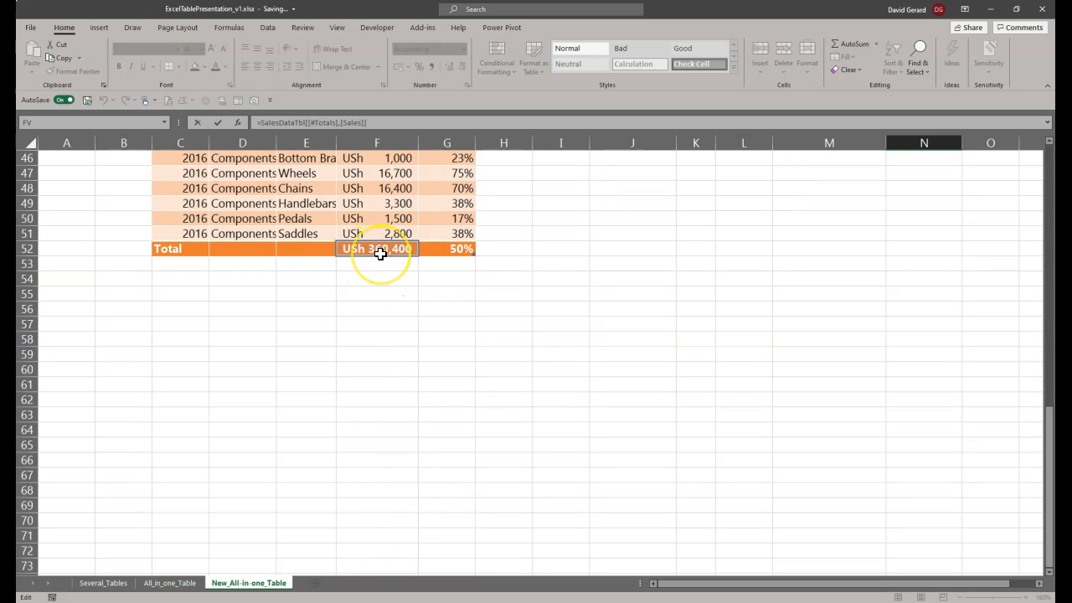
key(Return)
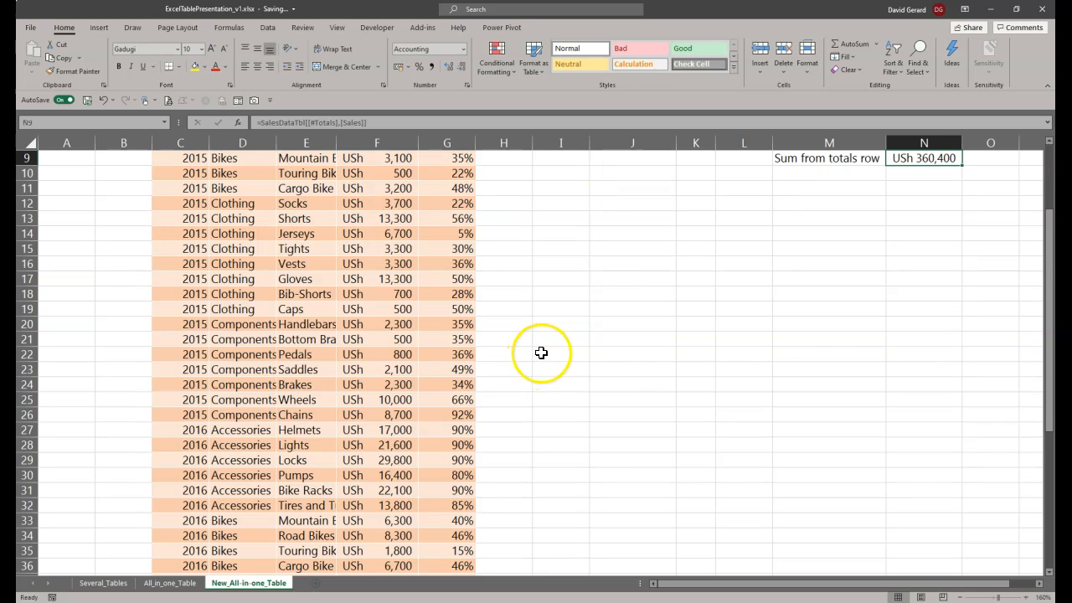
Step: Compare the SUM formula in the Sales summary's Total cell N4 with the totals-row reference in N9
click(926, 206)
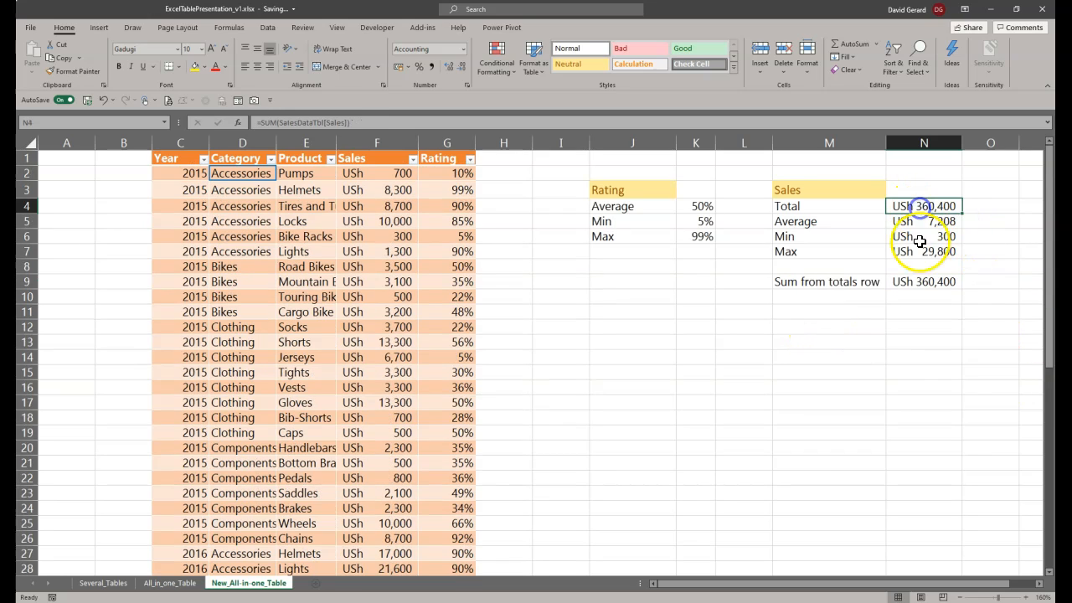
click(933, 289)
click(923, 205)
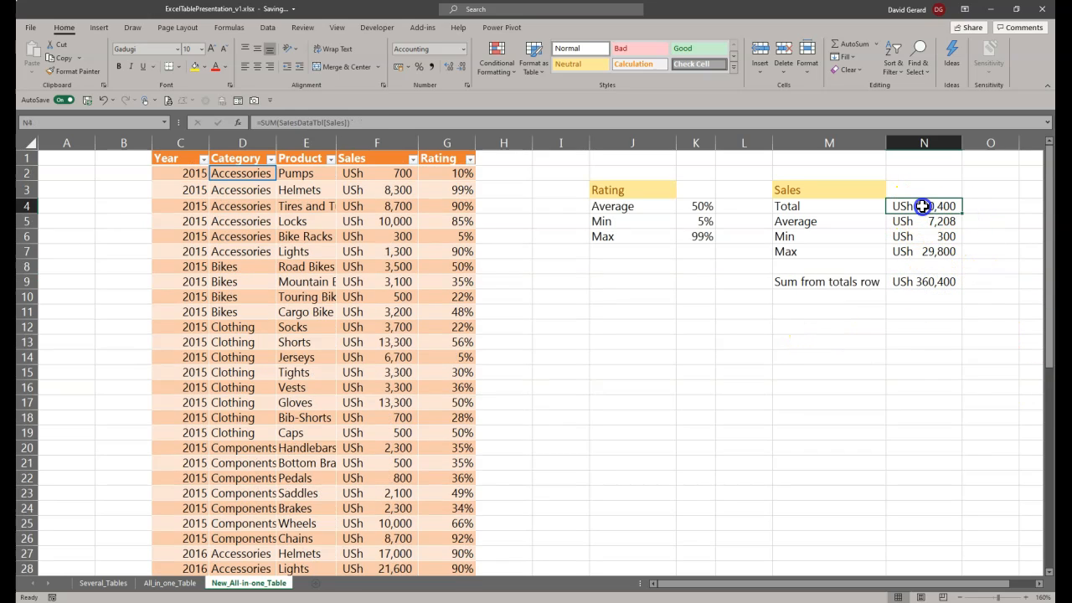
Step: Filter the table's Year column to show only 2015, limit the filtering to your own view, and dismiss the sheet view guide
click(201, 159)
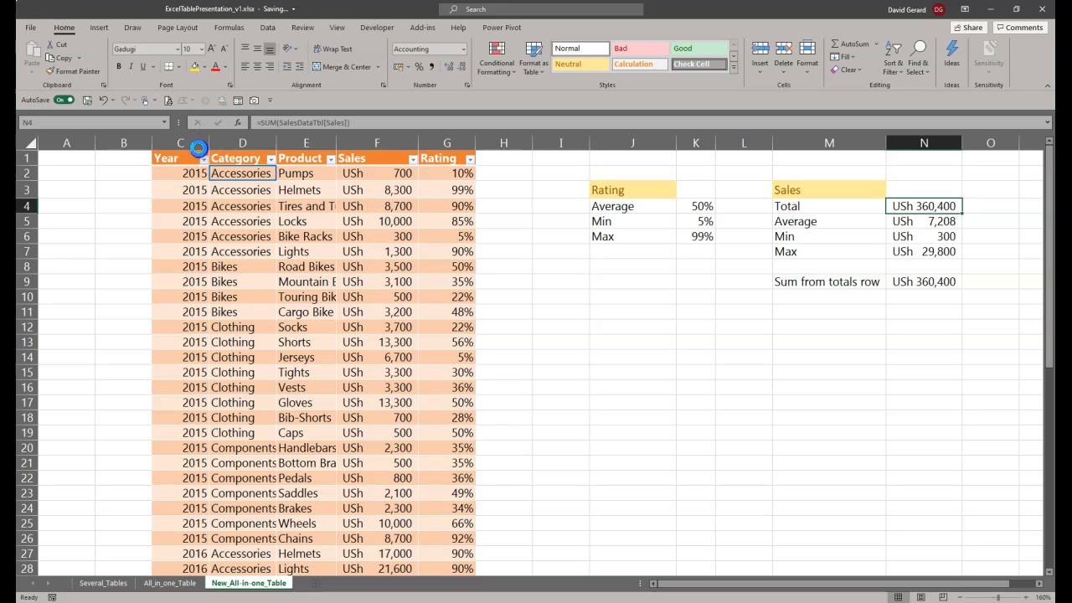
click(203, 159)
click(93, 312)
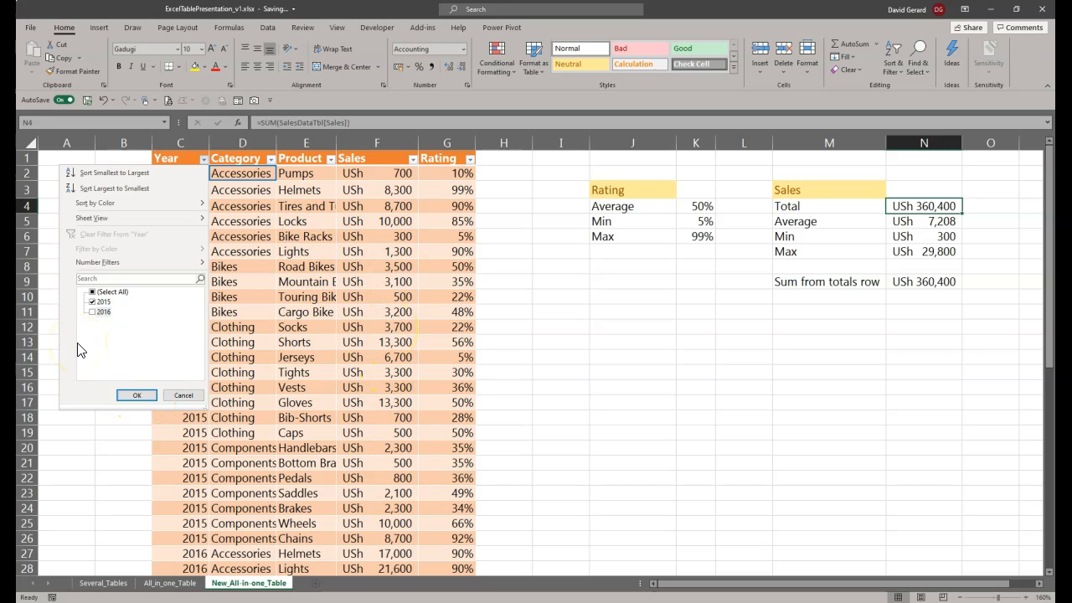
click(134, 394)
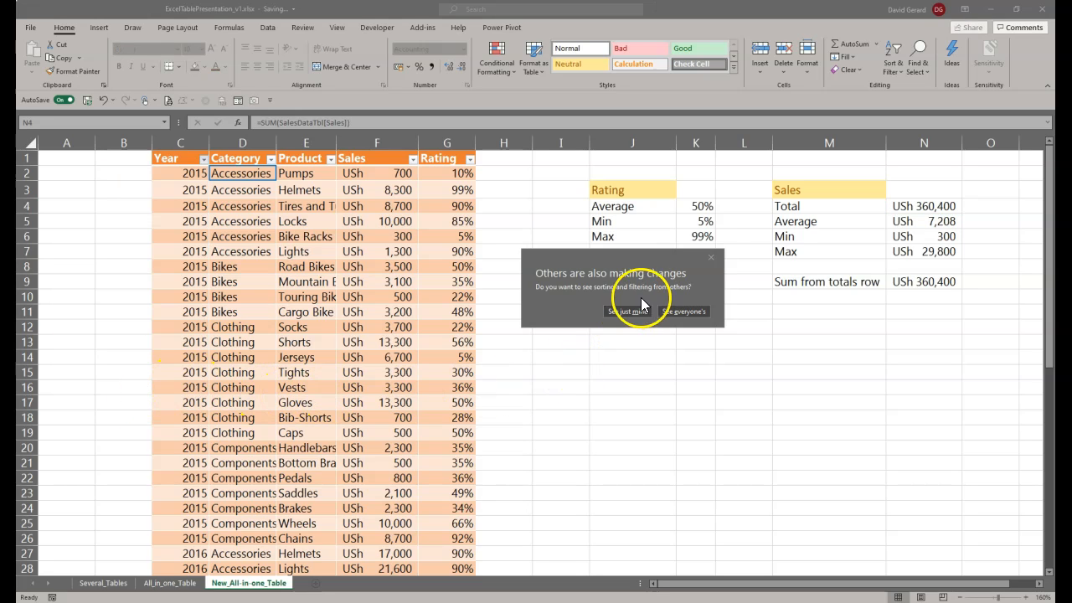
drag(646, 257, 624, 273)
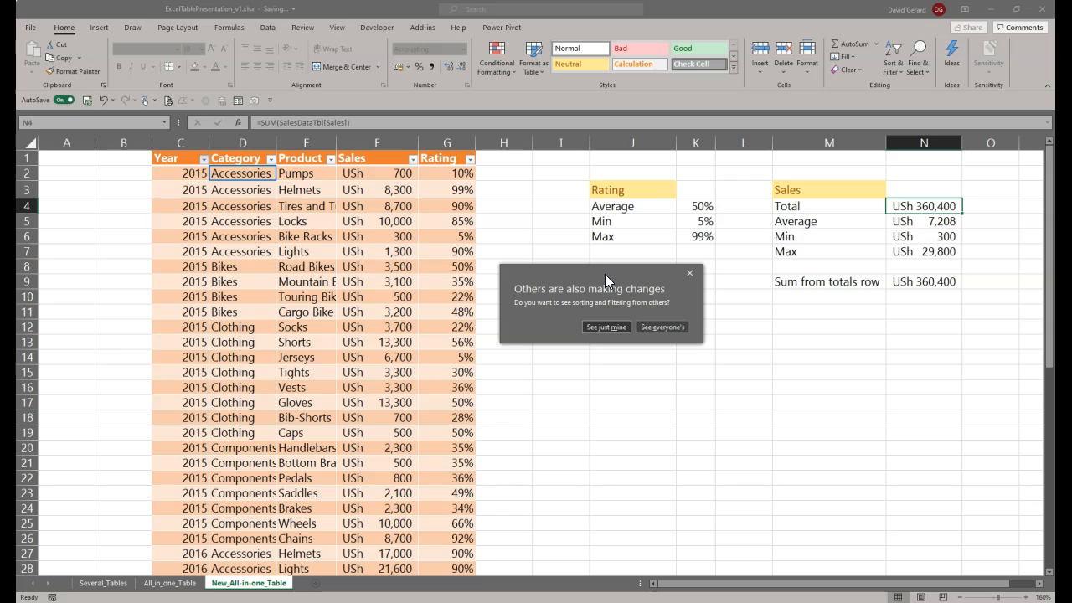
click(606, 328)
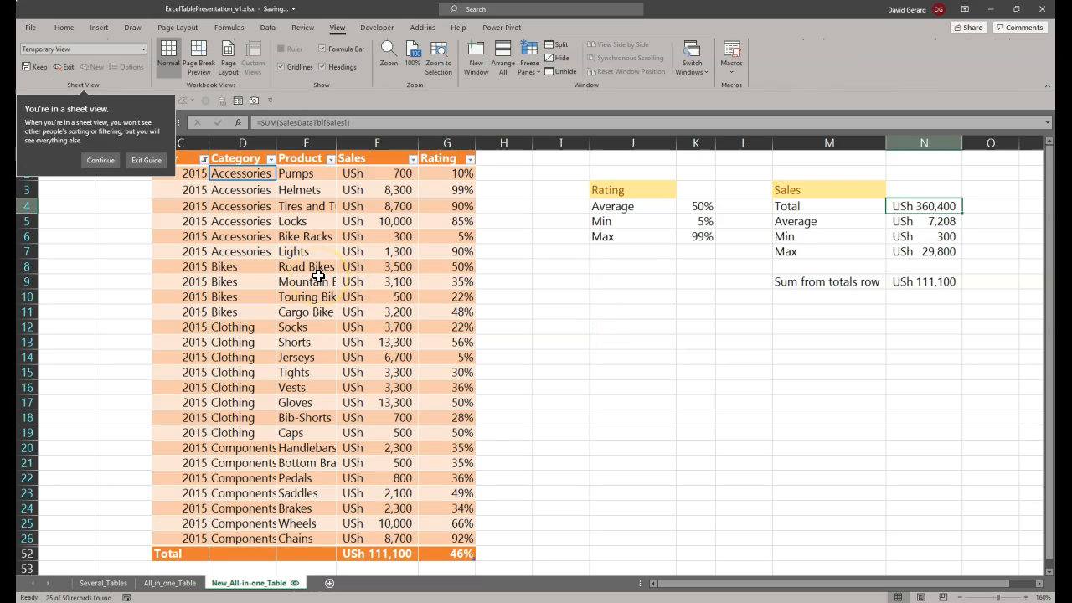
click(139, 159)
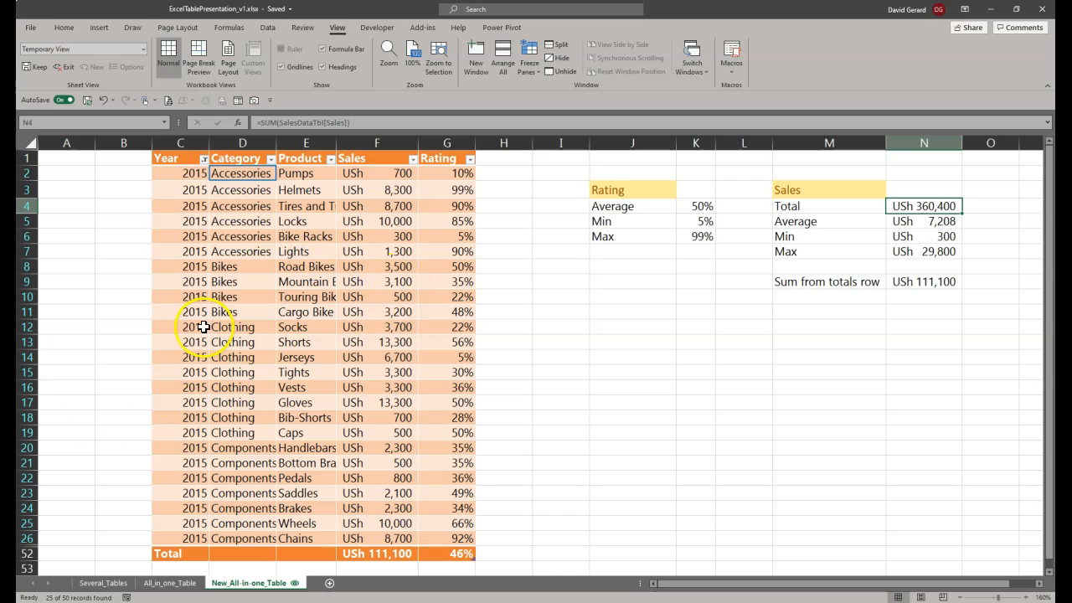
Step: Compare the filtered total row's Sales and Rating cells with the totals-row reference in N9 and the SUM formula in N4
click(373, 553)
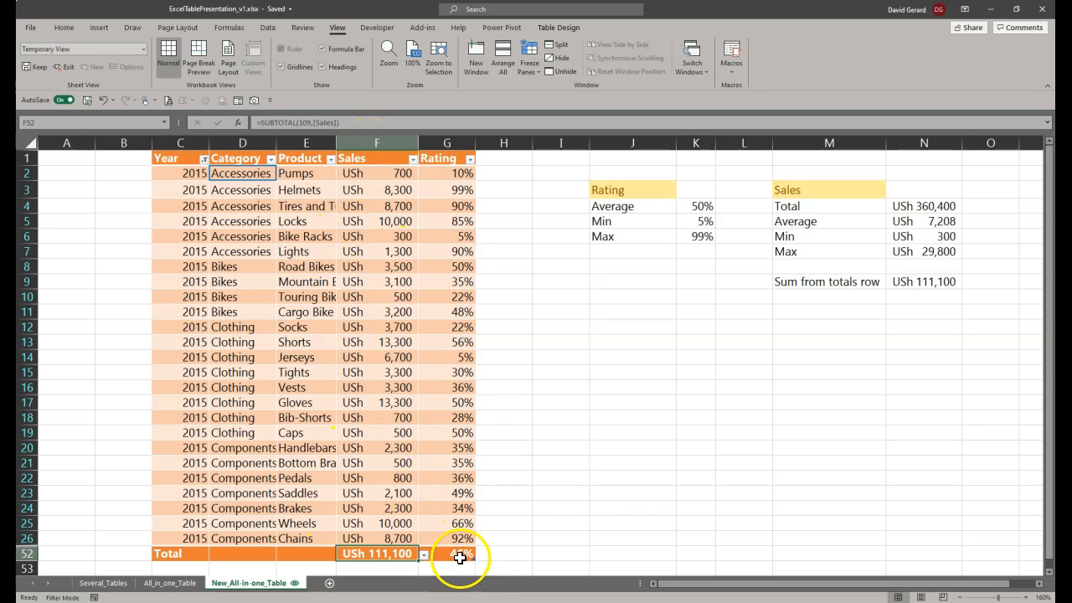
click(457, 556)
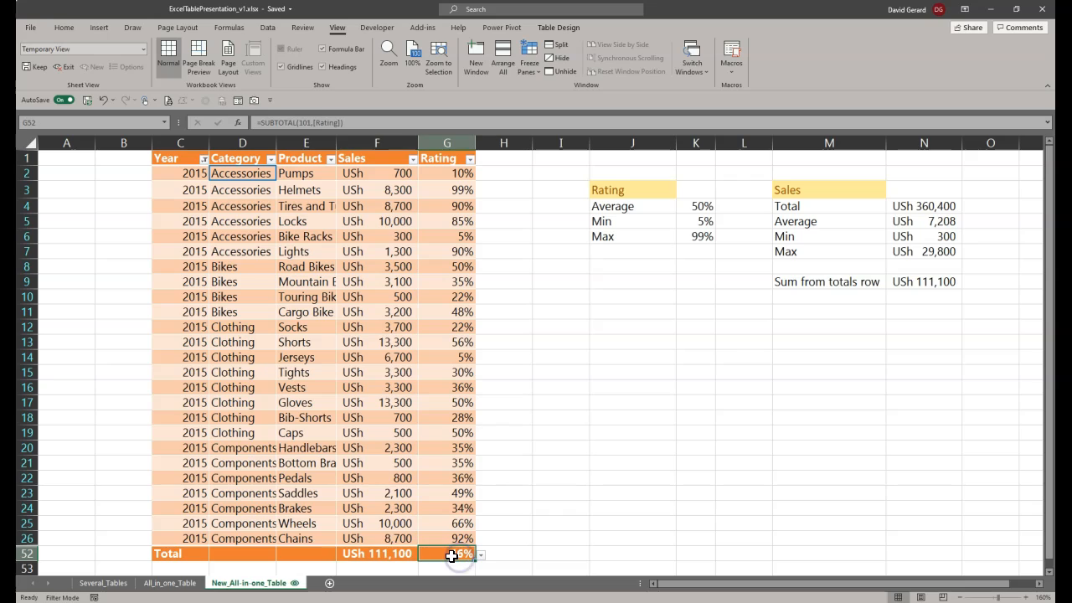
click(796, 281)
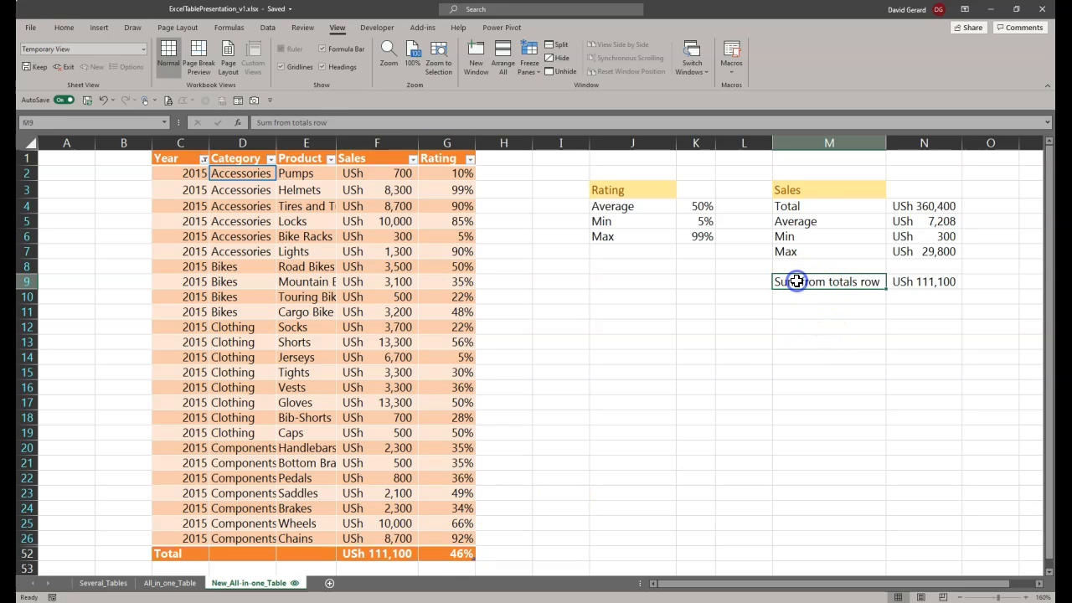
click(937, 283)
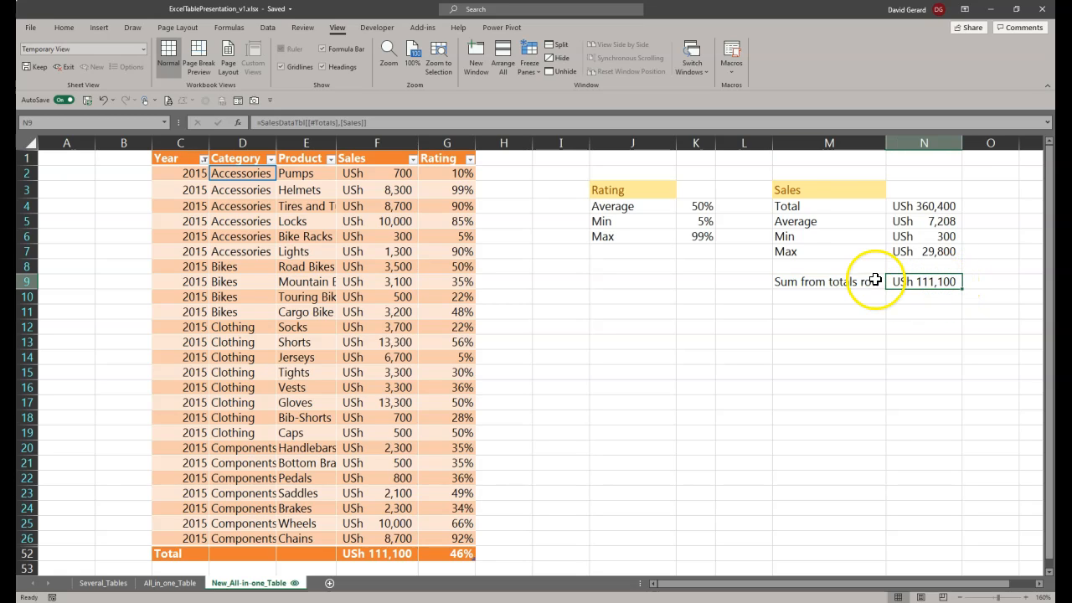
click(781, 206)
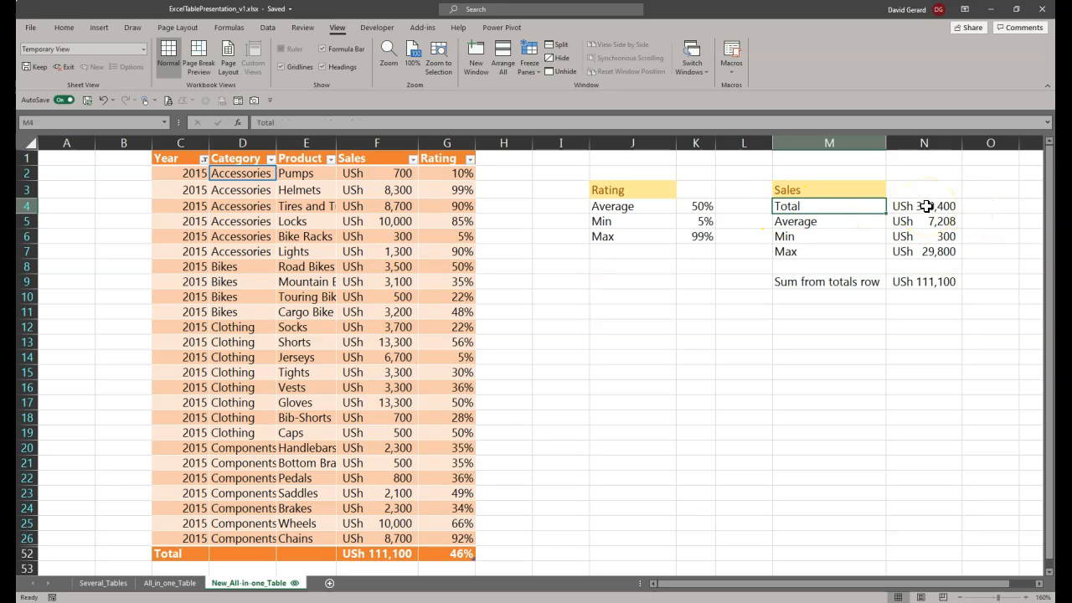
click(926, 206)
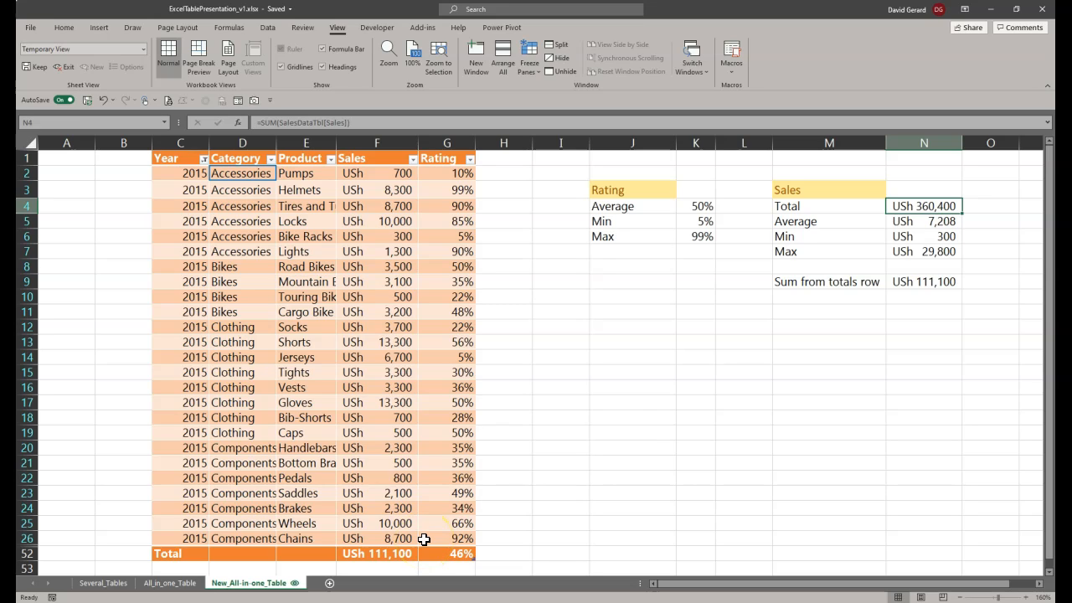
click(930, 283)
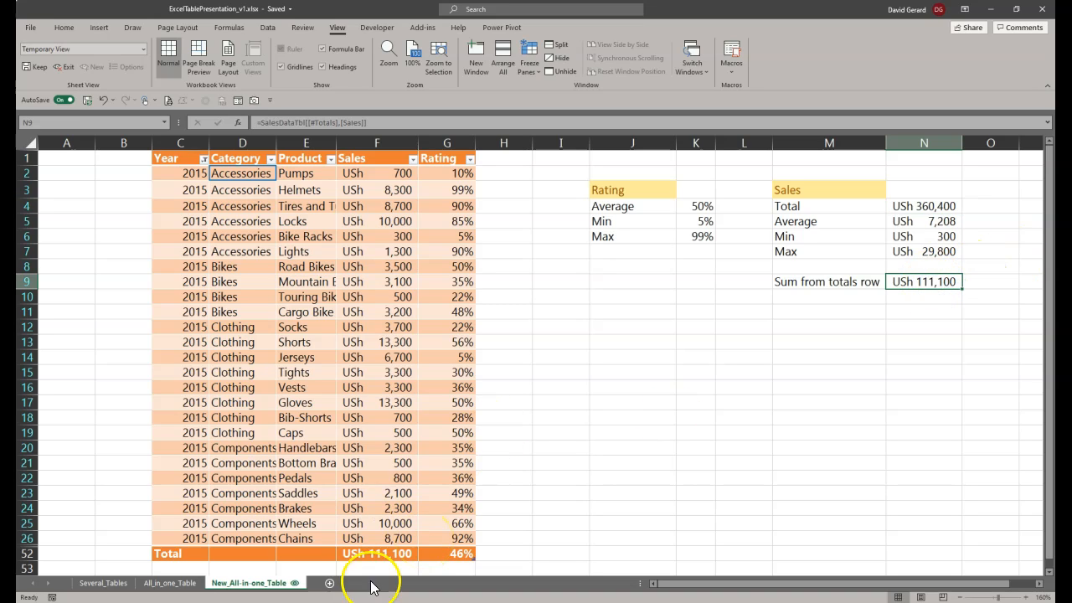
Step: Examine the SUBTOTAL formula in the total row's Sales cell and the hidden rows between rows 26 and 52
click(354, 553)
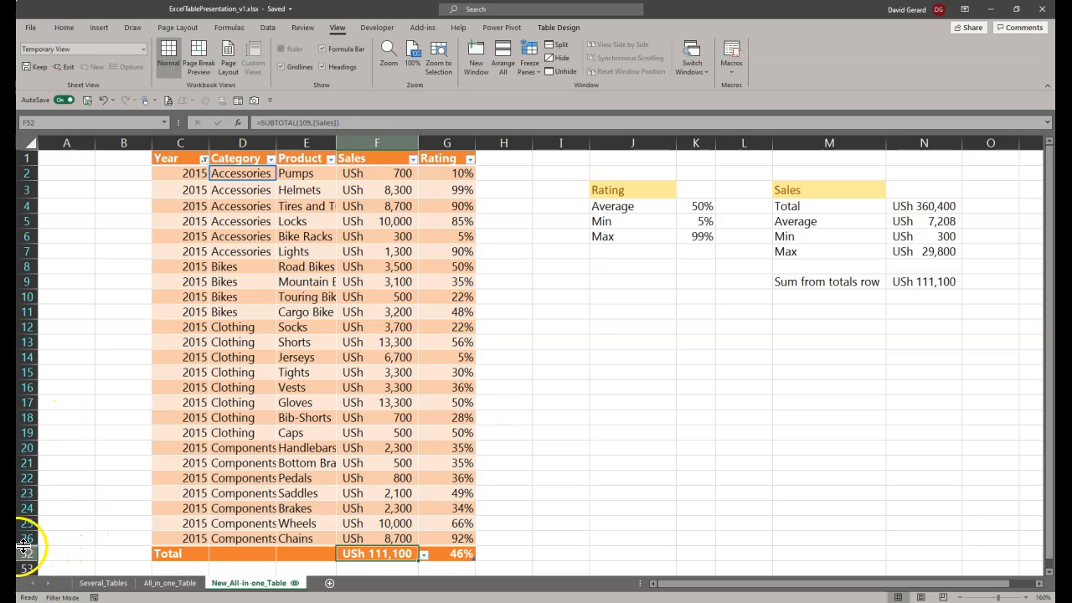
drag(25, 540, 22, 553)
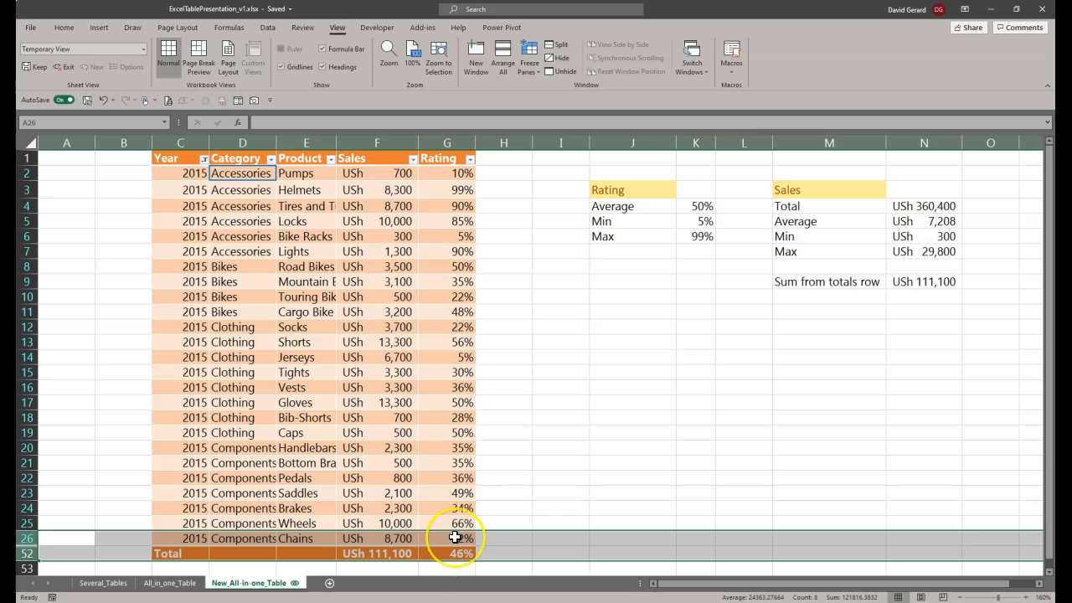
click(378, 555)
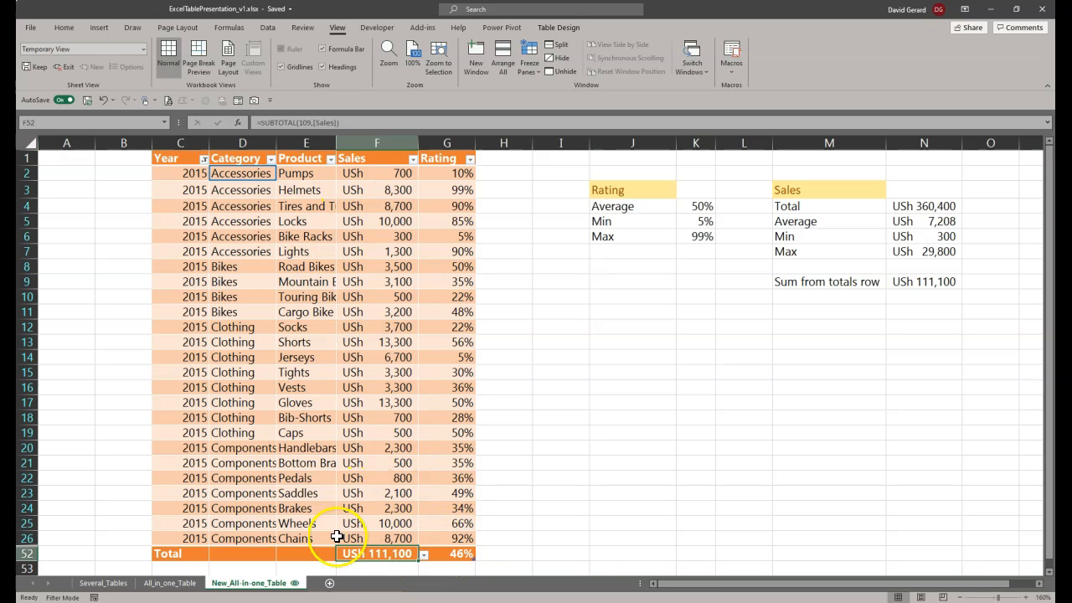
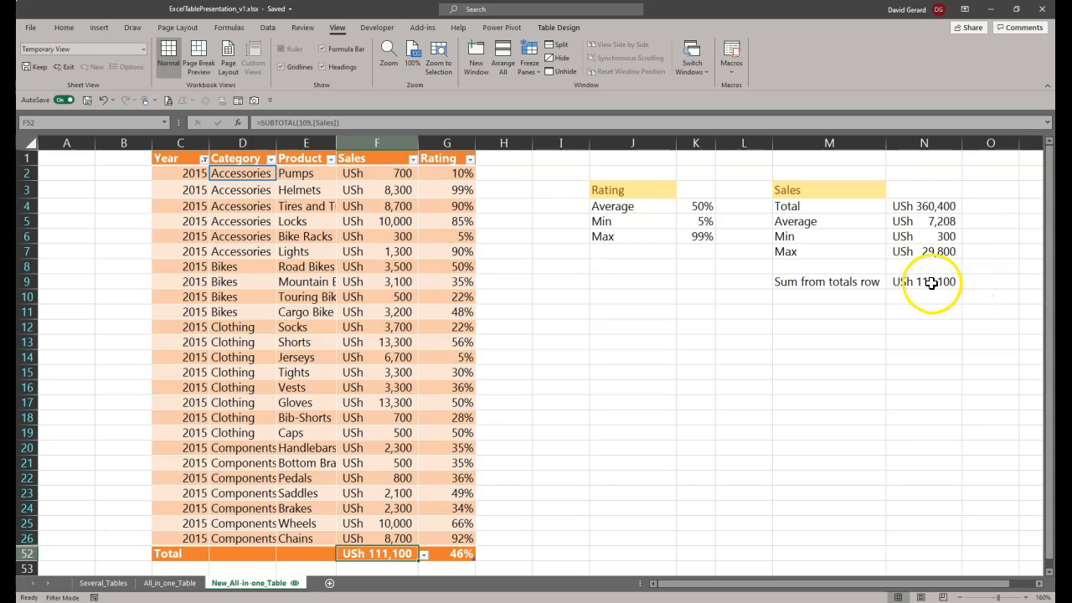
Step: Filter the table's Category column to show only Bikes while Sales total cell N4 is selected
click(921, 206)
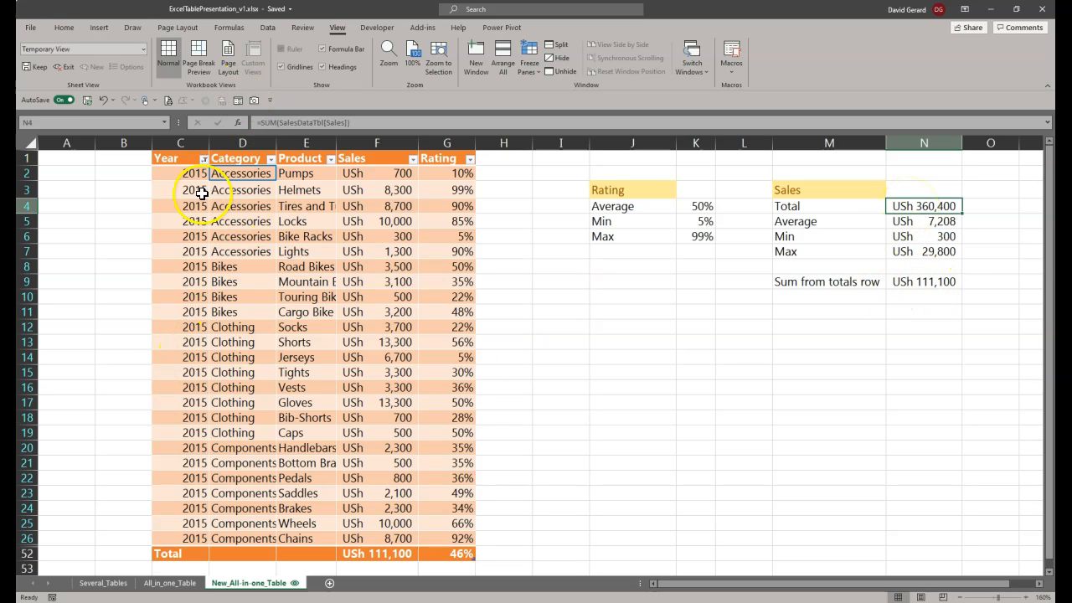
click(270, 159)
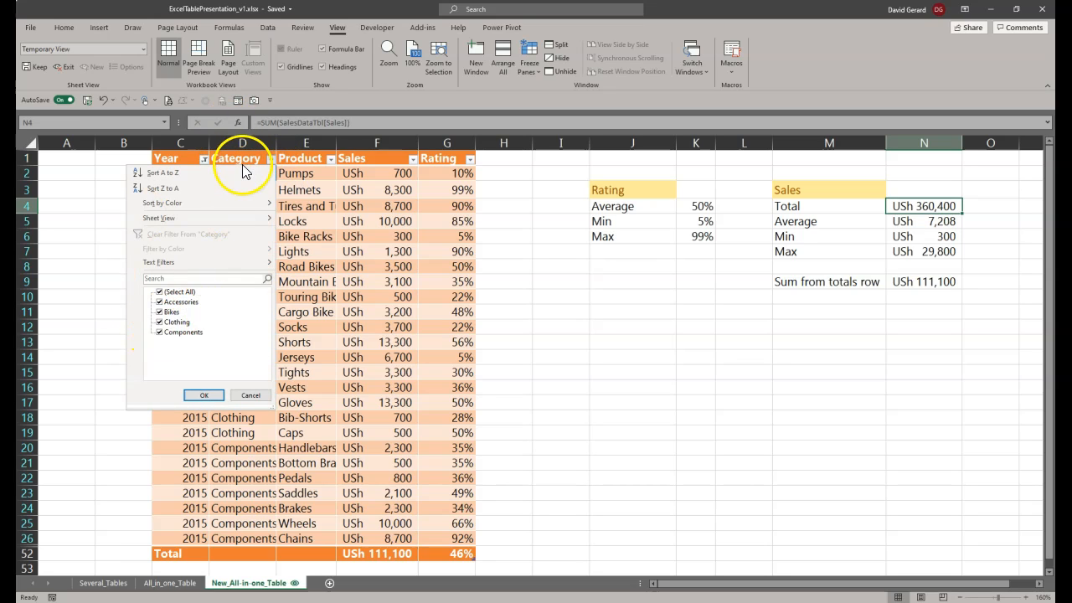
click(160, 292)
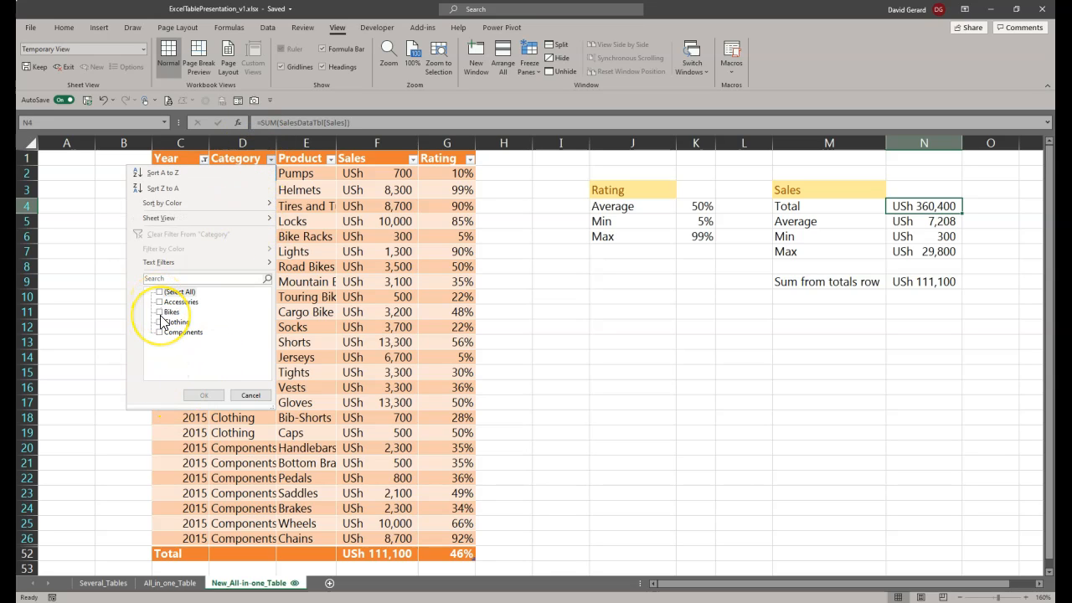
click(159, 311)
click(205, 395)
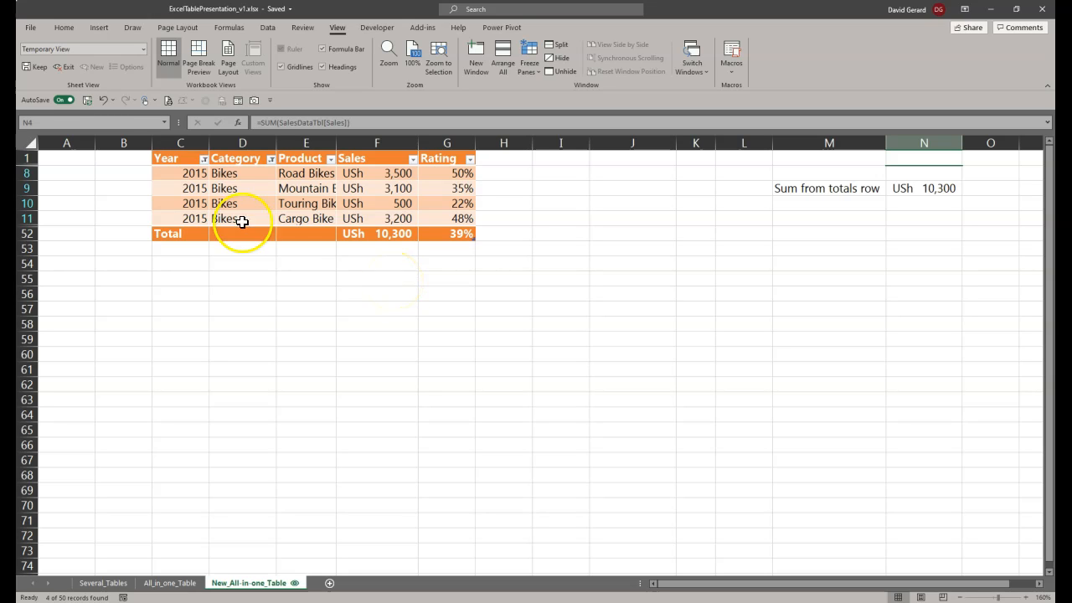
Step: Clear the filters from the table's Category and Year columns
click(271, 160)
click(271, 160)
click(271, 160)
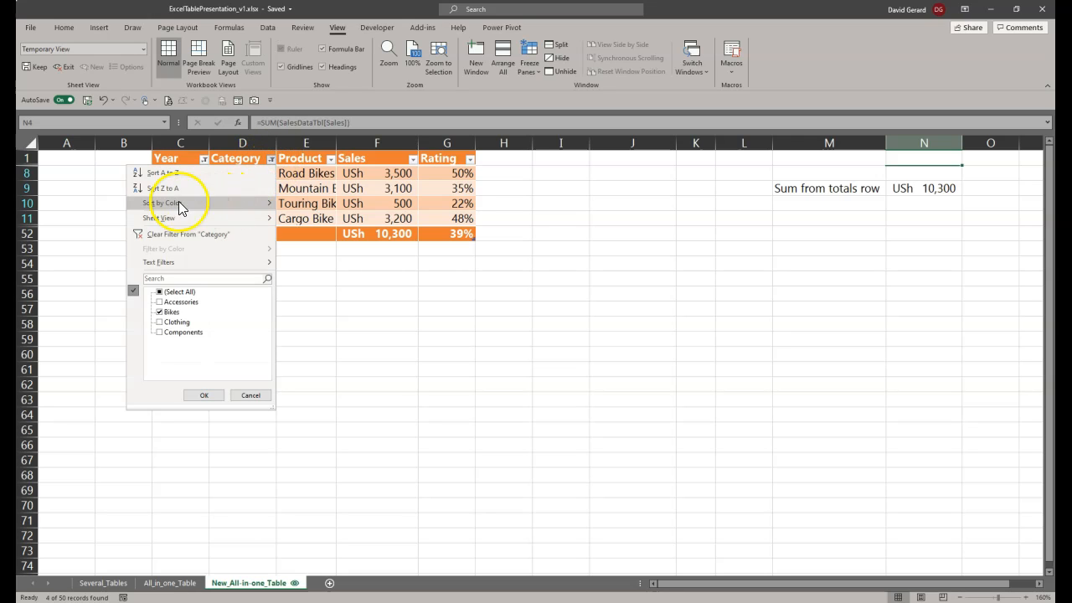
click(194, 235)
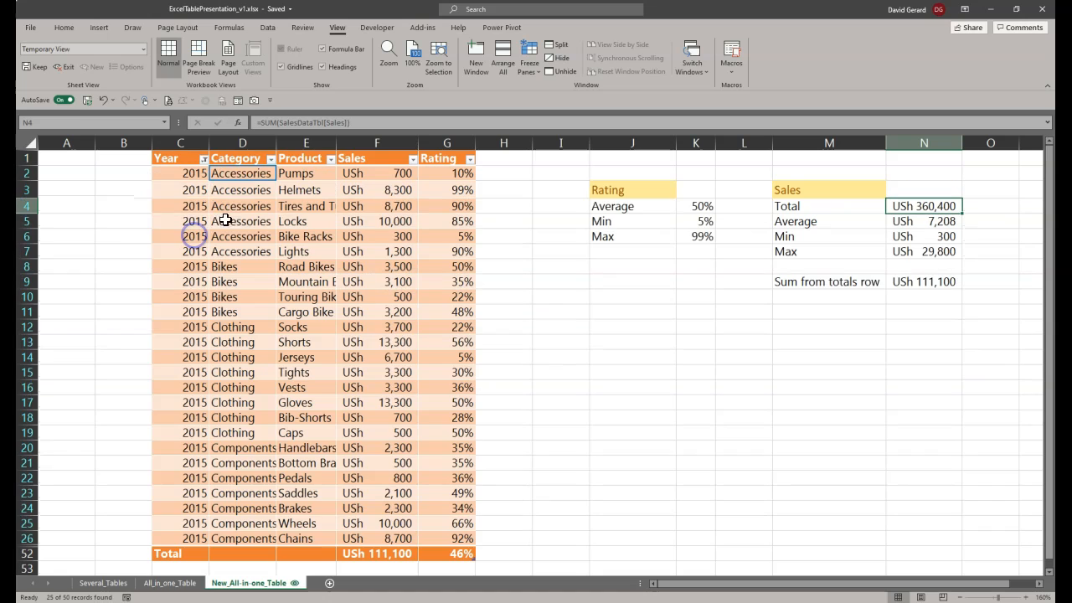
click(204, 159)
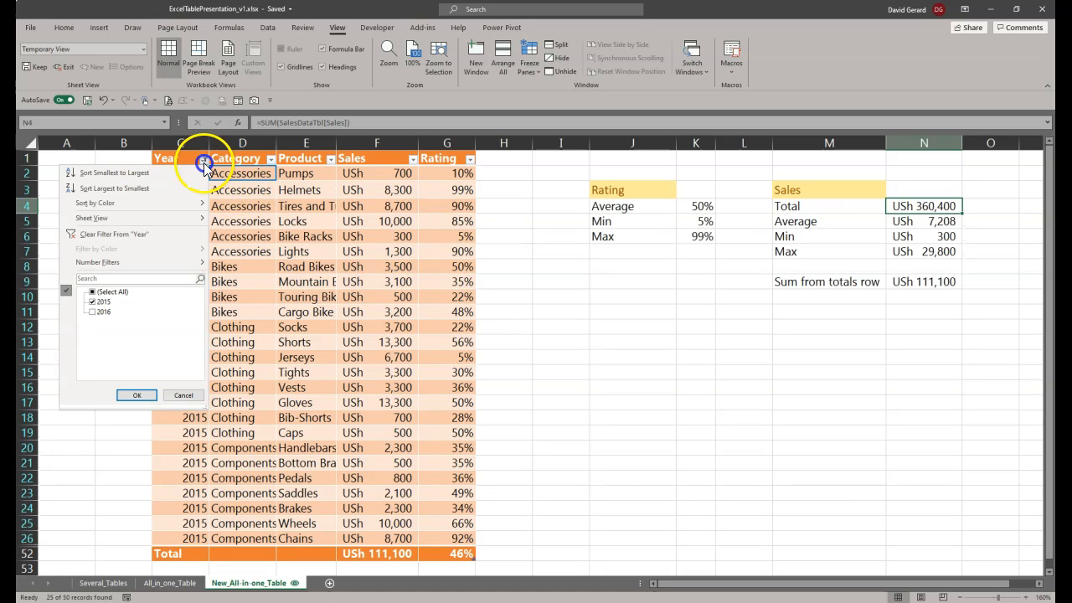
click(118, 234)
scroll(228, 359, down, 7)
scroll(228, 358, up, 7)
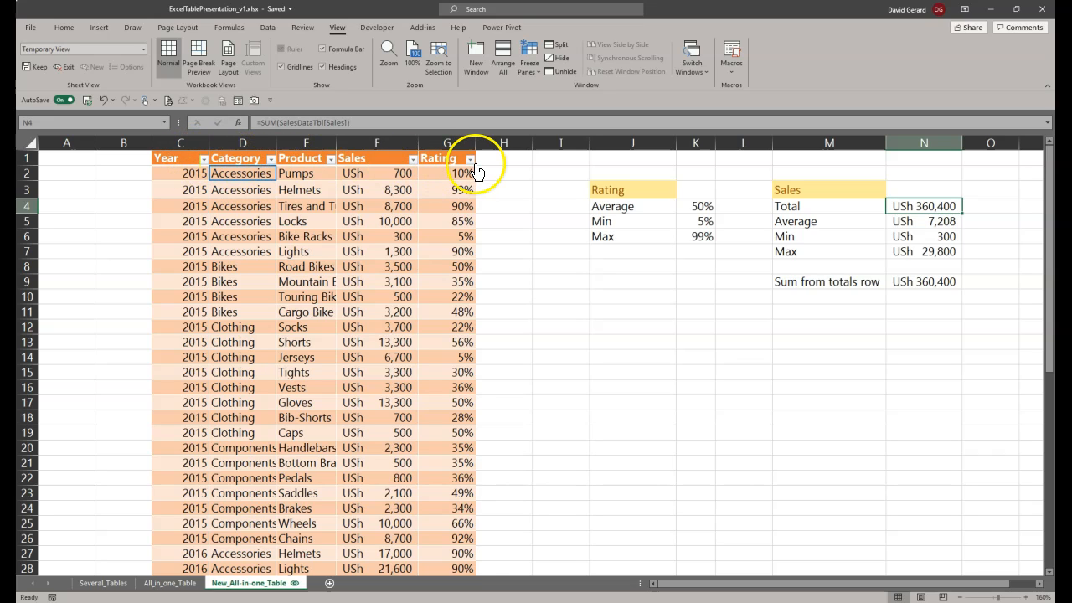
Step: Filter the Year column to show only 2015 and clear that filter again
click(203, 159)
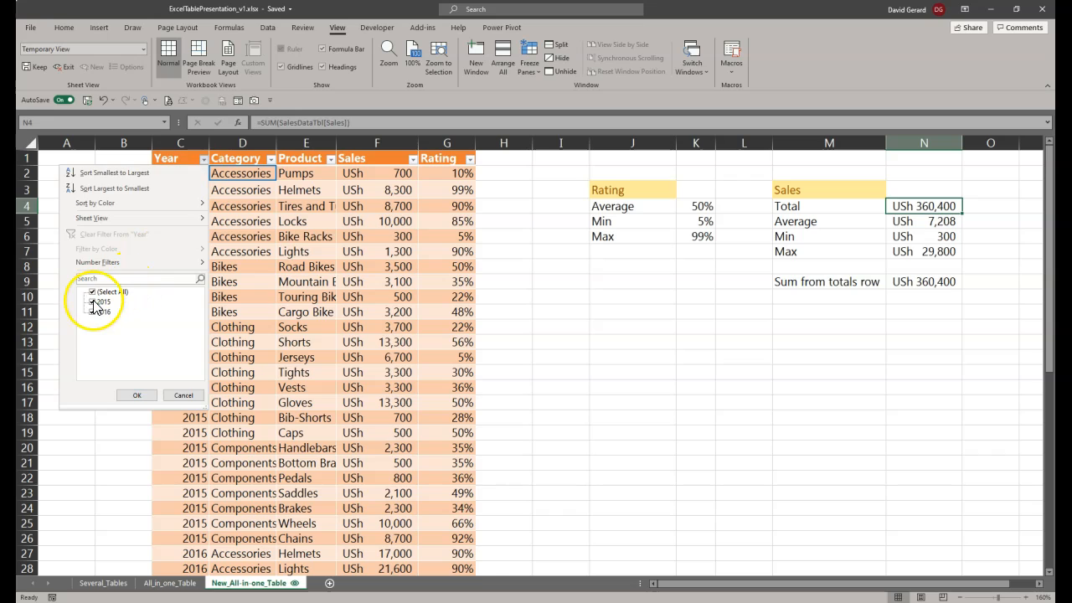
click(93, 312)
click(134, 395)
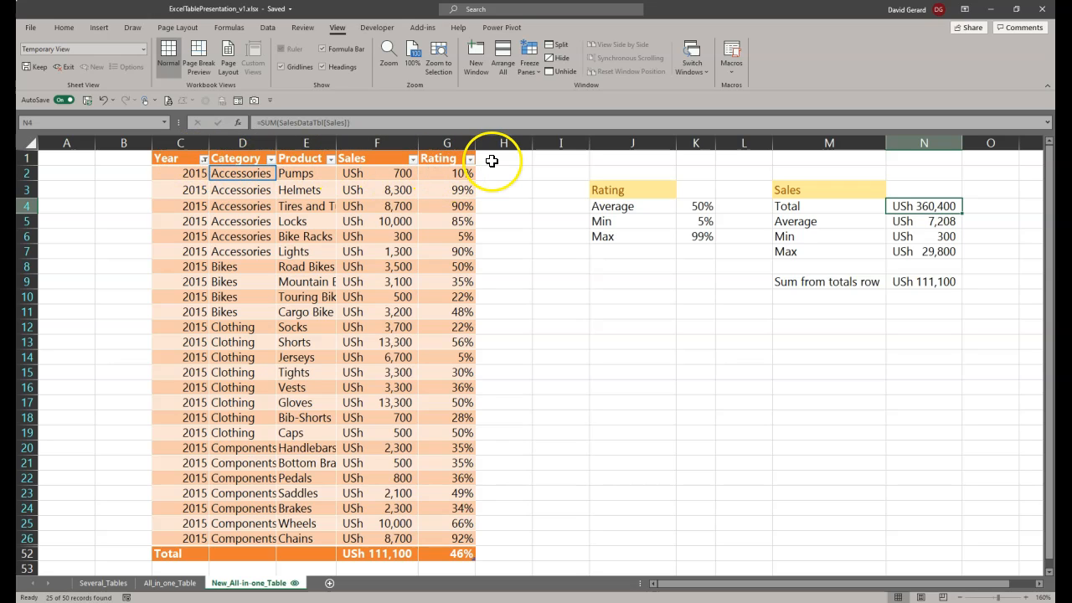
click(204, 158)
click(109, 238)
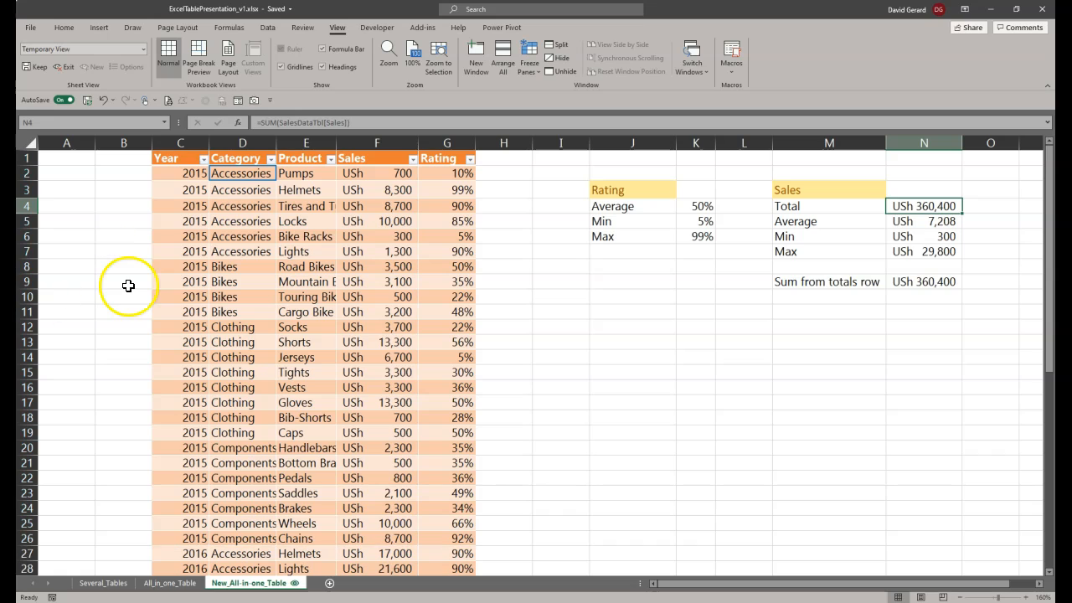
Step: Examine the filter commands for the Category header in its cell options and under Sort & Filter
click(225, 158)
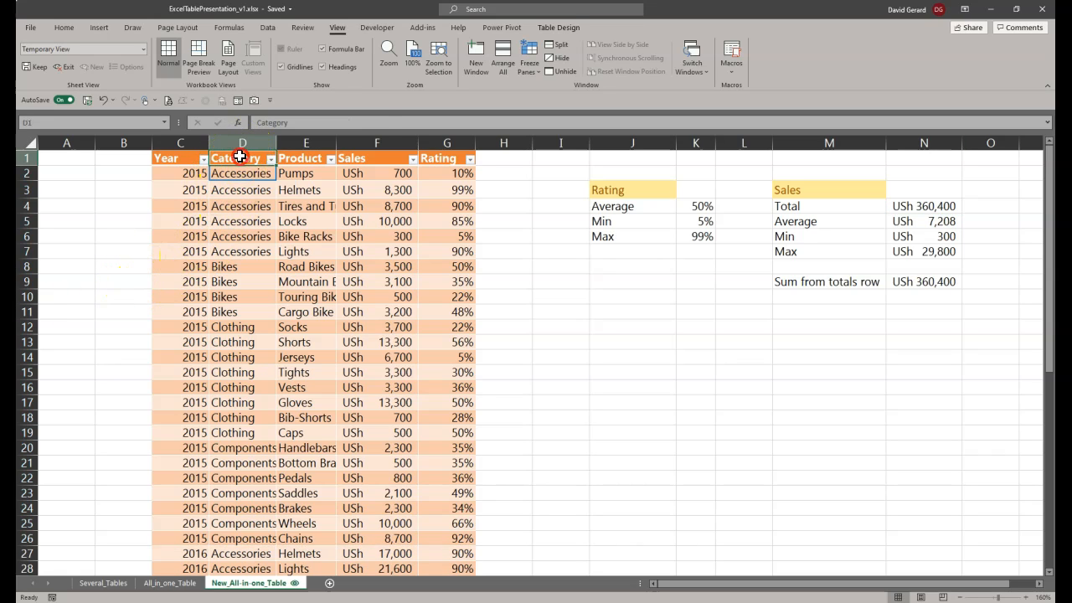
right_click(239, 158)
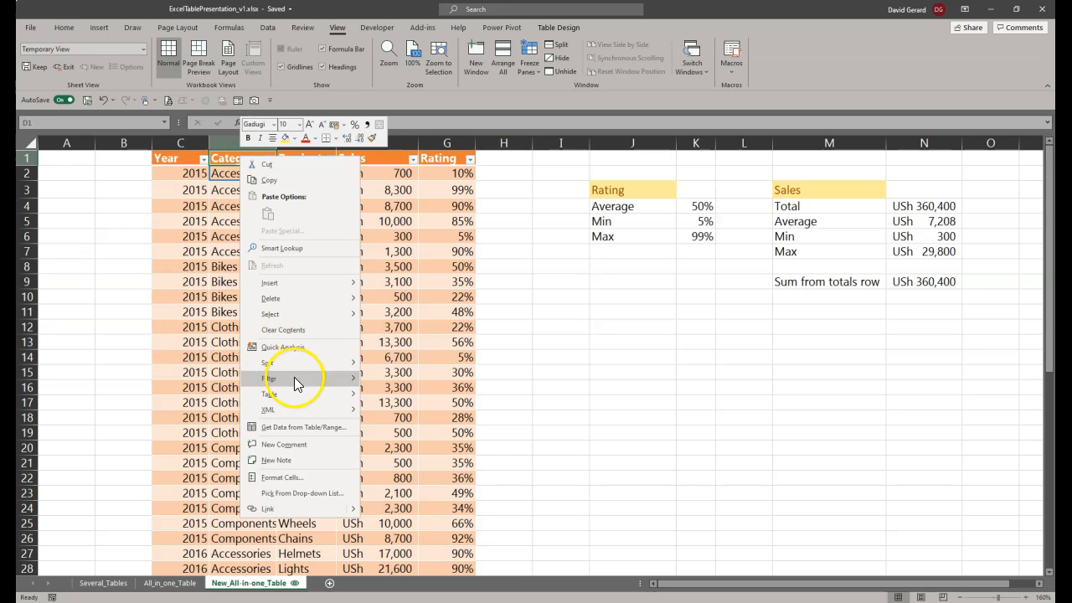
mouse_move(297, 383)
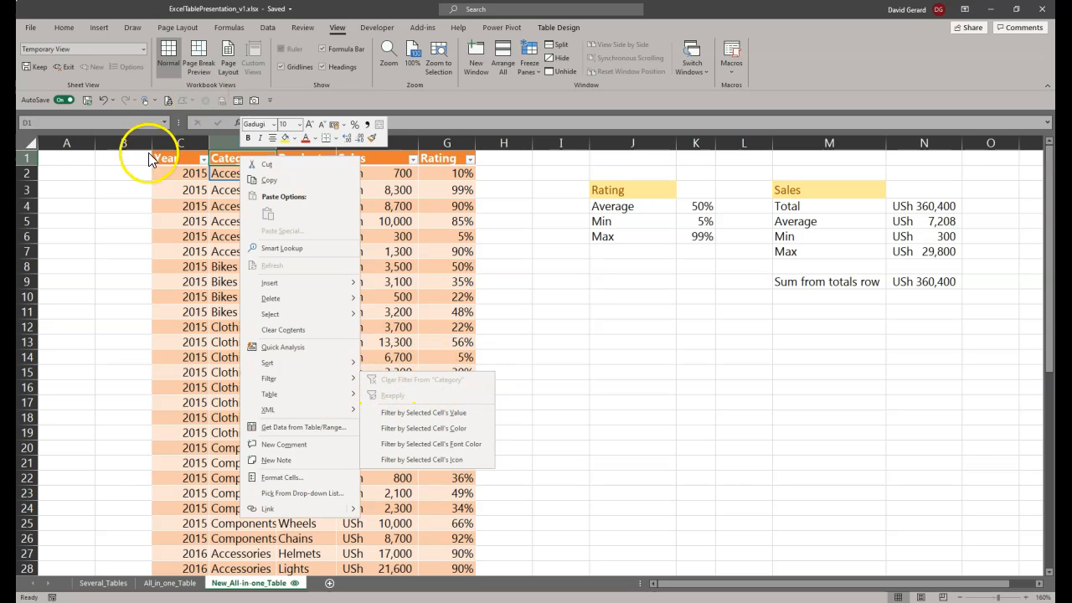
key(Escape)
click(56, 31)
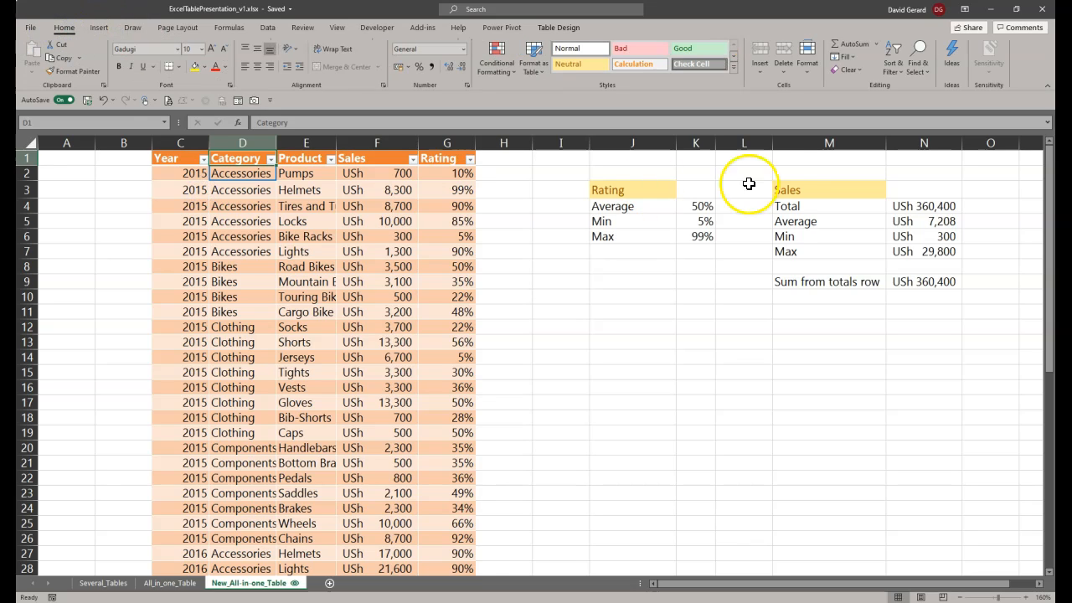
click(896, 67)
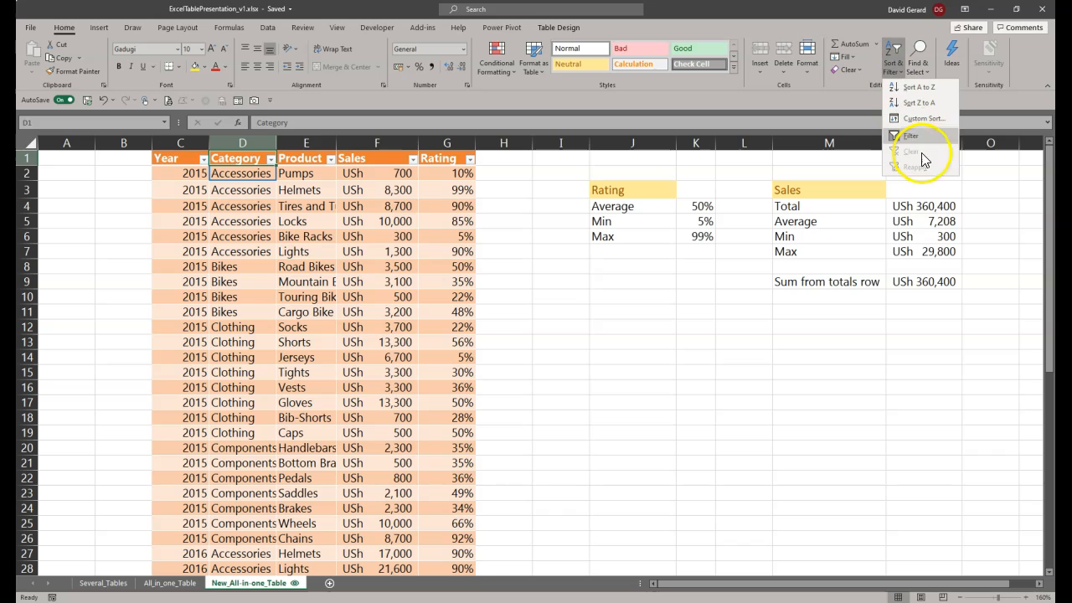
Step: Filter the table to show only Accessories in the Category column and 2015 in the Year column
click(271, 160)
click(270, 160)
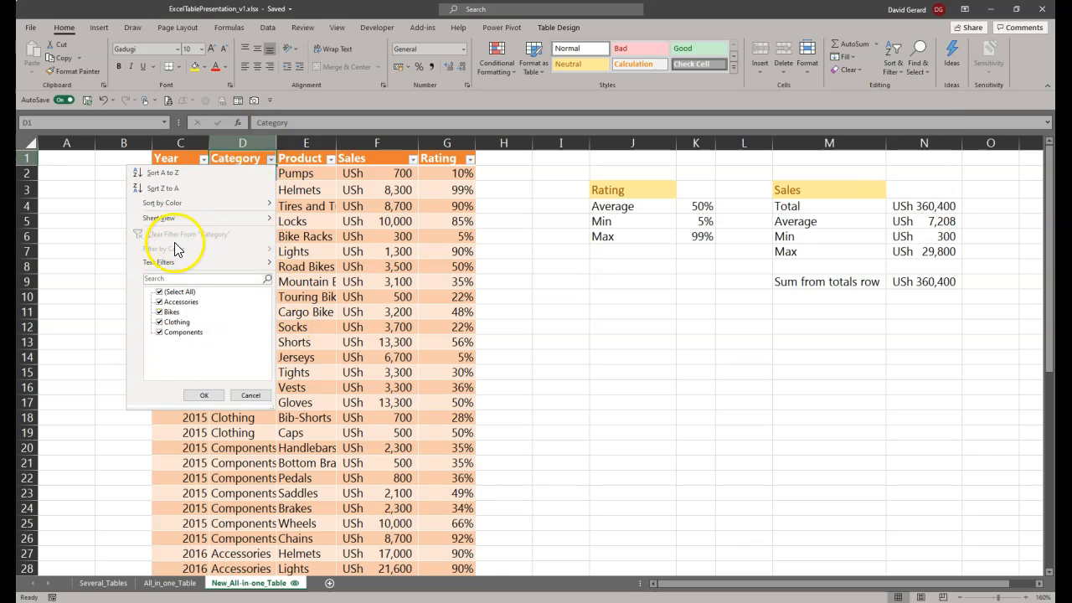
click(160, 291)
click(159, 301)
click(206, 396)
click(204, 159)
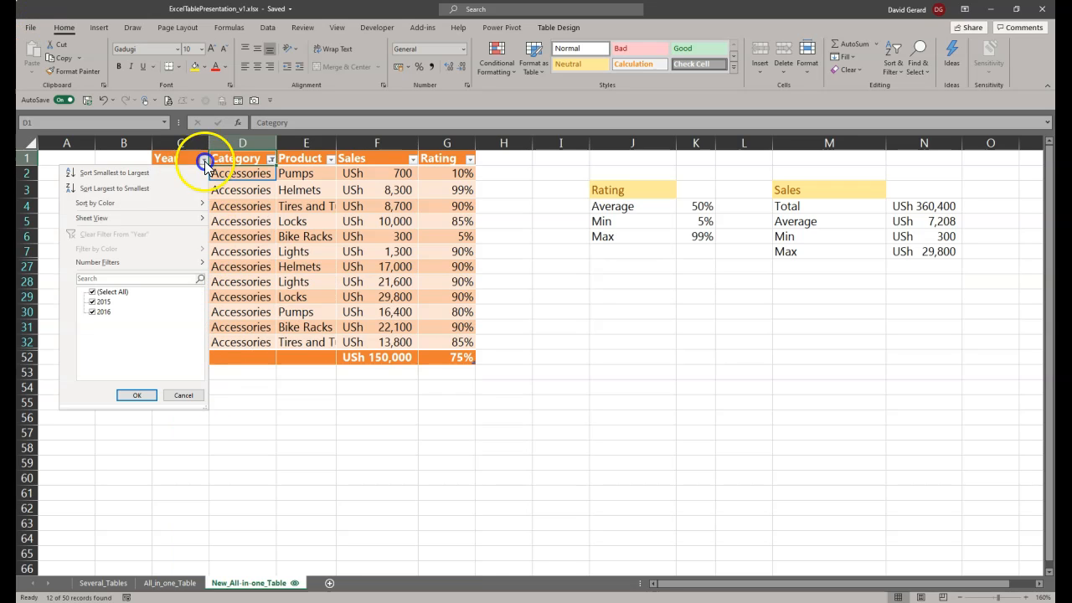
click(92, 312)
click(136, 395)
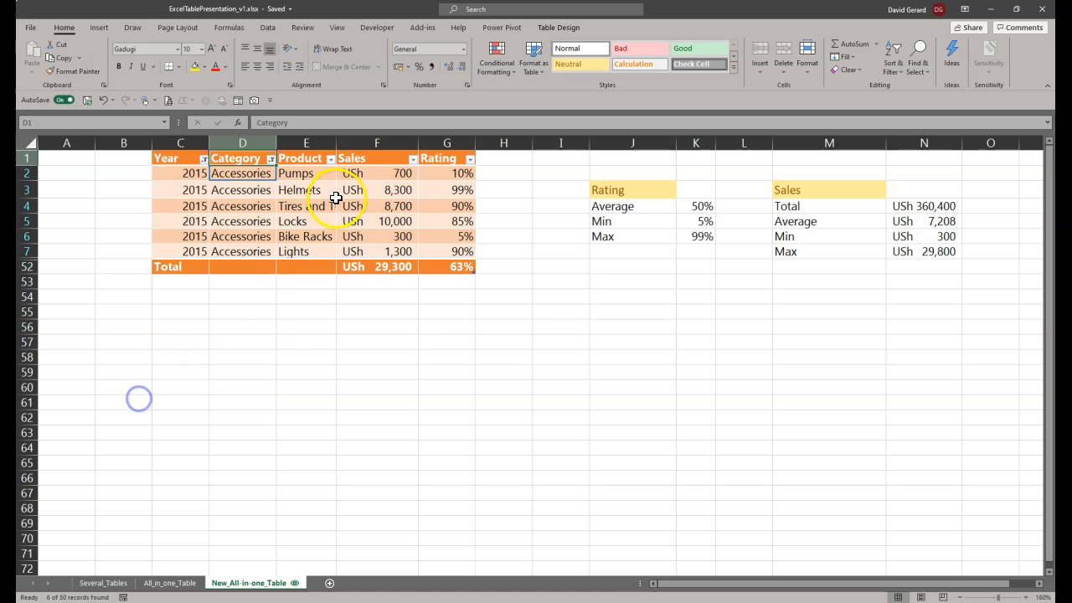
Step: Clear all of the table's filters at once and view the Sort & Filter options for Rating cell G2
click(891, 68)
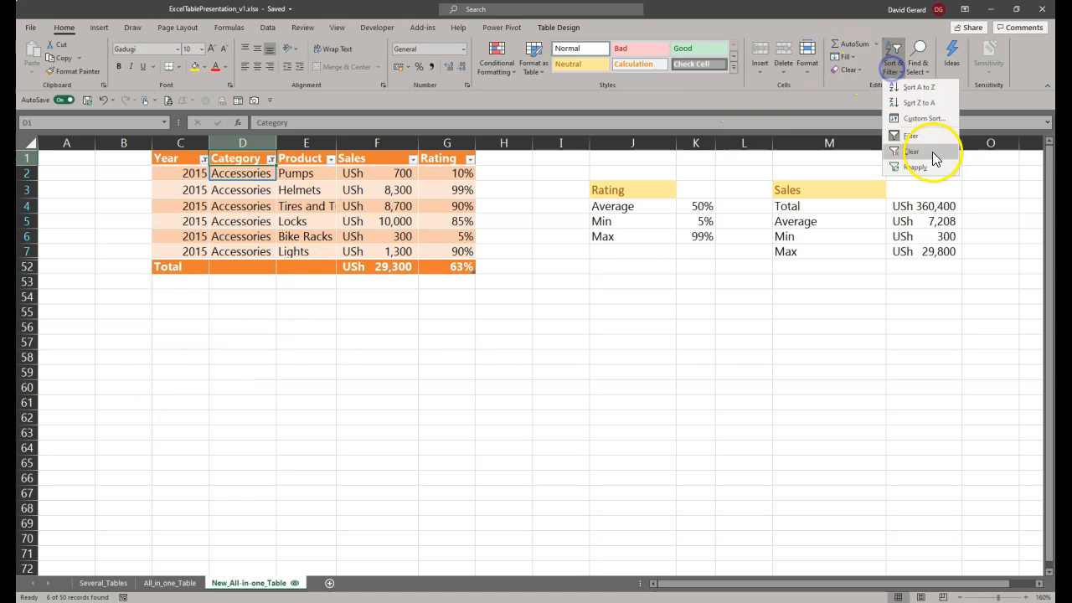
click(928, 149)
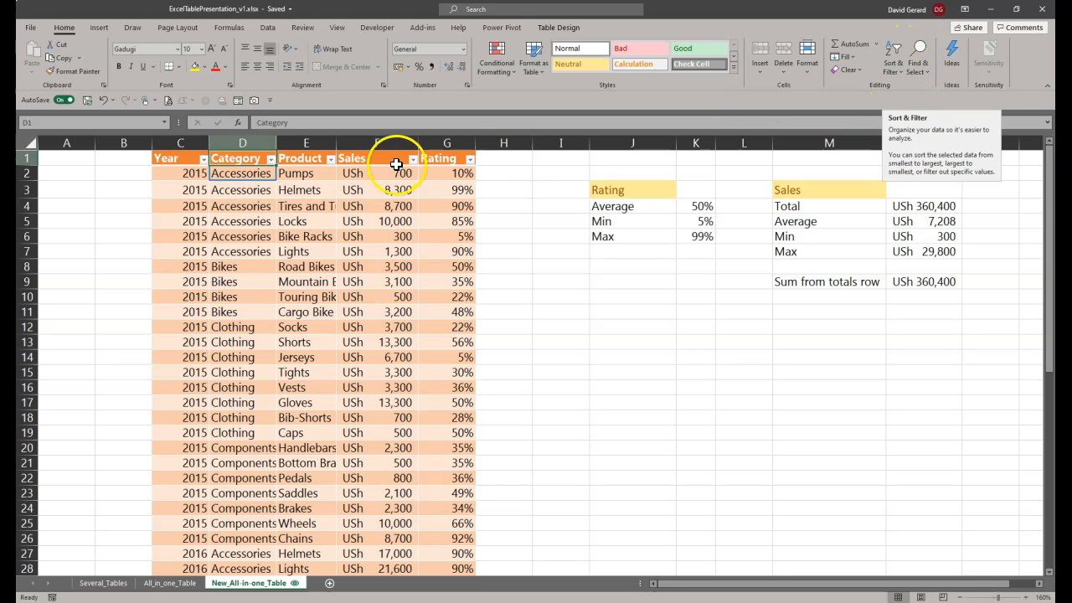
click(442, 175)
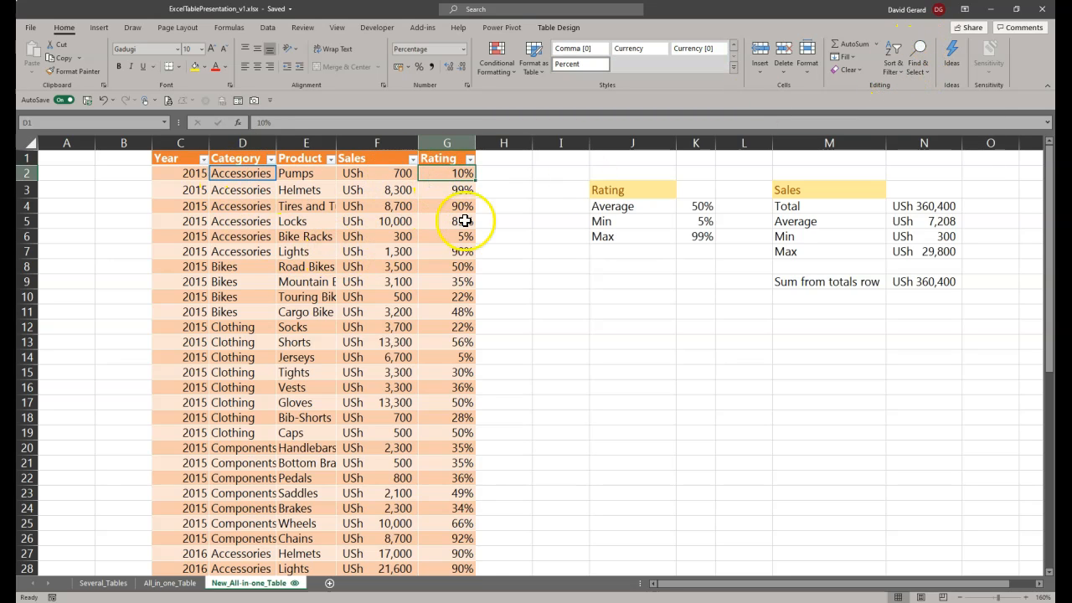
click(899, 76)
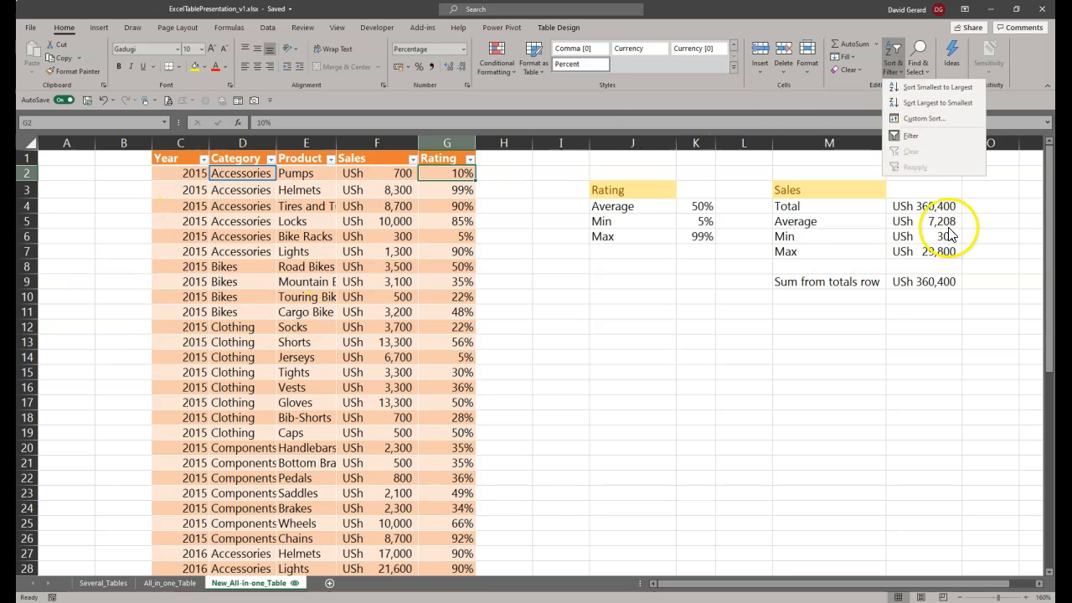
click(220, 231)
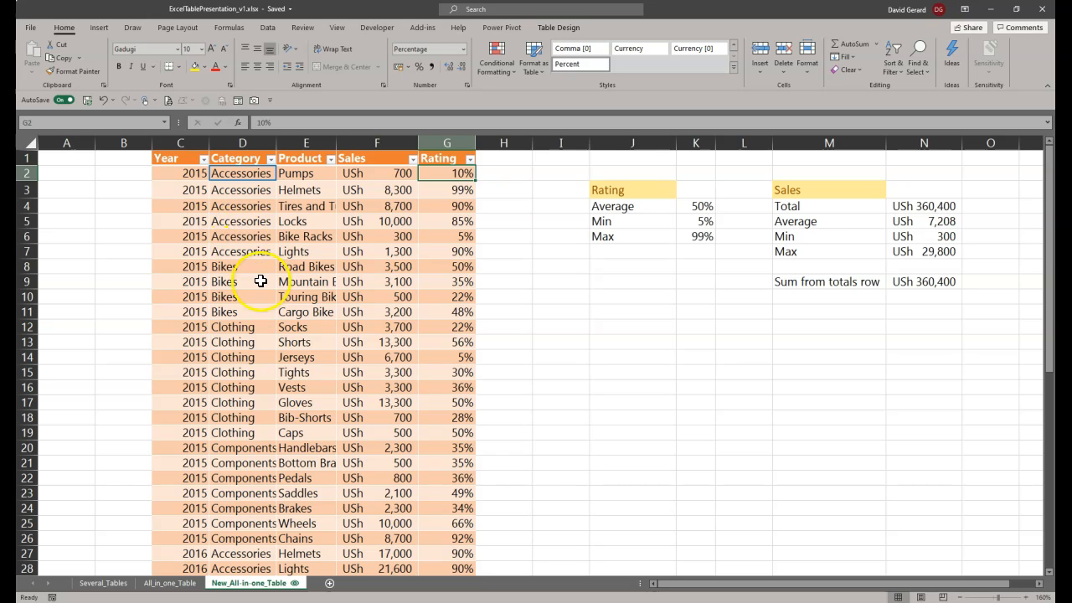
Step: Browse the additional functions offered for the total row's Sales cell F52, and cancel without choosing one
scroll(287, 368, down, 12)
click(392, 381)
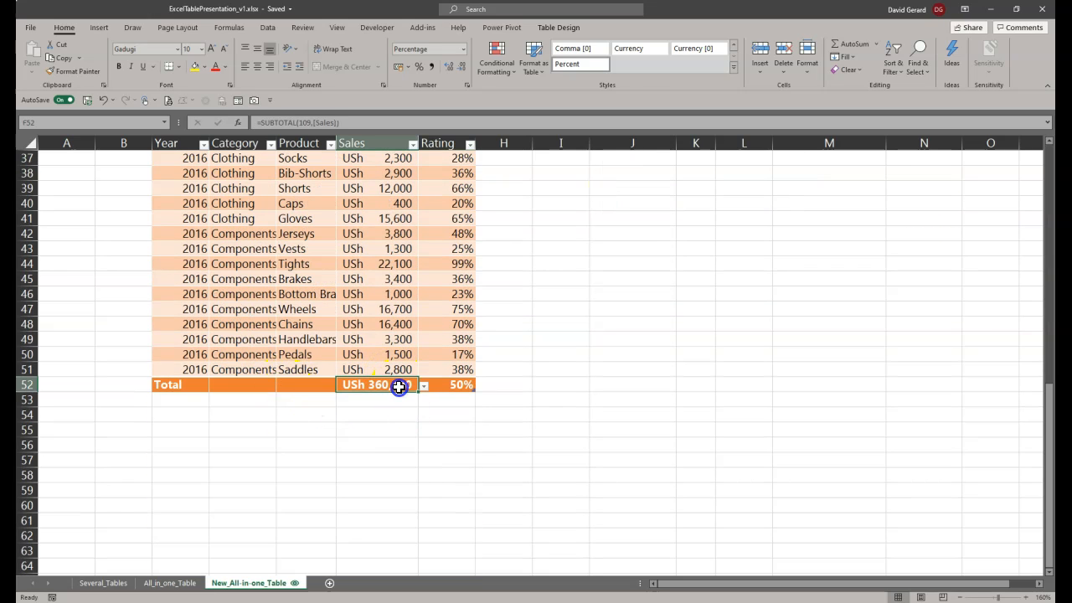
click(424, 386)
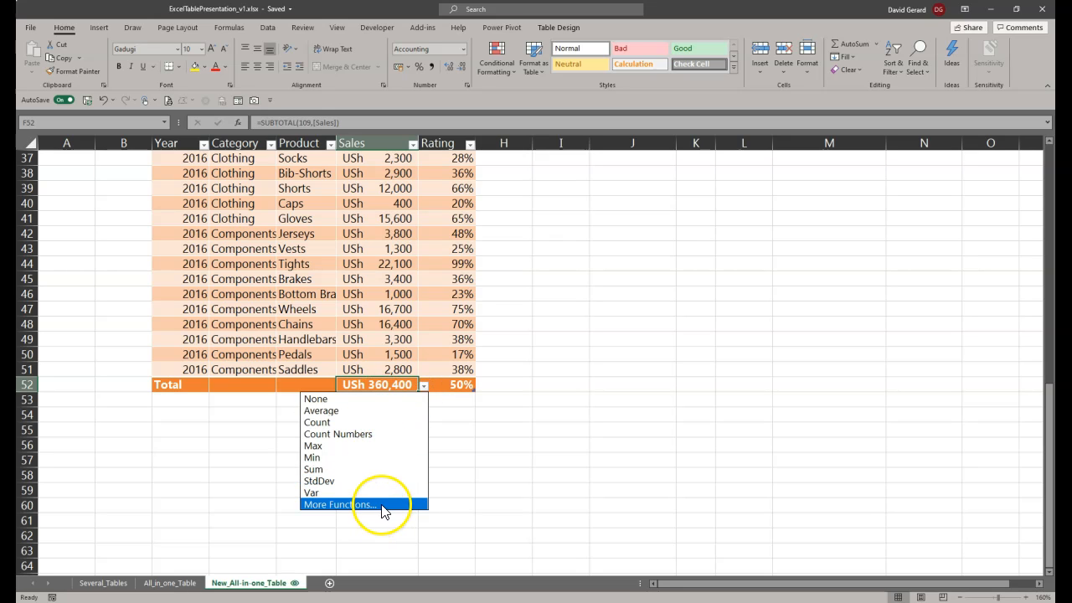
click(354, 503)
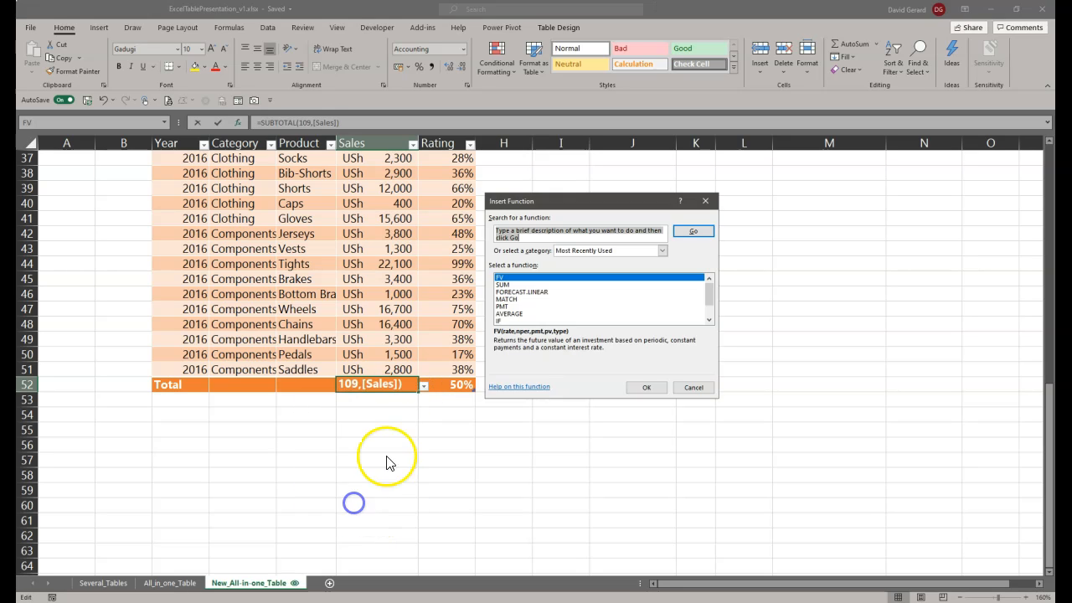
scroll(505, 291, down, 1)
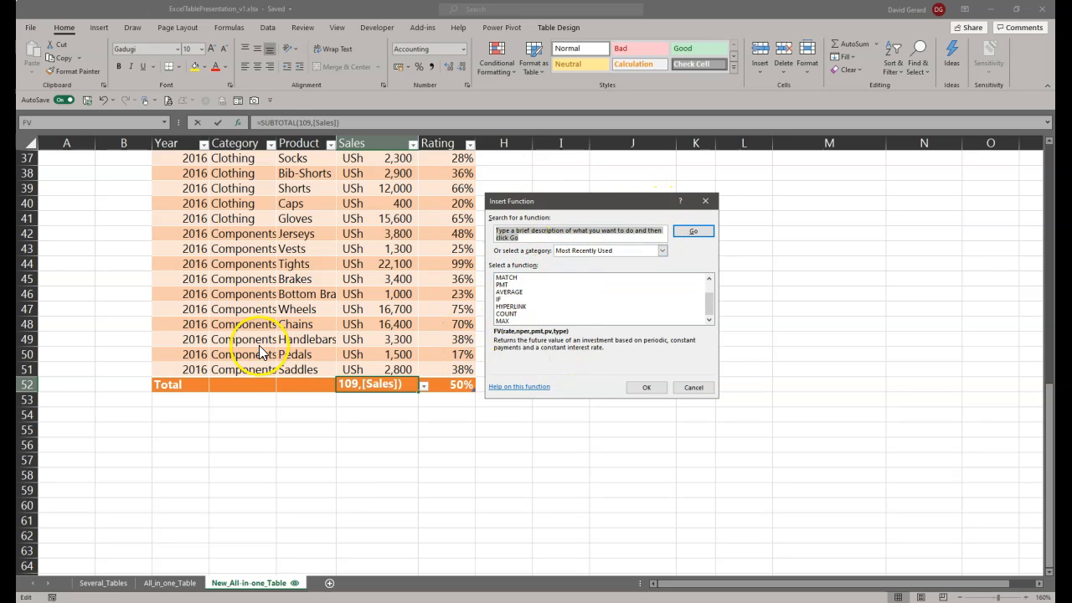
click(693, 388)
click(702, 384)
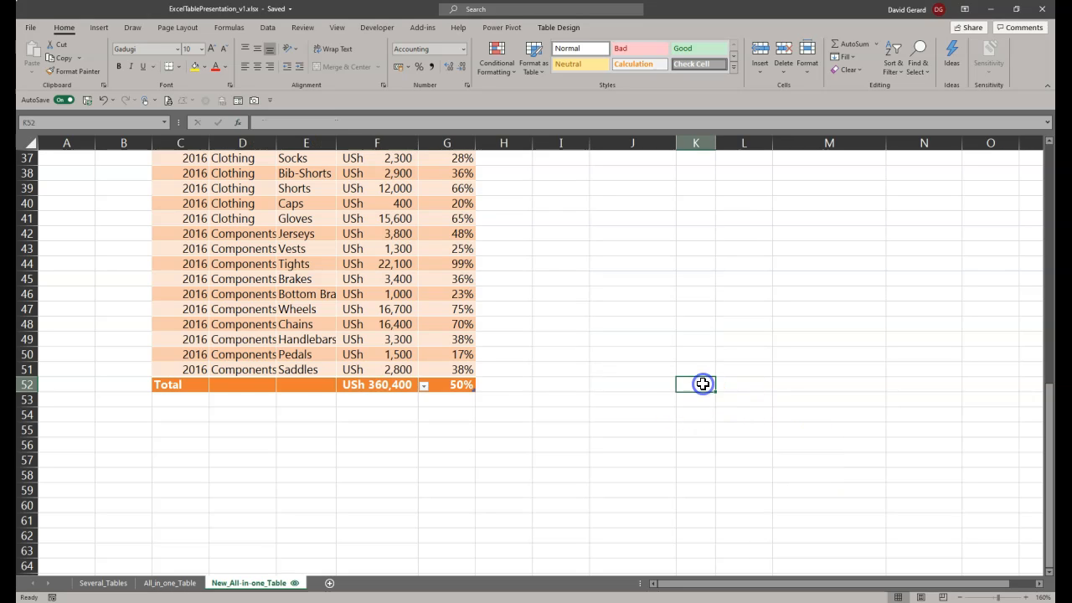
Step: Set the total row's Product cell E52 to the Count function
click(283, 384)
click(343, 386)
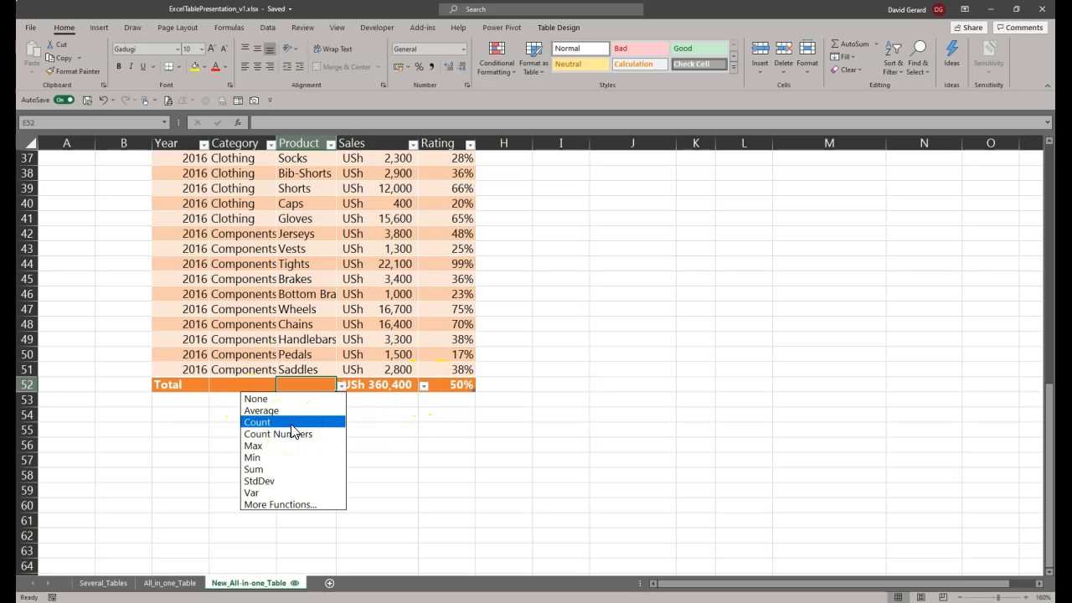
click(257, 422)
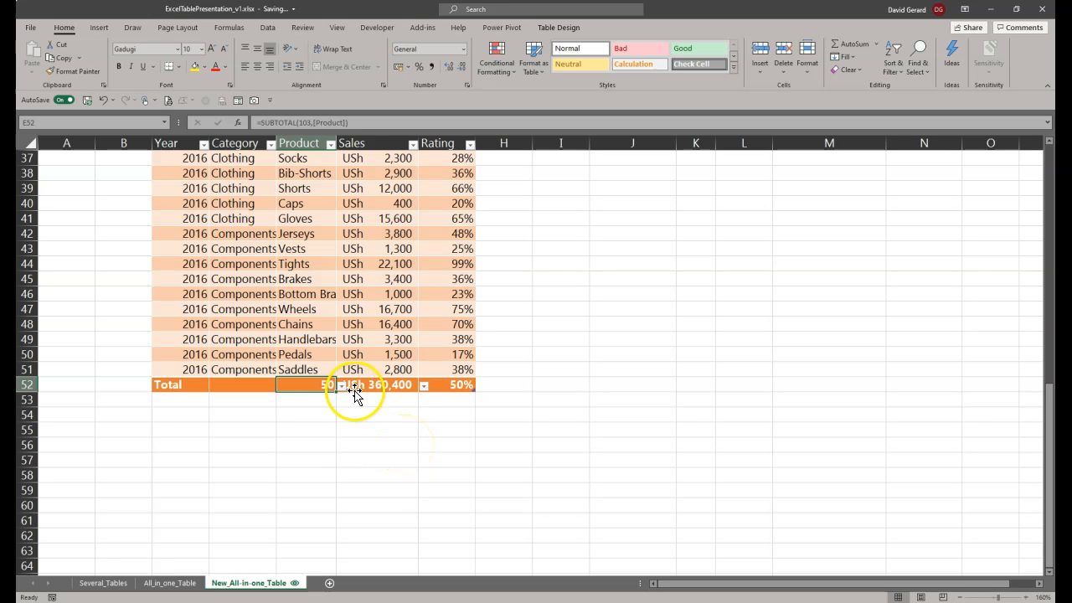
Step: Review the Rating and Sales summaries in range I2:O10 alongside the table's data and total row
scroll(335, 410, up, 12)
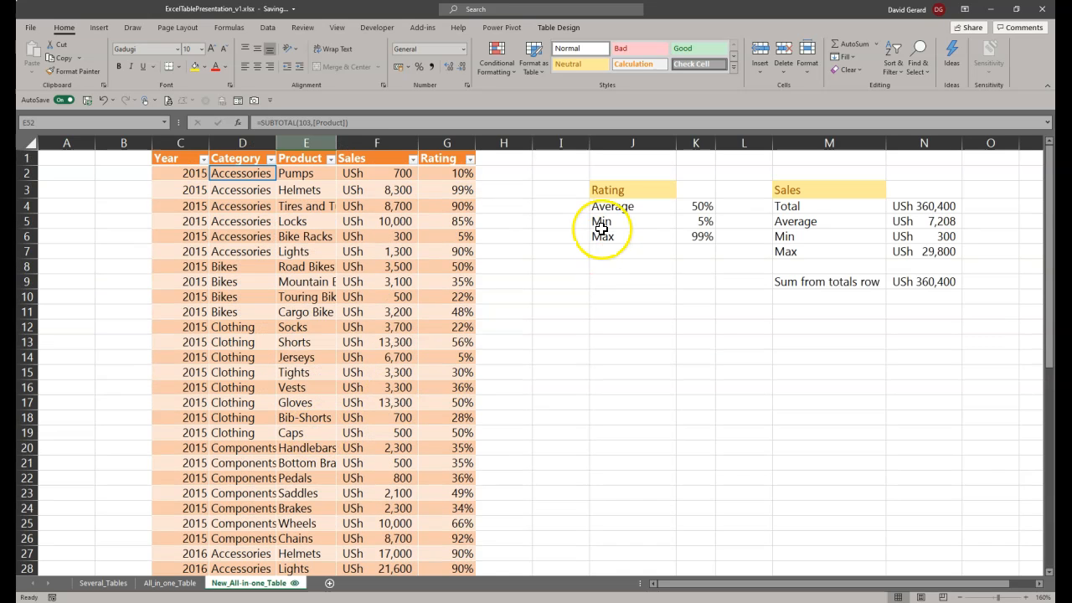
drag(574, 172, 968, 297)
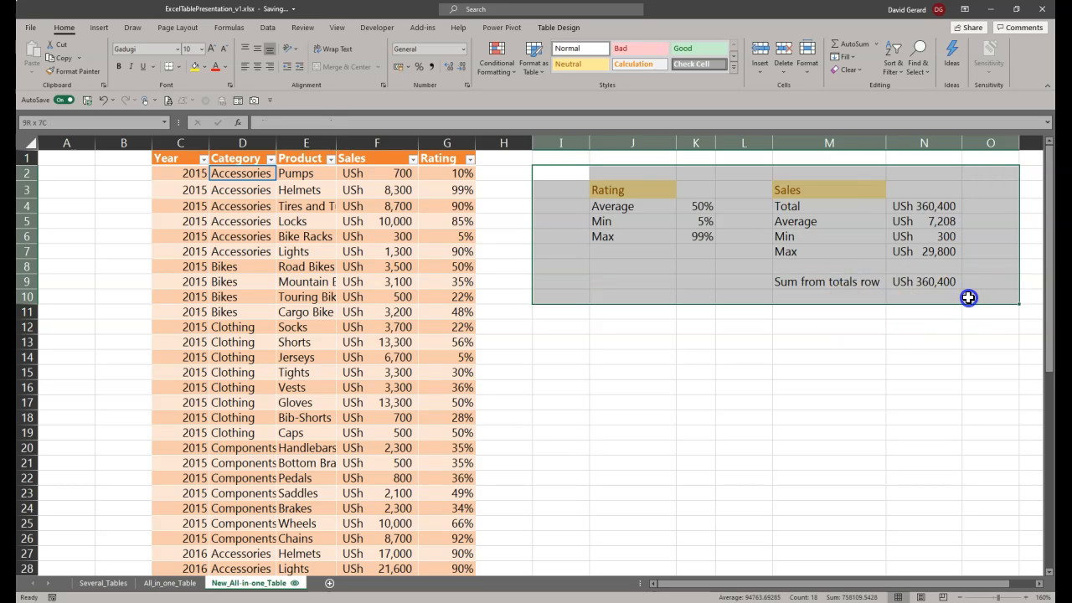
drag(968, 298, 968, 297)
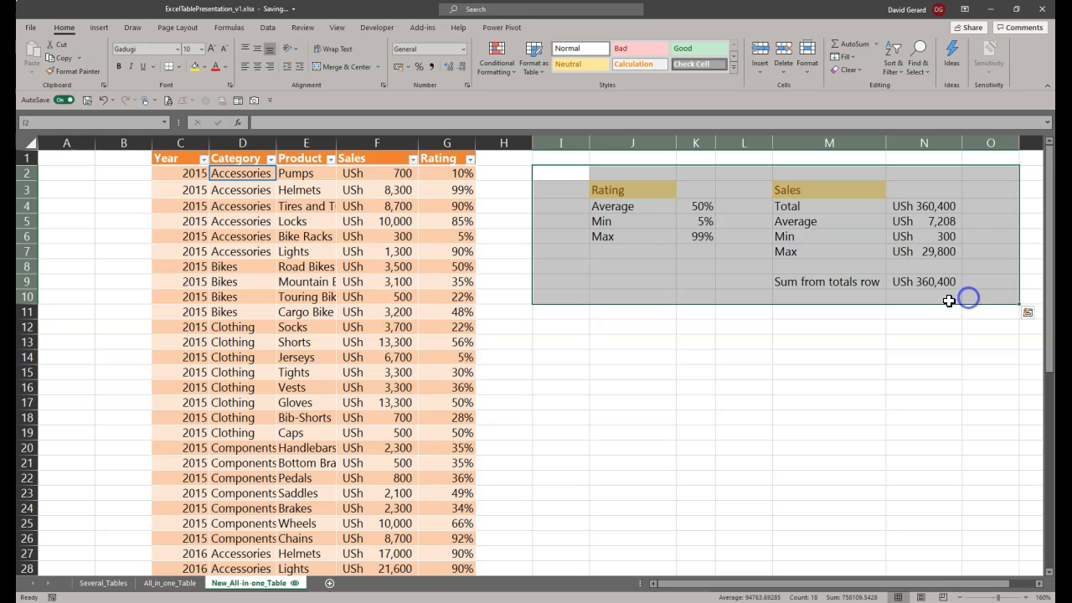
scroll(320, 452, down, 6)
scroll(322, 464, up, 6)
click(622, 328)
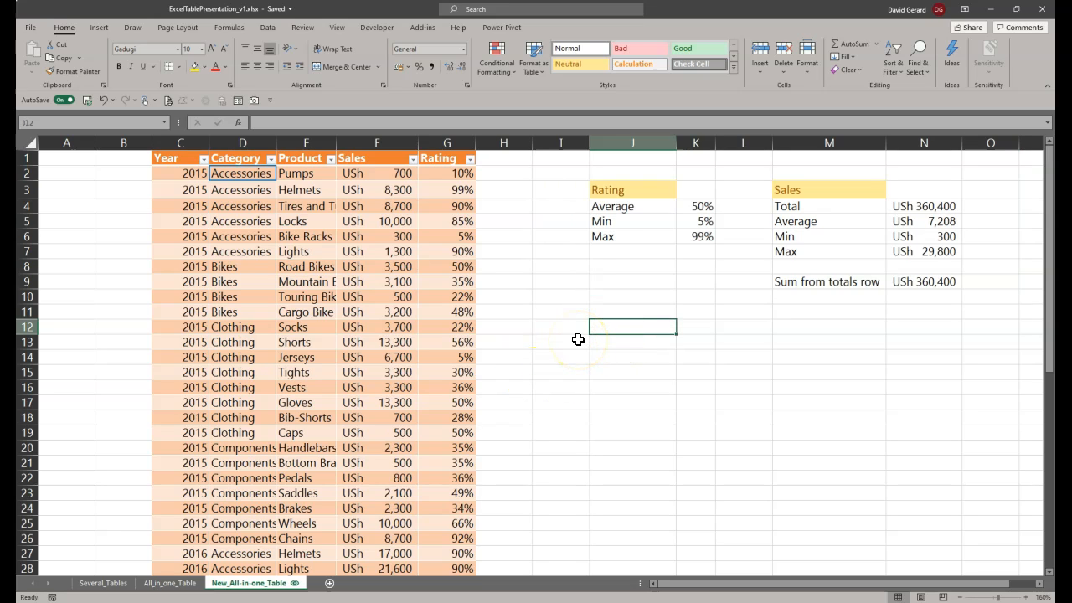
click(270, 207)
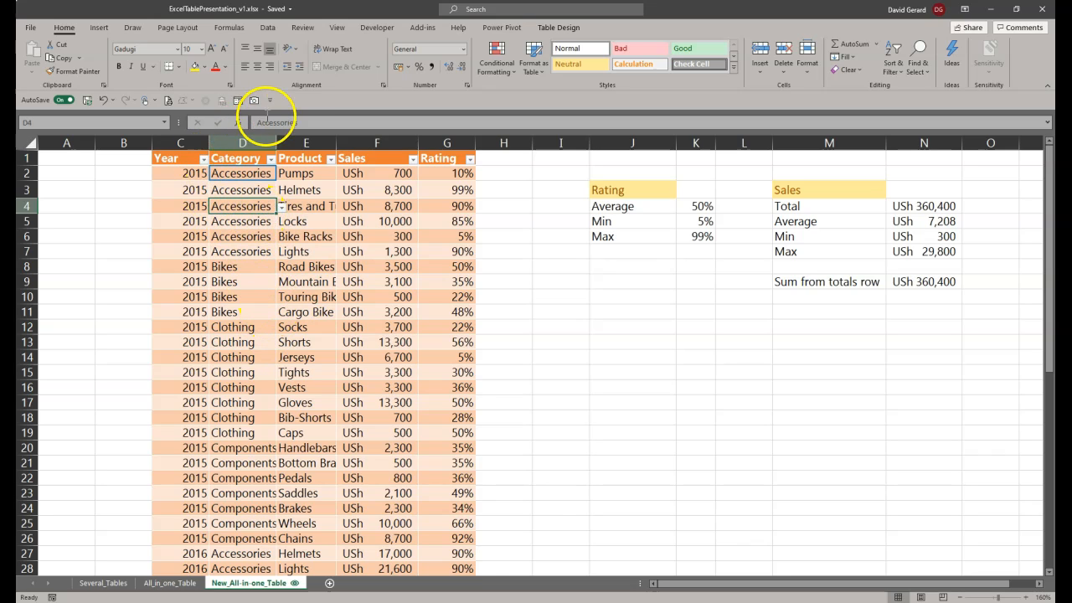
click(98, 30)
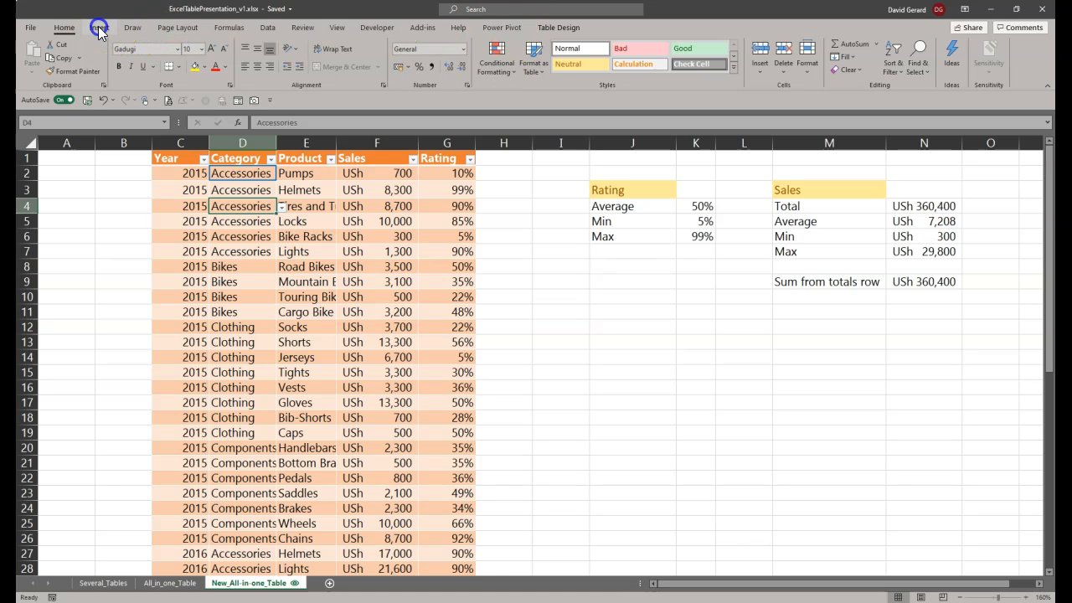
click(99, 26)
click(35, 52)
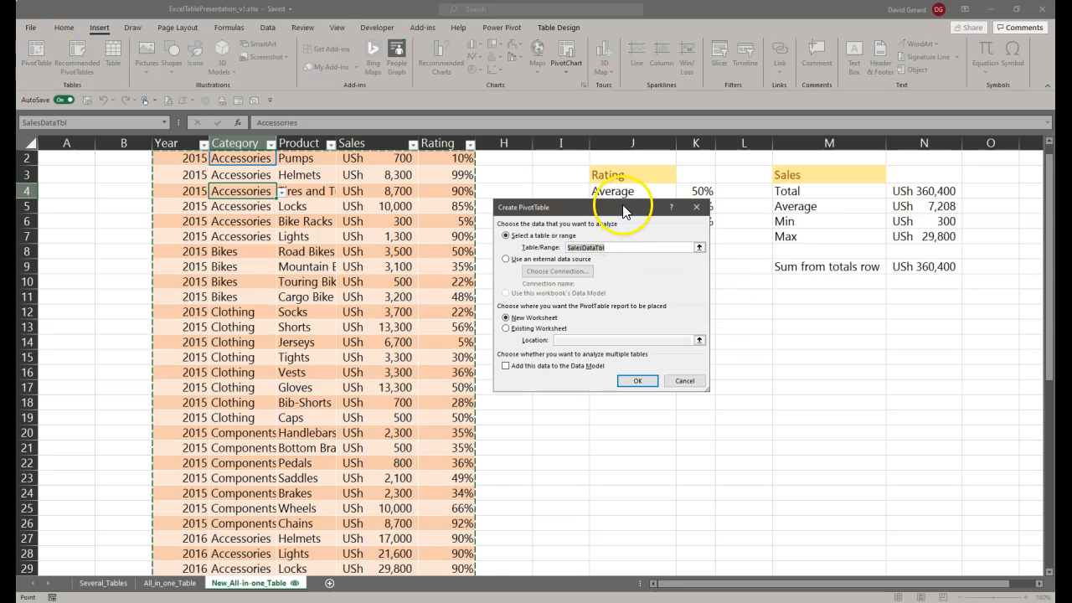
drag(601, 208, 550, 217)
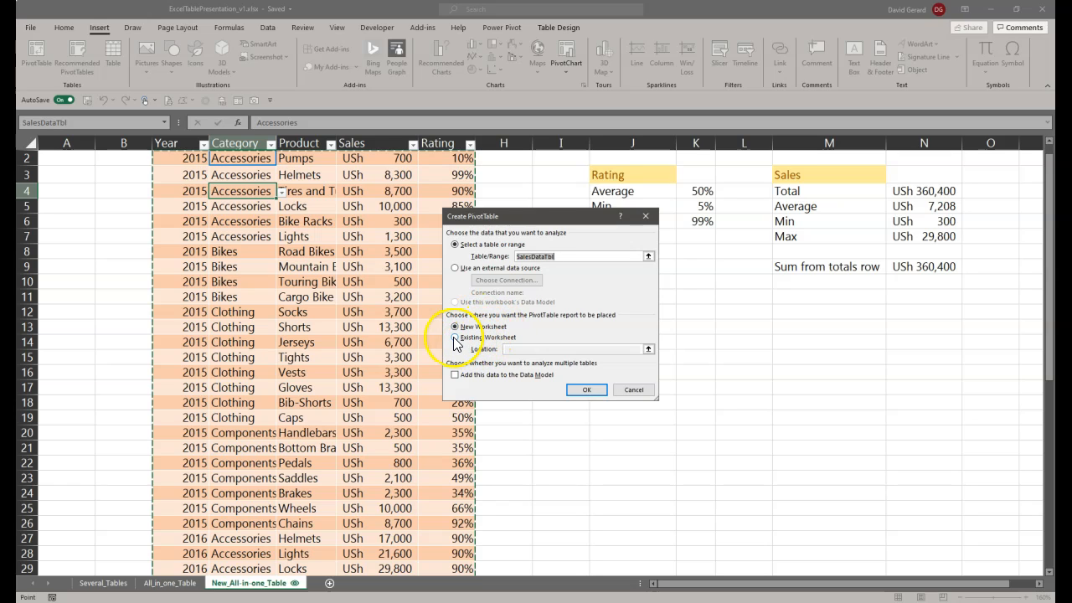
click(498, 339)
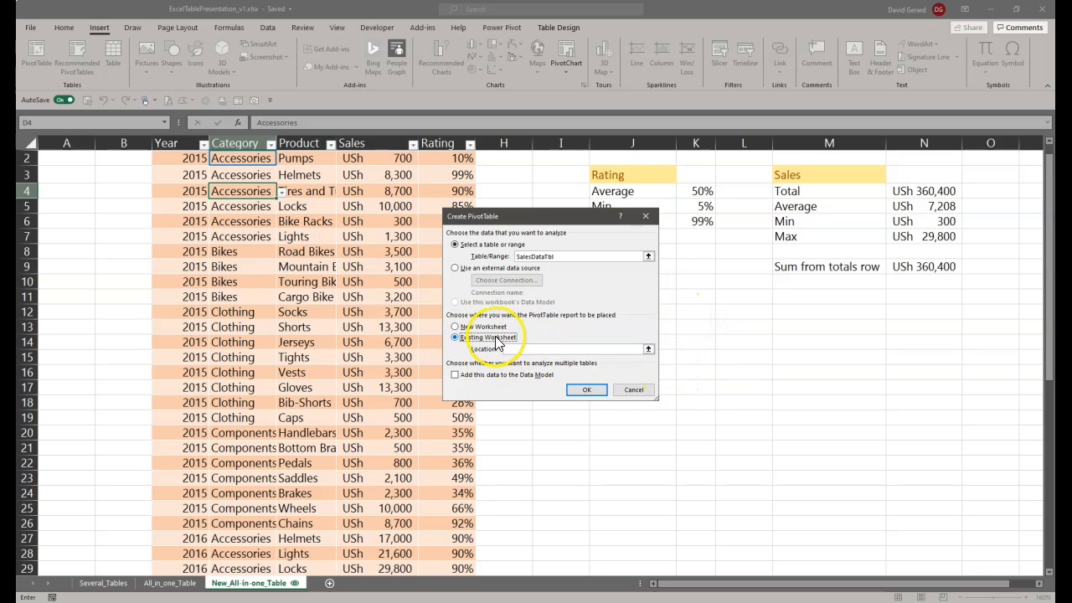
click(629, 391)
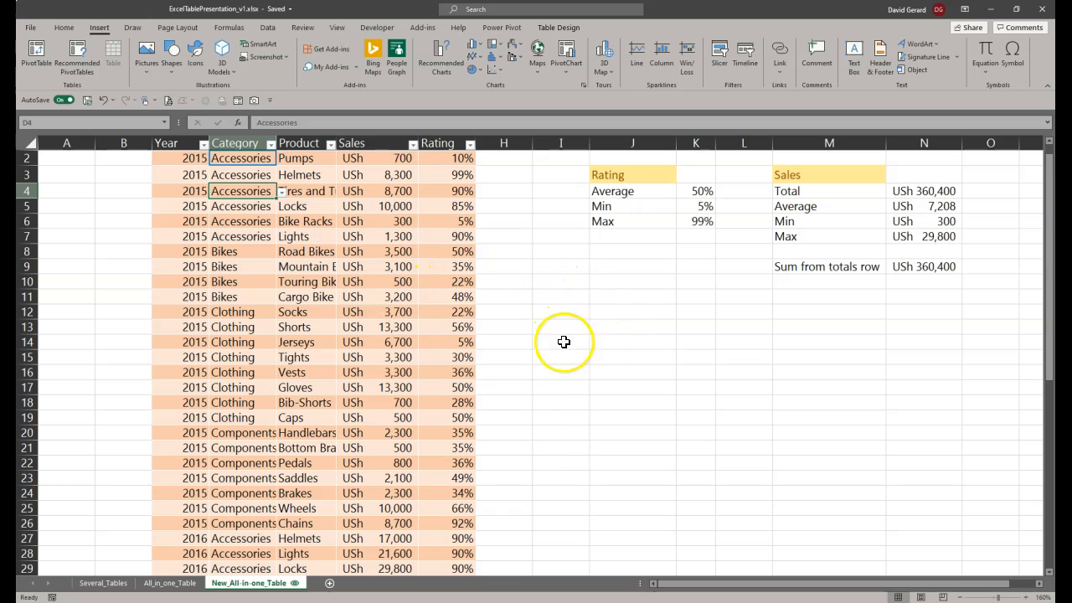
Step: Insert a PivotTable based on the SalesDataTbl table at cell J12 of the existing New_All-in-one_Table worksheet
click(625, 311)
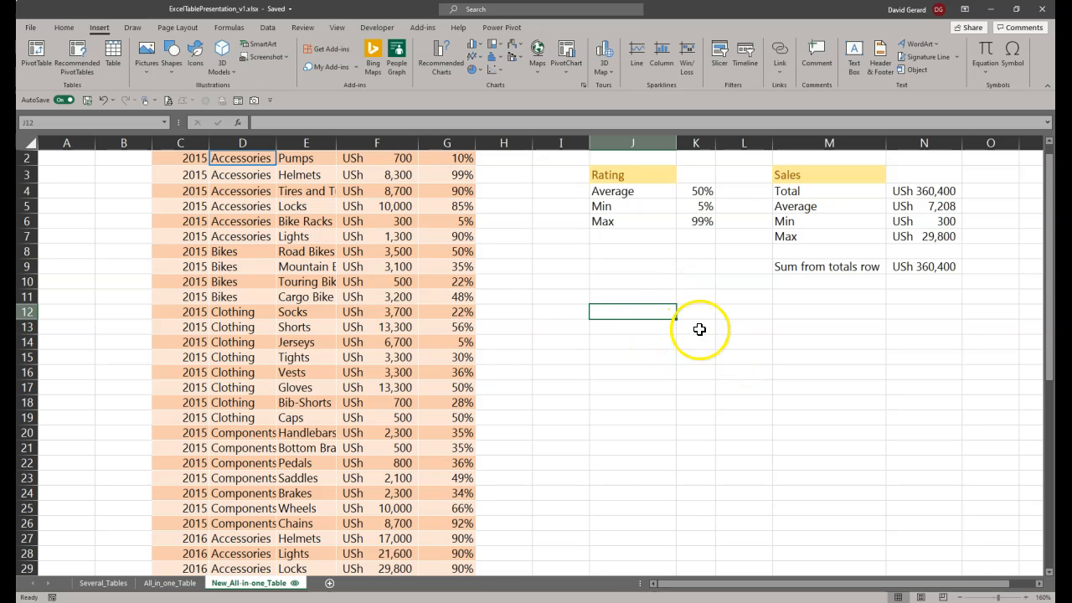
click(34, 58)
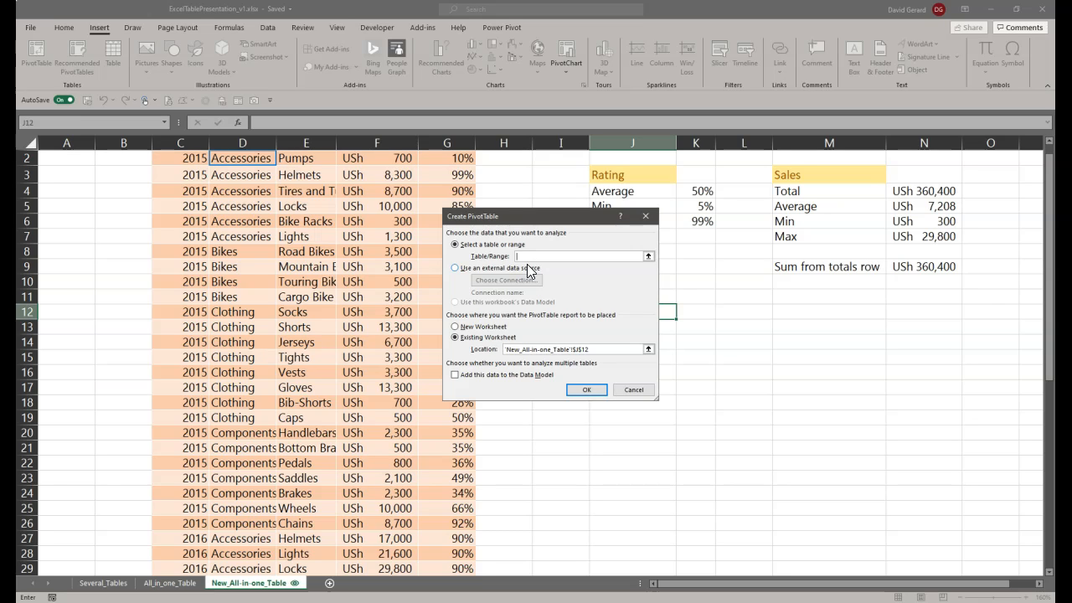
text(ales)
drag(557, 256, 493, 259)
text(salesdatatbl)
click(589, 390)
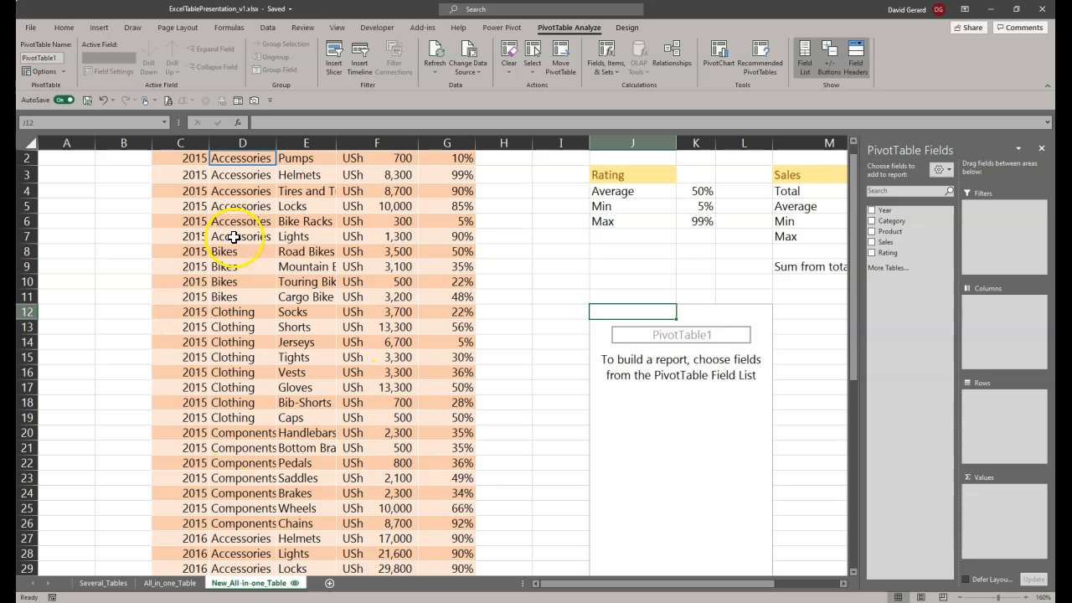
Step: Add the Sales field to the new PivotTable's values as a sum
scroll(273, 411, up, 1)
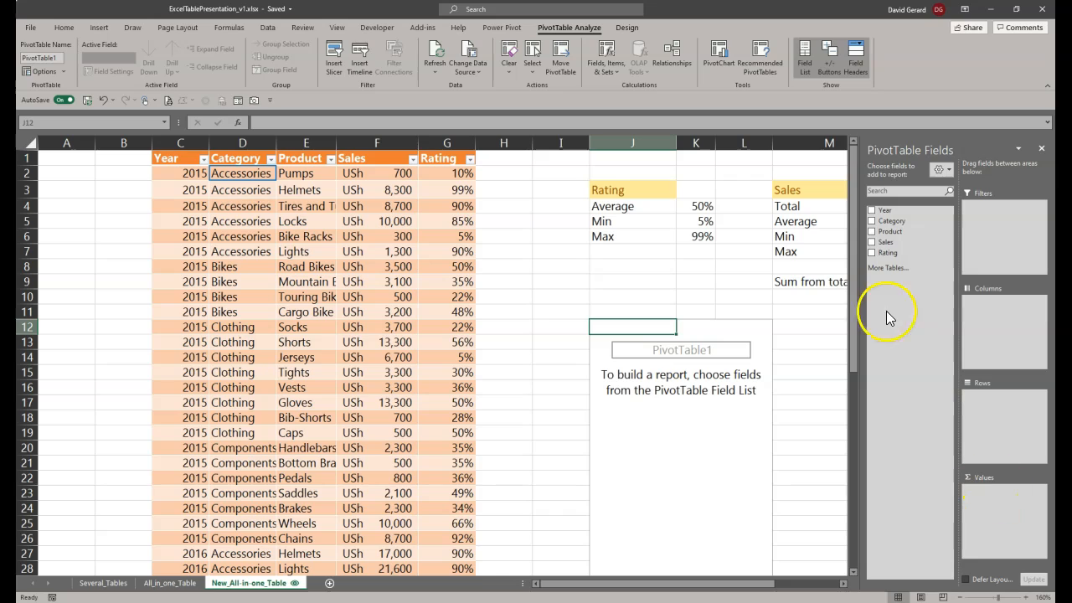
drag(886, 244, 1009, 505)
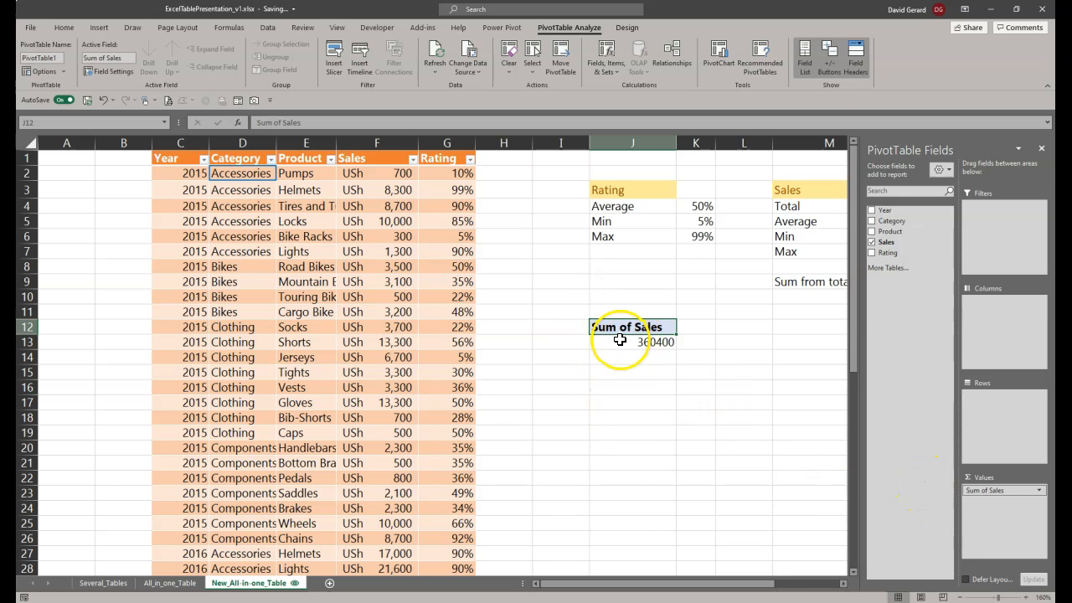
drag(674, 583, 727, 593)
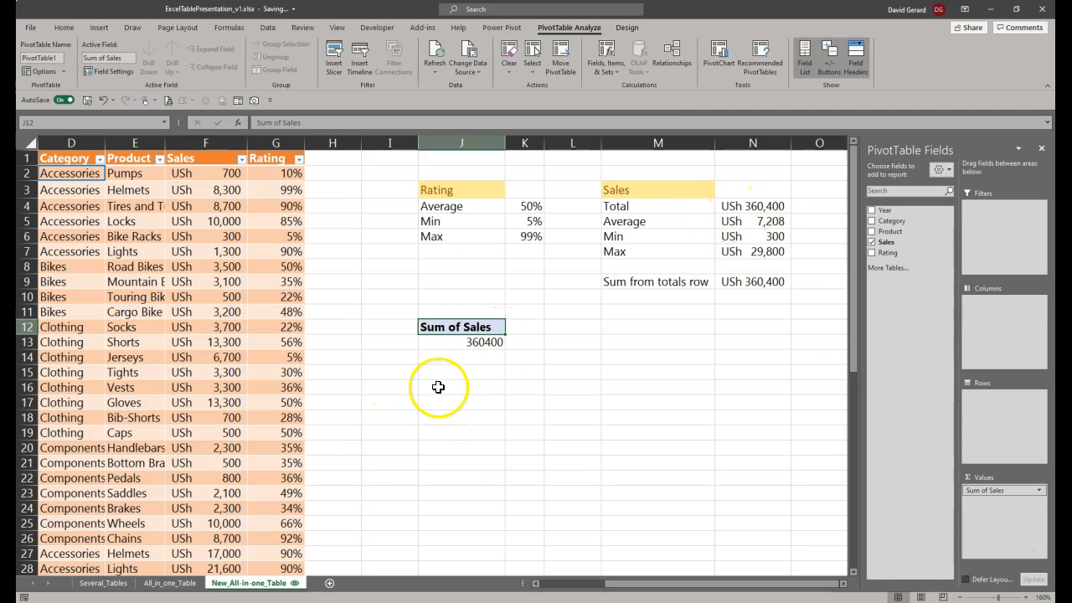
mouse_move(461, 343)
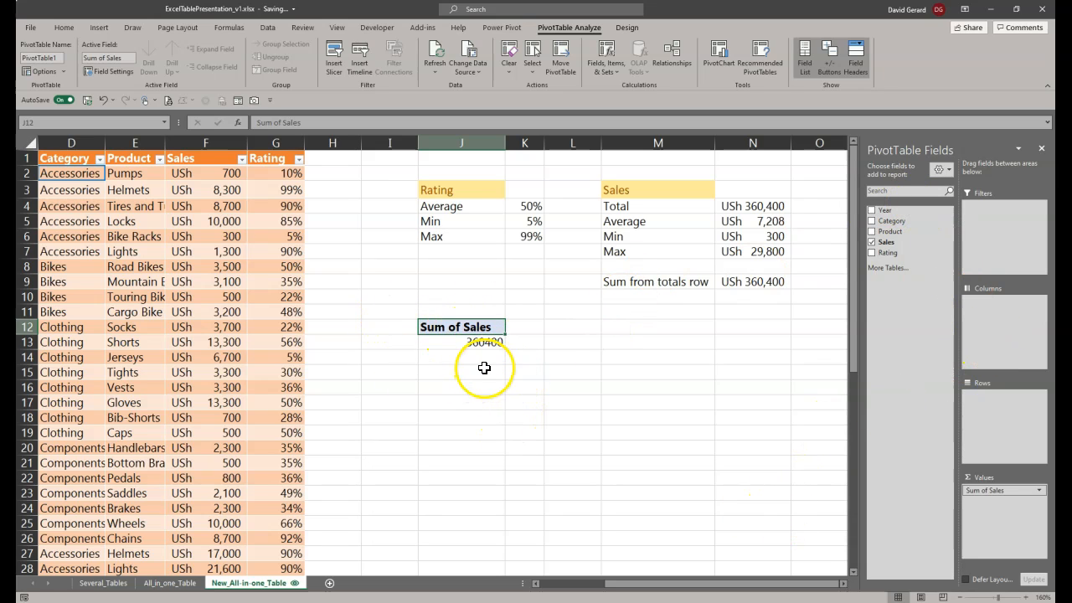
Step: Break the PivotTable's sales down by Category in rows and widen column K so the full numbers fit
drag(904, 221, 954, 310)
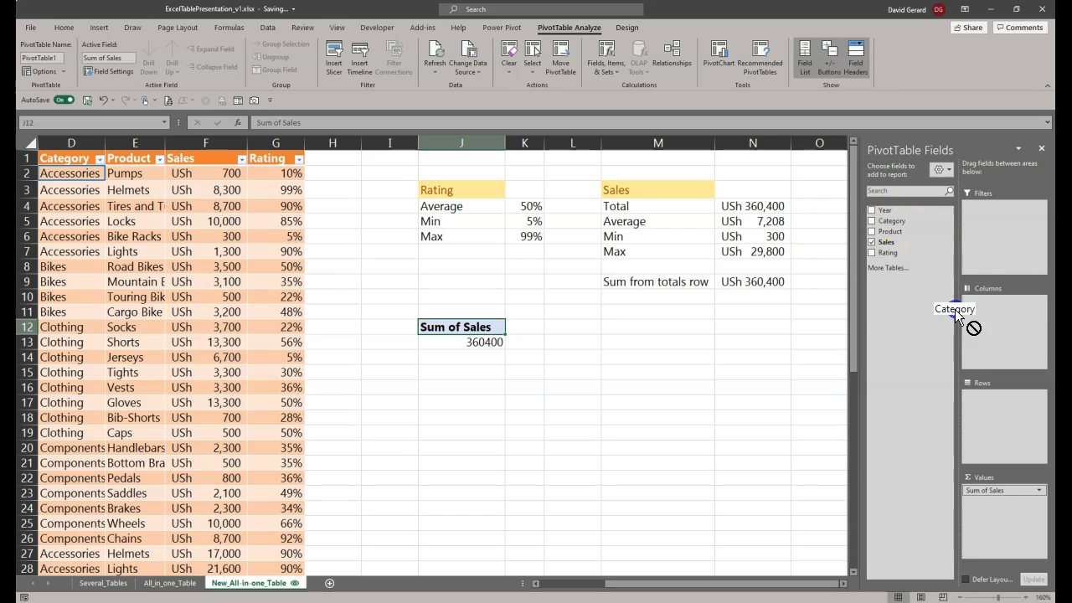
drag(928, 345, 1002, 425)
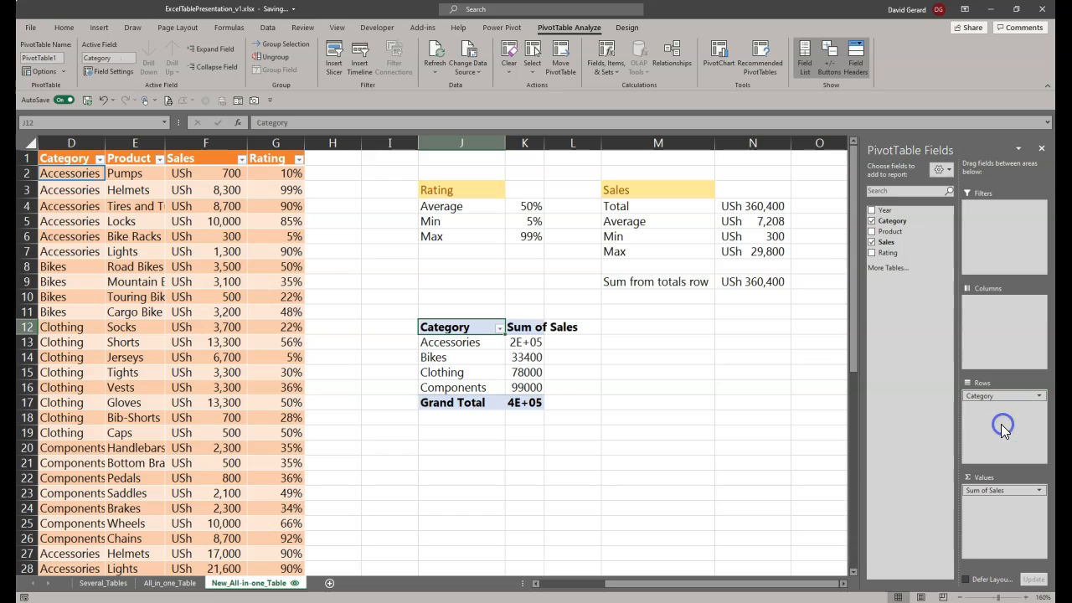
drag(455, 341, 469, 395)
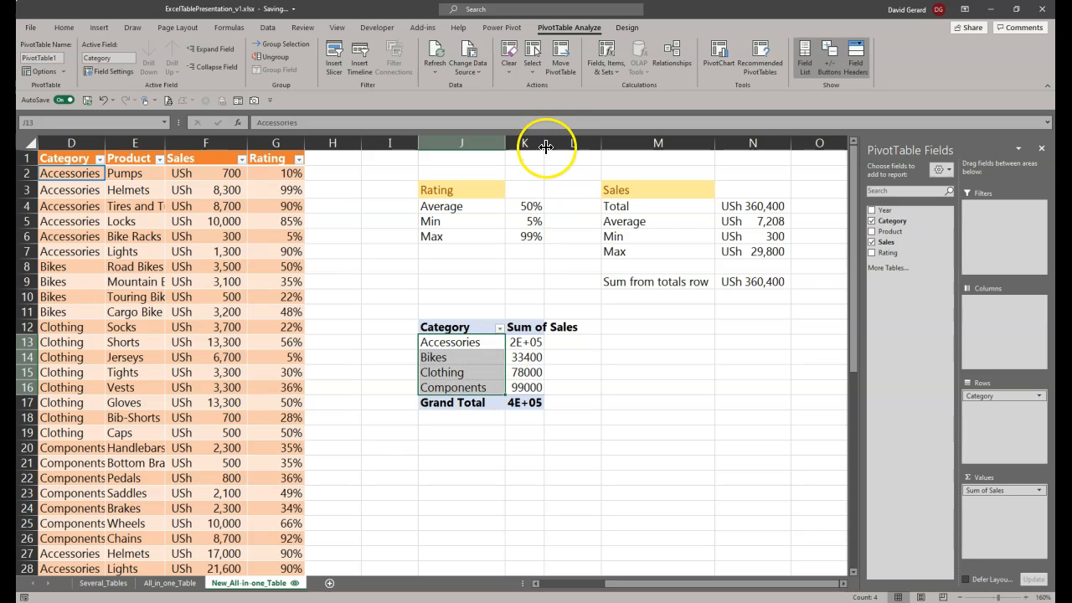
drag(545, 146, 558, 149)
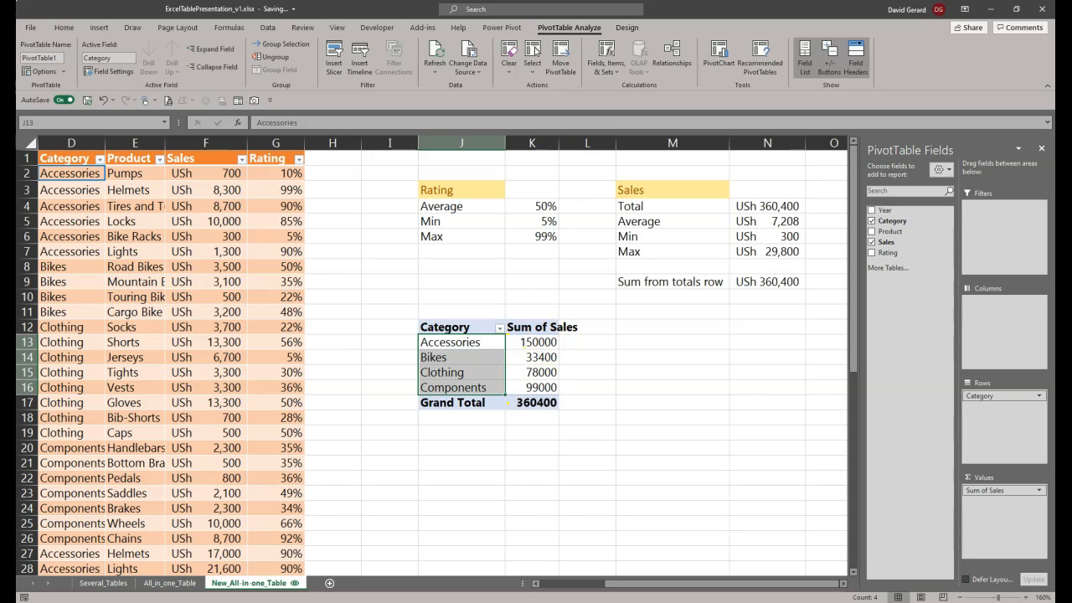
Step: Set the custom name of the PivotTable's Sales value field to "Total sales"
click(1041, 492)
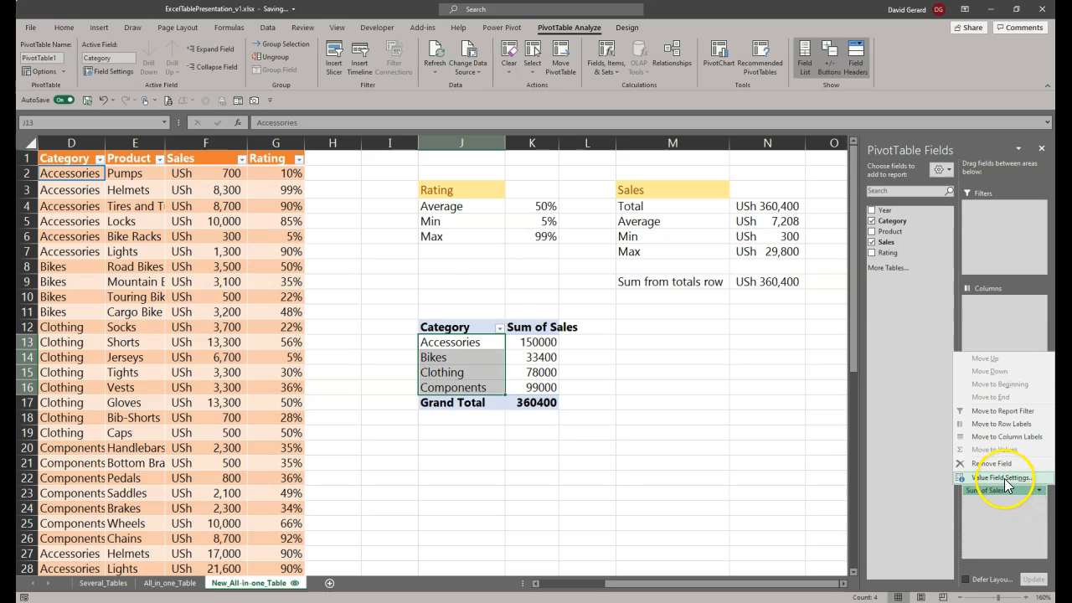
click(1003, 478)
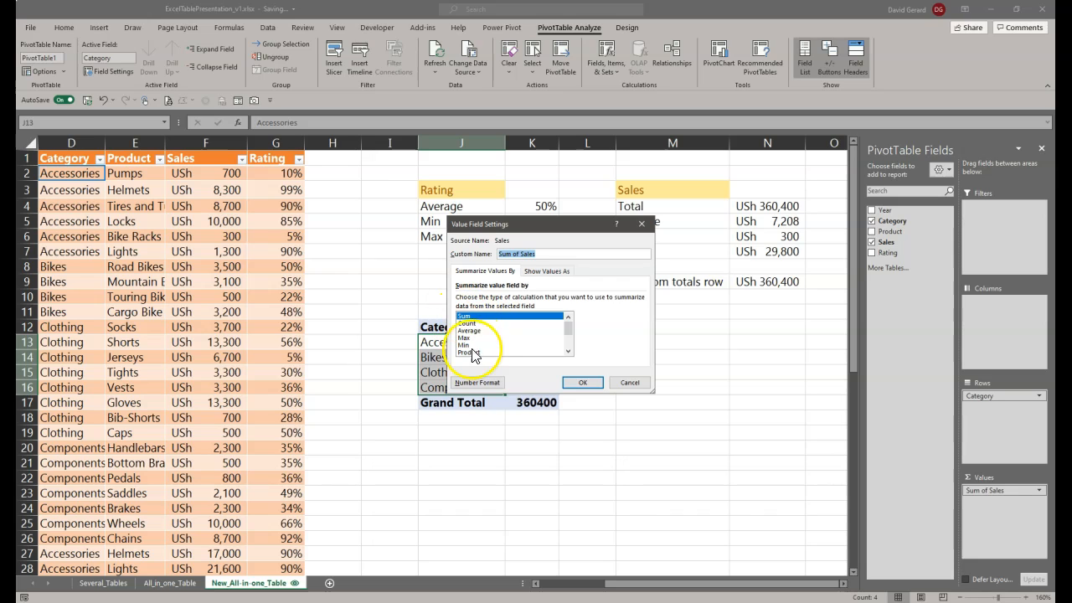
click(540, 253)
Step: Format the PivotTable's Sales value field as Number with 0 decimal places and a 1000 separator, and apply the field settings
click(479, 384)
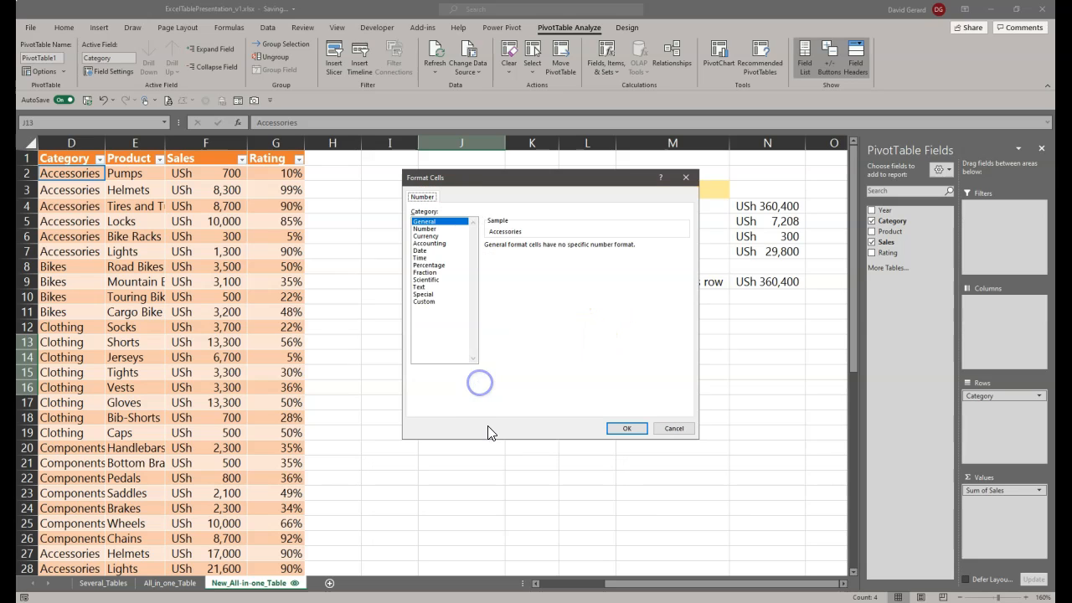
click(428, 237)
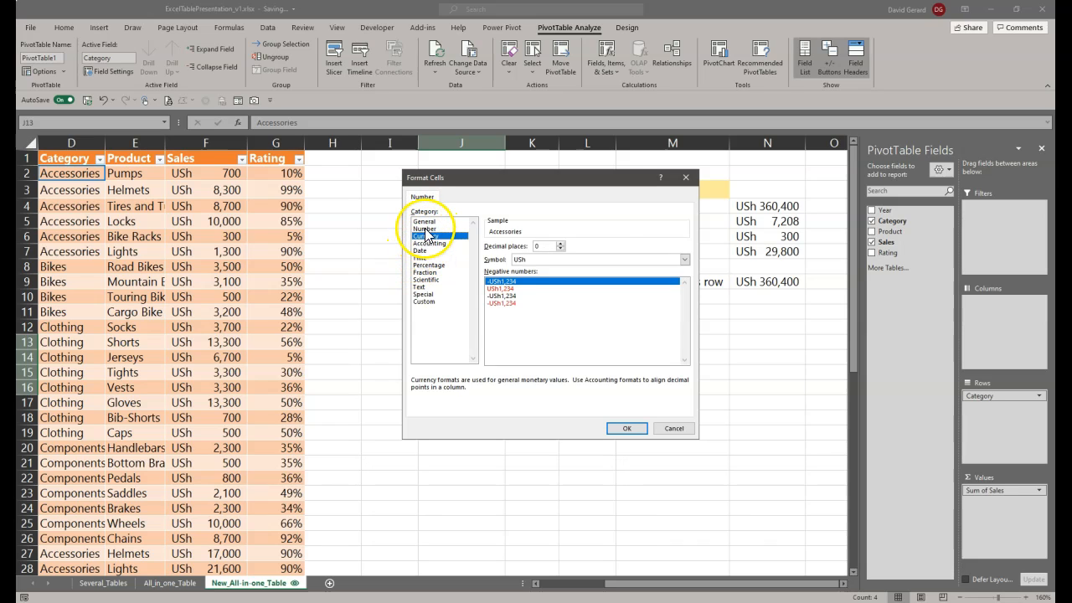
click(424, 228)
click(489, 260)
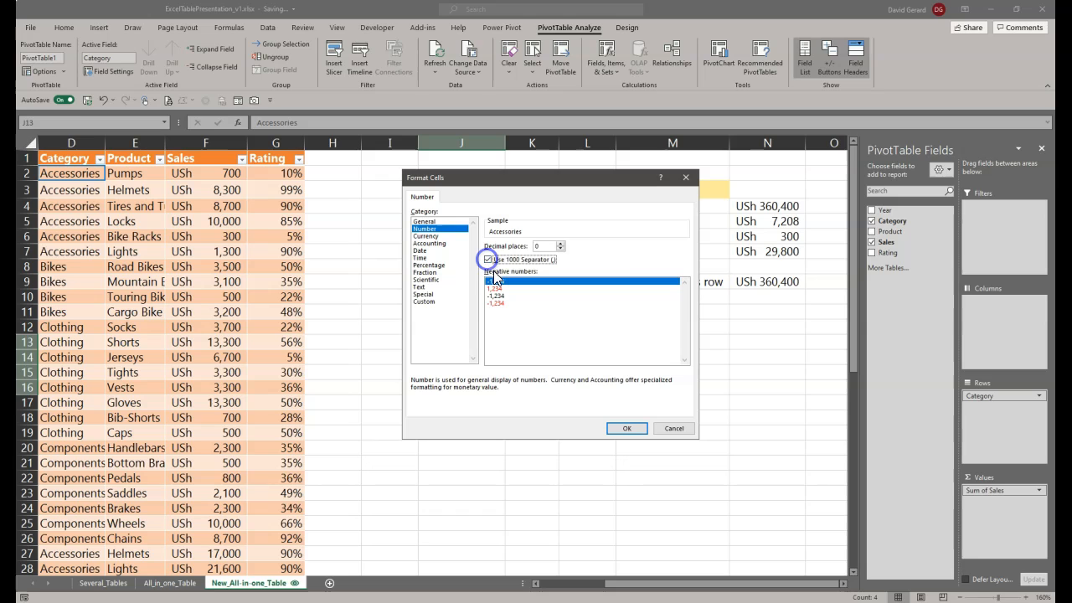
click(633, 428)
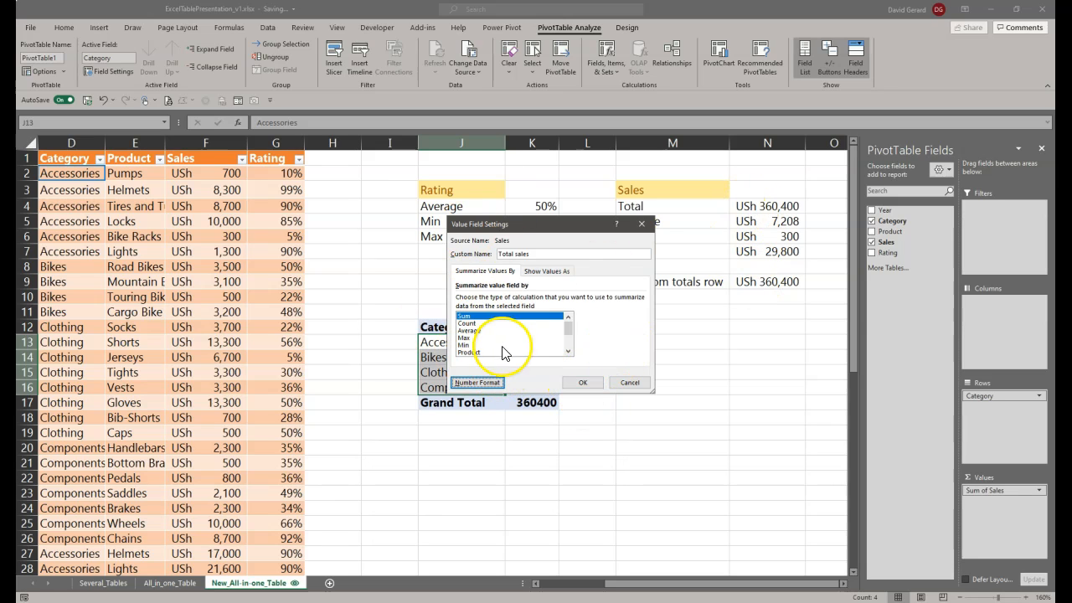
click(583, 382)
click(593, 388)
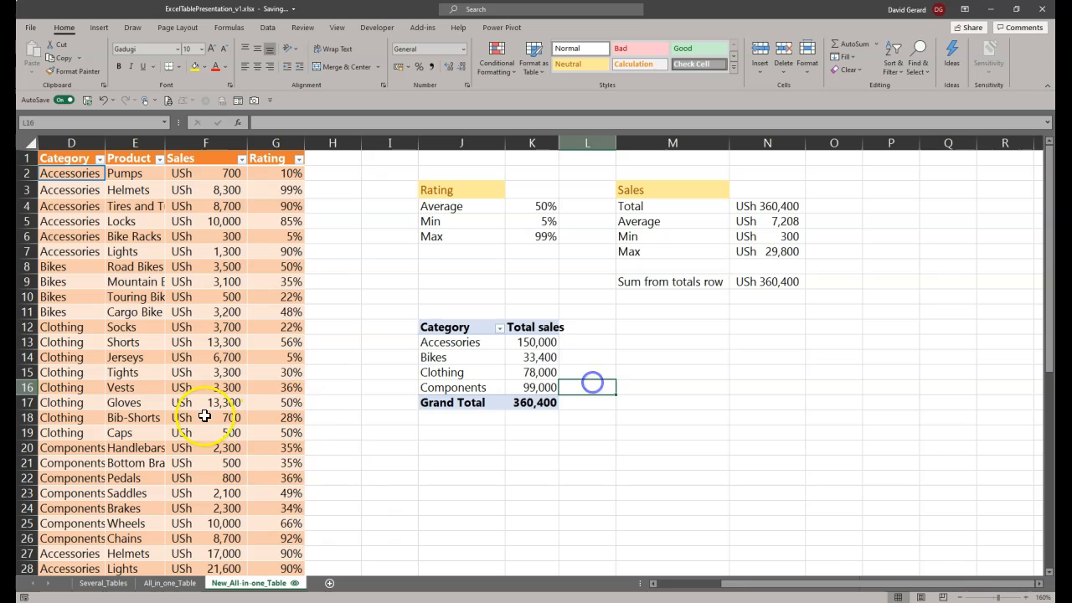
Step: Split the PivotTable's category sales across columns by adding the Year field to the column area
click(536, 343)
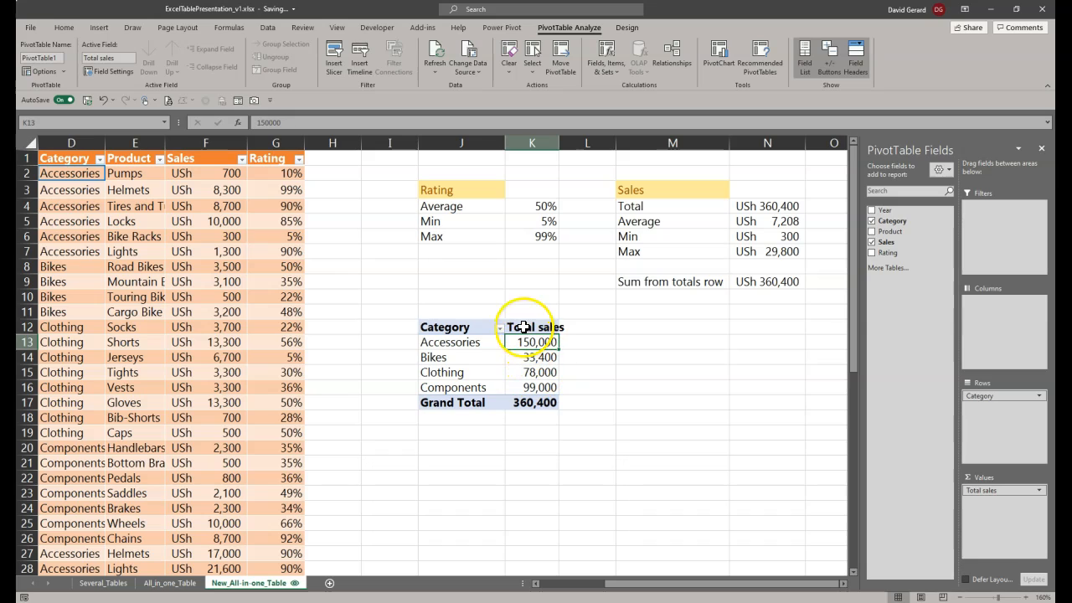
click(520, 326)
mouse_move(542, 397)
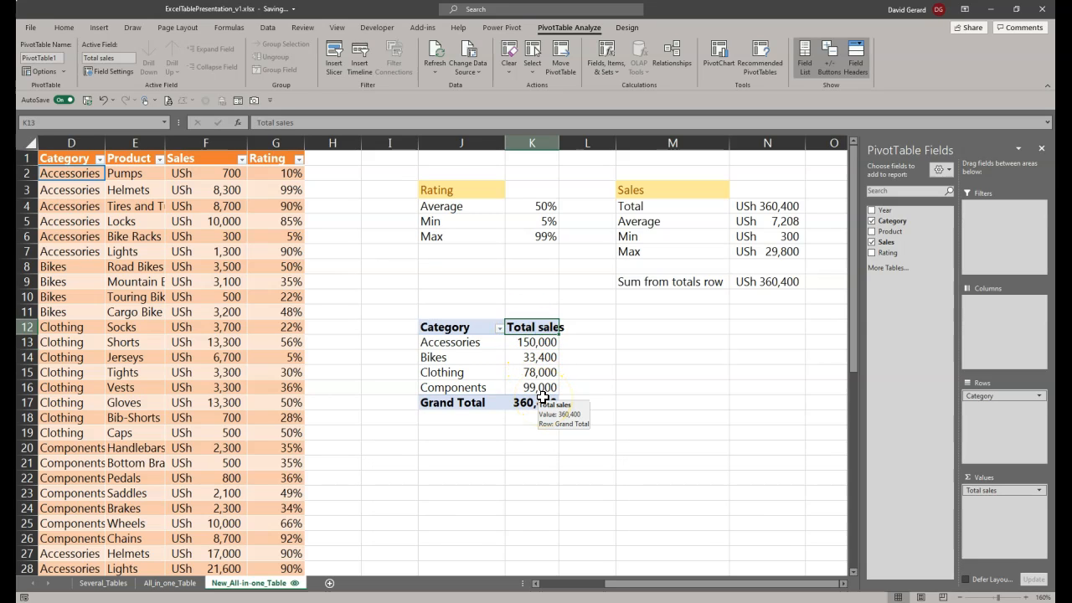
click(435, 326)
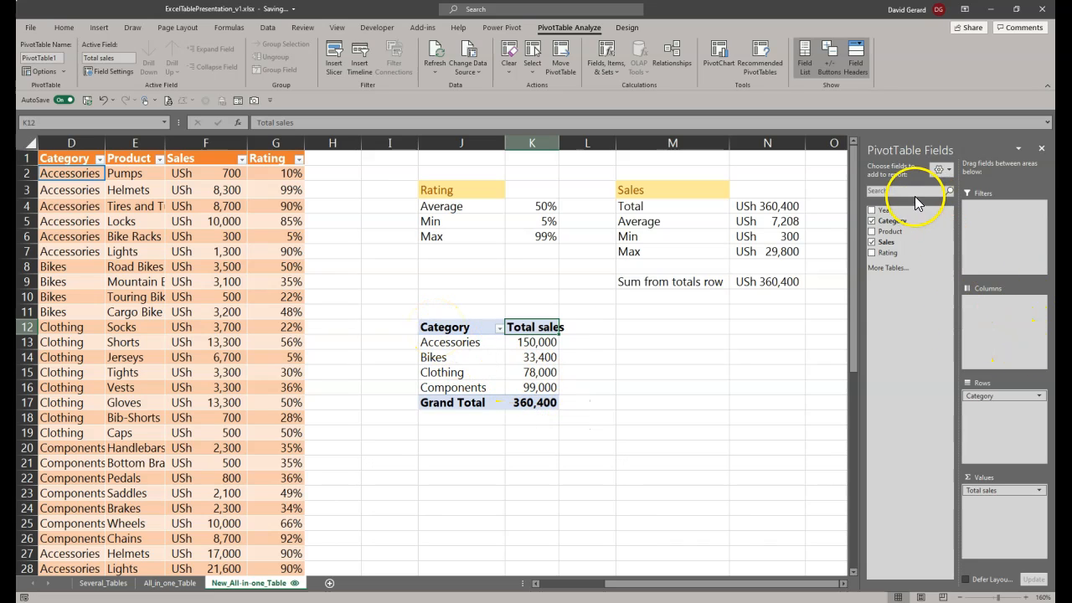
drag(882, 209, 1027, 334)
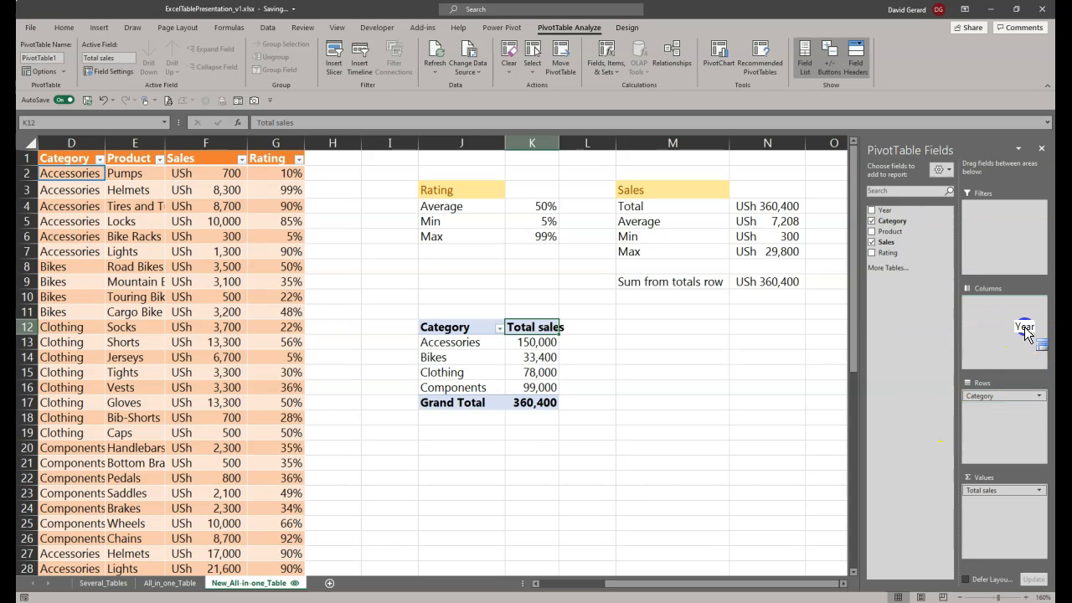
drag(1026, 332, 1025, 329)
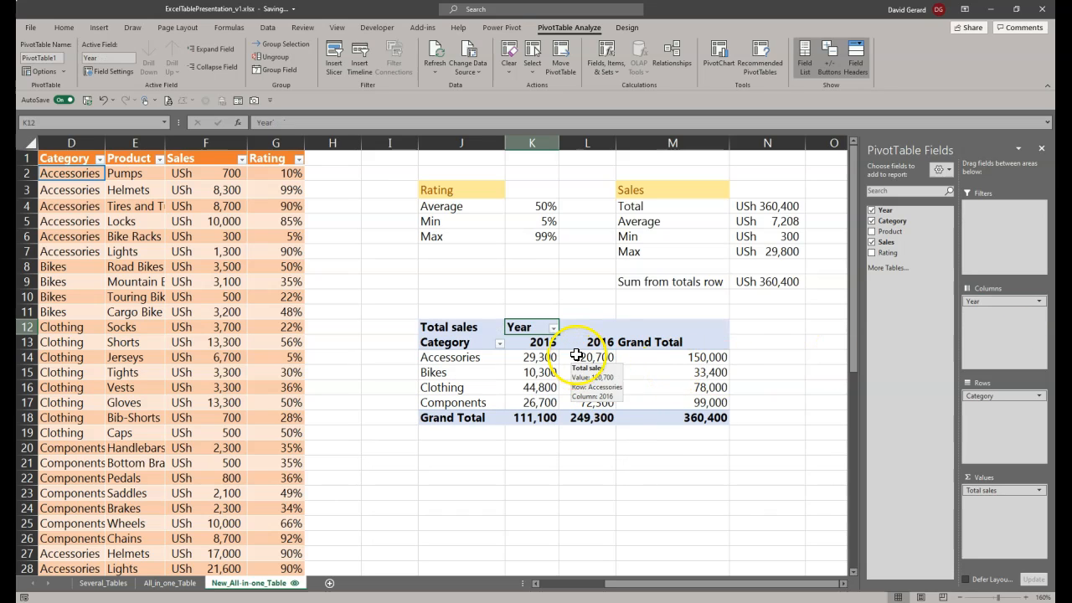
Step: Examine the PivotTable's 2015 and 2016 sales columns and their grand totals for each year
drag(546, 343, 556, 415)
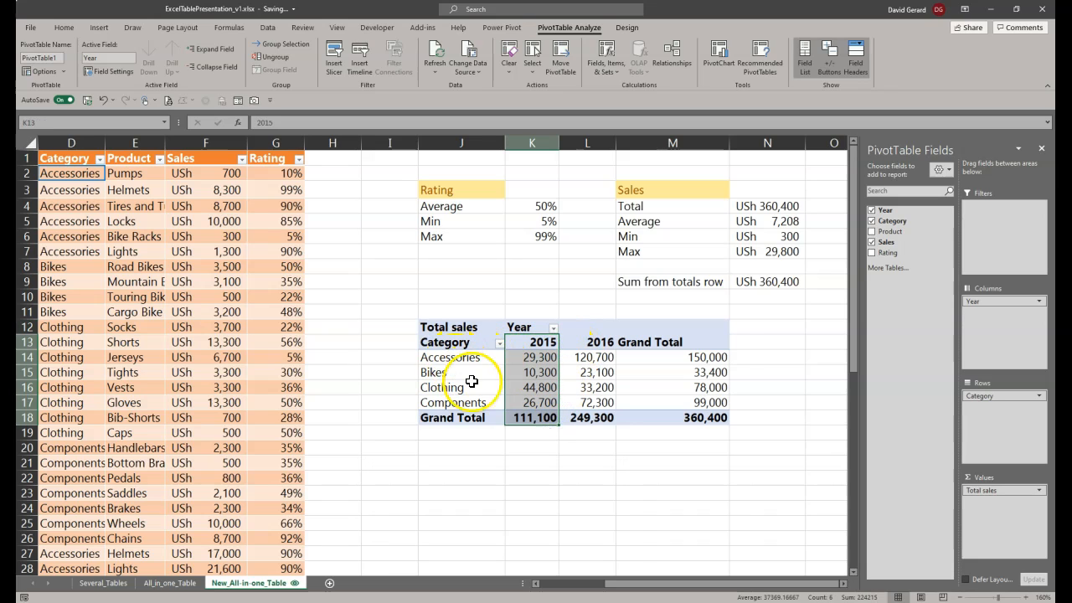
click(540, 342)
drag(606, 342, 601, 416)
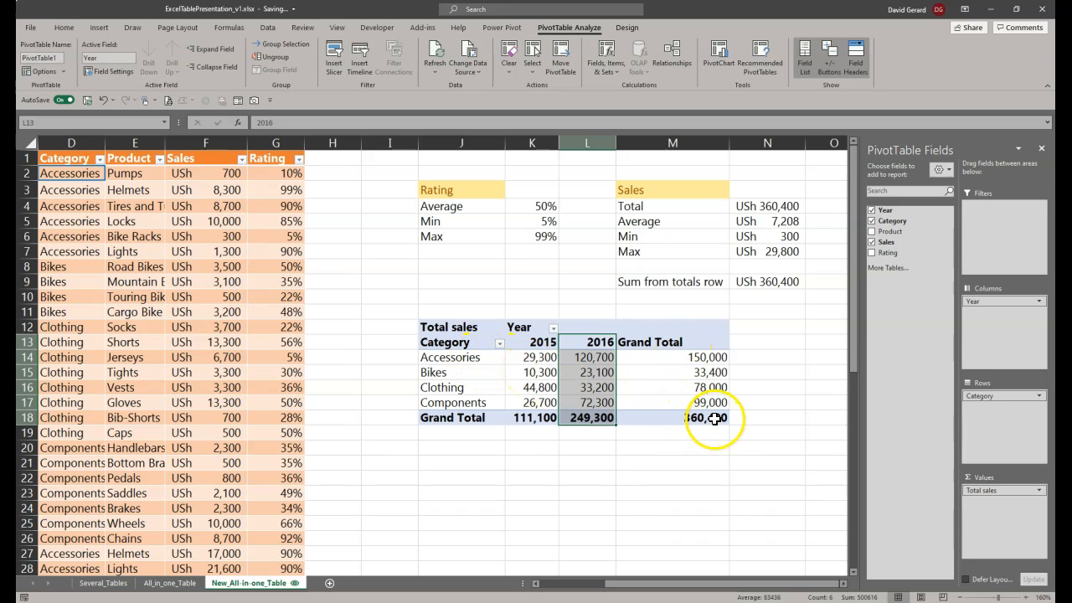
drag(516, 420, 582, 423)
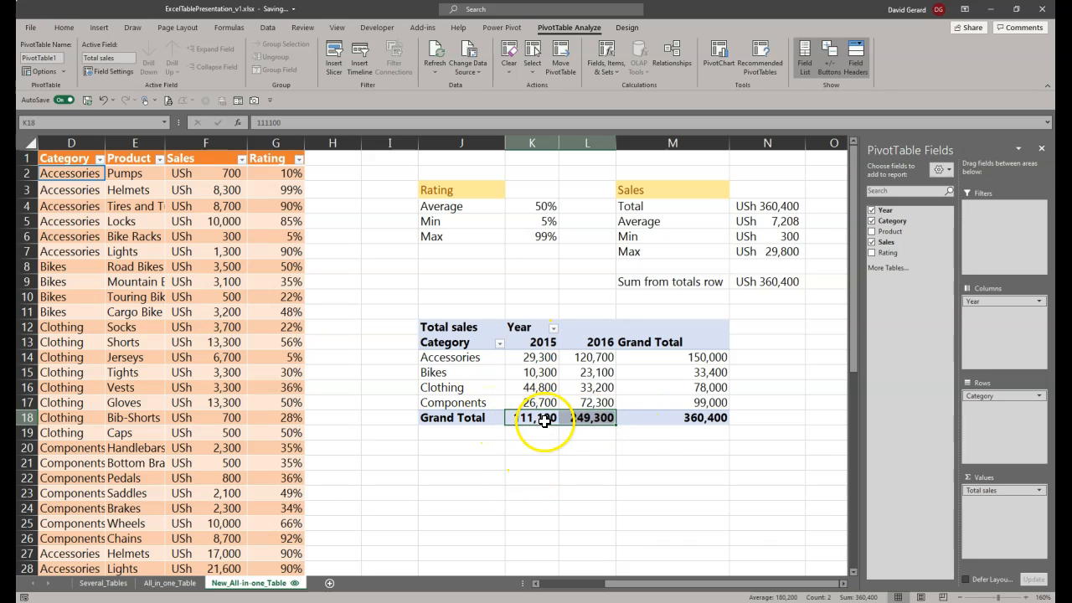
mouse_move(594, 419)
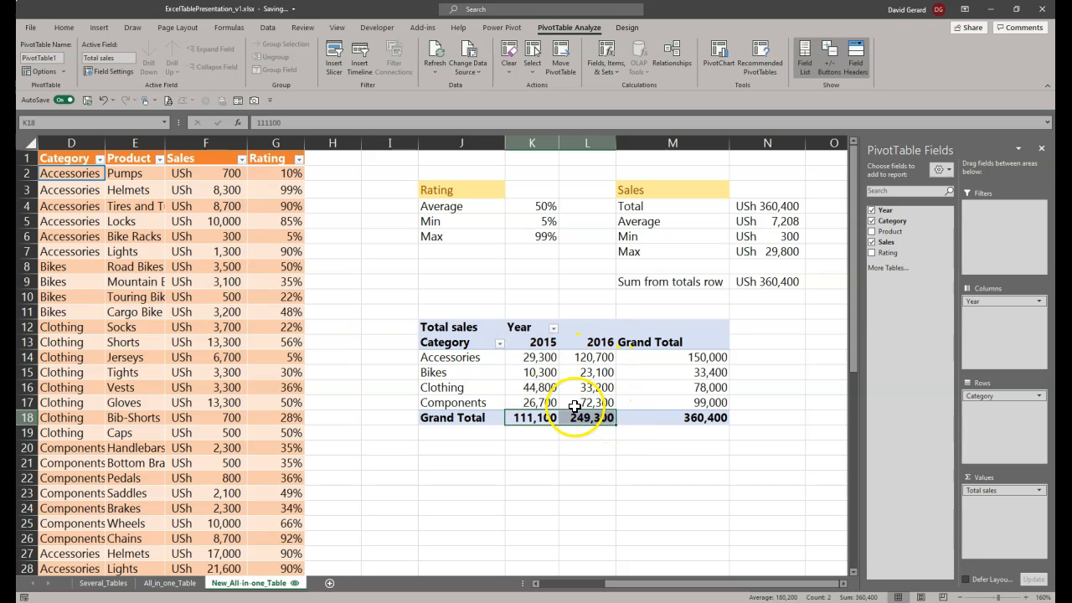
Step: Examine the source table rows and the PivotTable's 2015 and 2016 column headings
mouse_move(576, 406)
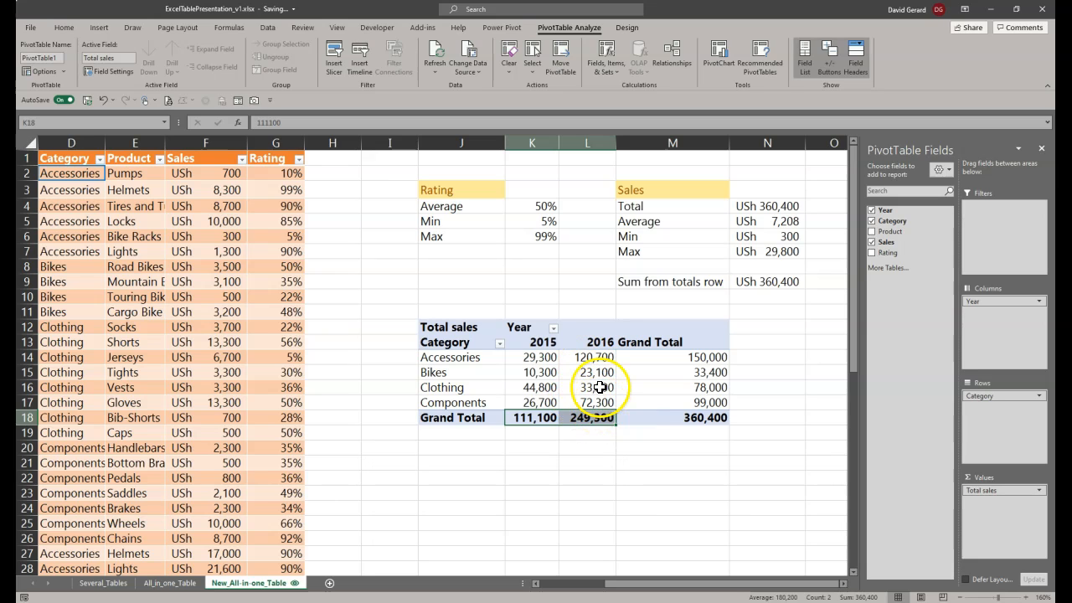
click(111, 328)
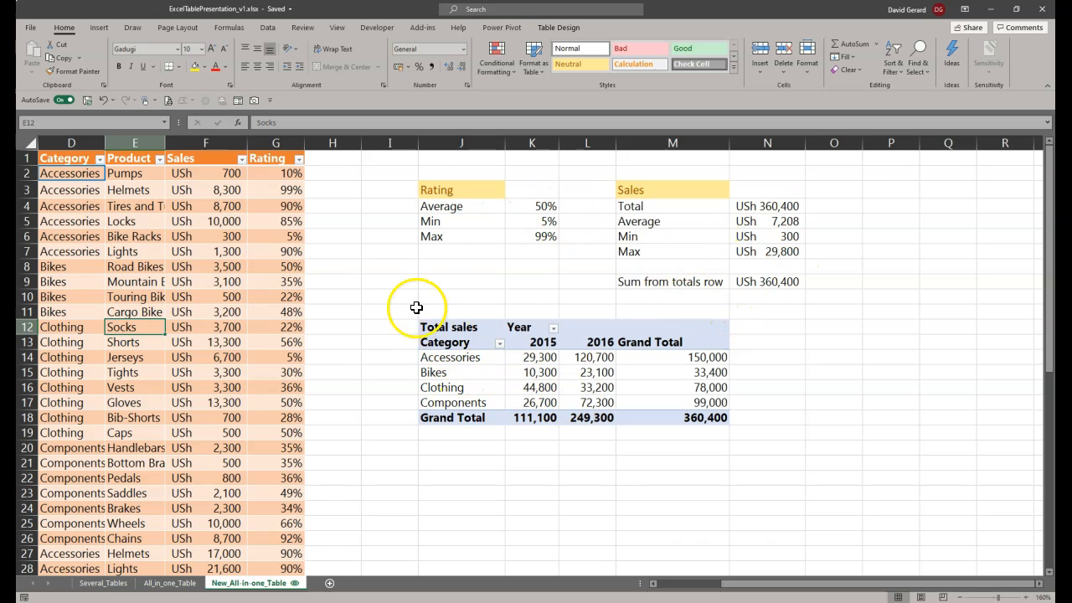
click(536, 342)
click(604, 341)
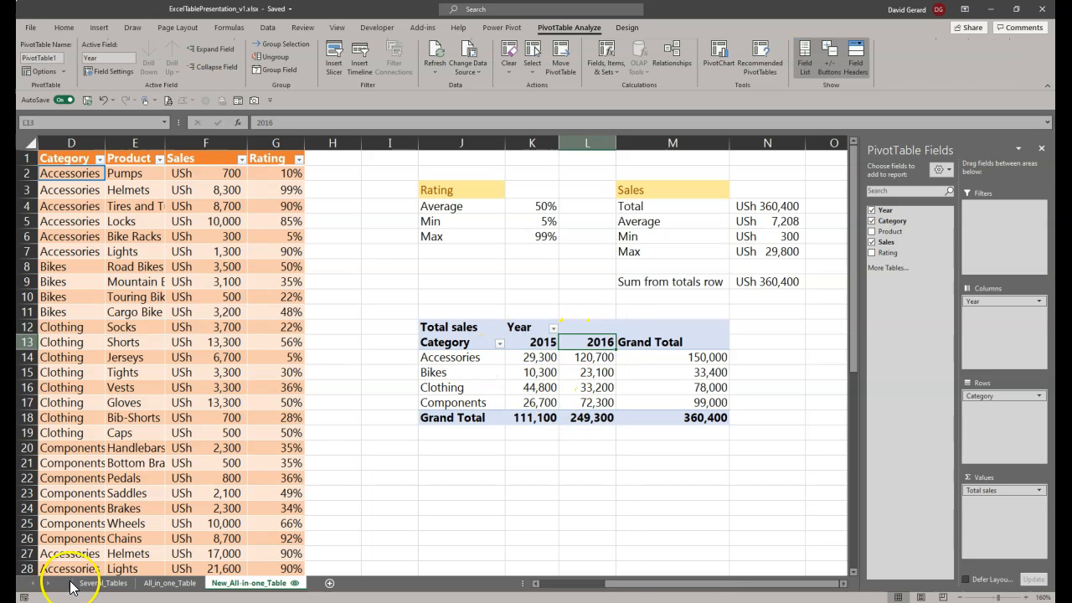
Step: Select the Sales 2017 tables in columns J to L of the Several_Tables sheet, and return to New_All-in-one_Table
click(99, 583)
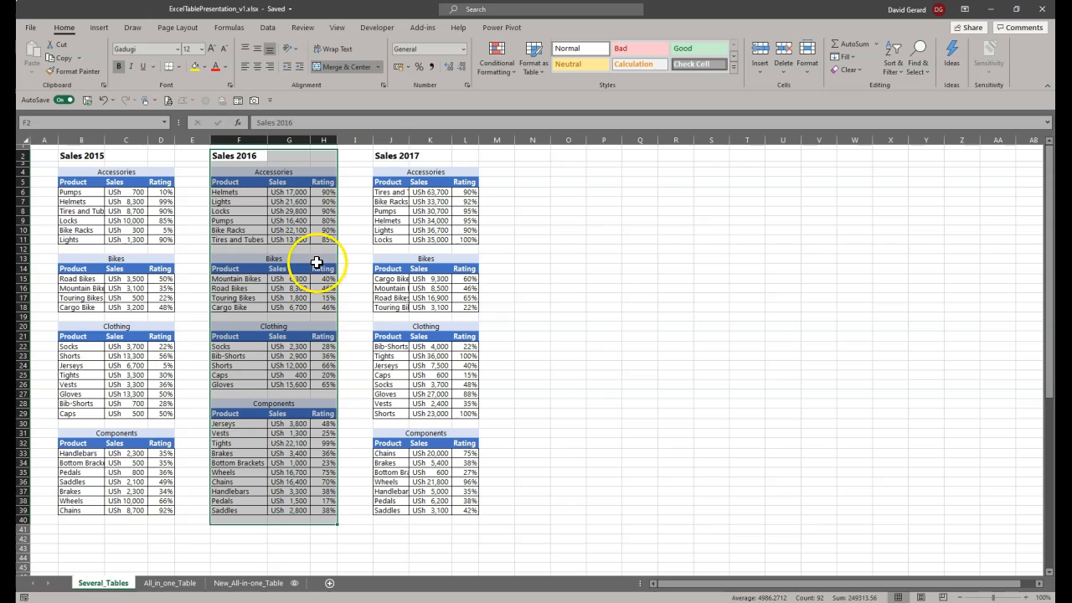
drag(376, 154, 472, 528)
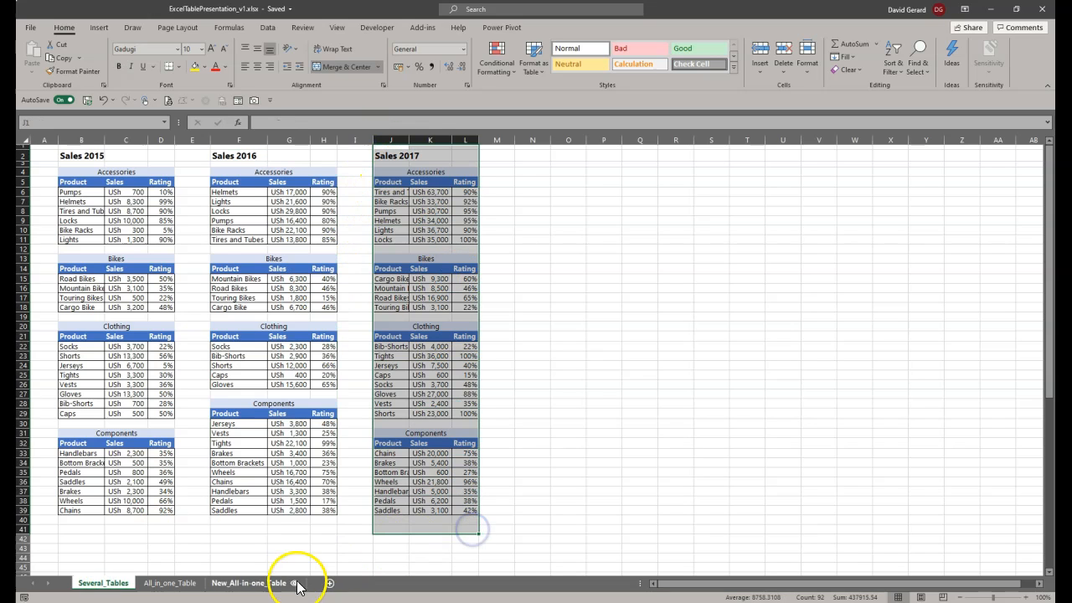
click(245, 583)
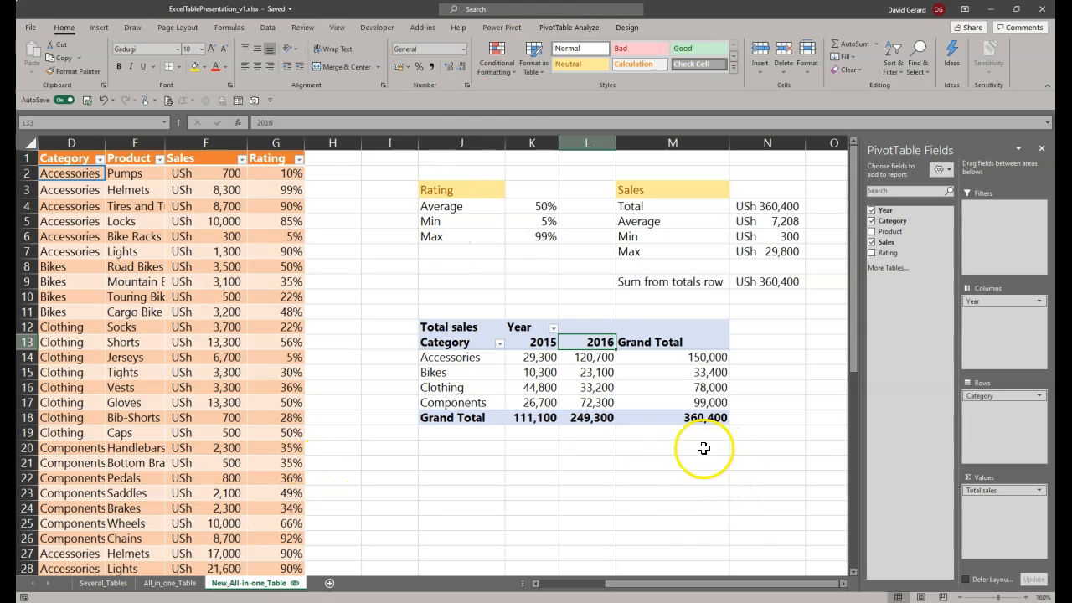
Step: Move the range around the PivotTable, starting at I11, so that it occupies J13:O22
click(413, 309)
drag(413, 310, 740, 440)
drag(477, 302, 517, 337)
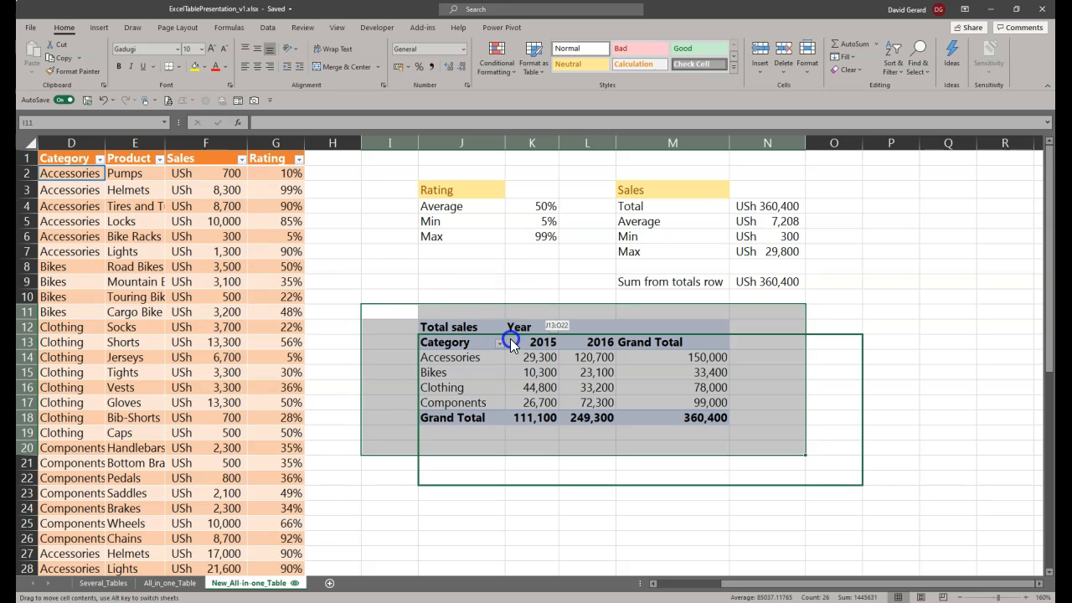
drag(510, 339, 510, 338)
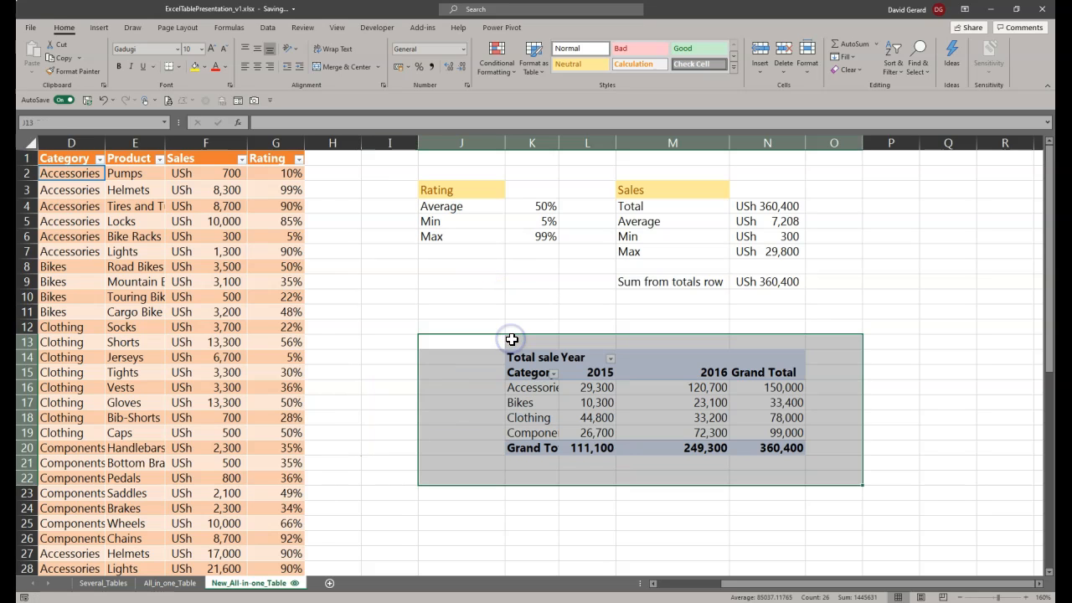
click(670, 406)
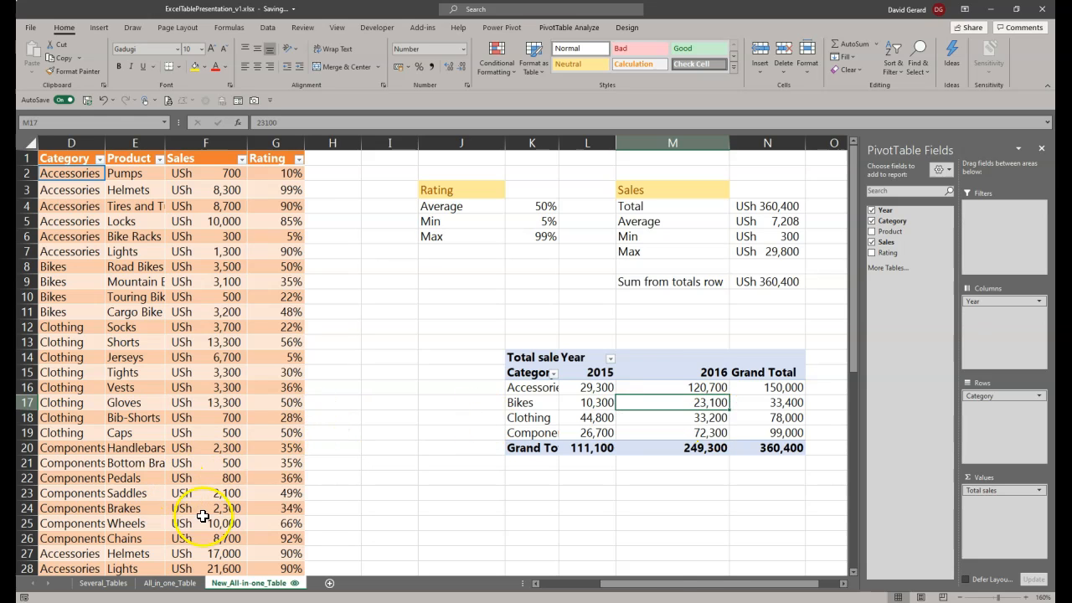
Step: Copy the selected Sales 2017 tables from Several_Tables and paste them as values at cell I50 of New_All-in-one_Table
drag(695, 586, 590, 586)
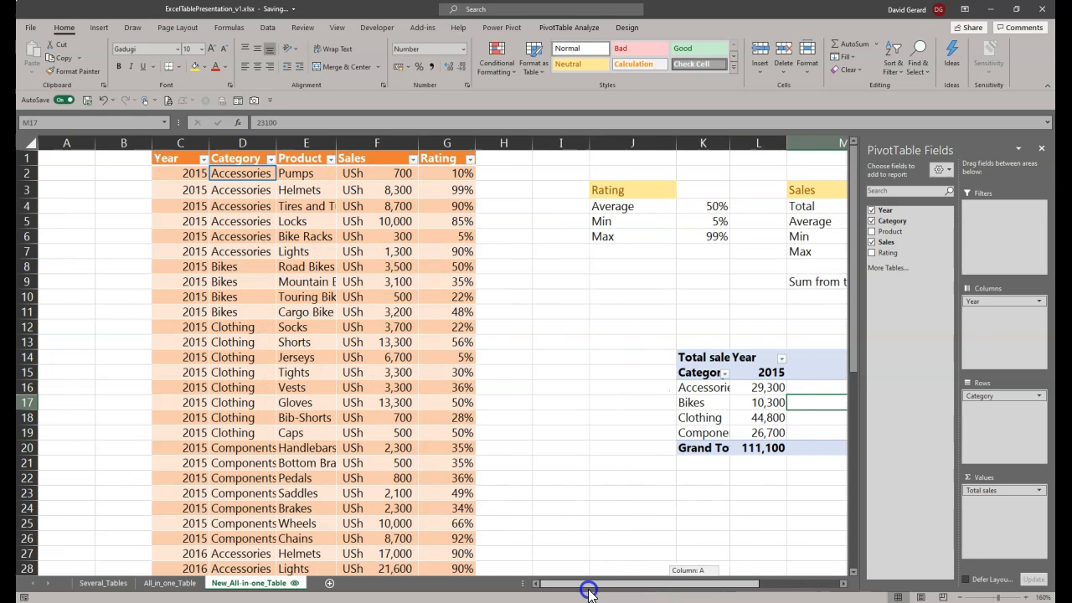
click(101, 583)
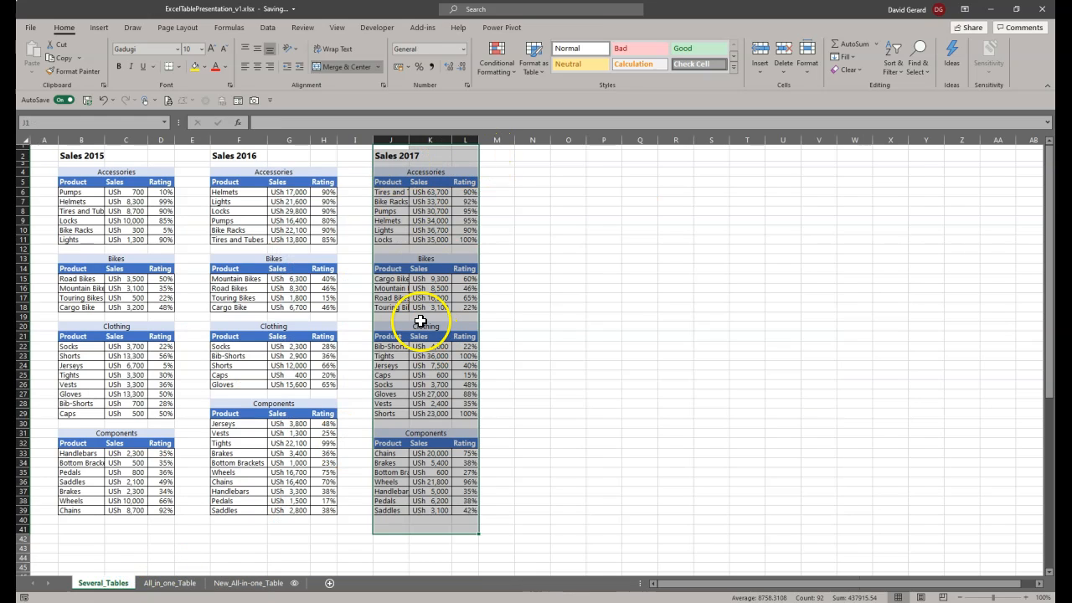
right_click(400, 225)
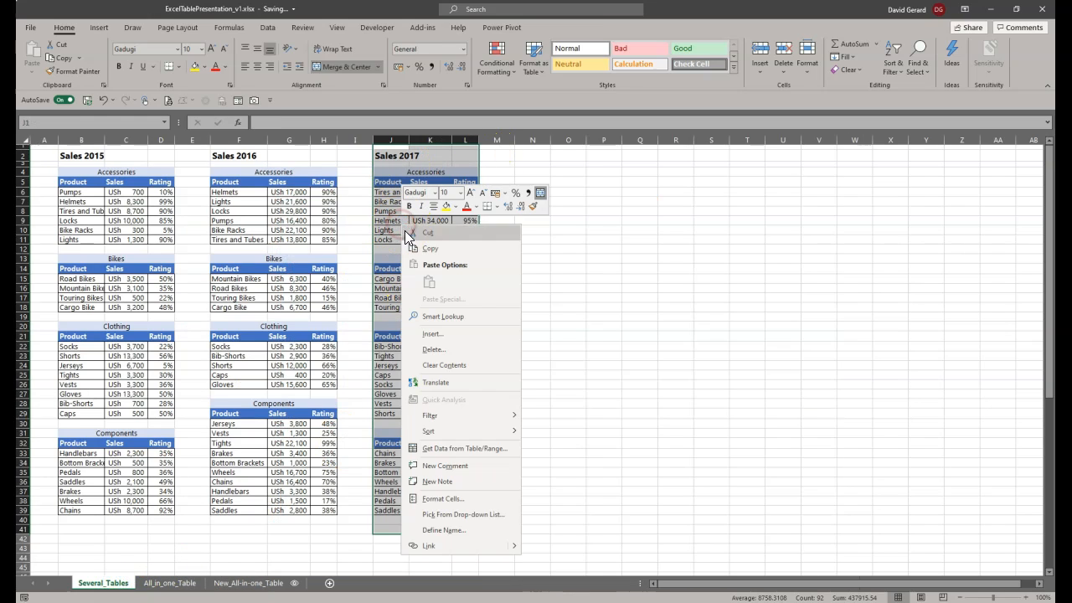
click(449, 248)
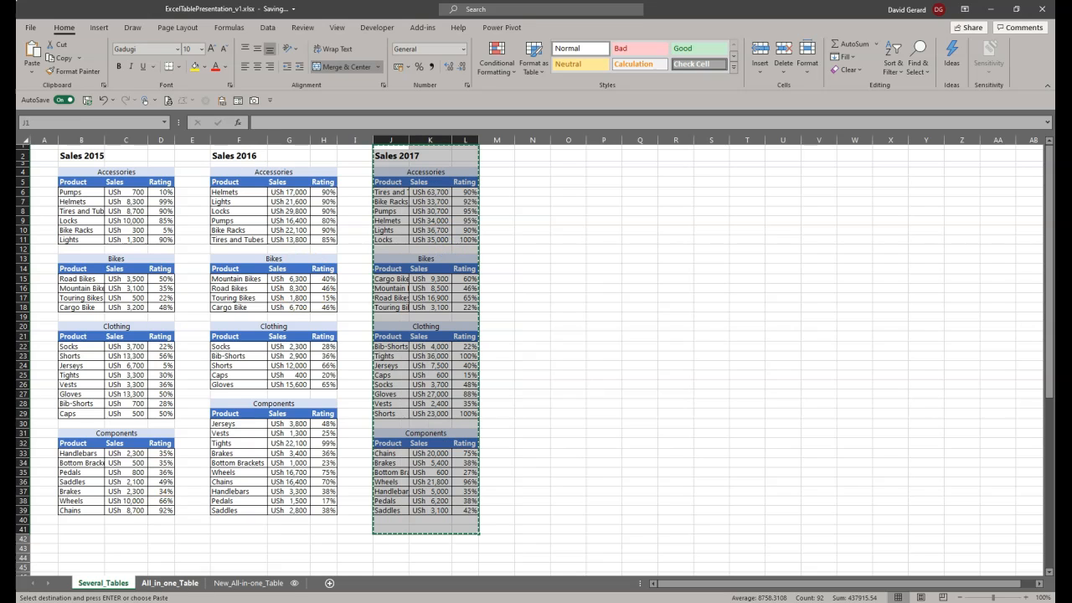
click(270, 583)
scroll(390, 469, up, 3)
scroll(390, 469, down, 12)
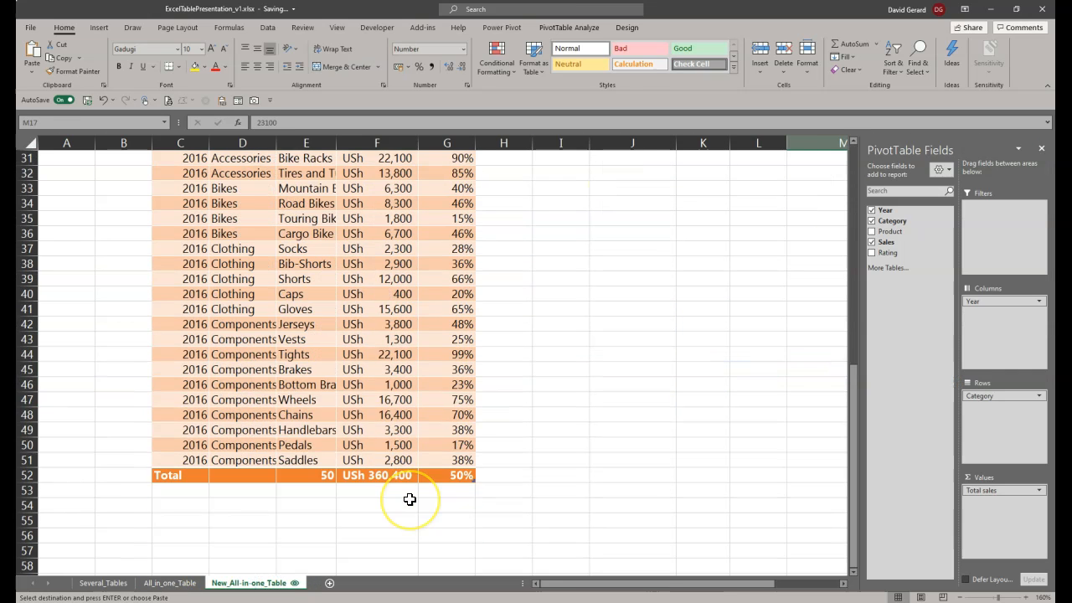
click(570, 312)
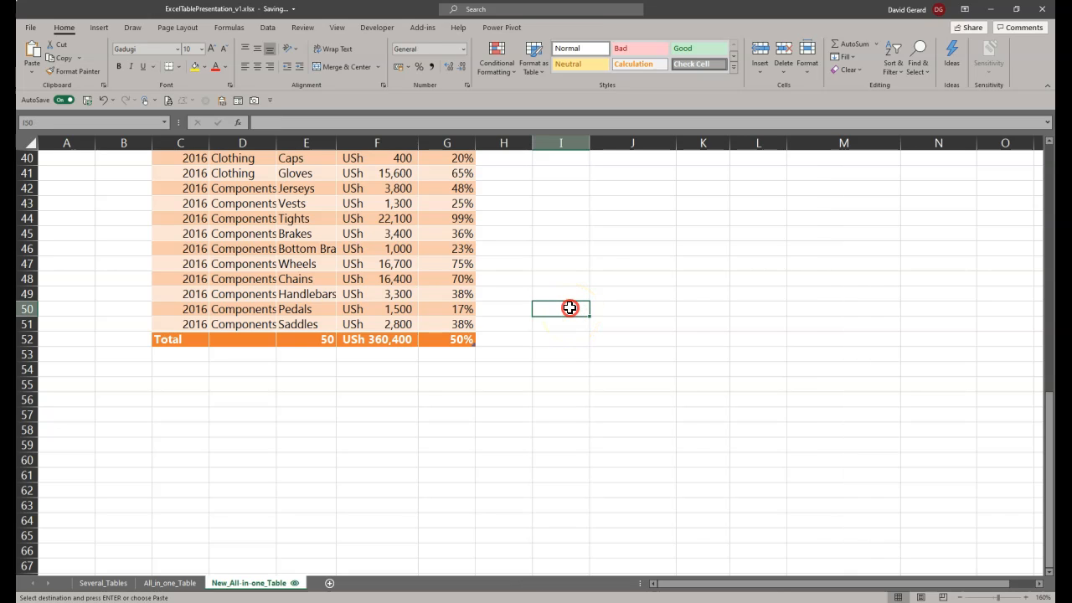
right_click(570, 308)
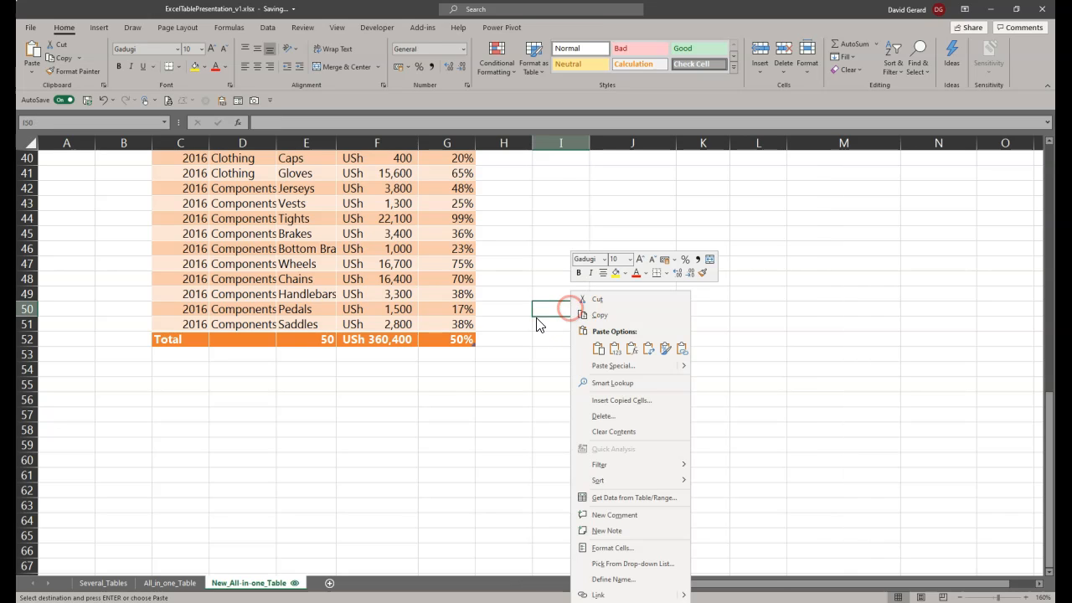
click(617, 351)
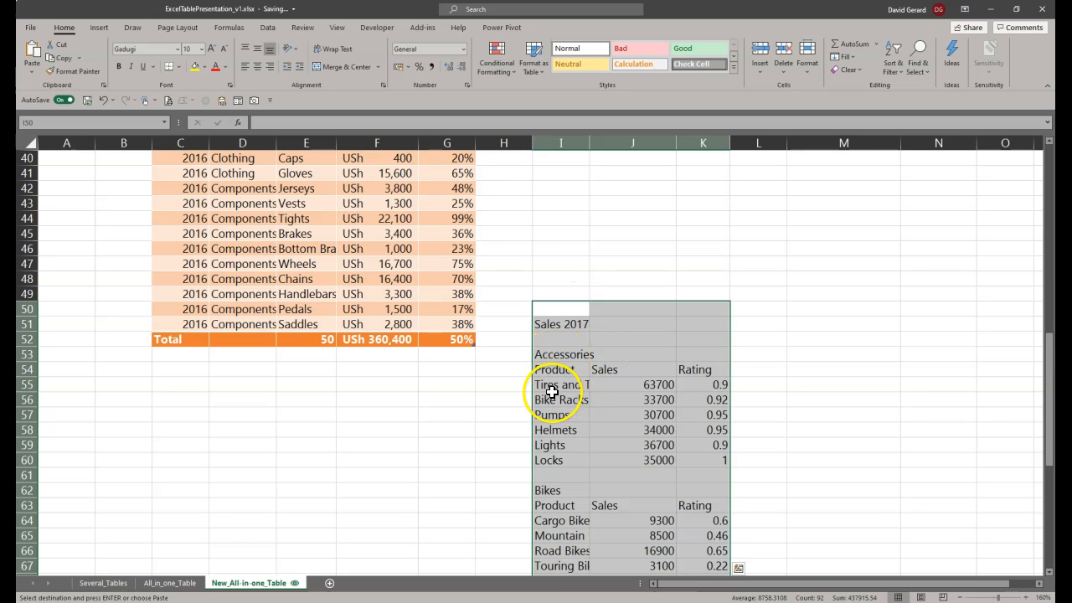
Step: Move the 2017 Accessories product rows to E53, directly beneath the total row, and extend the table through row 58
drag(556, 383, 692, 462)
drag(646, 376, 372, 359)
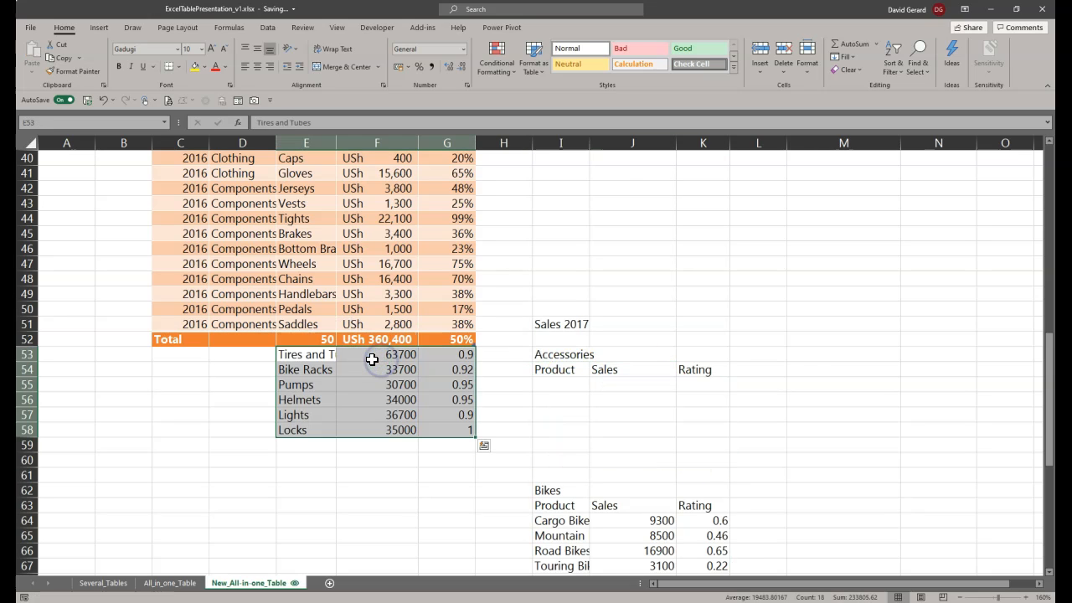
drag(472, 344, 479, 437)
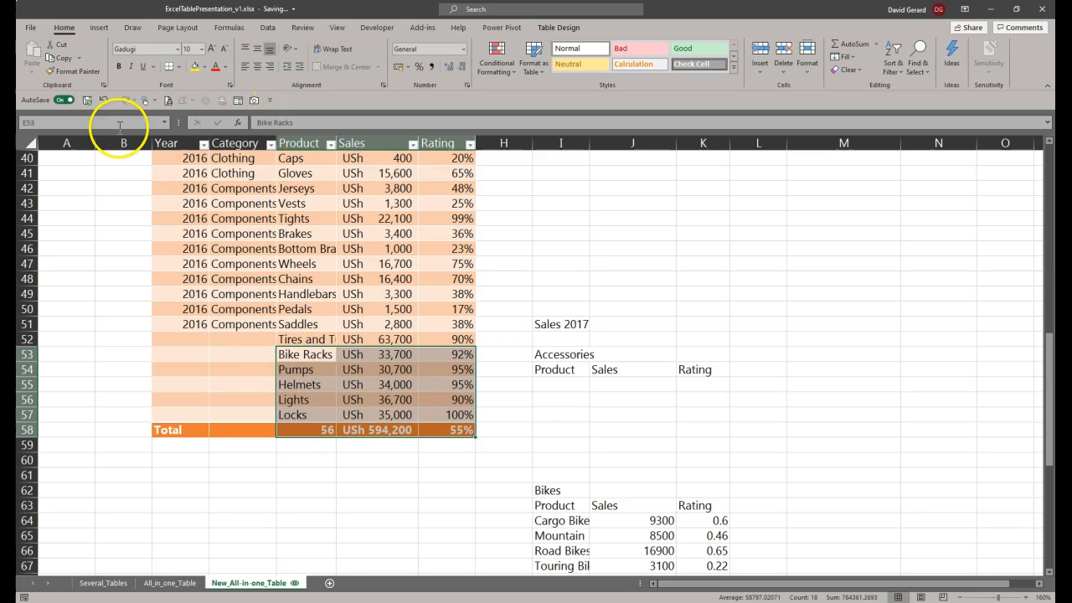
Step: Undo the table extension and extend the table through row 58 again
click(101, 99)
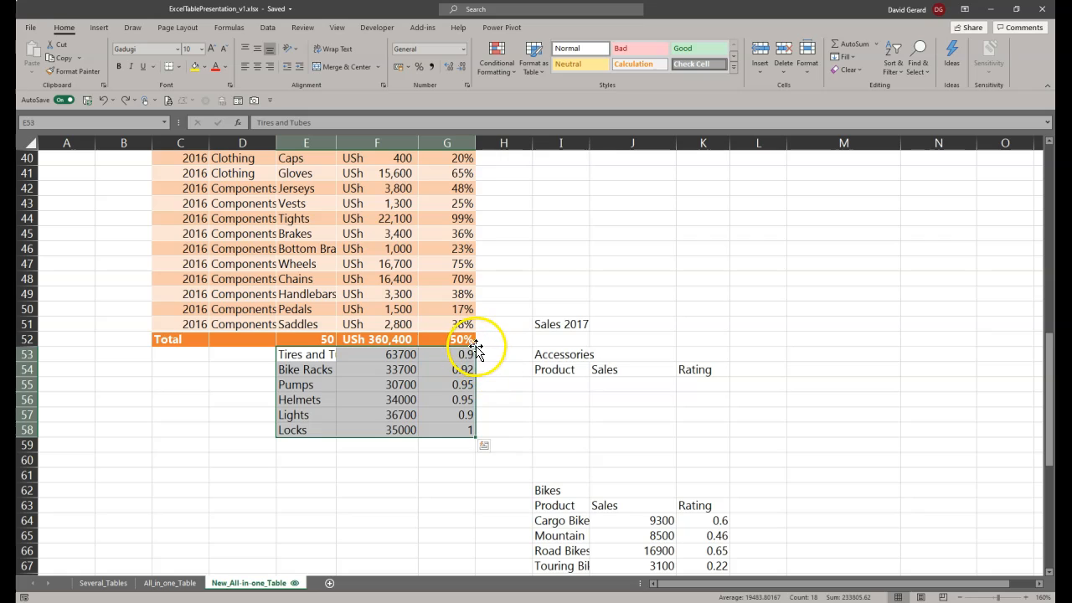
drag(475, 344, 480, 437)
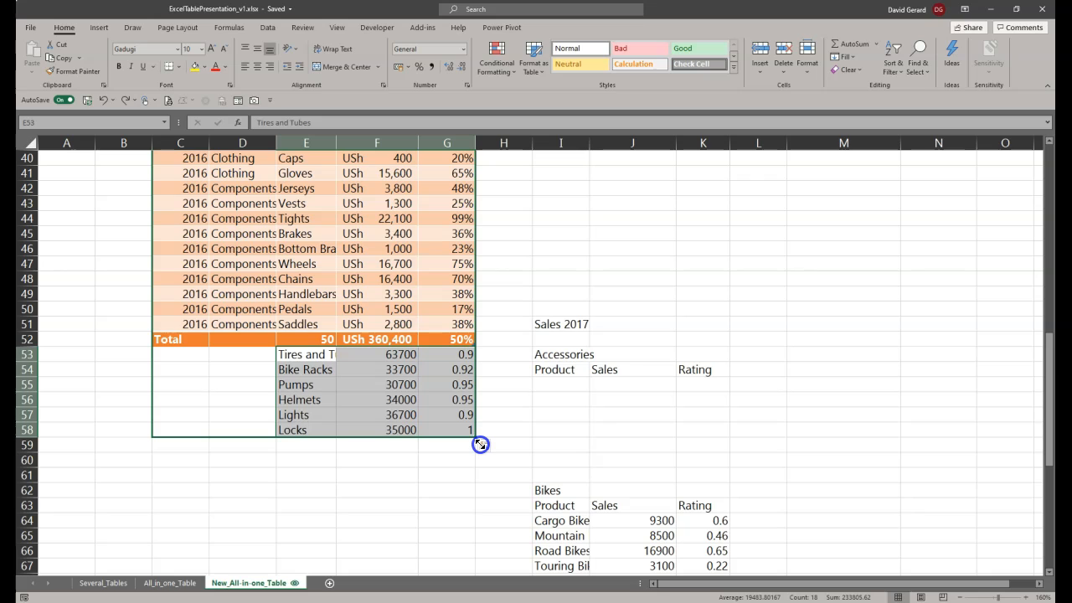
drag(480, 443, 480, 443)
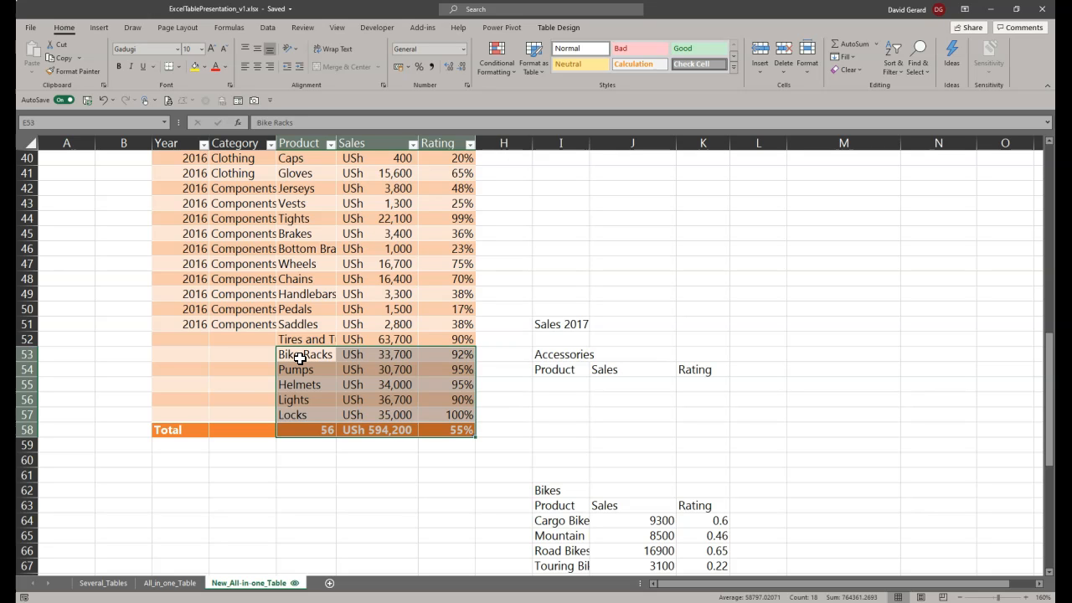
Step: Fill the blank Category cells D52:D57 of the newly added rows with "Accessories"
scroll(407, 418, up, 5)
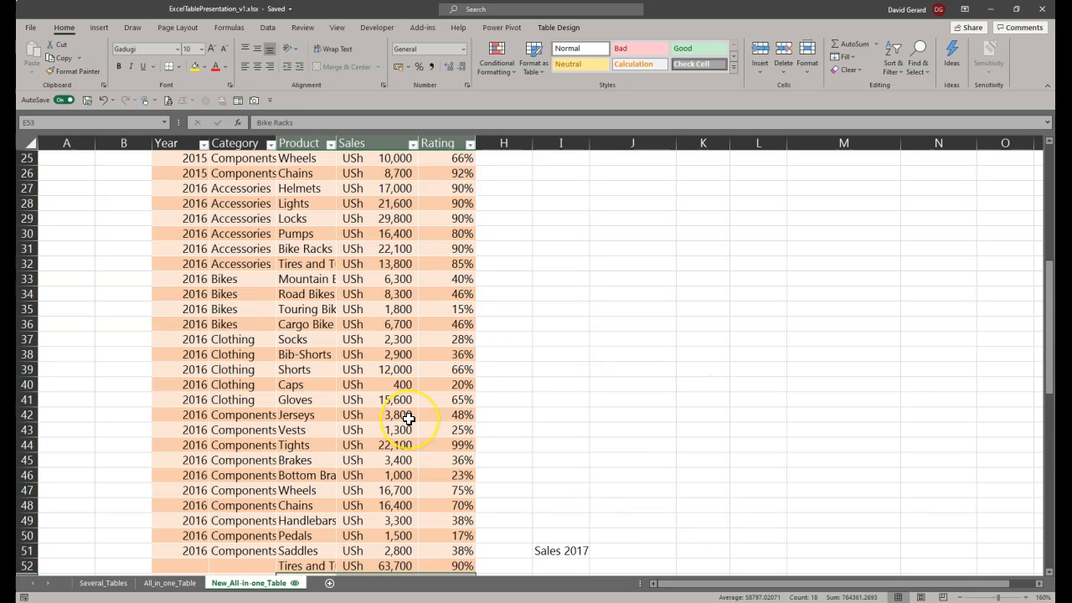
scroll(408, 418, down, 5)
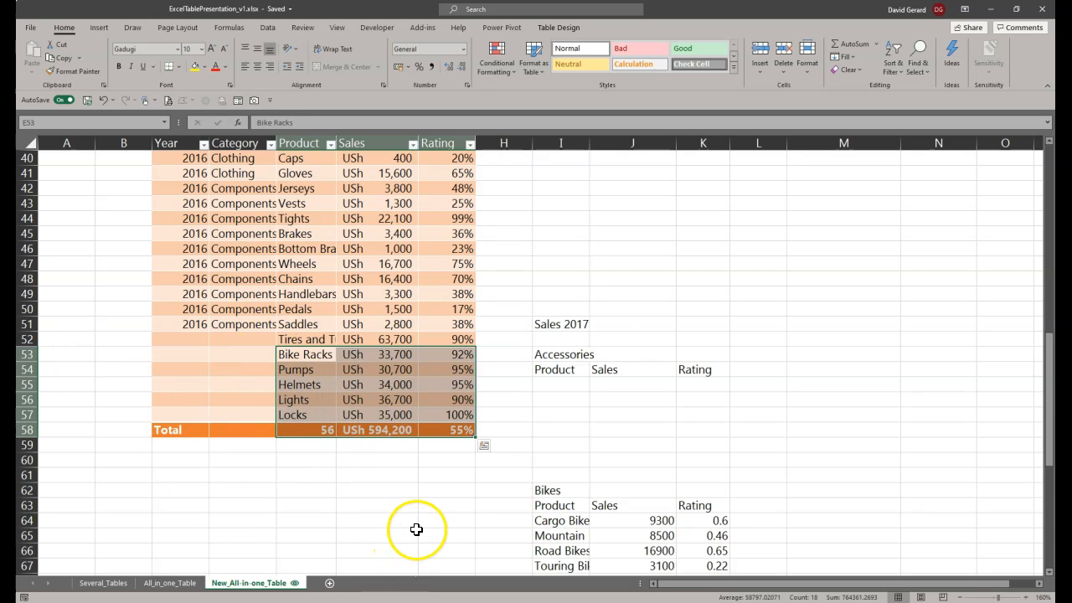
scroll(419, 519, down, 1)
drag(235, 297, 245, 364)
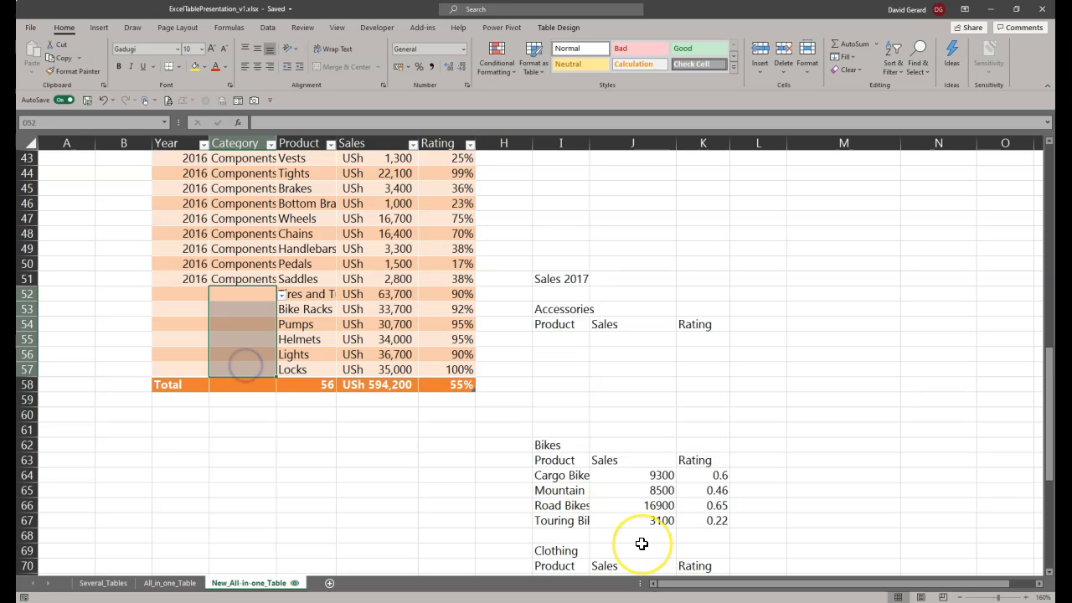
text(Accessories)
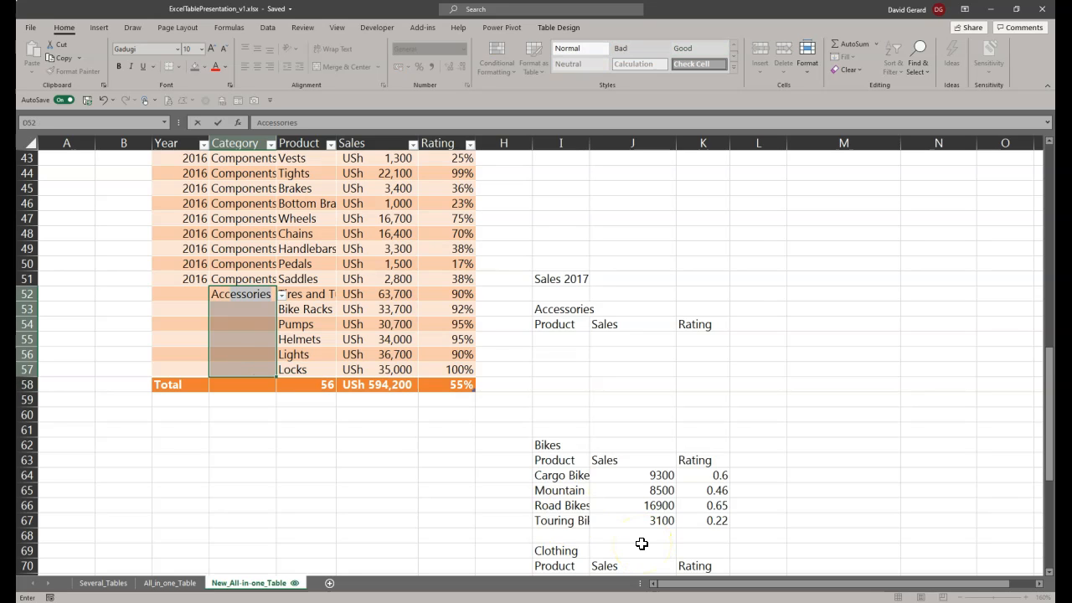
key(ctrl+Return)
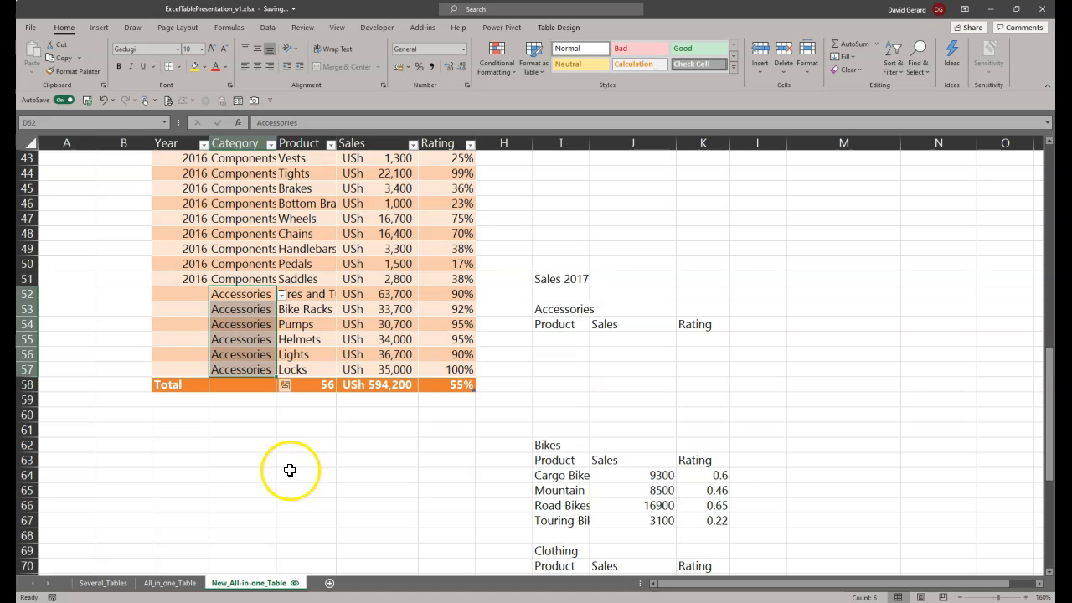
Step: Move the 2017 Bikes product rows to E59, directly beneath the total row, and extend the table through row 62
scroll(638, 492, down, 1)
scroll(639, 491, down, 1)
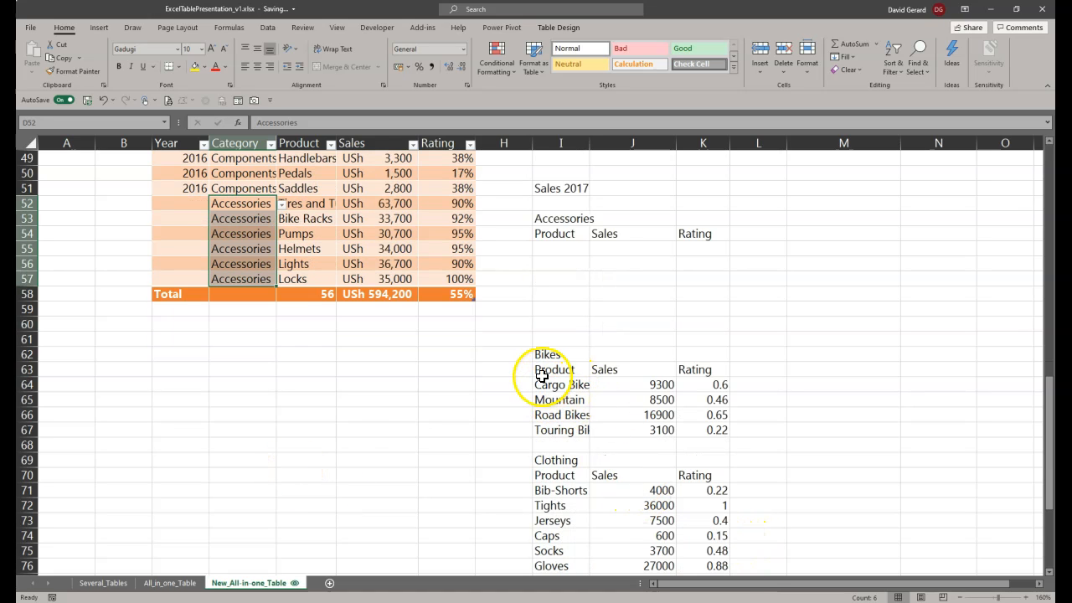
drag(548, 384, 711, 433)
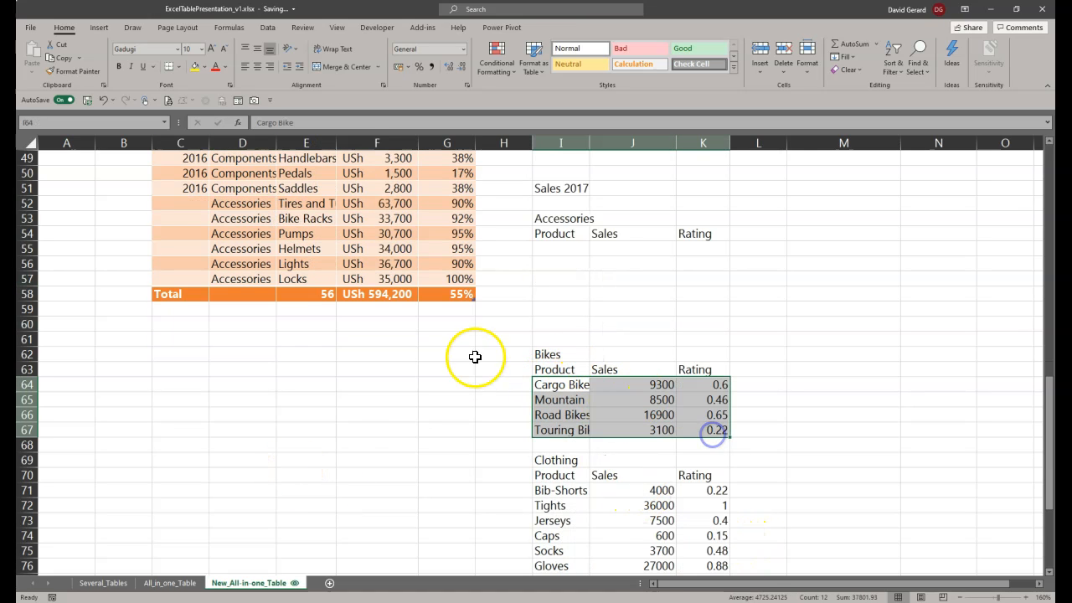
drag(654, 378, 349, 319)
drag(471, 300, 475, 362)
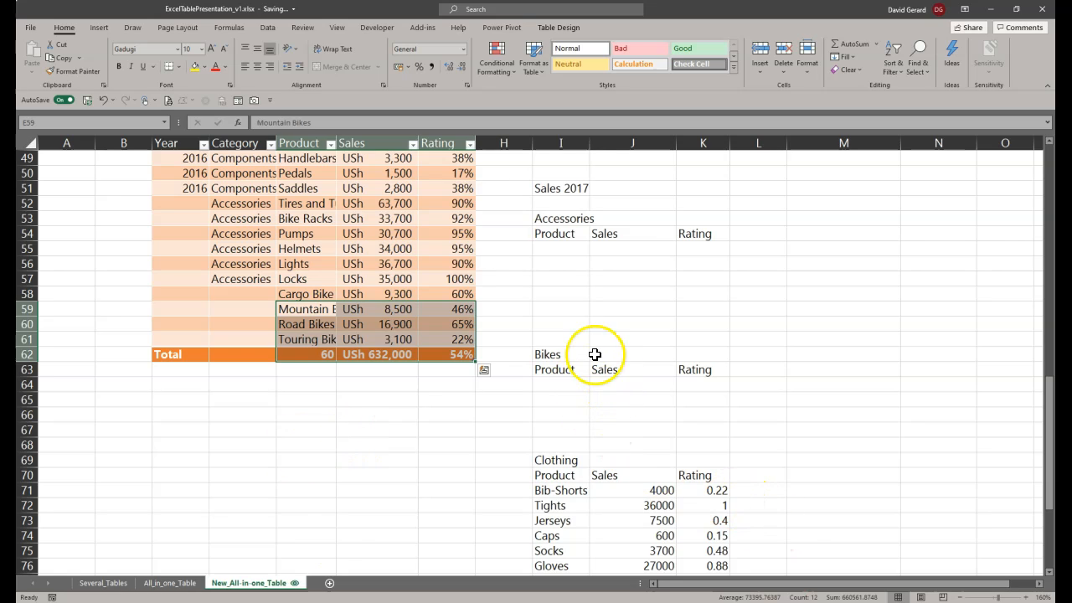
Step: Move the "Bikes" label from I62 into Category cell D58 and fill D58:D61 with it
click(569, 355)
drag(575, 349, 576, 352)
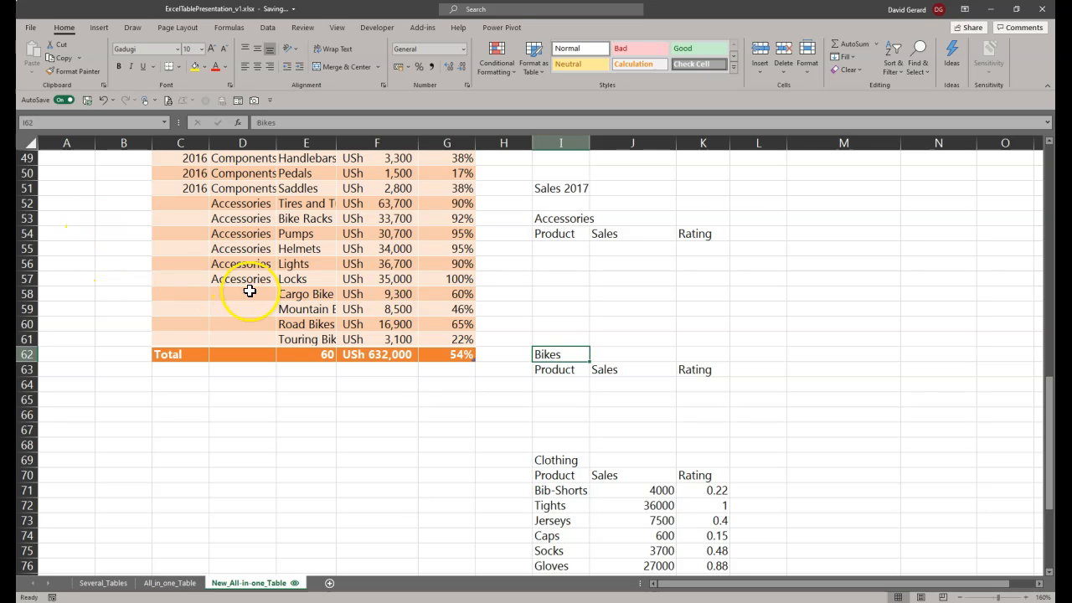
drag(569, 349, 247, 295)
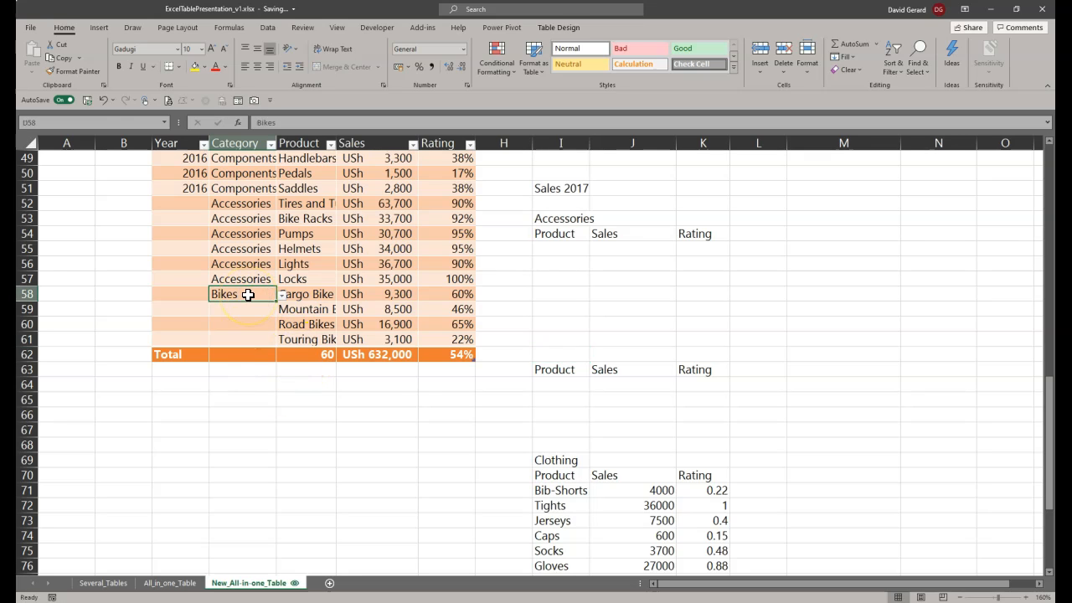
drag(248, 295, 255, 345)
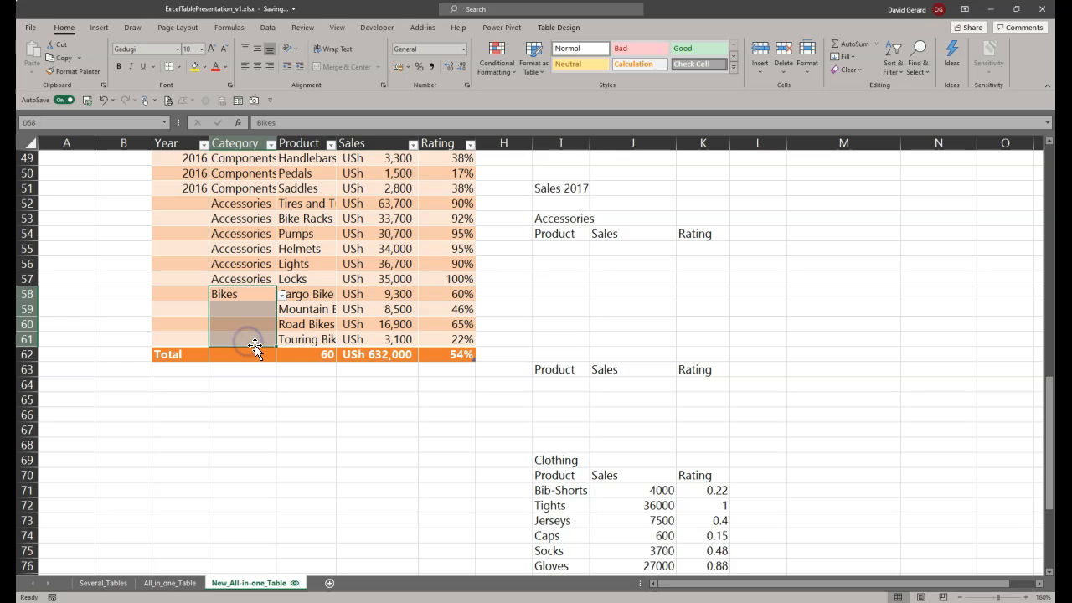
key(F2)
key(ctrl+Return)
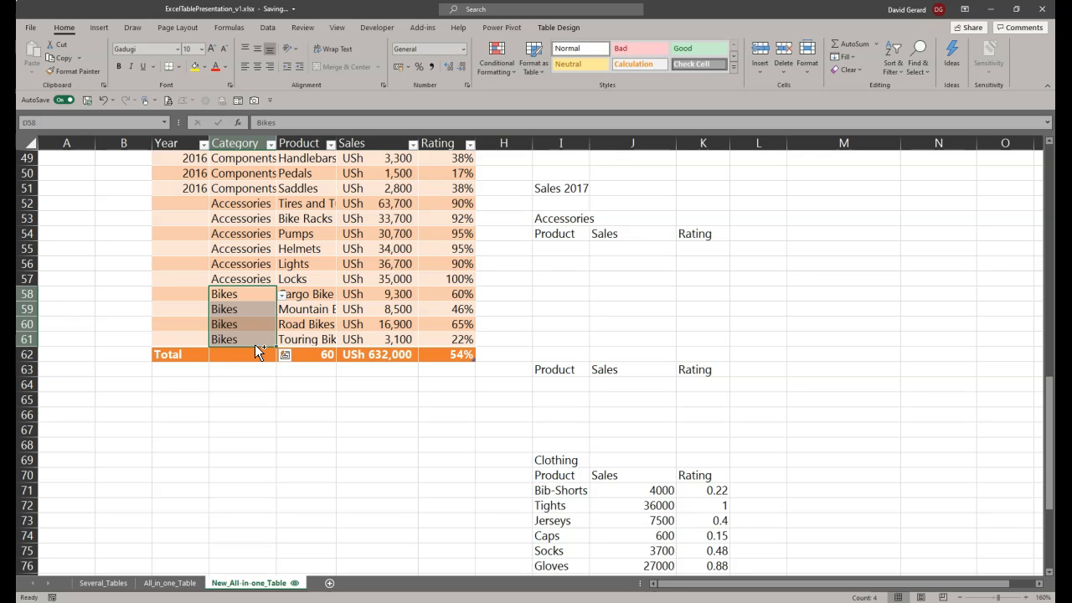
scroll(486, 469, down, 2)
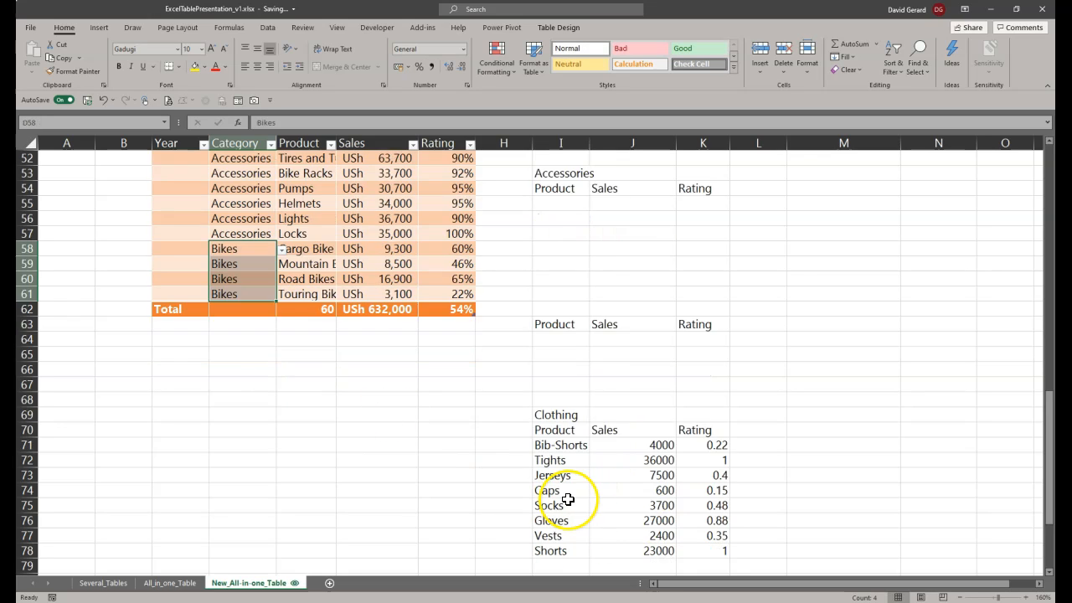
Step: Move the 2017 Clothing product rows to E63, directly beneath the total row, and extend the table through row 70
drag(545, 399, 718, 506)
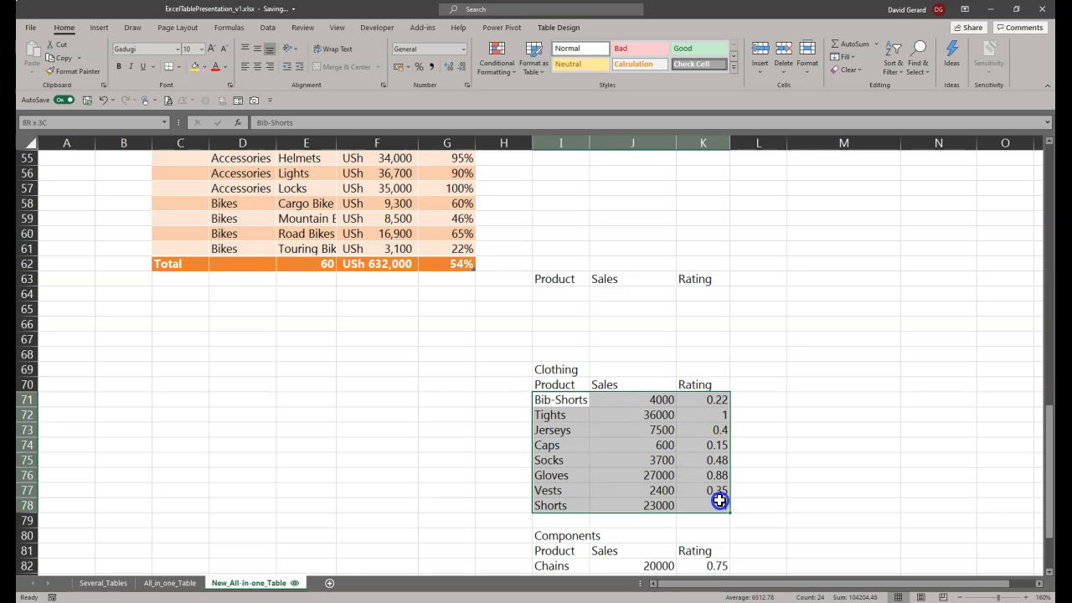
drag(611, 395, 401, 288)
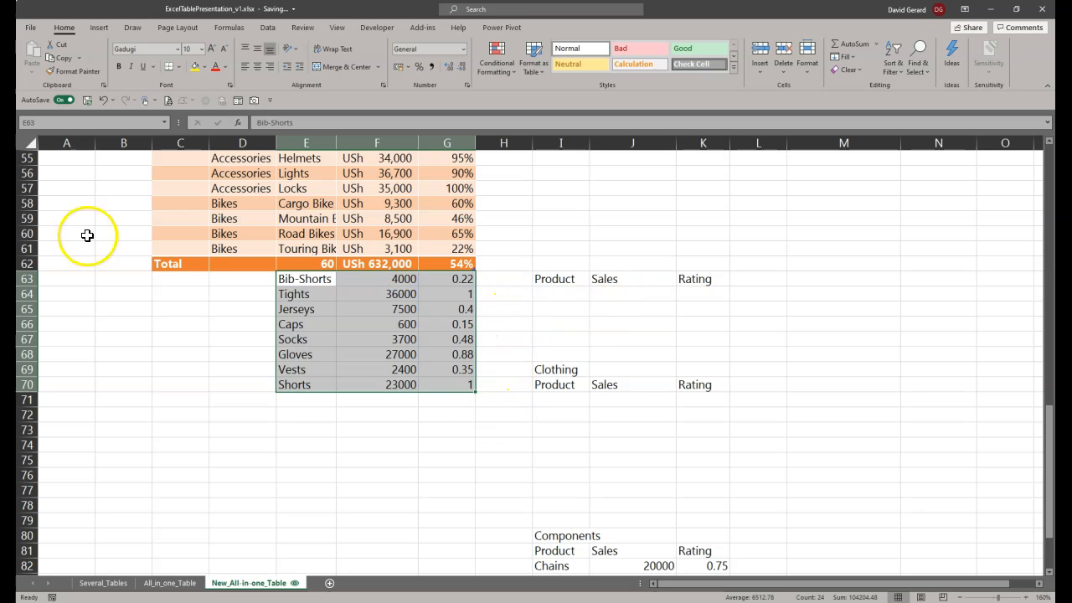
drag(482, 263, 481, 391)
Step: Fill the blank Category cells D62:D69 with "Clothing"
drag(237, 263, 253, 376)
text(Cl)
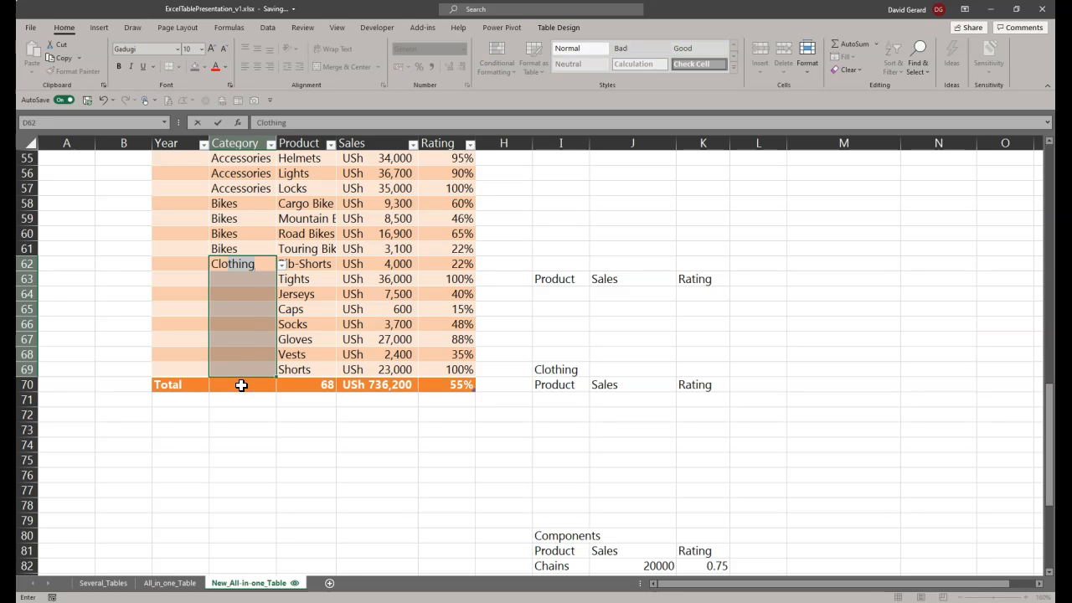
key(ctrl+Return)
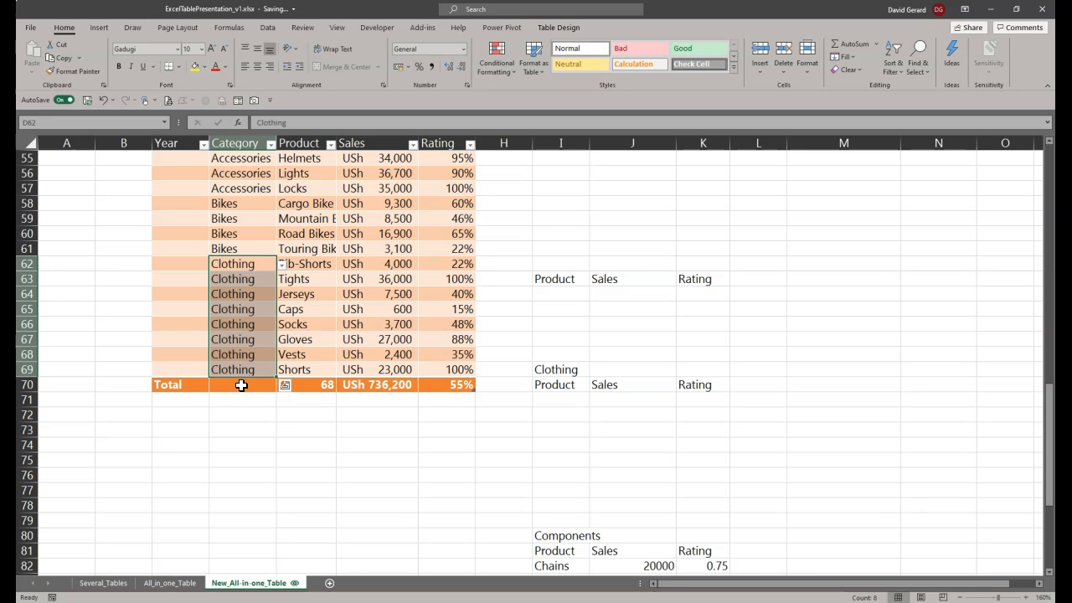
Step: Move the 2017 Components product rows to E71, directly beneath the total row, and extend the table through row 77
scroll(707, 545, down, 2)
drag(550, 473, 692, 527)
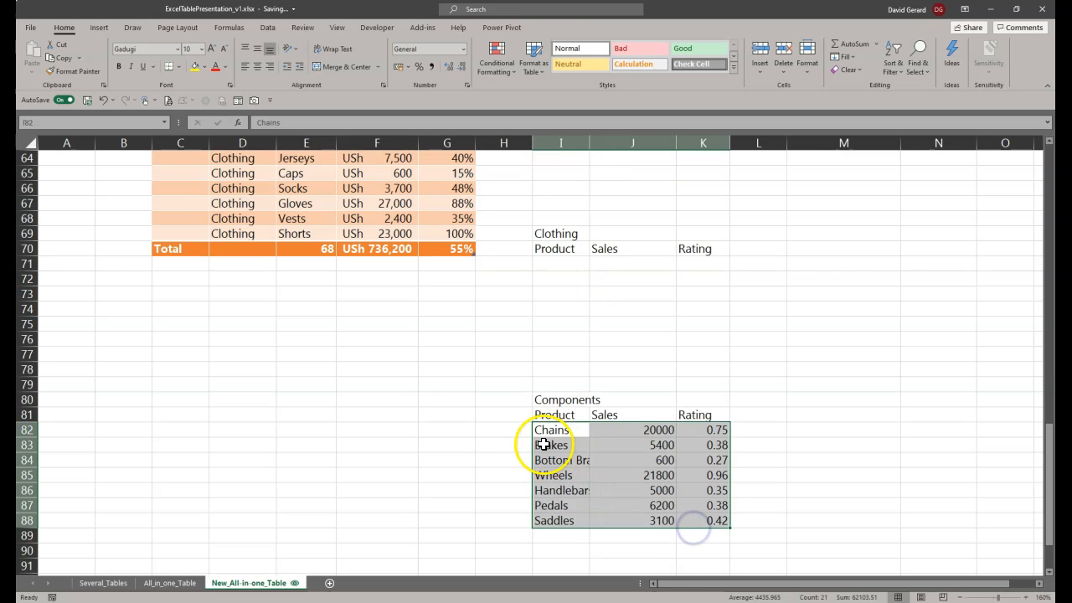
drag(529, 434, 331, 261)
scroll(510, 440, up, 6)
scroll(481, 412, down, 2)
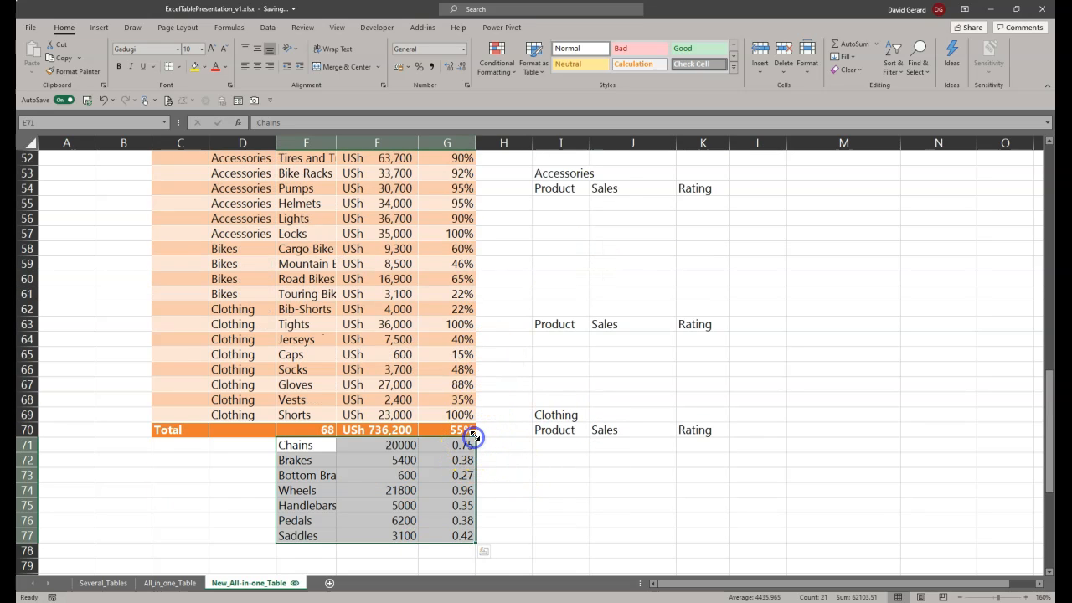
drag(475, 460, 481, 543)
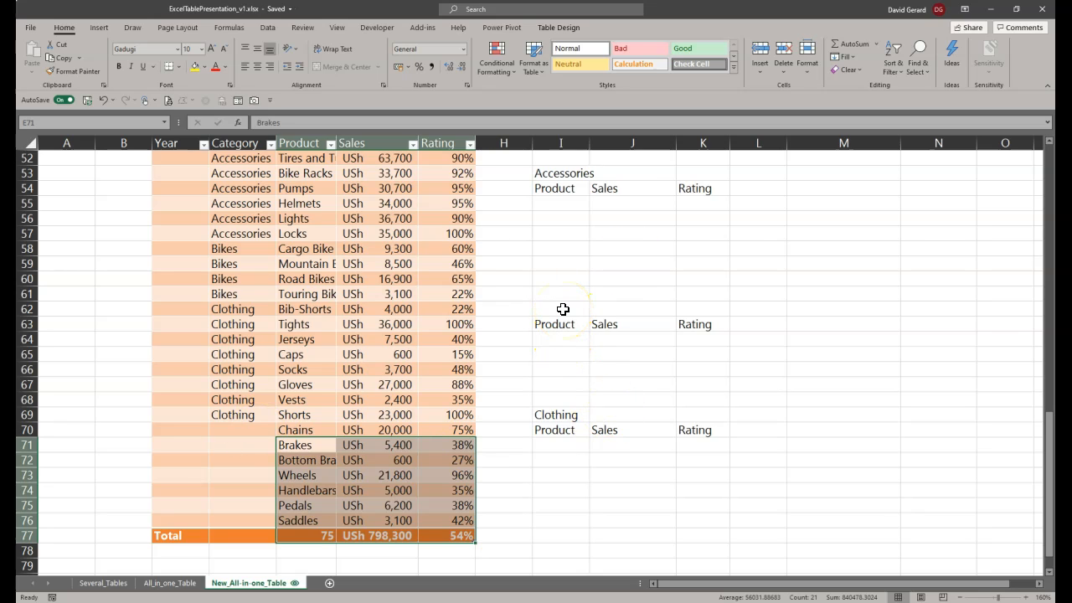
Step: Fill the blank Category cells D70:D76 with "Components"
click(556, 413)
scroll(572, 455, down, 2)
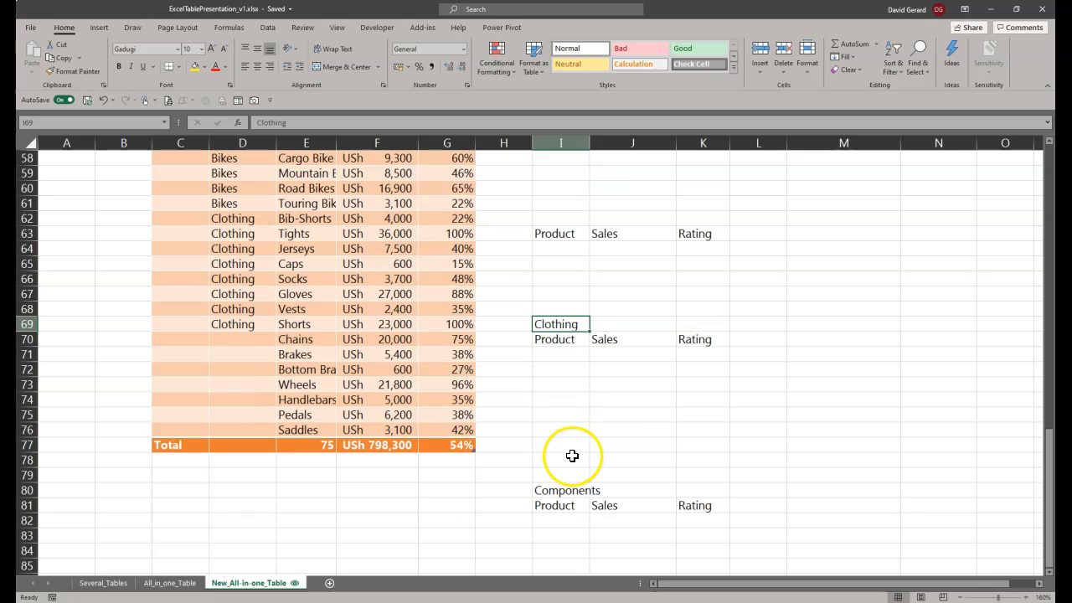
click(559, 490)
drag(242, 339, 244, 431)
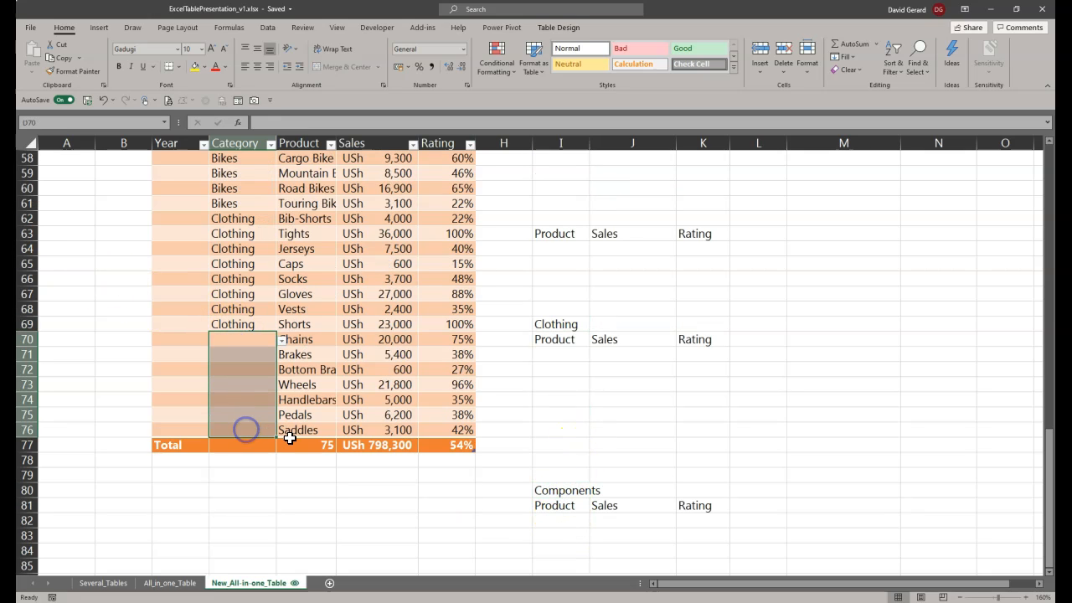
text(Comp)
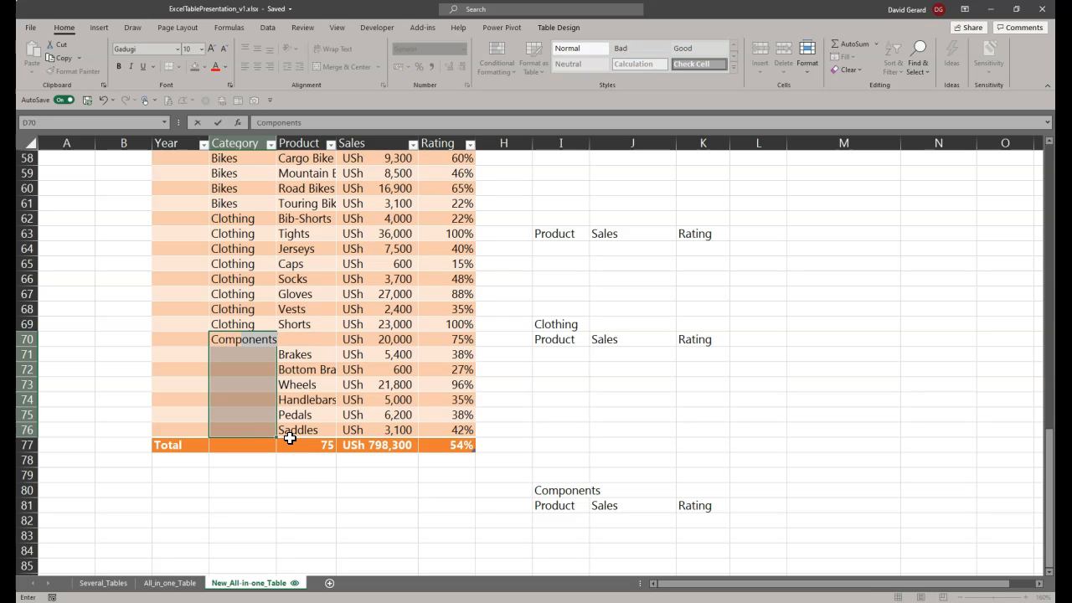
key(ctrl+Return)
Step: Fill the blank Year cells C52:C76 of all newly added rows with 2017
scroll(276, 419, up, 4)
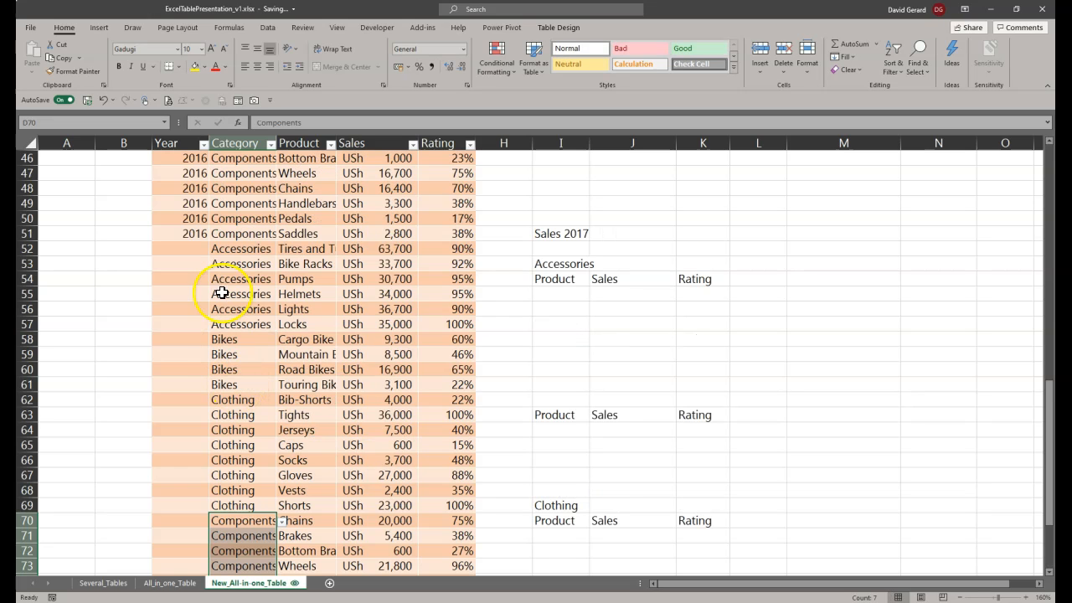
click(187, 256)
key(ctrl+Down)
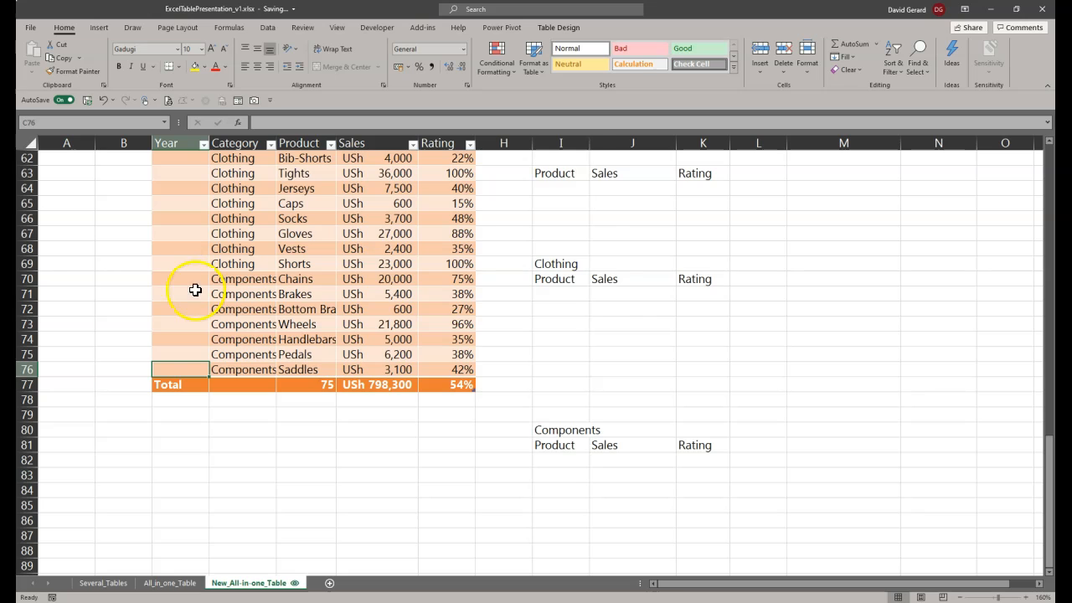
scroll(195, 264, up, 5)
scroll(195, 264, up, 1)
drag(192, 272, 205, 533)
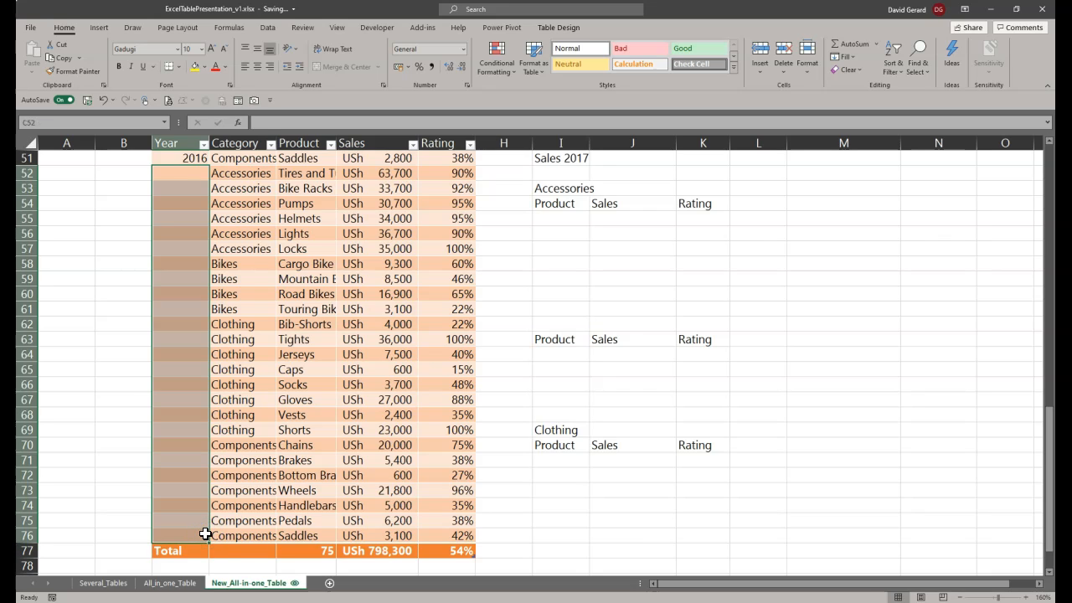
text(2017)
key(ctrl+Return)
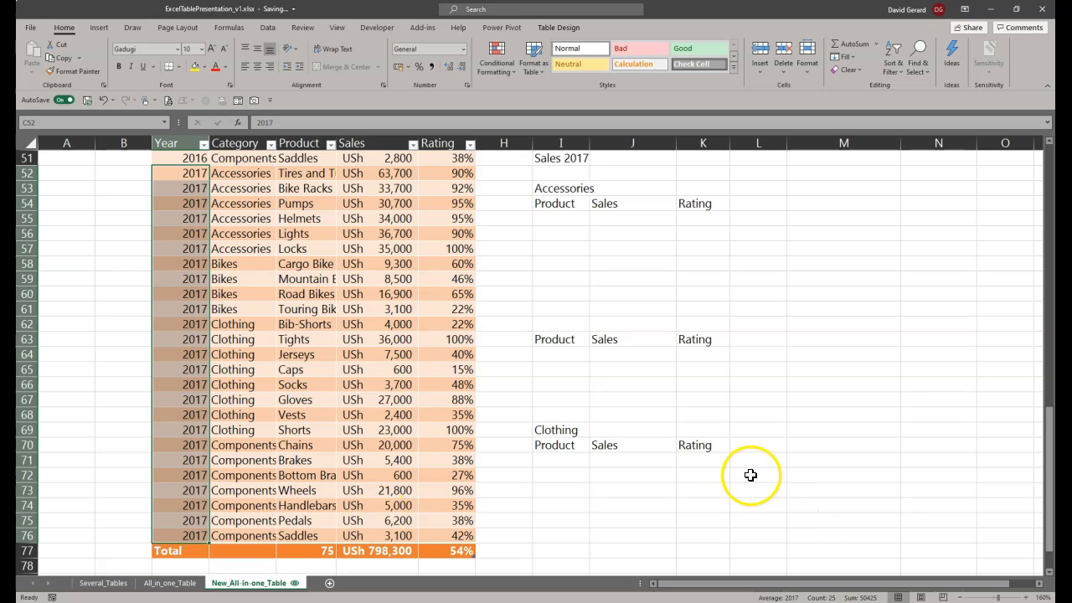
Step: Clear the leftover Sales 2017 headings and labels from the range H49:L73 beside the table
drag(715, 477, 557, 239)
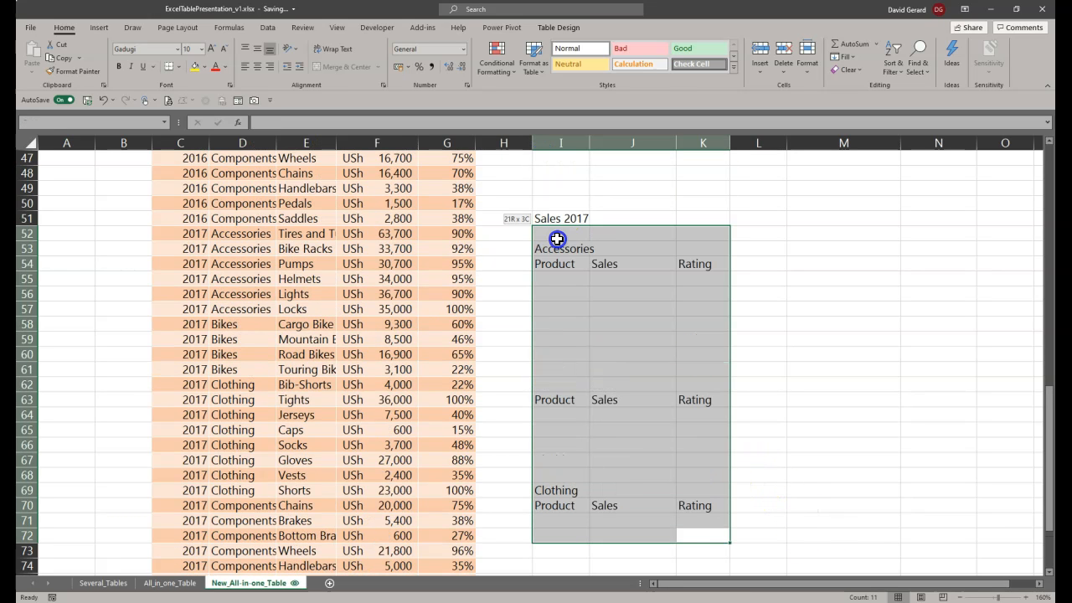
drag(513, 189, 730, 550)
key(Delete)
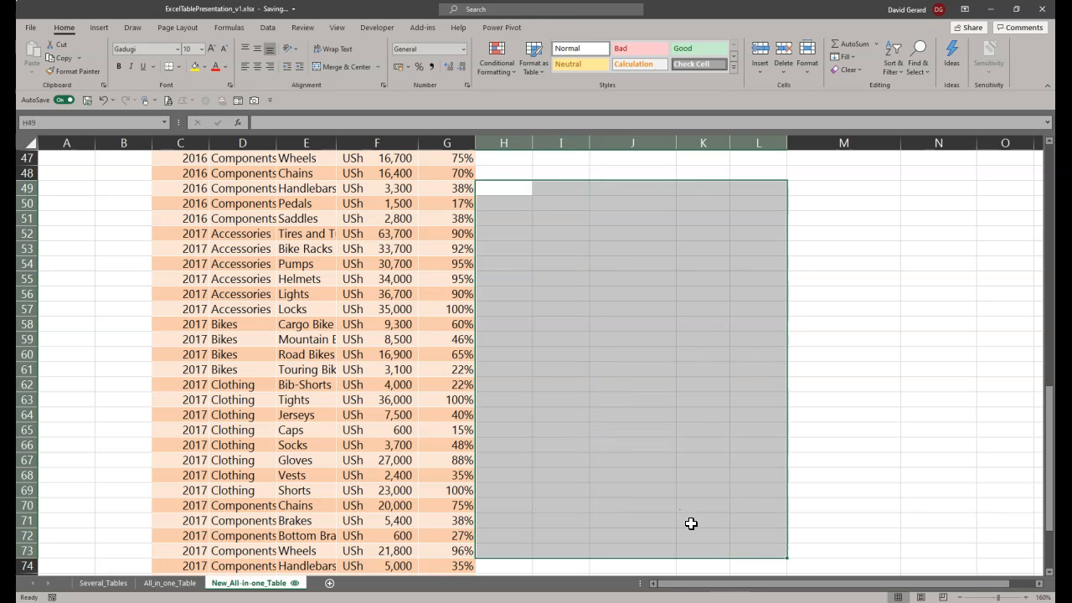
Step: Check the Rating and Sales summary figures and the PivotTable of sales by category and year against the extended table
scroll(598, 495, up, 7)
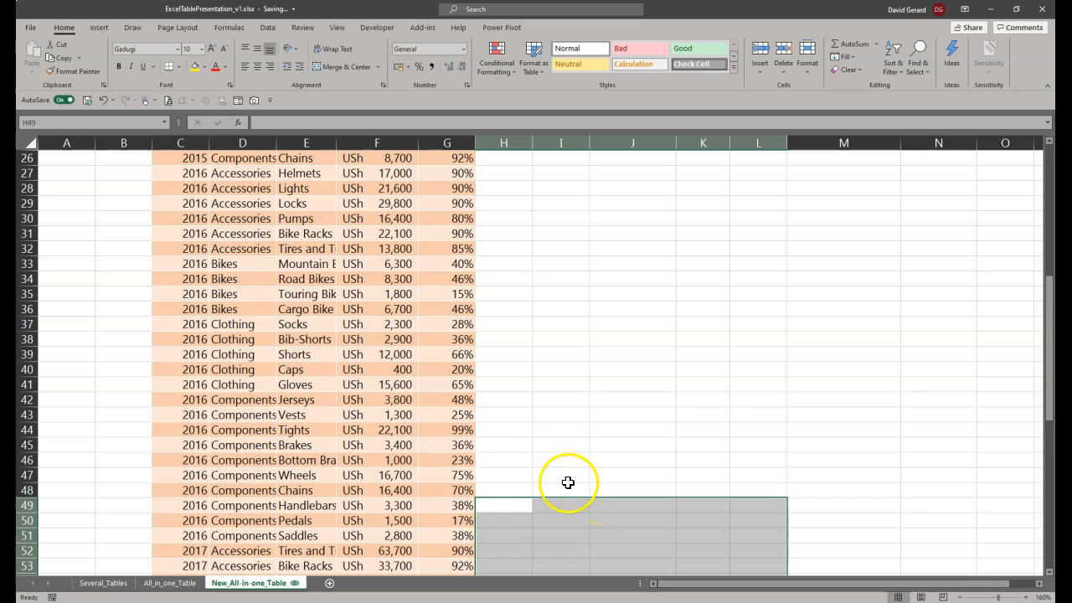
scroll(505, 468, up, 8)
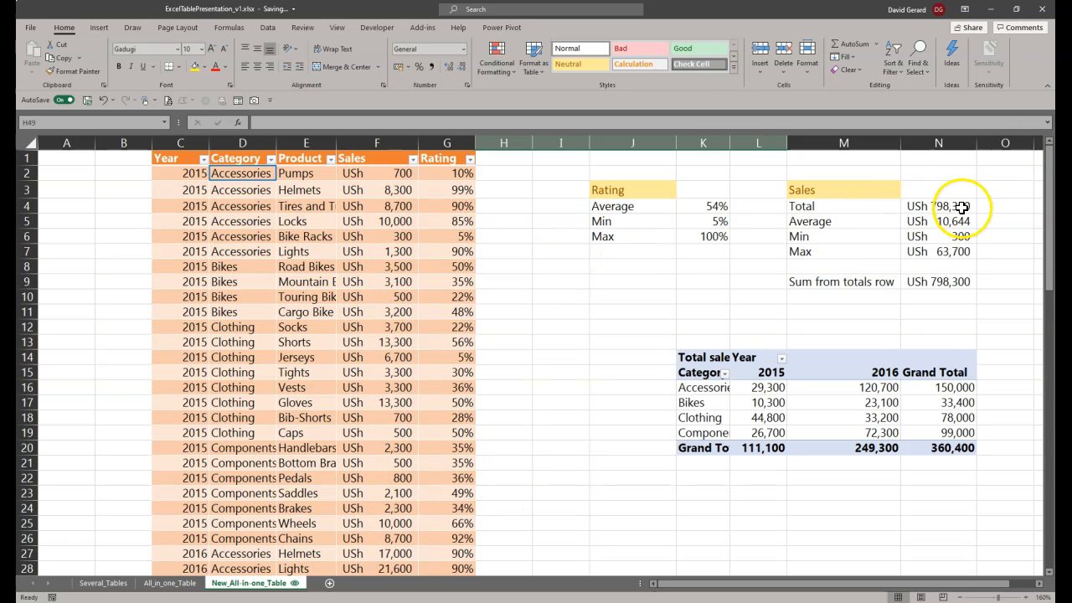
click(950, 207)
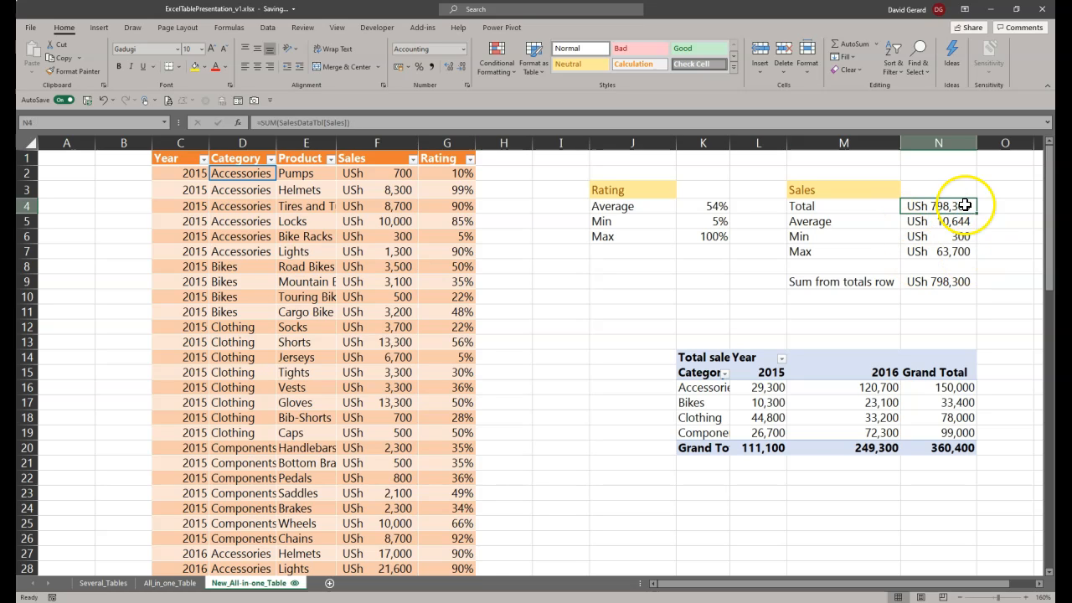
drag(592, 171, 951, 285)
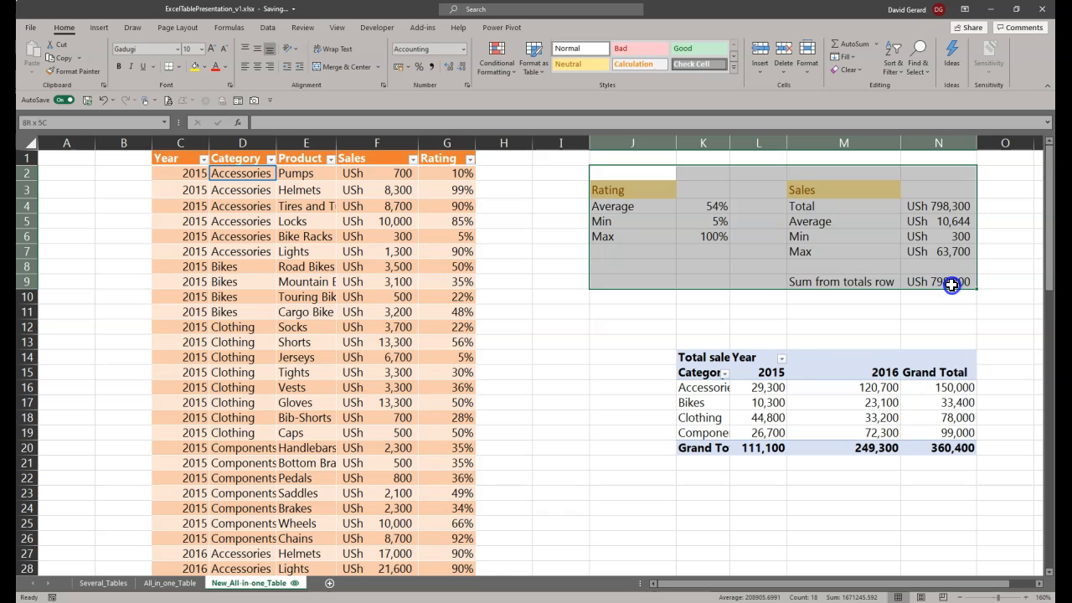
drag(658, 327, 978, 469)
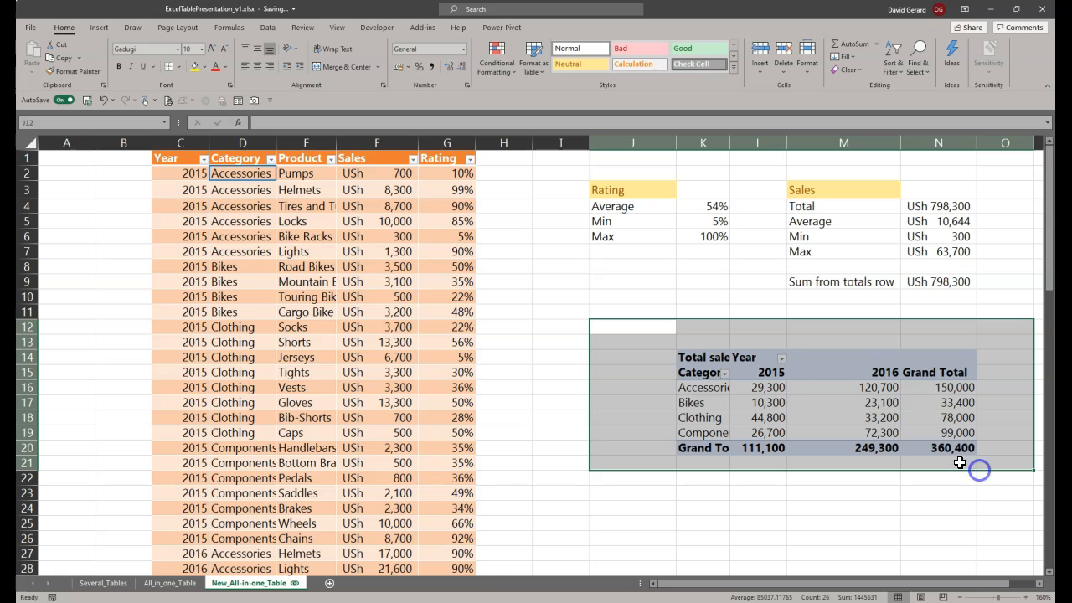
click(719, 389)
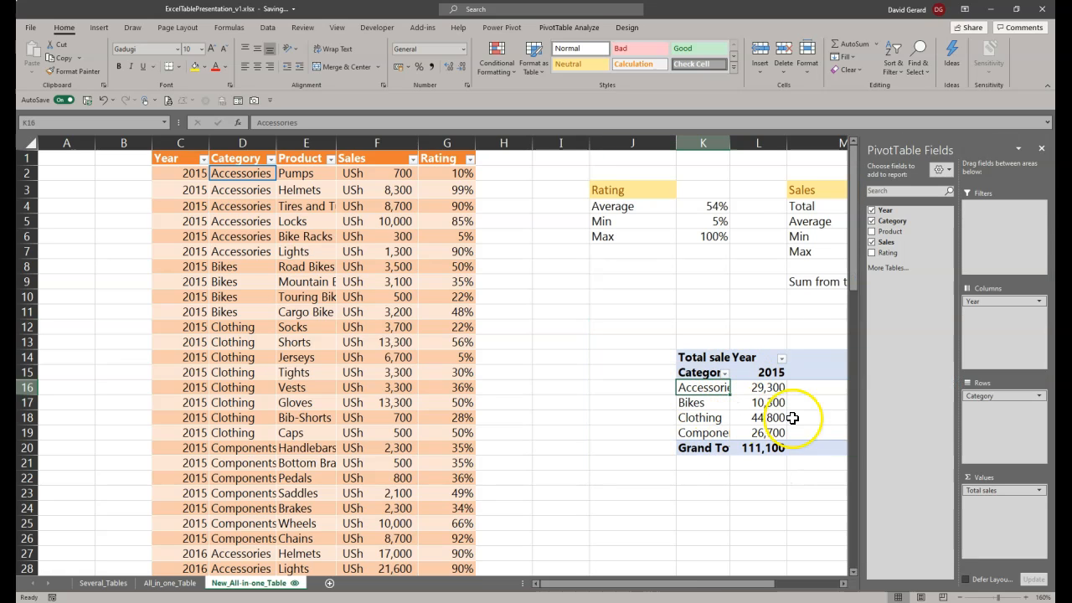
drag(737, 582, 772, 584)
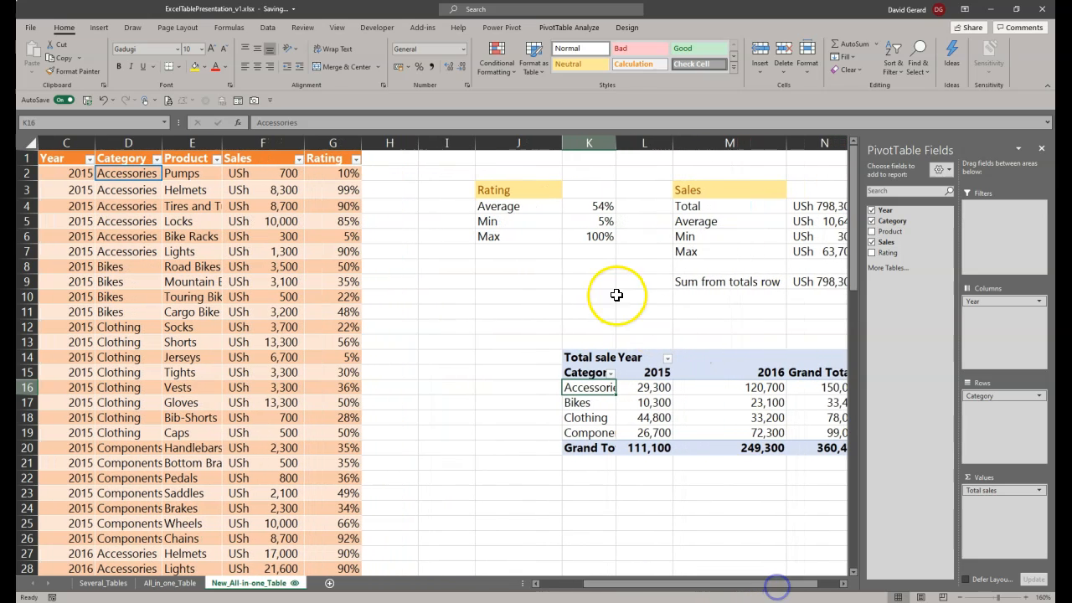
Step: Examine which rows the SalesDataTbl[Rating] reference covers in the average rating formula in K4, leaving the formula as it is
click(599, 213)
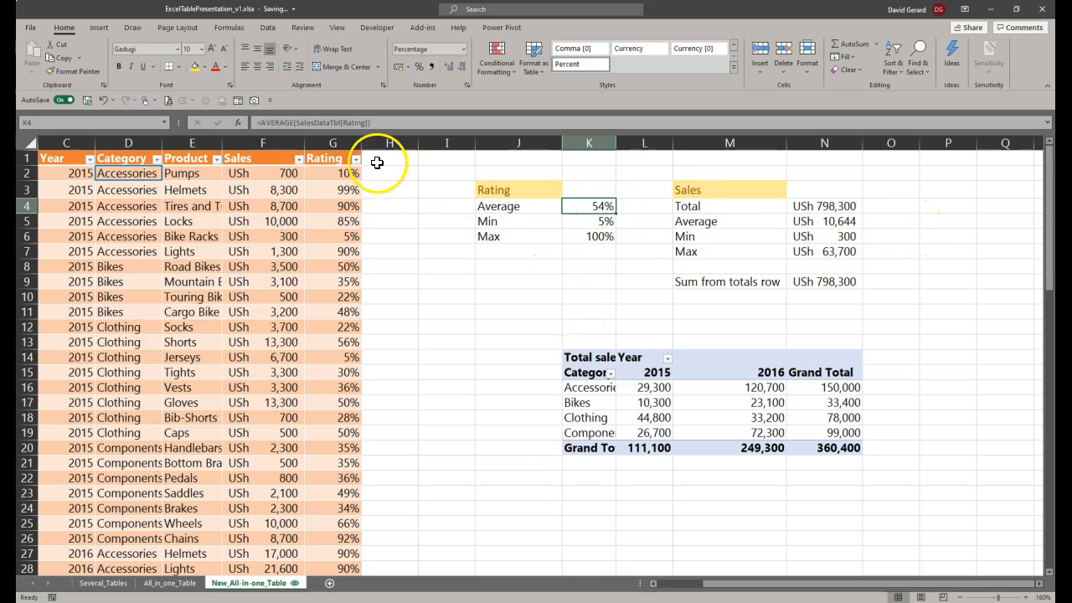
click(296, 122)
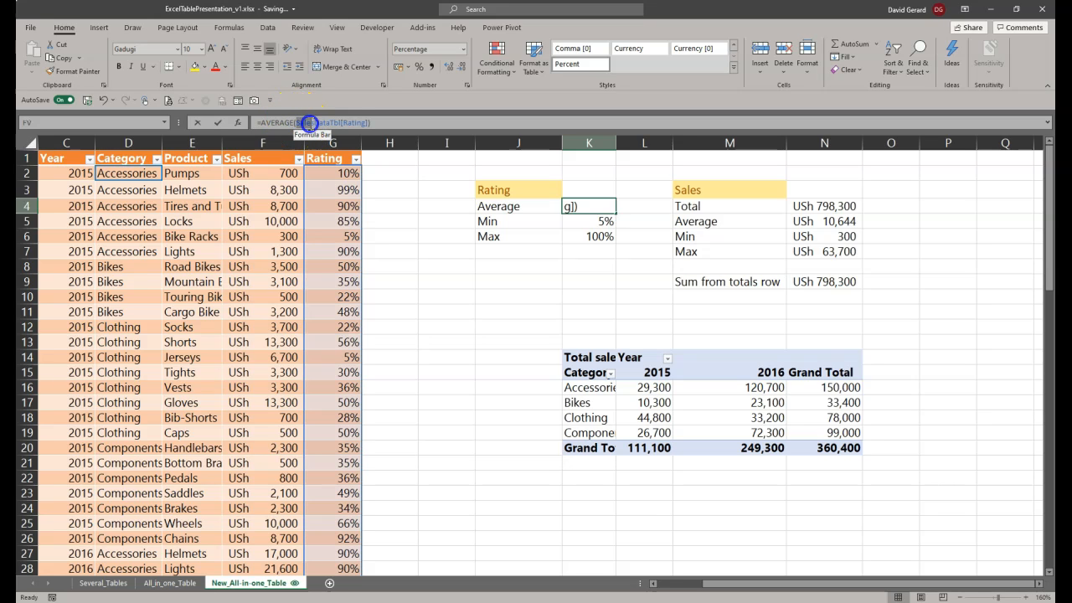
drag(307, 123, 339, 123)
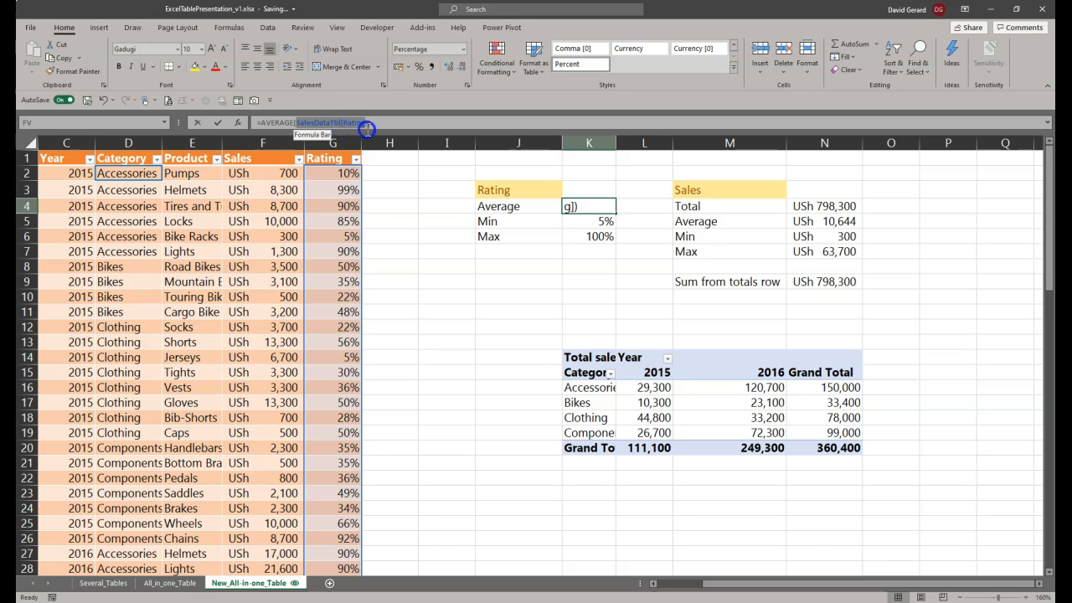
scroll(342, 239, down, 11)
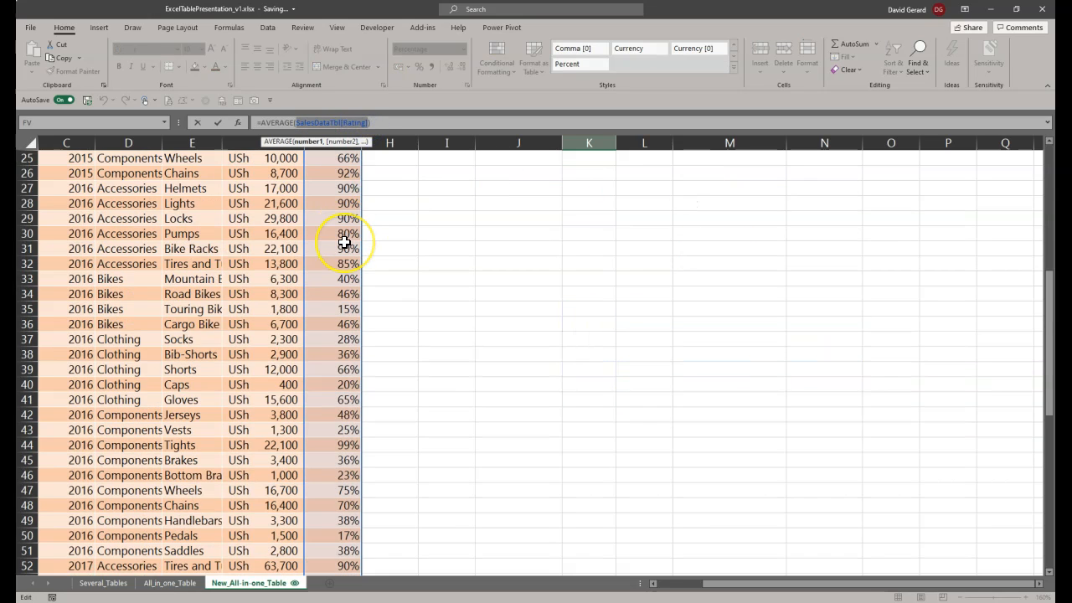
scroll(344, 242, down, 5)
scroll(344, 242, up, 16)
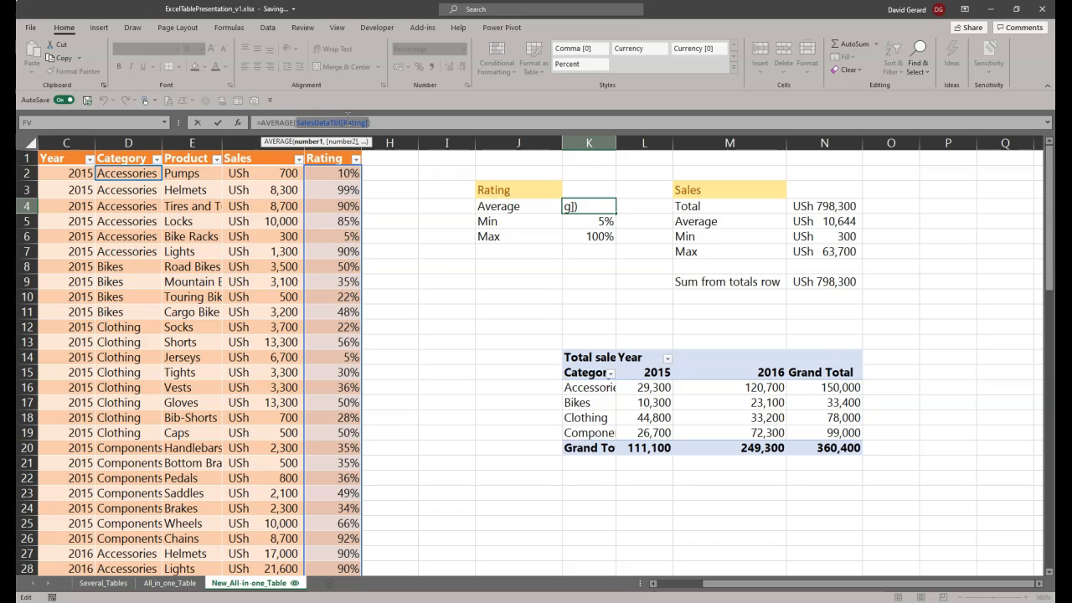
key(ctrl+Return)
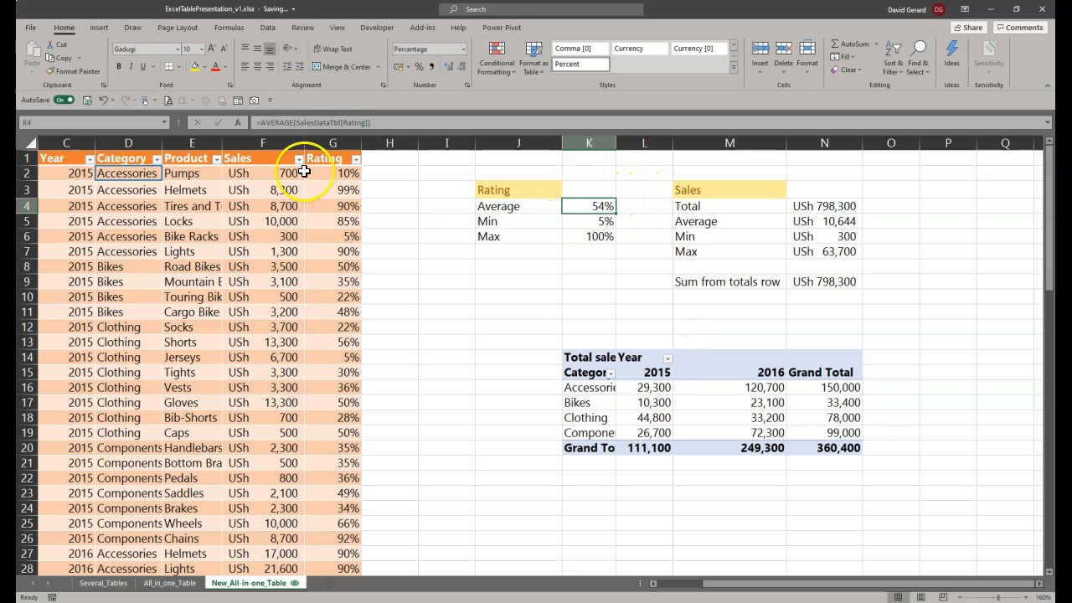
Step: Draft a plain range reference =G2:G100 to the Rating column in the empty cell K2
click(598, 171)
text(=)
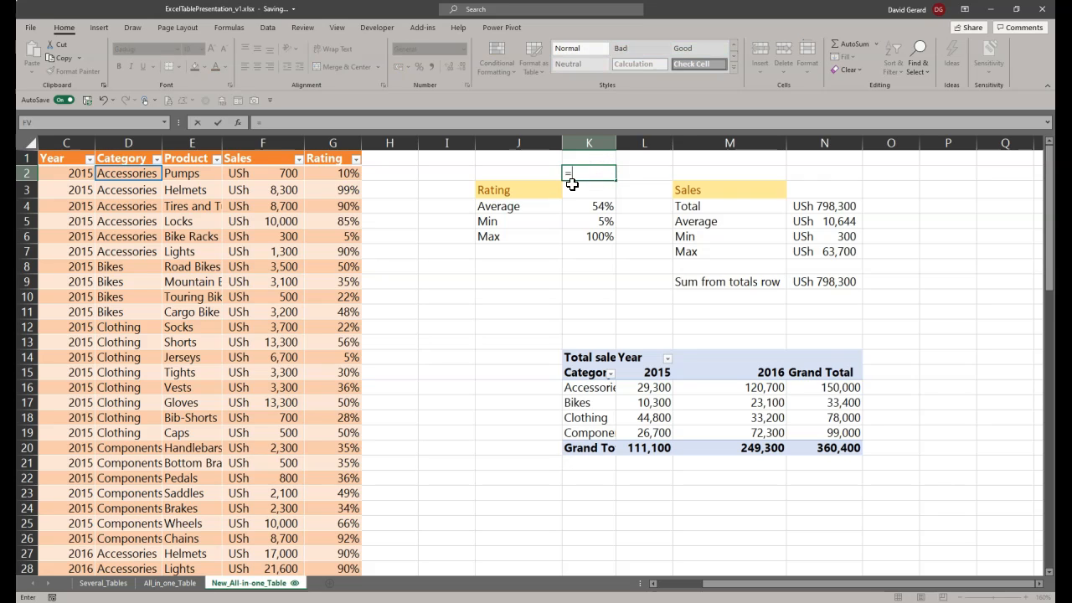
text(G)
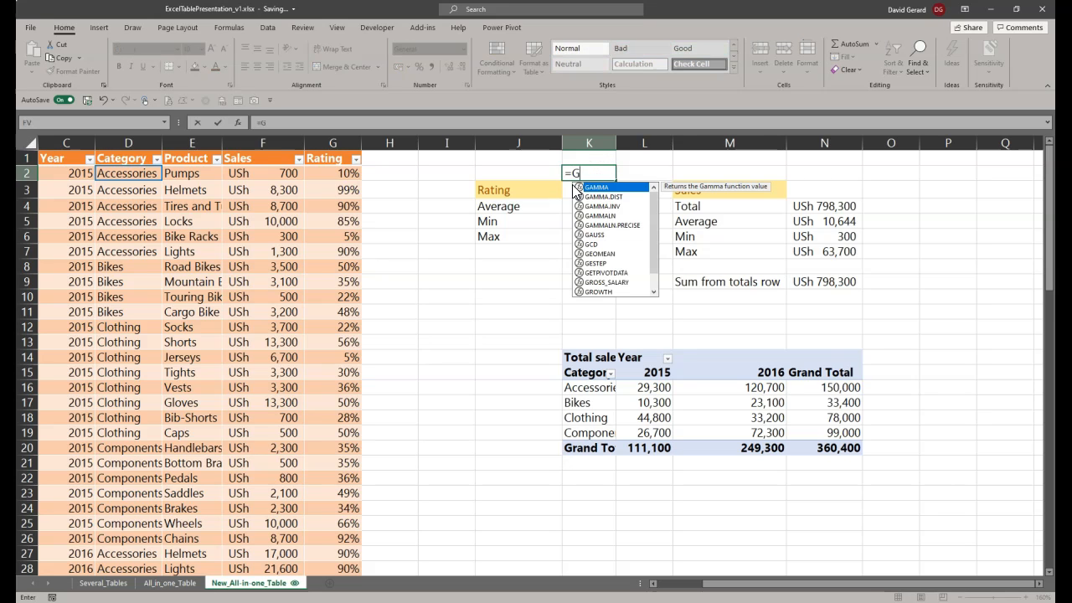
text(22)
key(BackSpace)
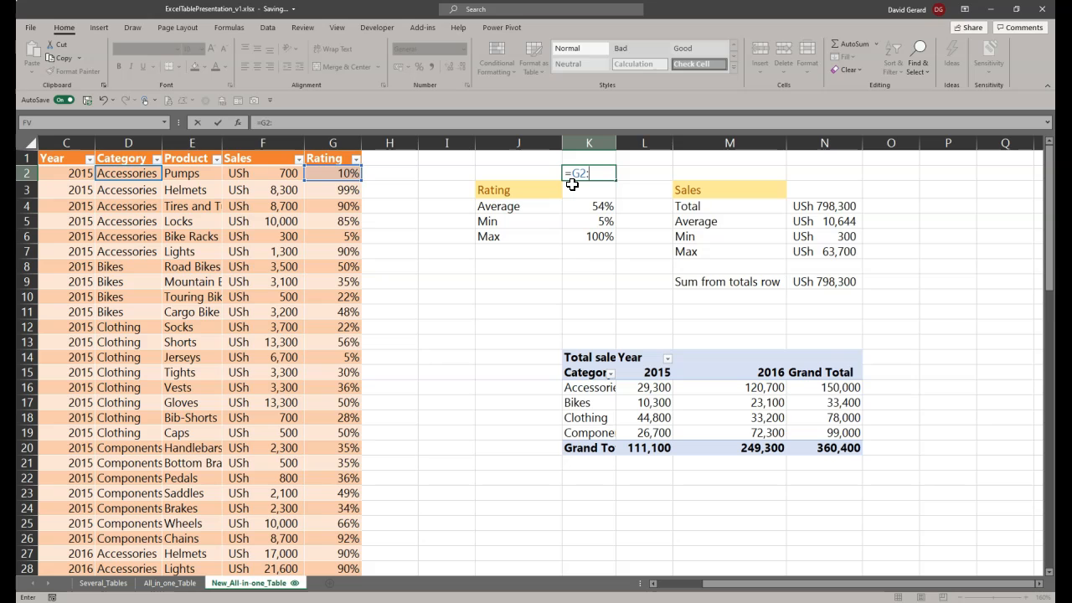
text(:G100)
Step: Examine which rows the plain G2:G100 reference covers relative to the table's end, and discard the draft formula in K2
scroll(338, 502, down, 20)
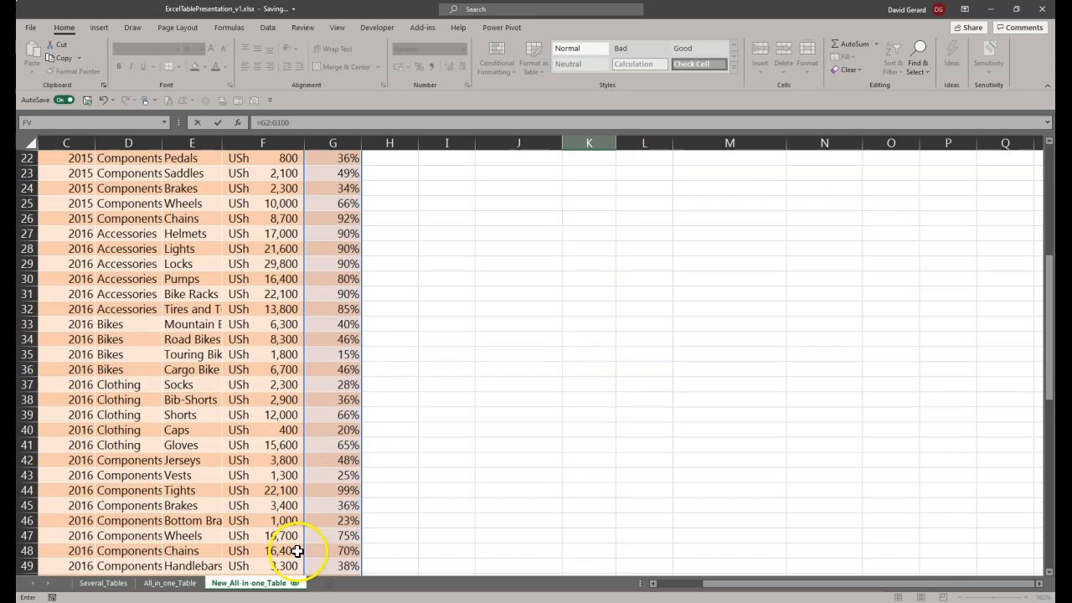
scroll(338, 500, up, 6)
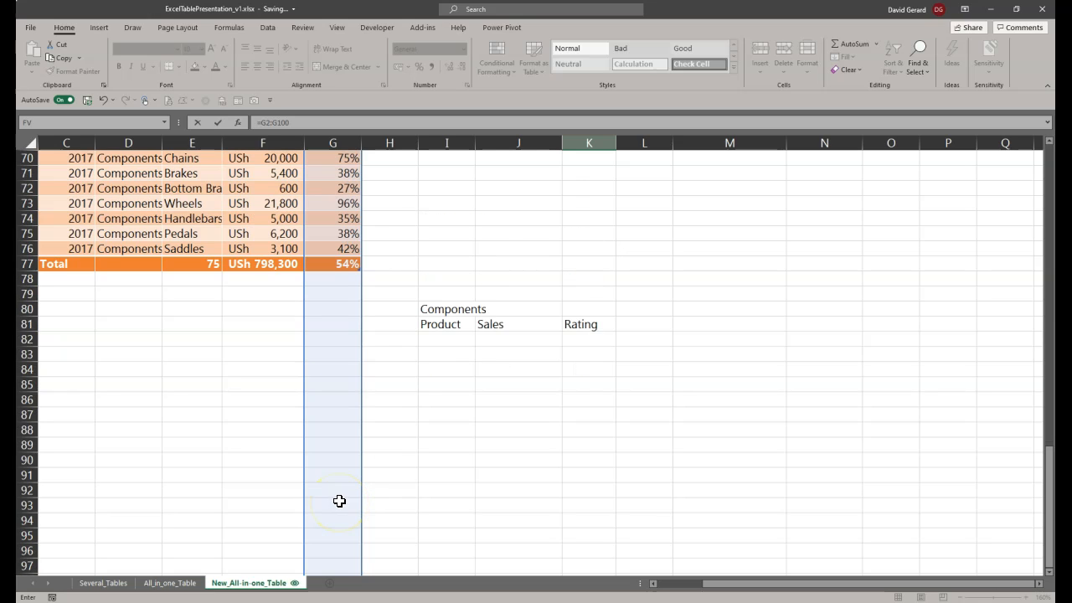
scroll(335, 382, down, 3)
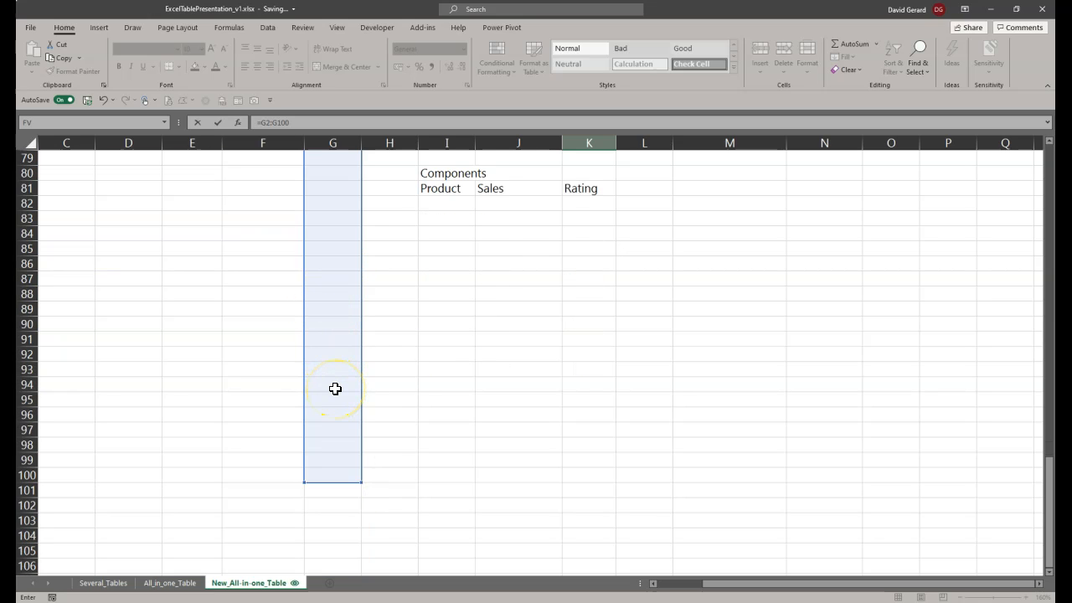
scroll(335, 388, up, 18)
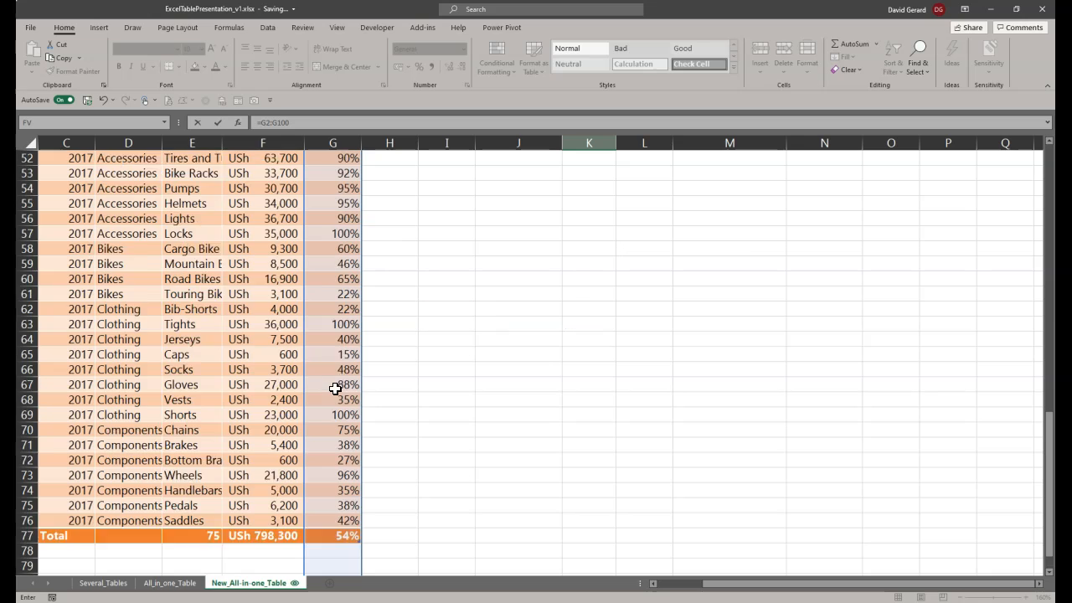
scroll(747, 362, up, 8)
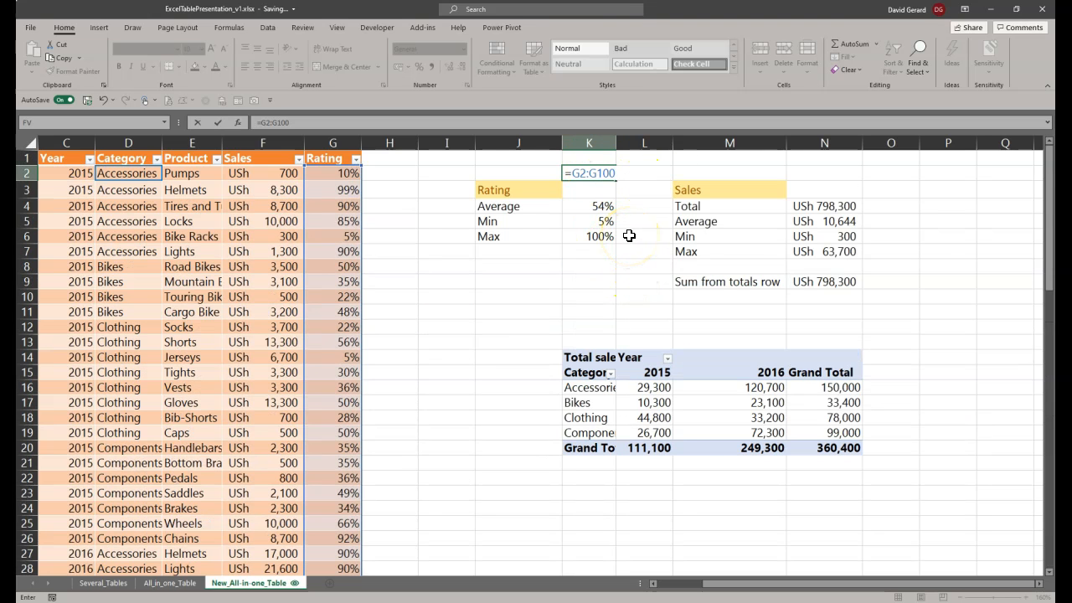
scroll(353, 390, down, 6)
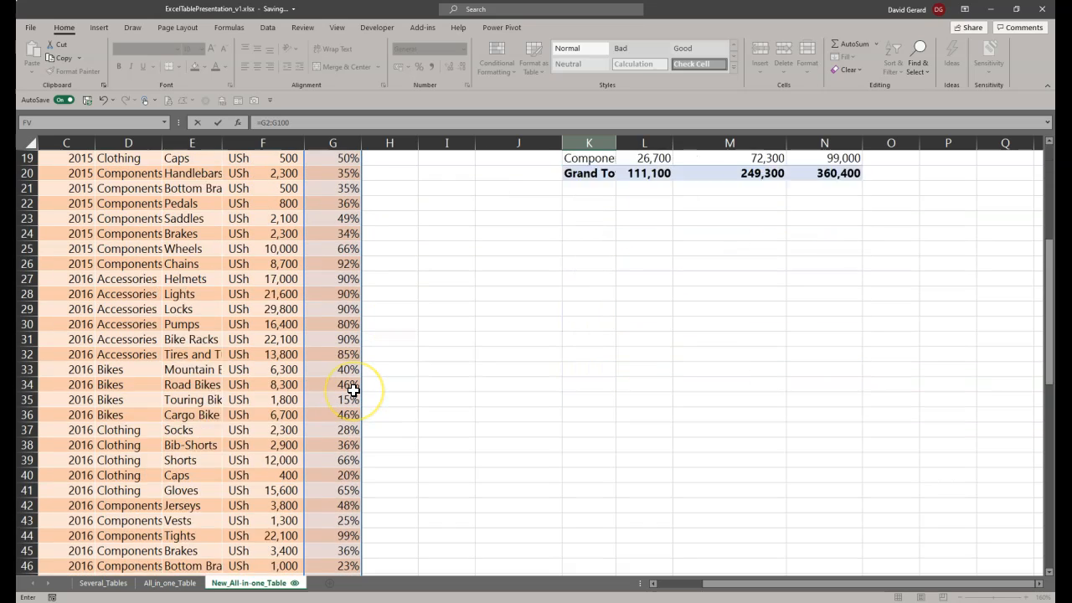
scroll(418, 391, down, 9)
scroll(545, 352, up, 15)
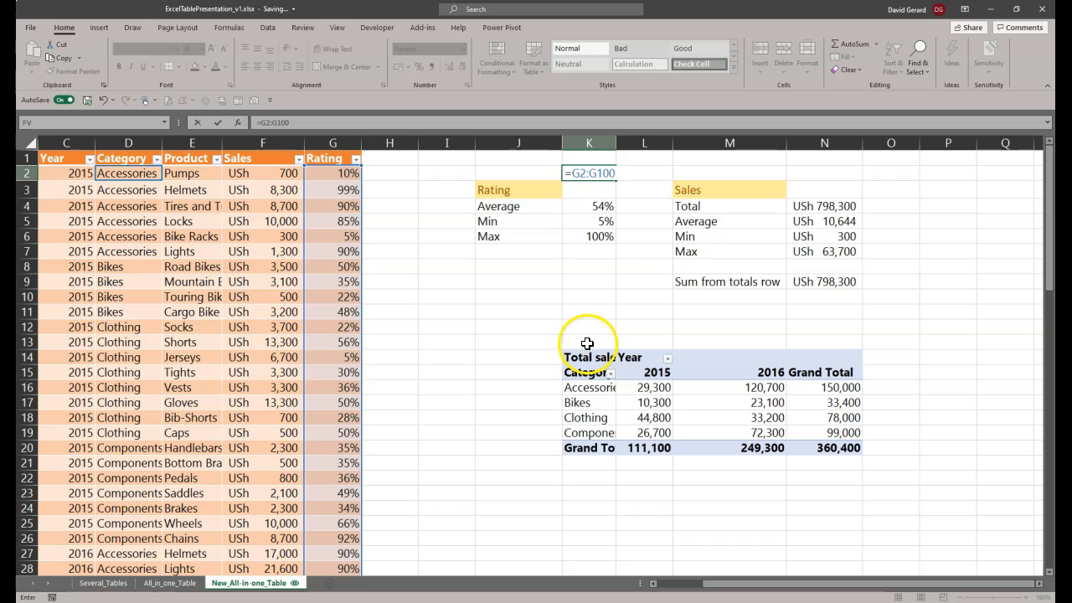
key(Escape)
Step: Inspect the SalesDataTbl[Rating] reference in the K4 average formula, and close the AVERAGE function help and the formula unchanged
click(598, 208)
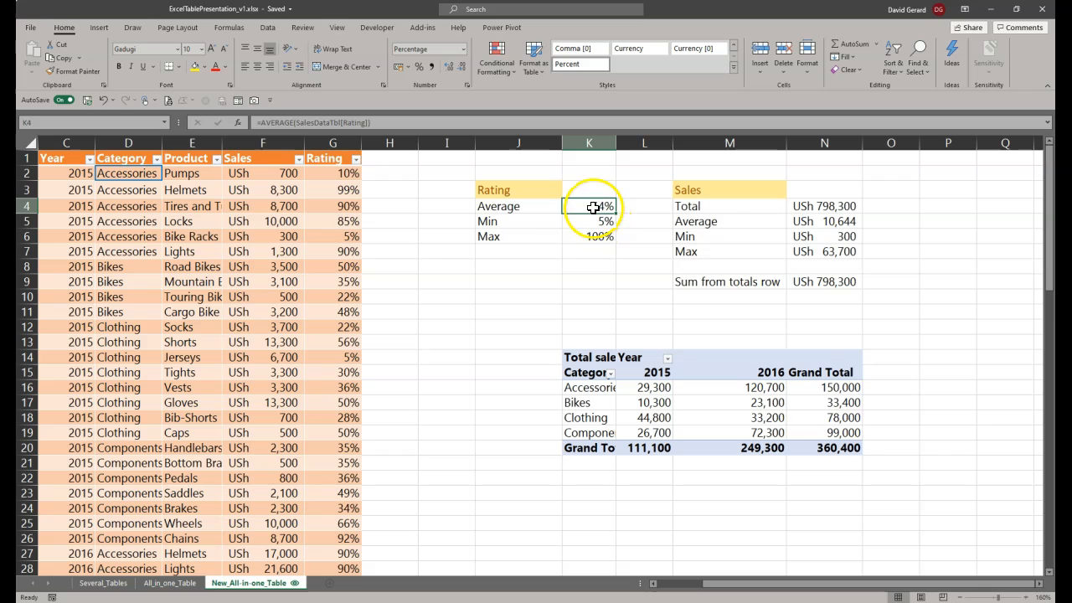
double_click(593, 208)
click(682, 208)
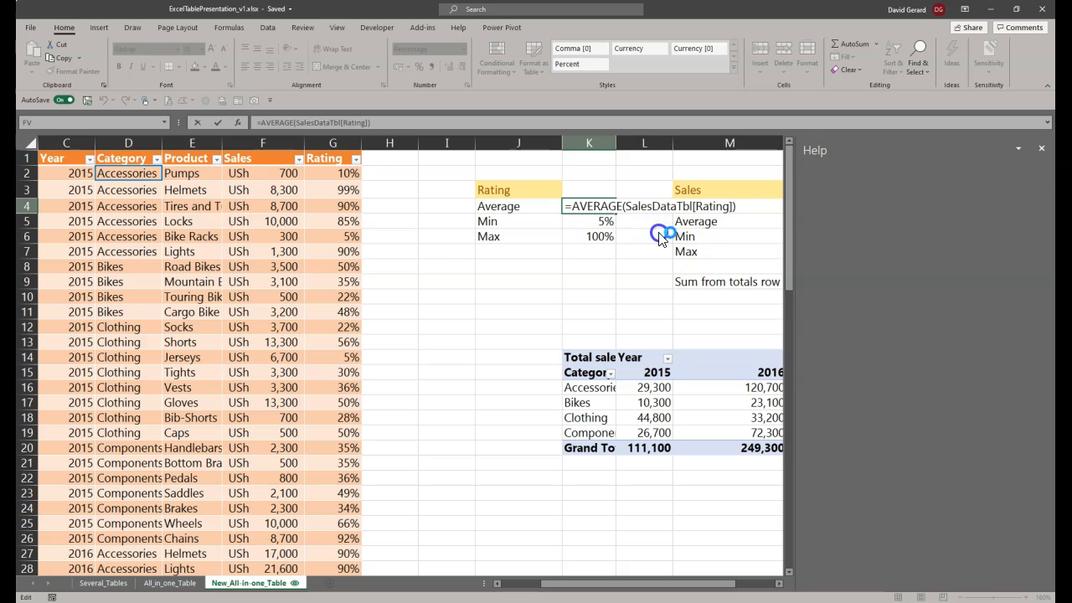
click(1041, 150)
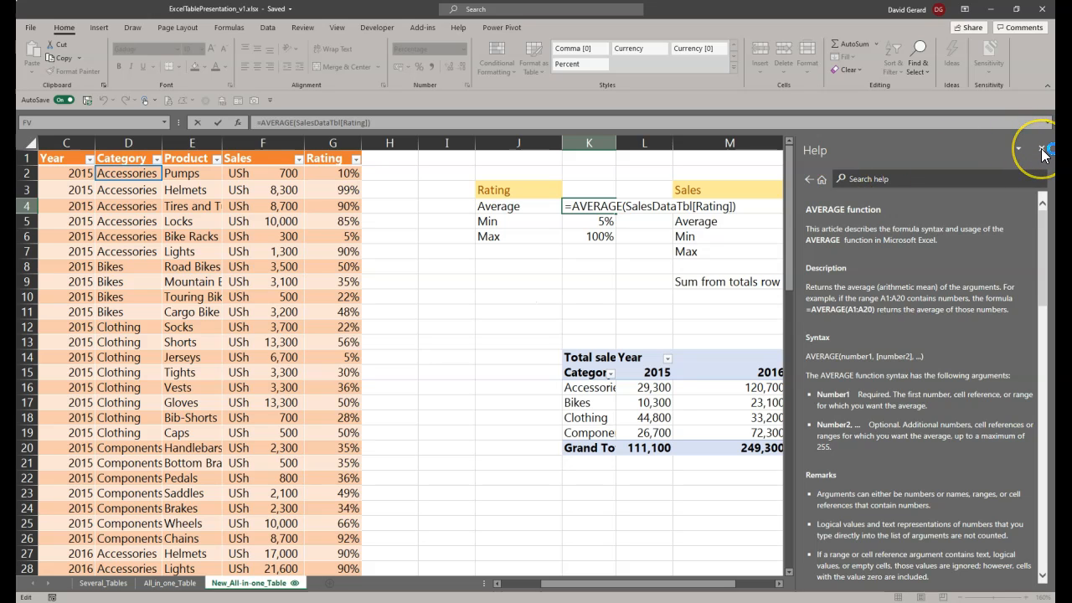
click(1041, 150)
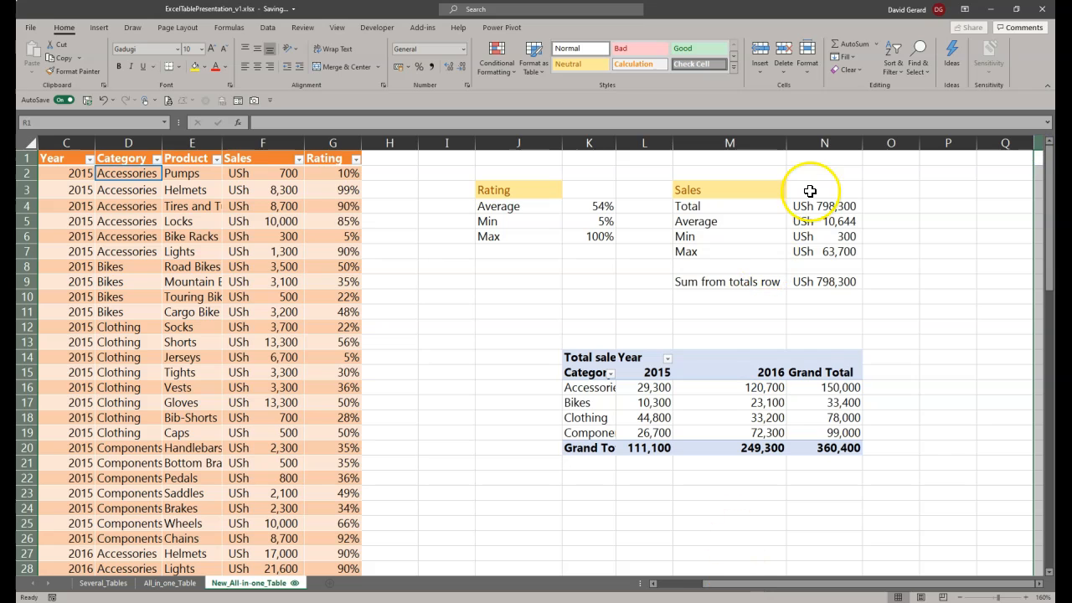
Step: Review the Sales summary in N4:N9 and compare the totals-row reference in N9 with the total at the table's end
drag(813, 206, 831, 289)
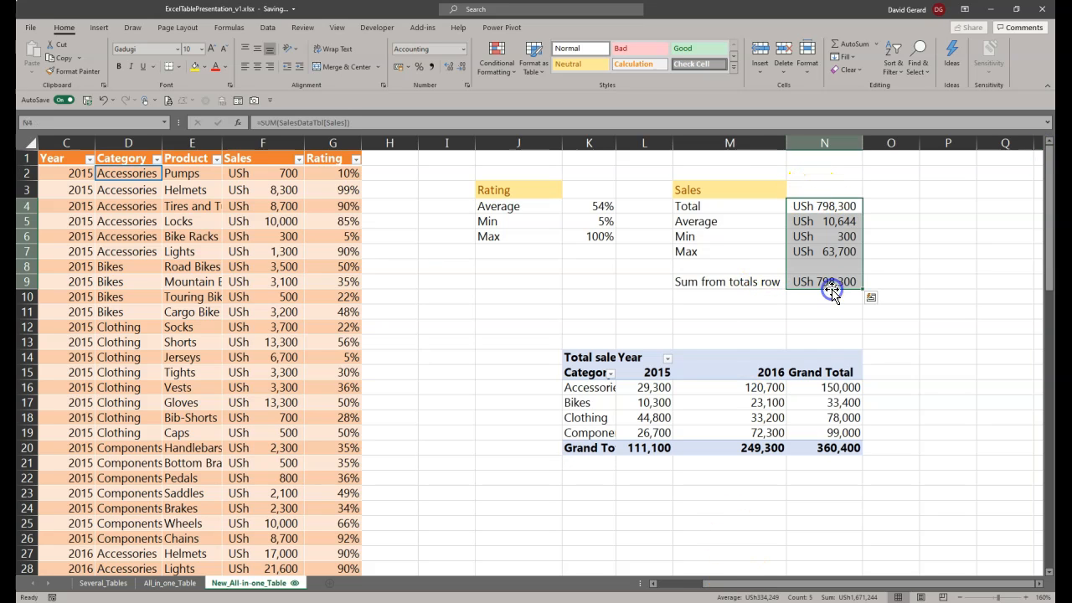
click(833, 283)
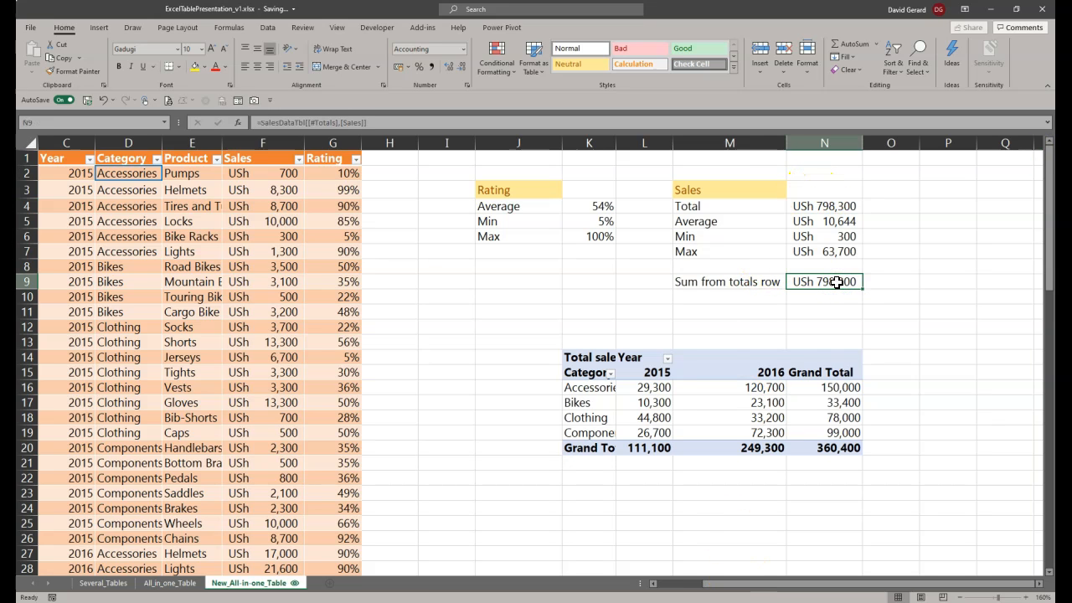
scroll(300, 489, down, 7)
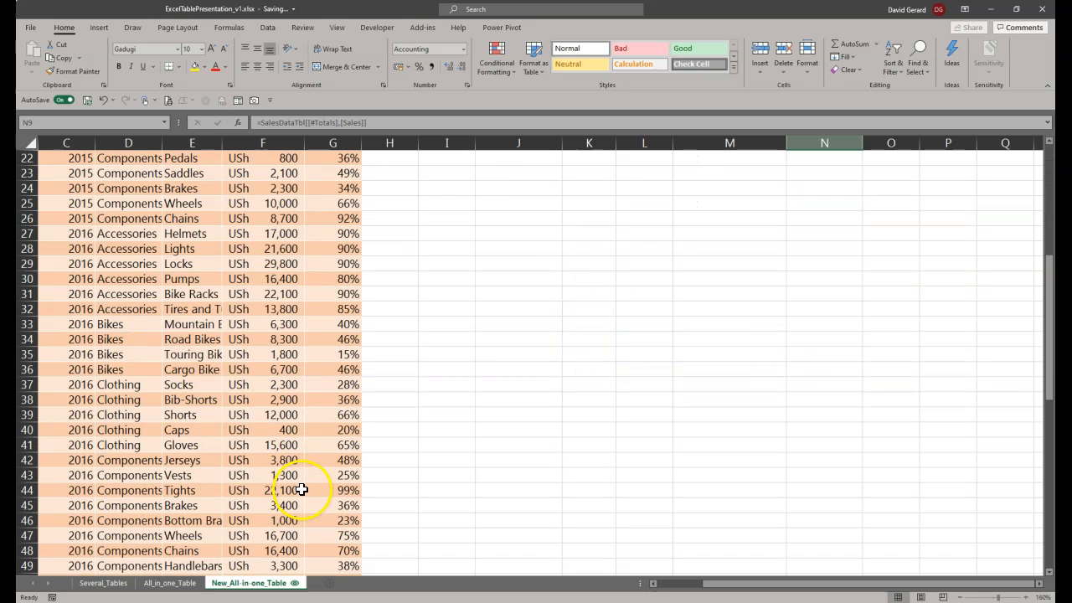
scroll(299, 489, down, 17)
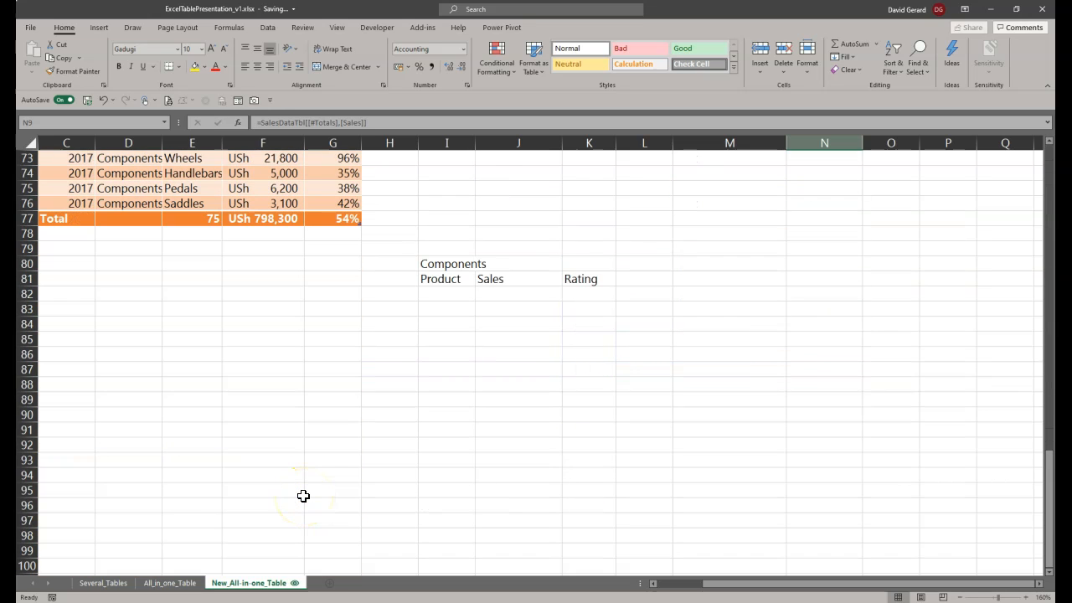
scroll(303, 495, up, 8)
scroll(304, 496, up, 16)
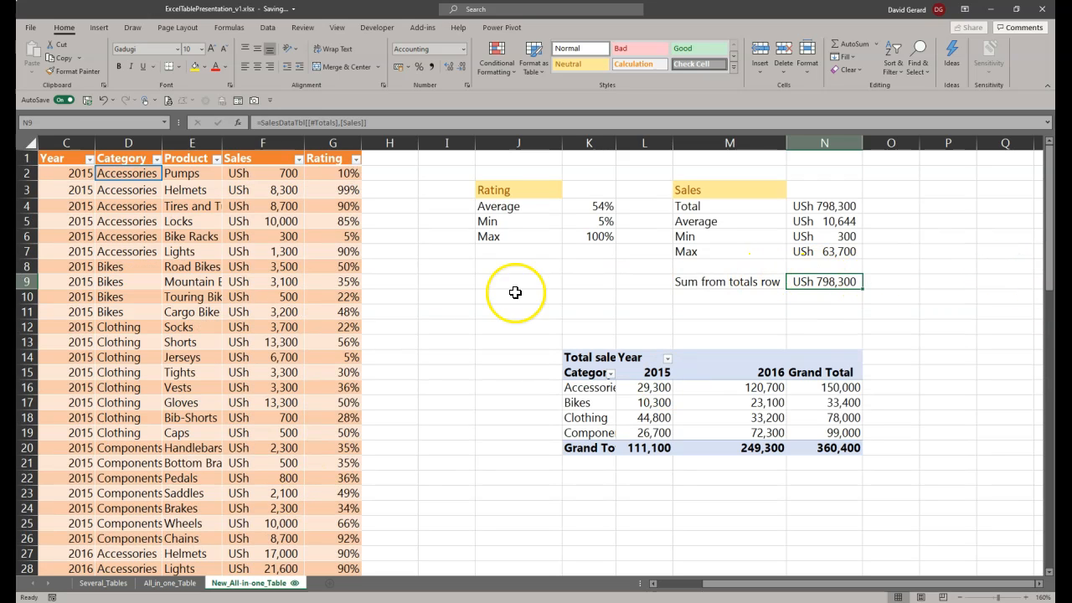
Step: Turn off the sales table's totals row and check how the "Sum from totals row" formula in N9 reacts
right_click(186, 417)
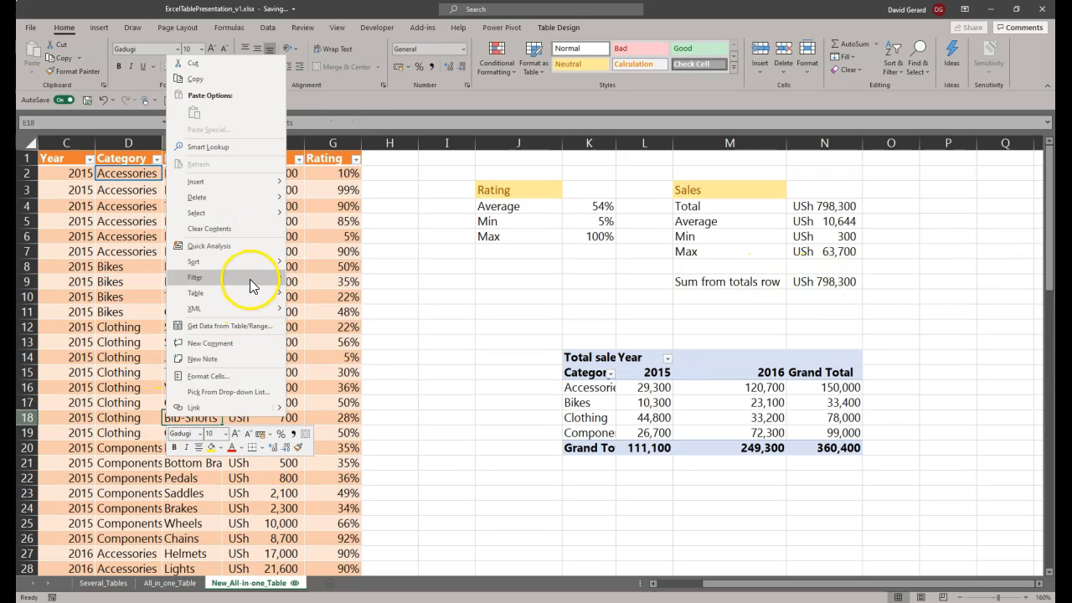
mouse_move(255, 295)
click(331, 295)
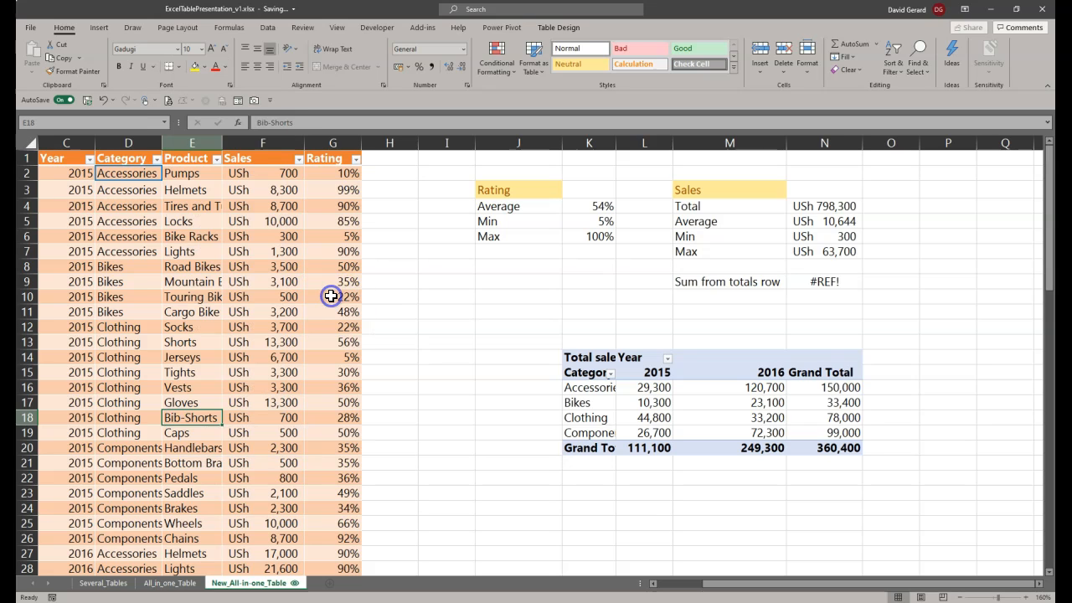
click(817, 283)
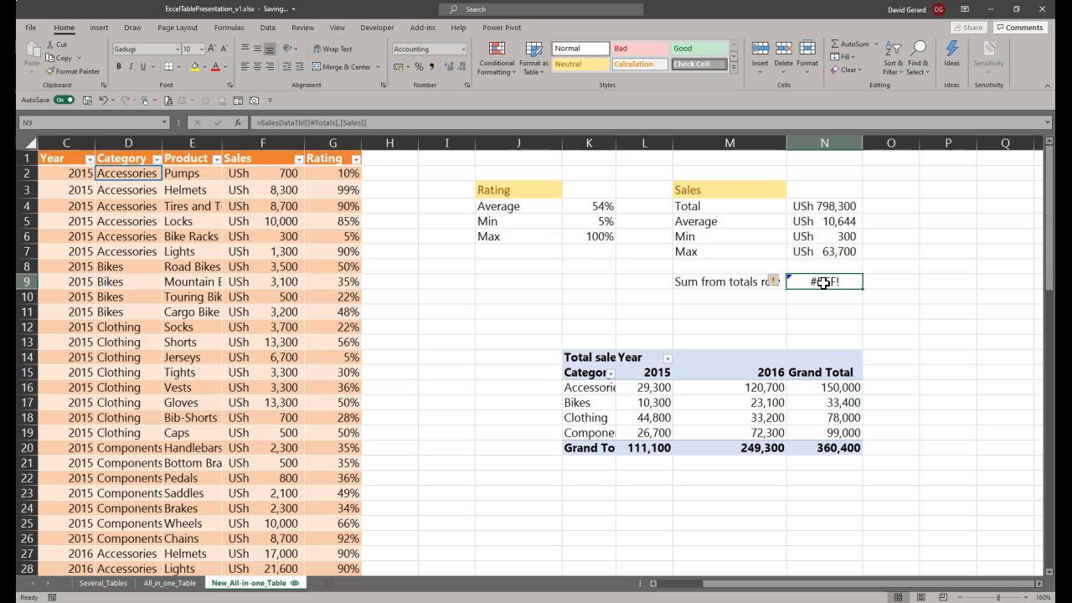
Step: Clear the leftover Components, Product, Sales and Rating labels from the range I79:K82
scroll(153, 469, down, 7)
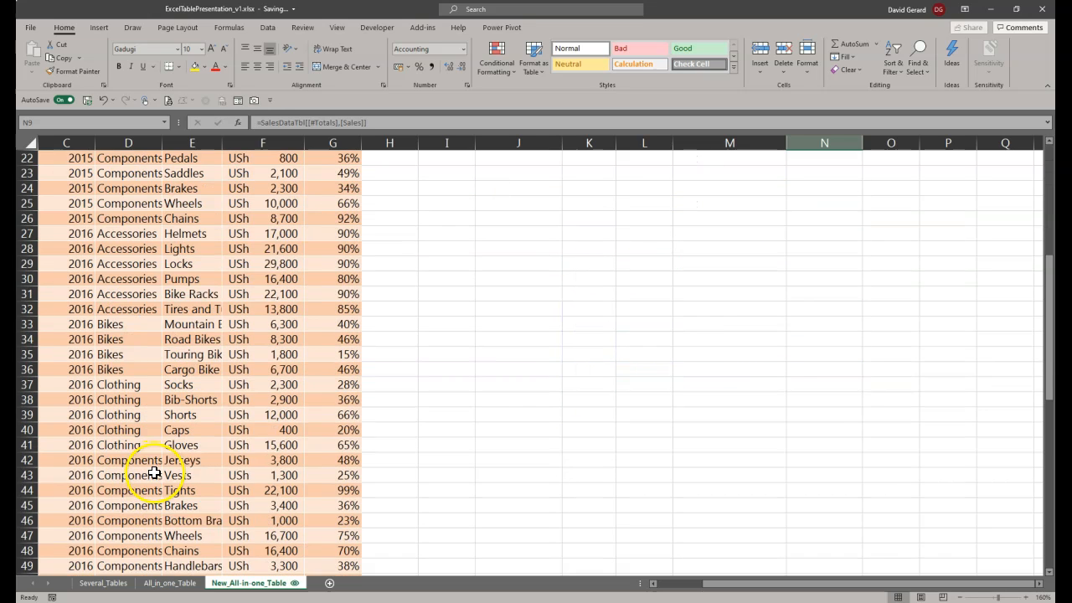
scroll(154, 473, down, 14)
scroll(156, 478, up, 2)
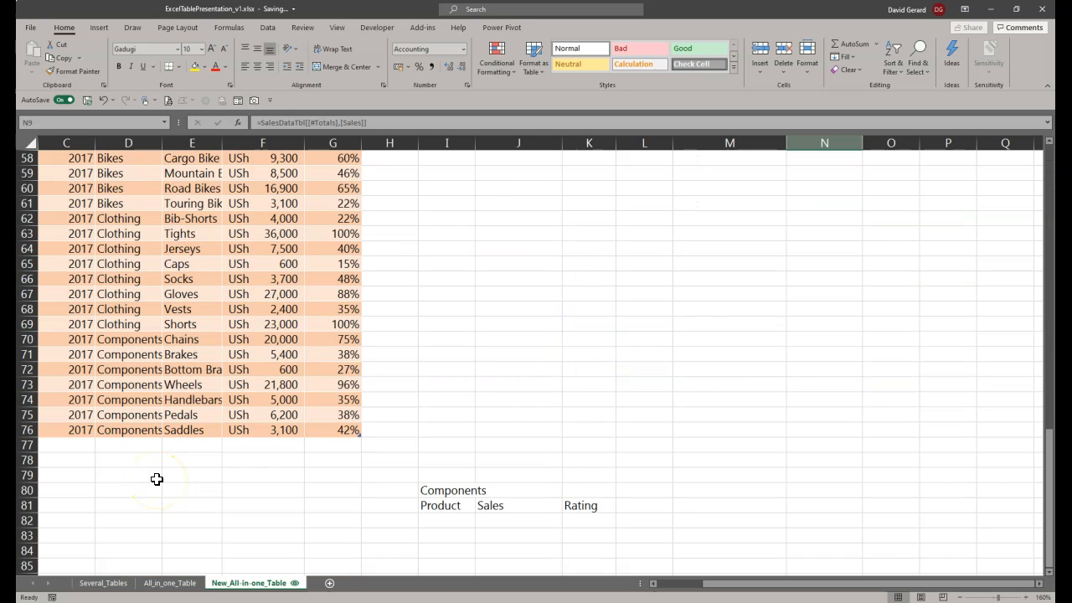
drag(435, 475, 566, 520)
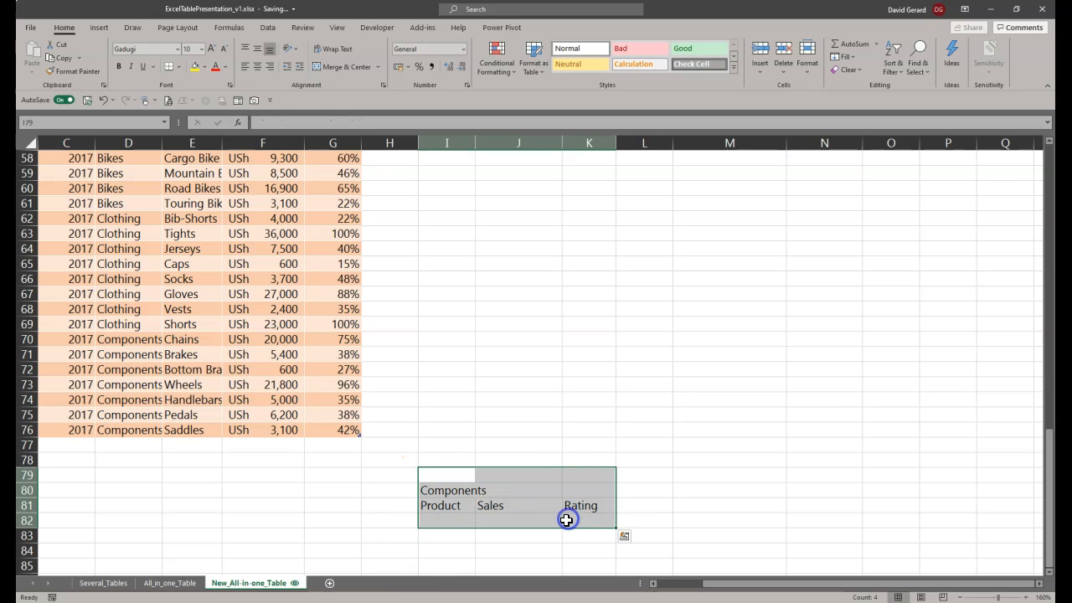
key(Delete)
Step: Turn the totals row back on for the sales table
right_click(206, 341)
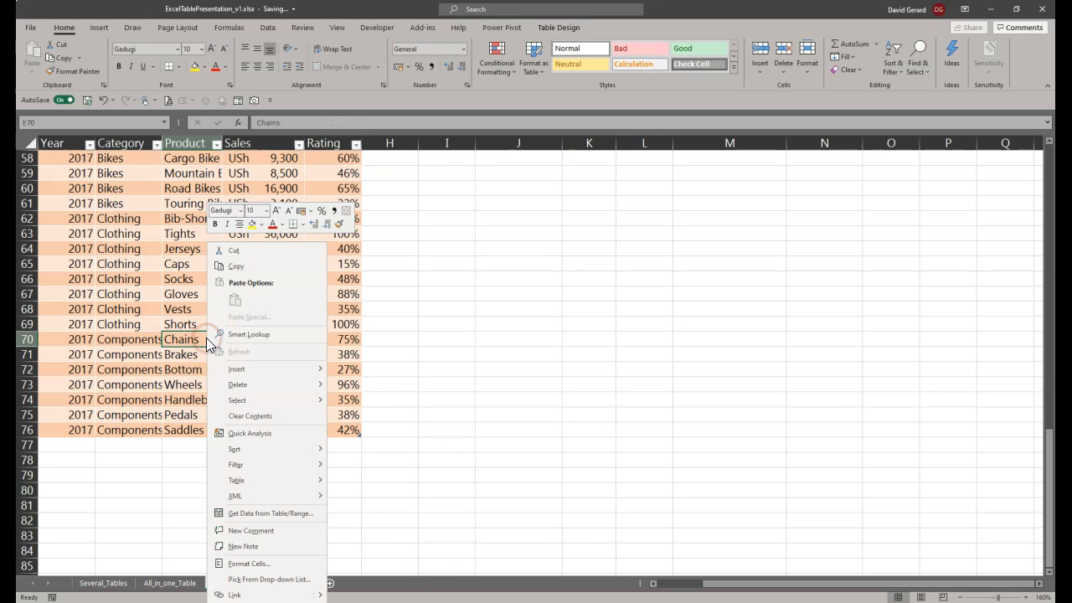
mouse_move(295, 386)
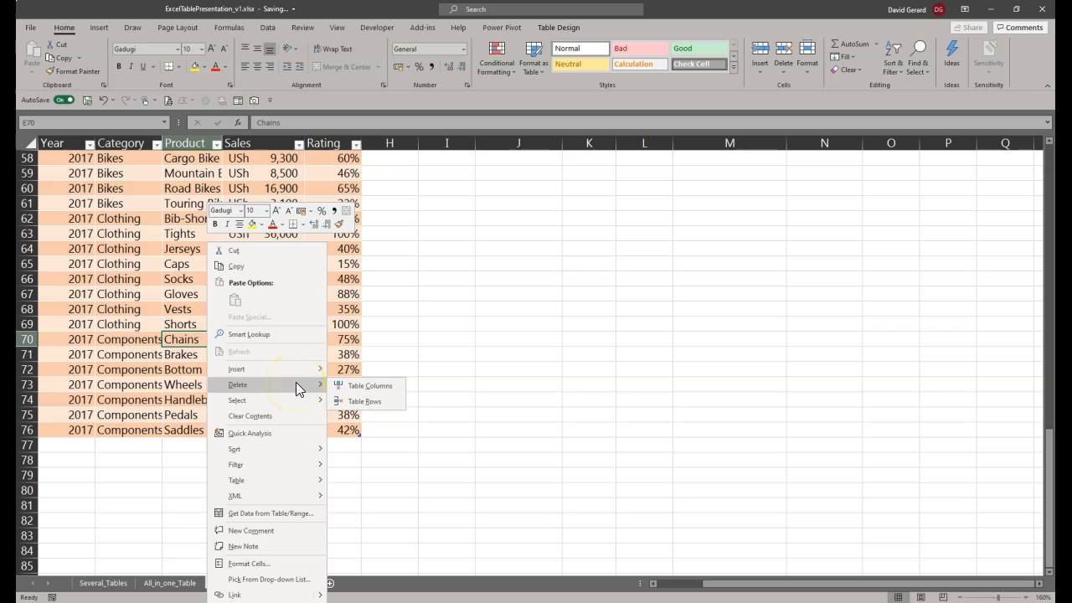
mouse_move(305, 483)
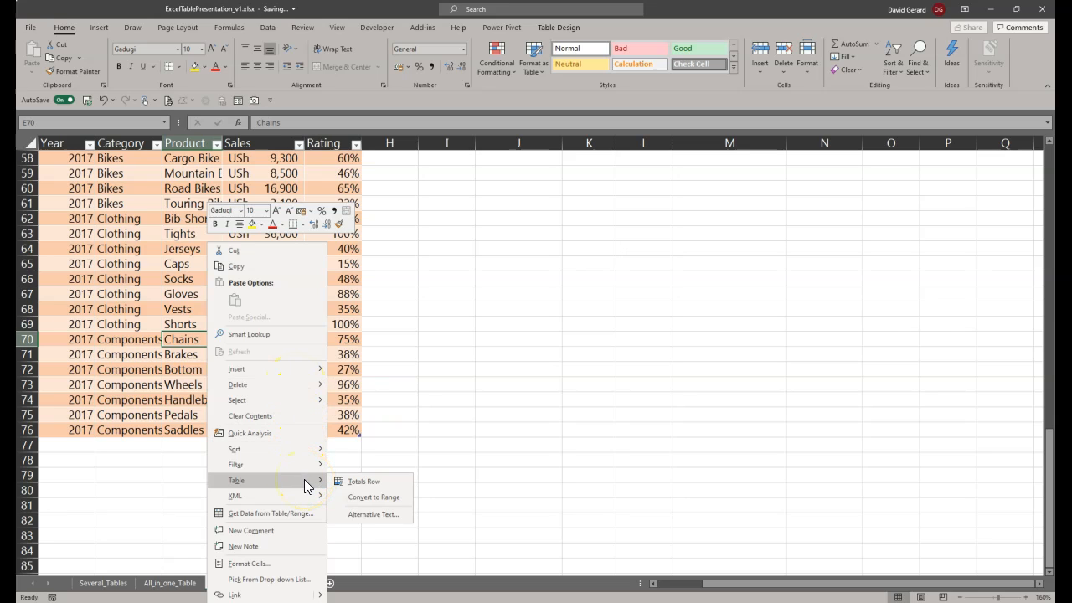
click(375, 481)
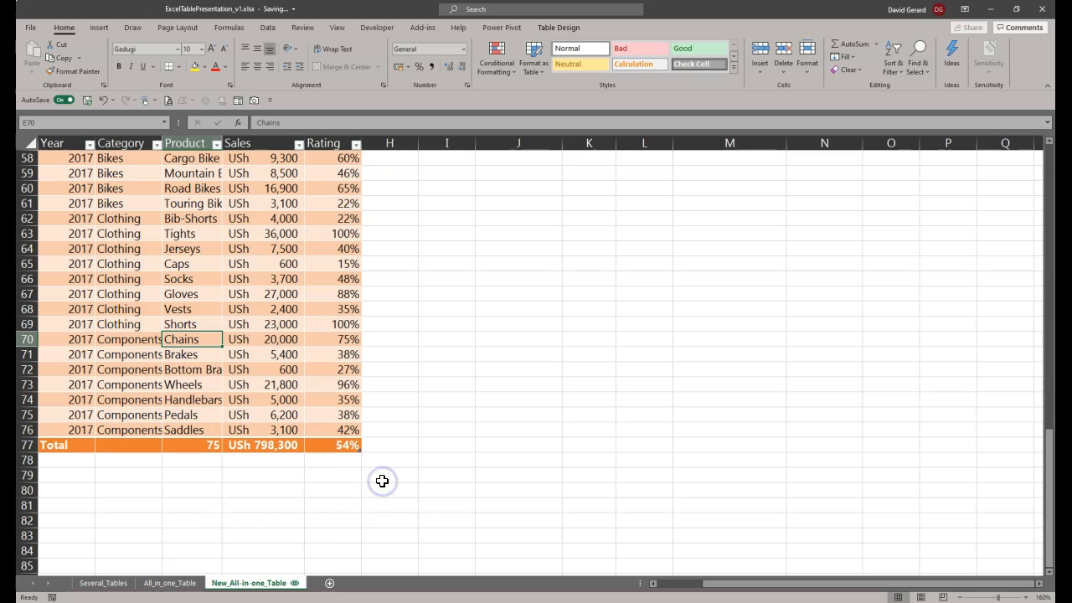
Step: Check the Sales subtotal formula in F77 and the totals-row reference in N9, leaving both formulas as they are
click(265, 445)
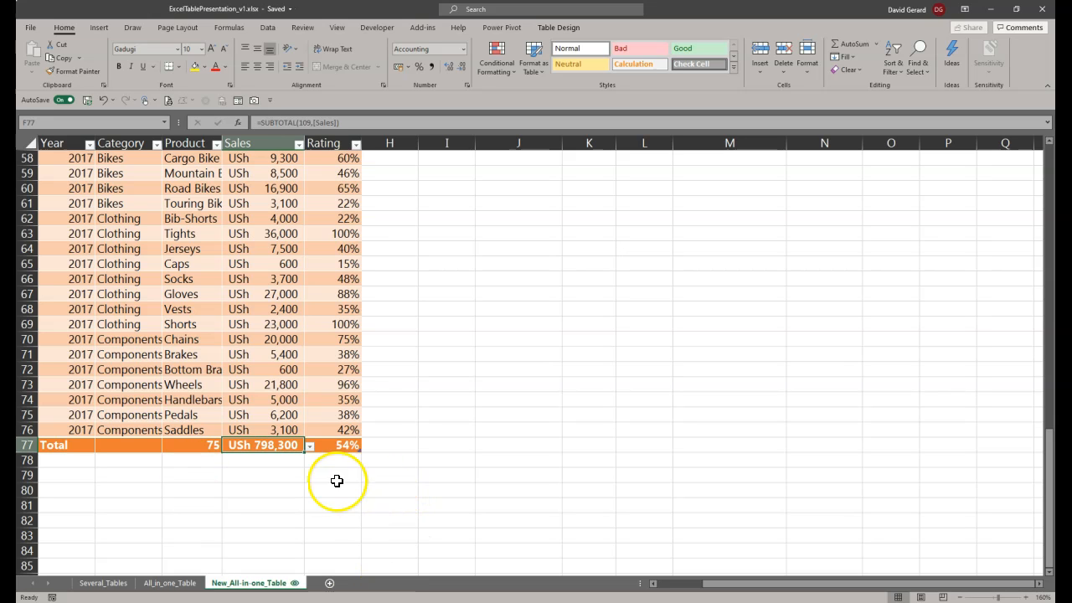
scroll(275, 525, up, 19)
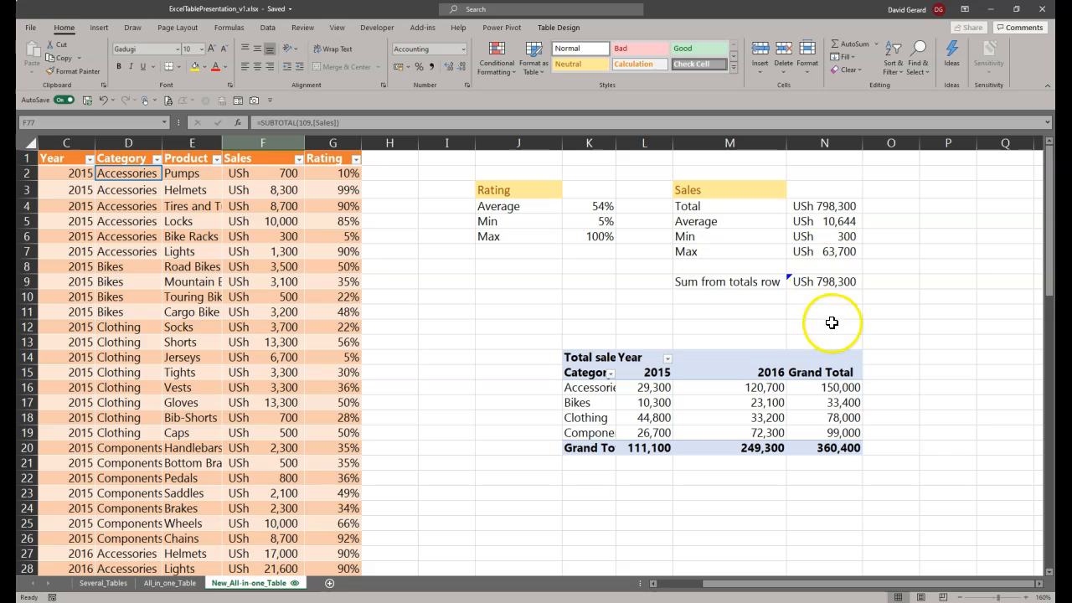
click(816, 281)
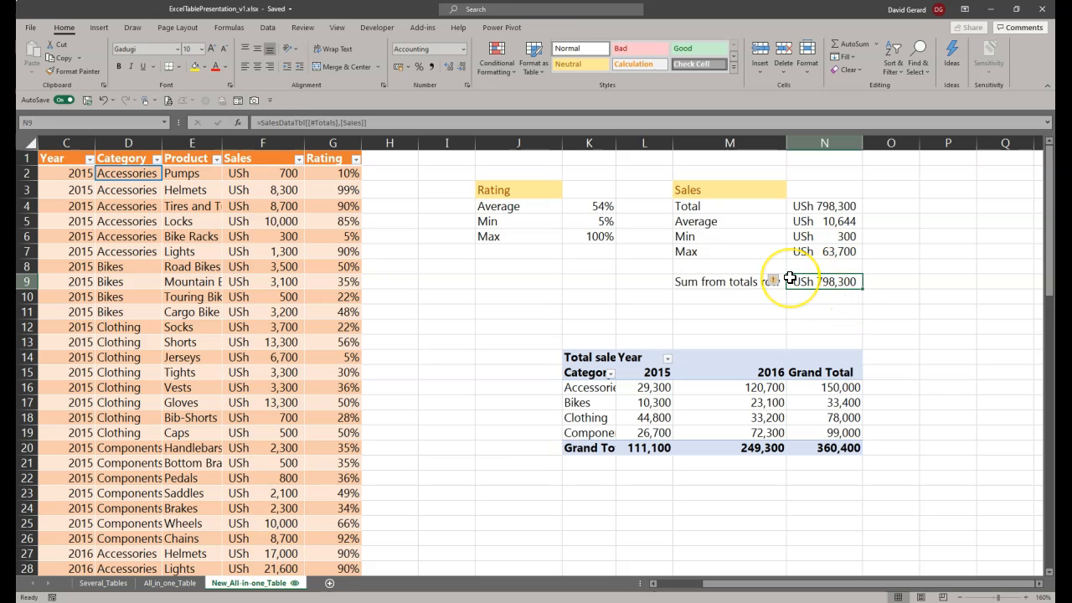
double_click(791, 278)
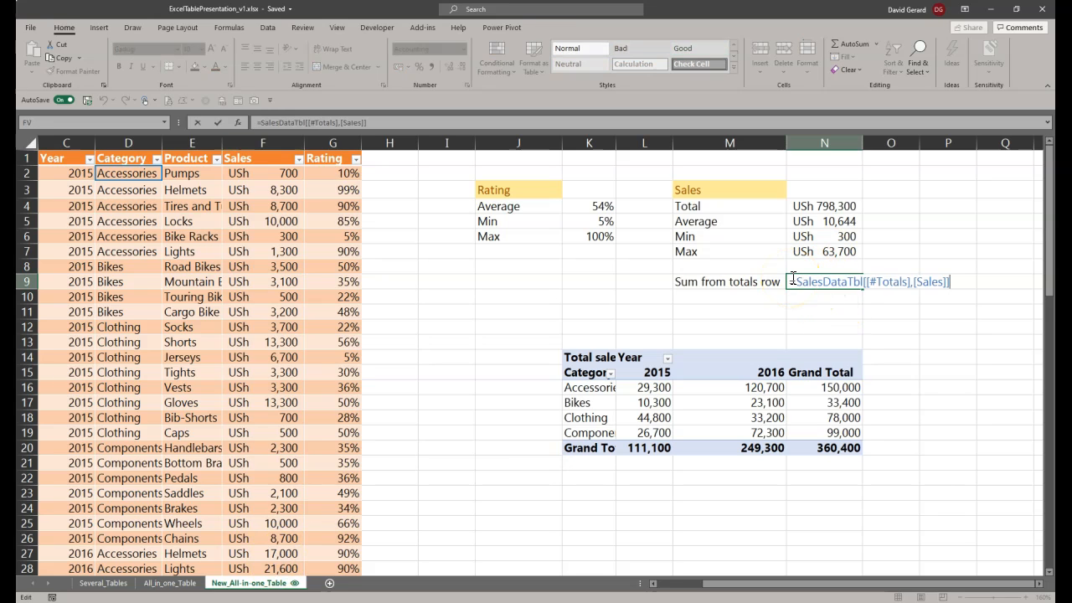
key(Return)
Step: Leave the N9 formula unedited and examine the refresh options offered for the PivotTable and for all data connections
click(759, 401)
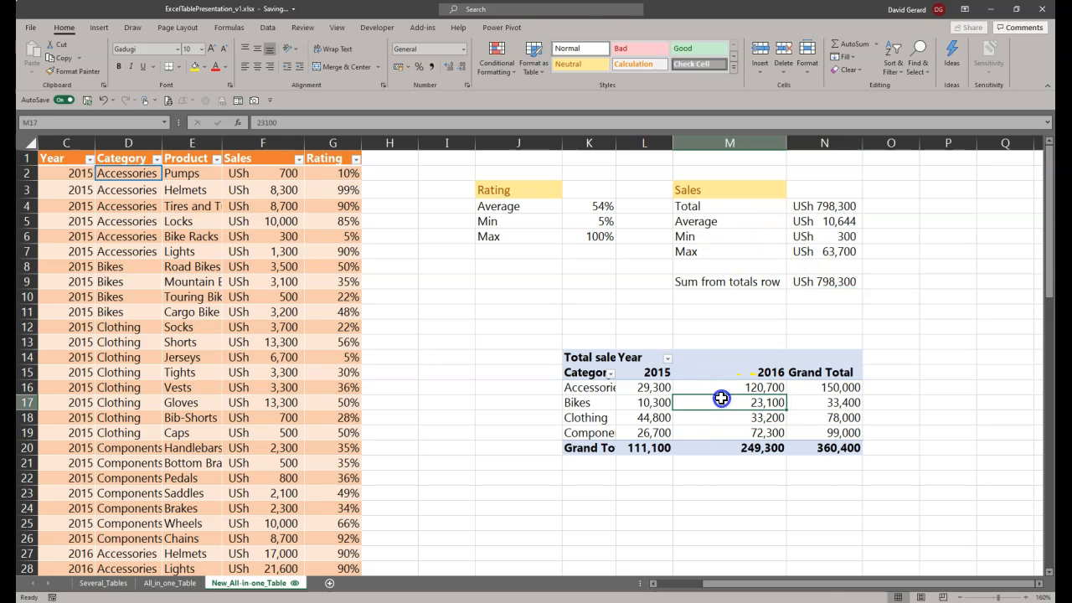
drag(725, 584, 842, 583)
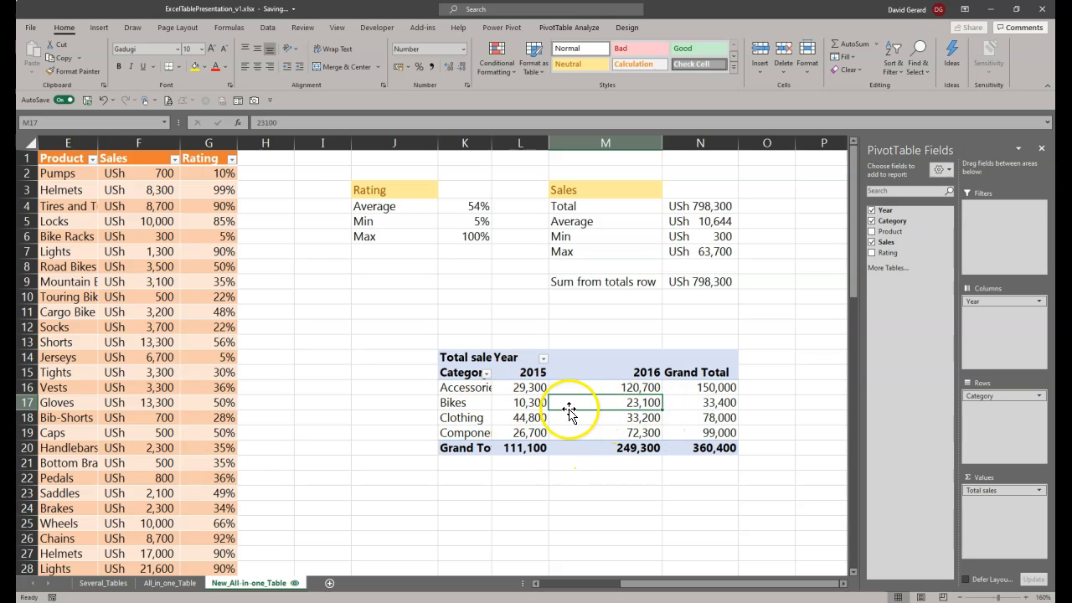
right_click(506, 388)
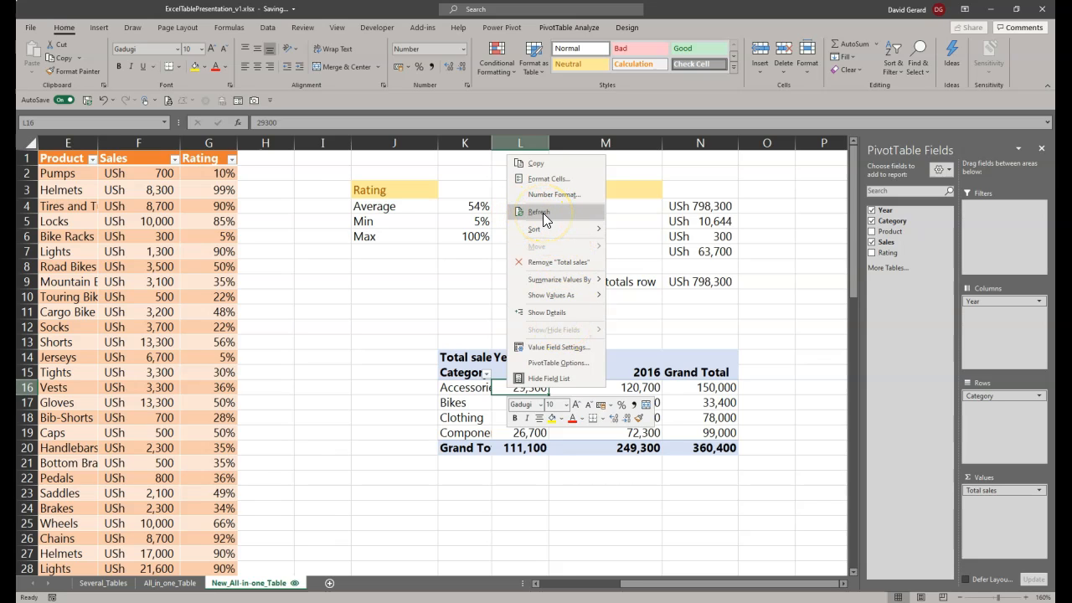
mouse_move(540, 229)
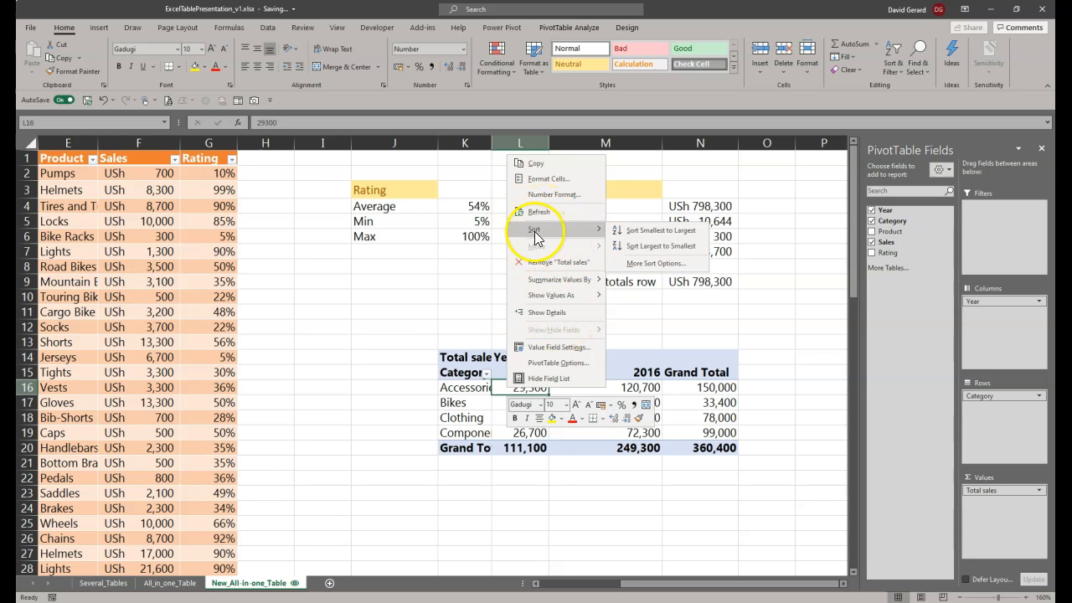
click(461, 406)
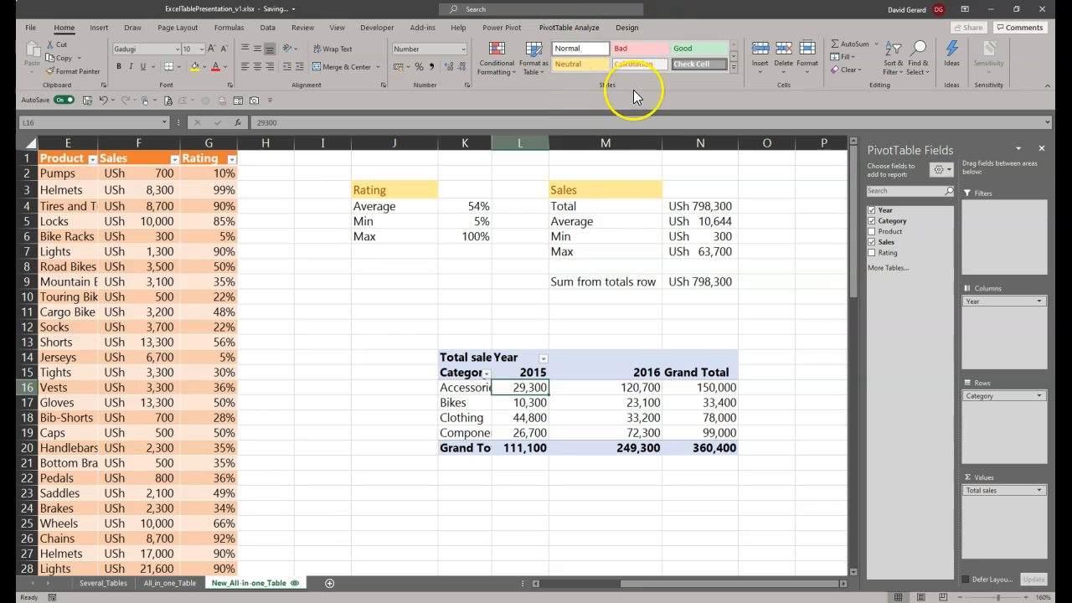
click(419, 327)
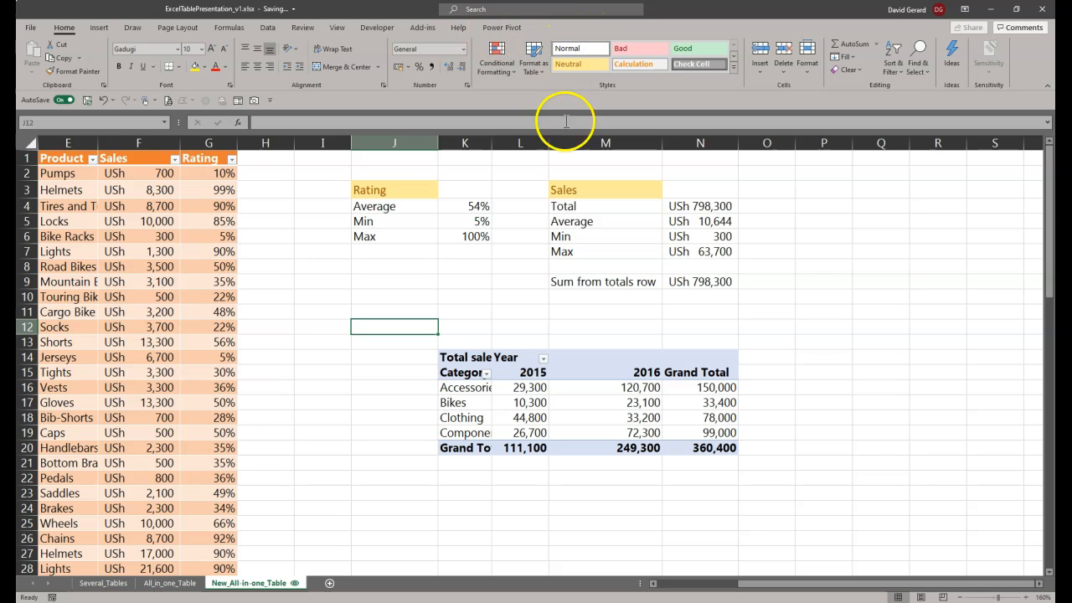
click(465, 387)
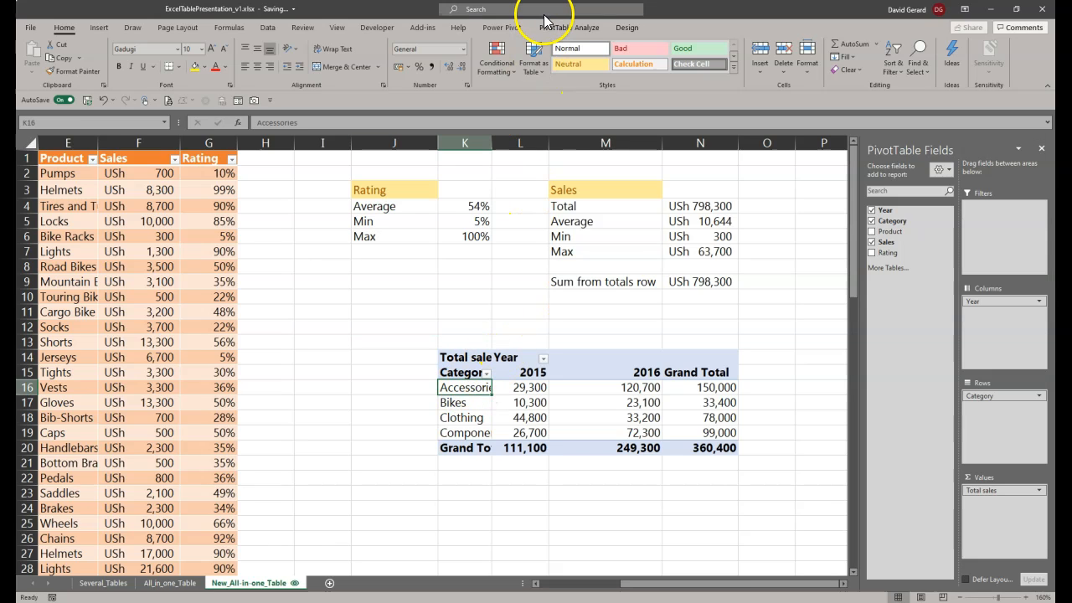
click(566, 29)
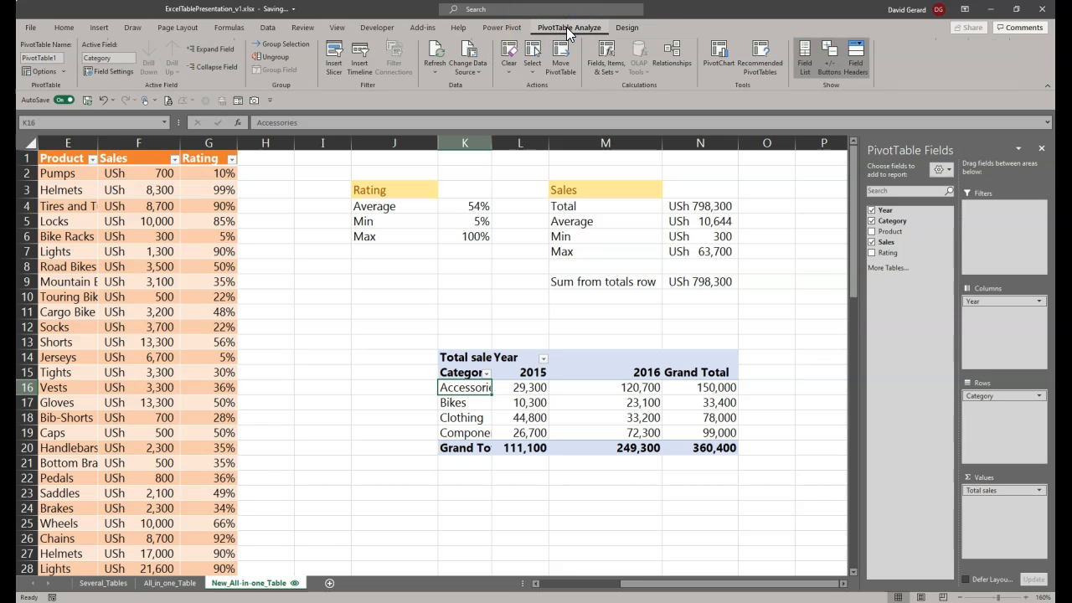
click(438, 59)
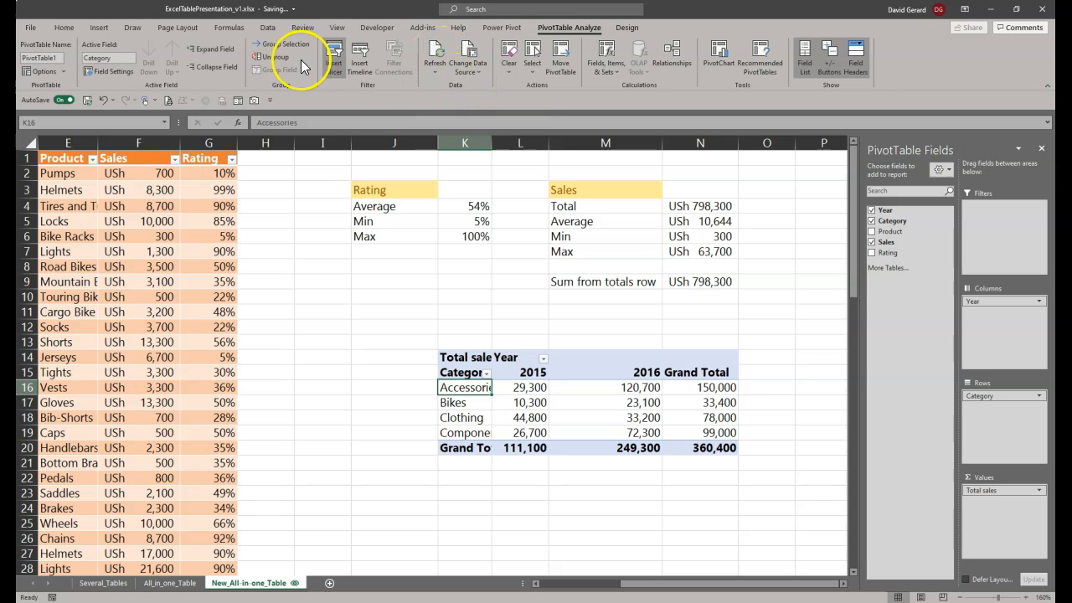
click(267, 28)
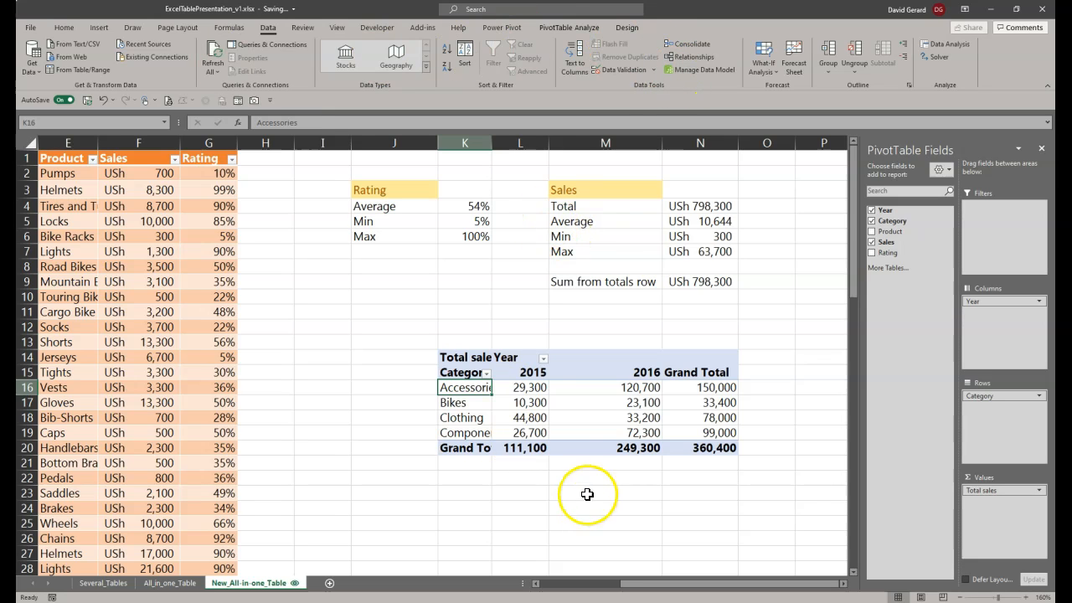
Step: Refresh the Total sales PivotTable from its Category labels so it picks up the 2017 data
click(457, 417)
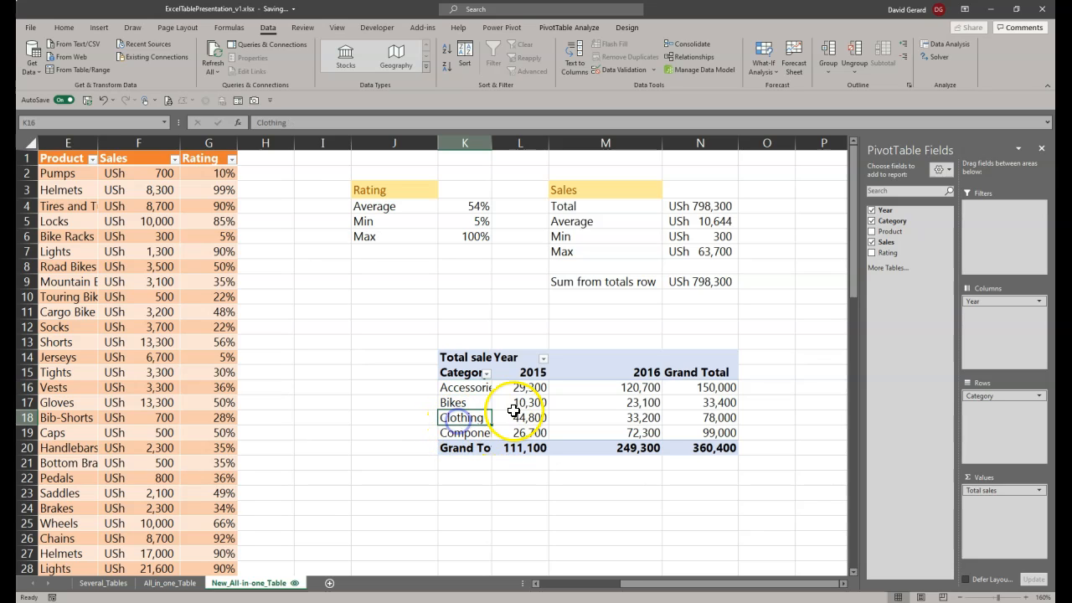
right_click(462, 389)
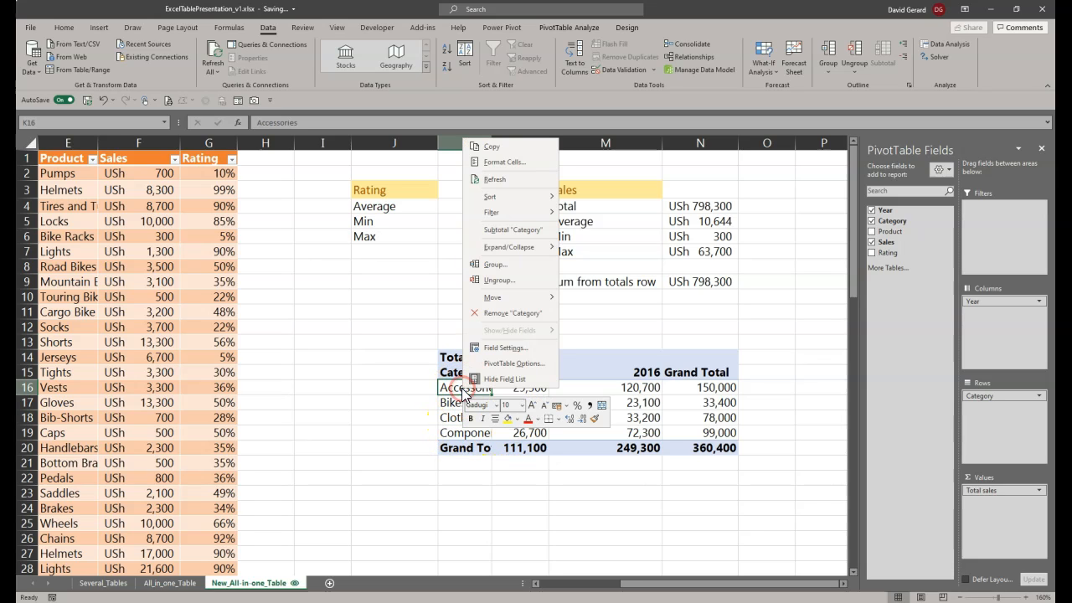
click(488, 181)
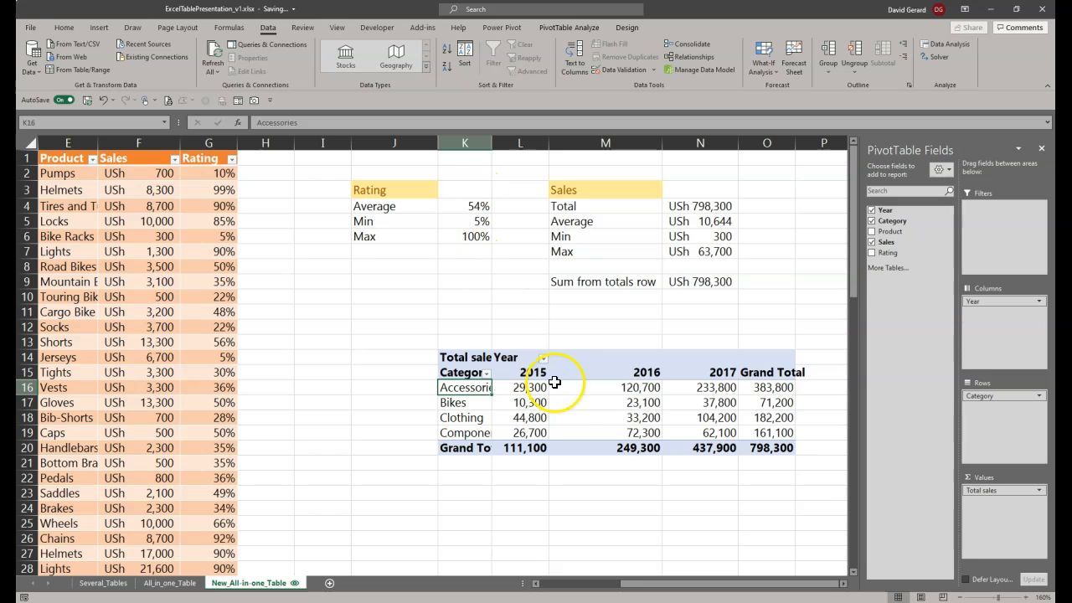
Step: Select the 2017 column of the PivotTable in N15:N20 and widen column O to fit the Grand Total heading
drag(712, 372, 719, 450)
drag(794, 143, 813, 148)
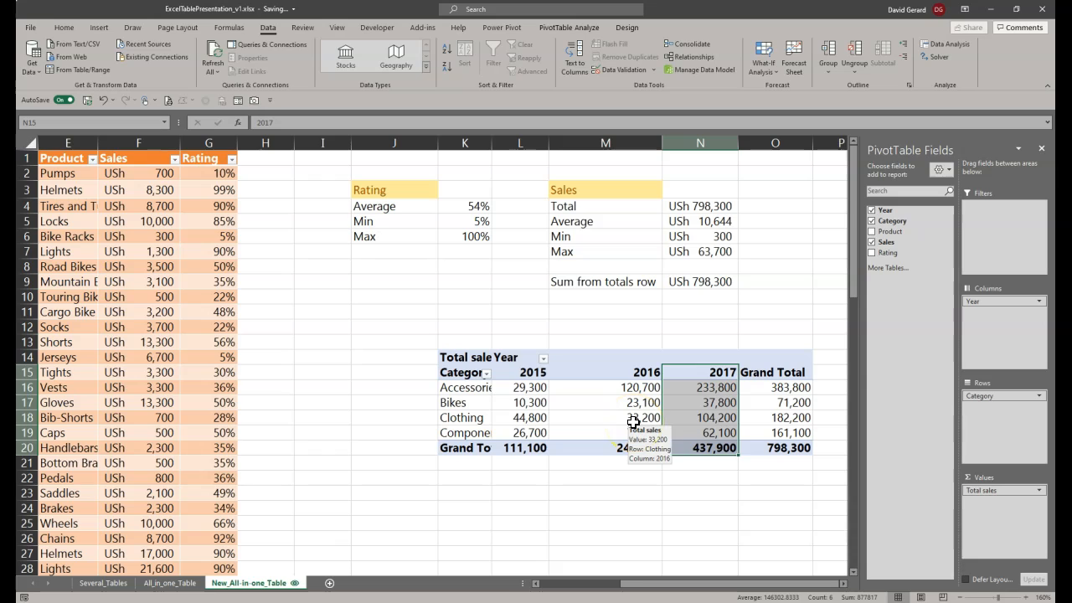
mouse_move(531, 440)
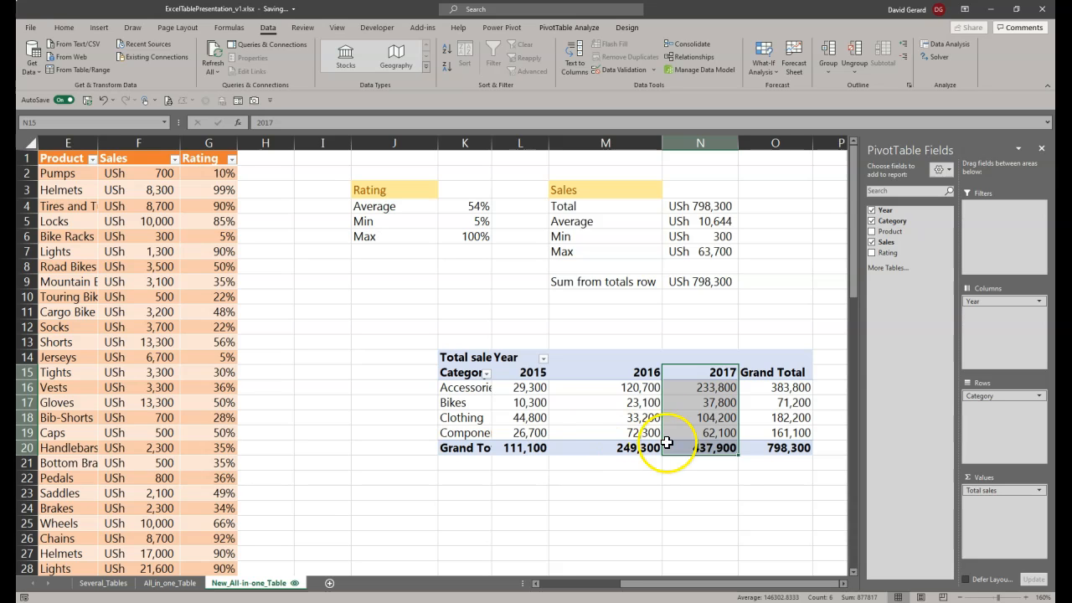
mouse_move(651, 408)
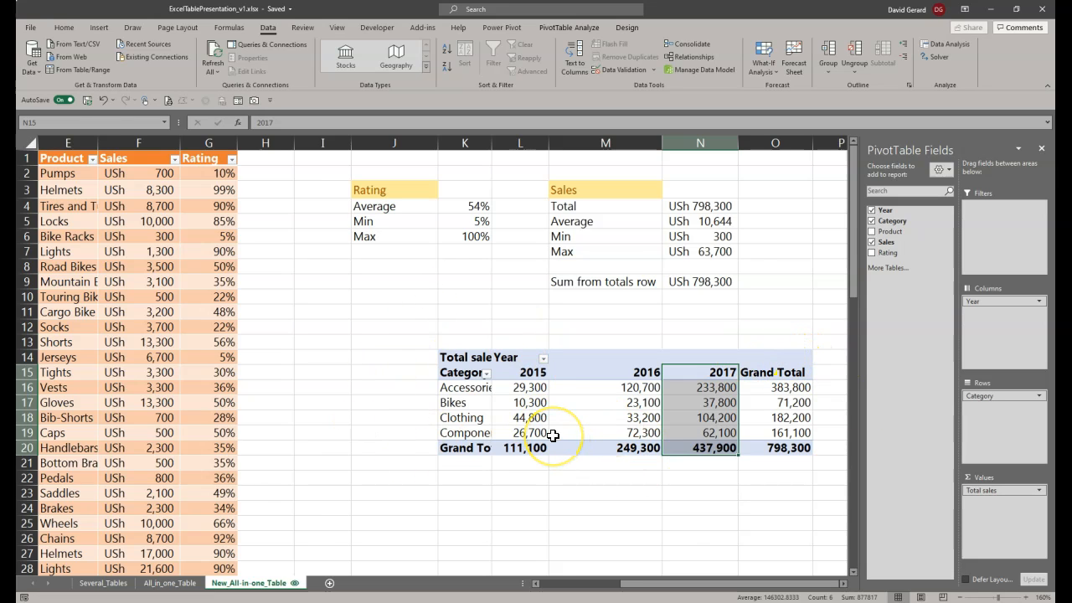
mouse_move(553, 436)
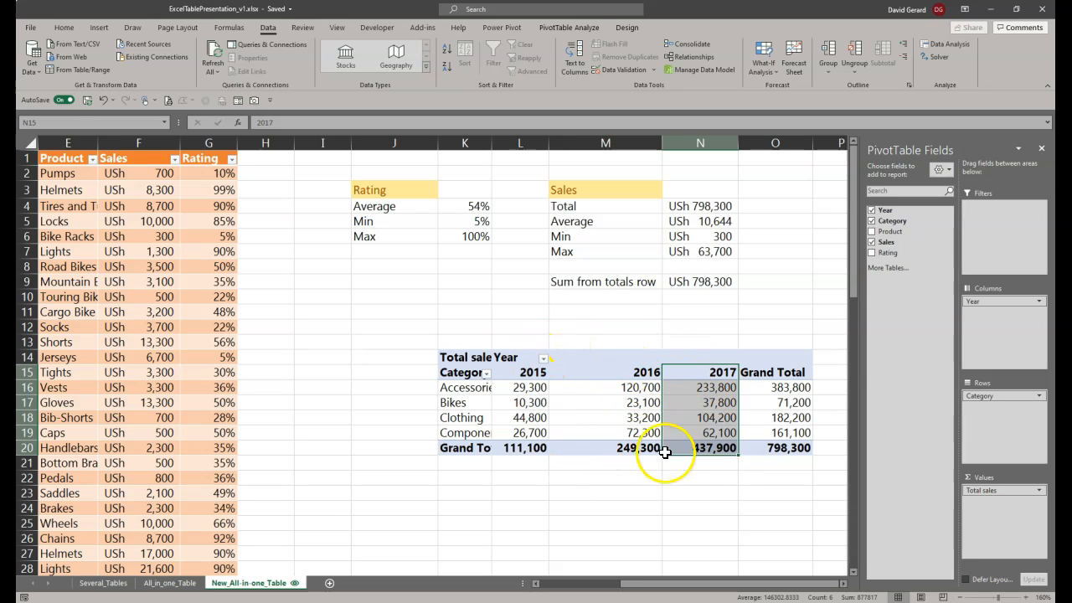
mouse_move(730, 410)
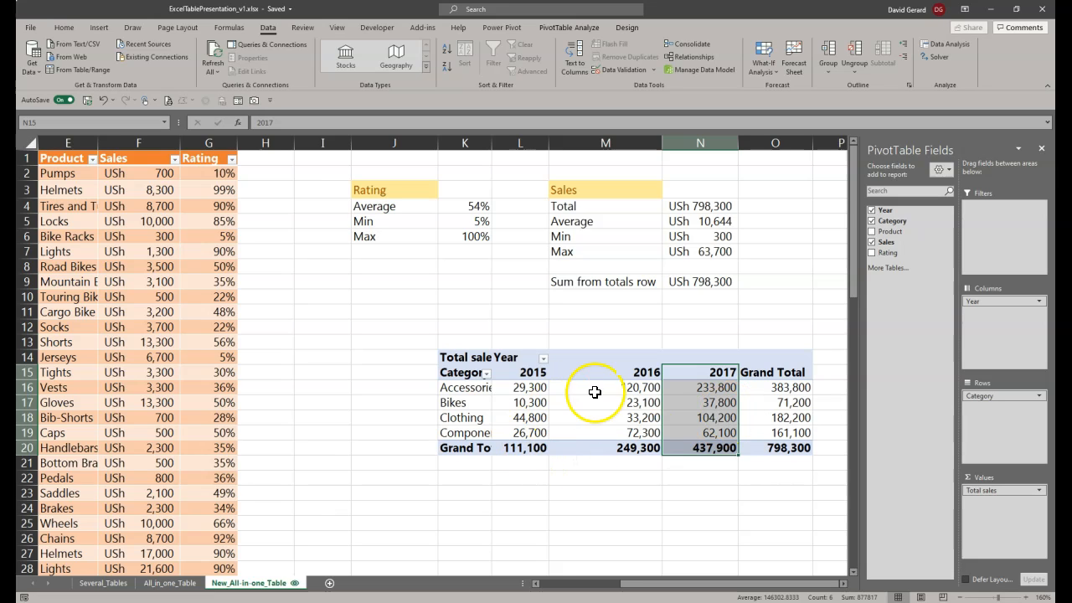
click(544, 358)
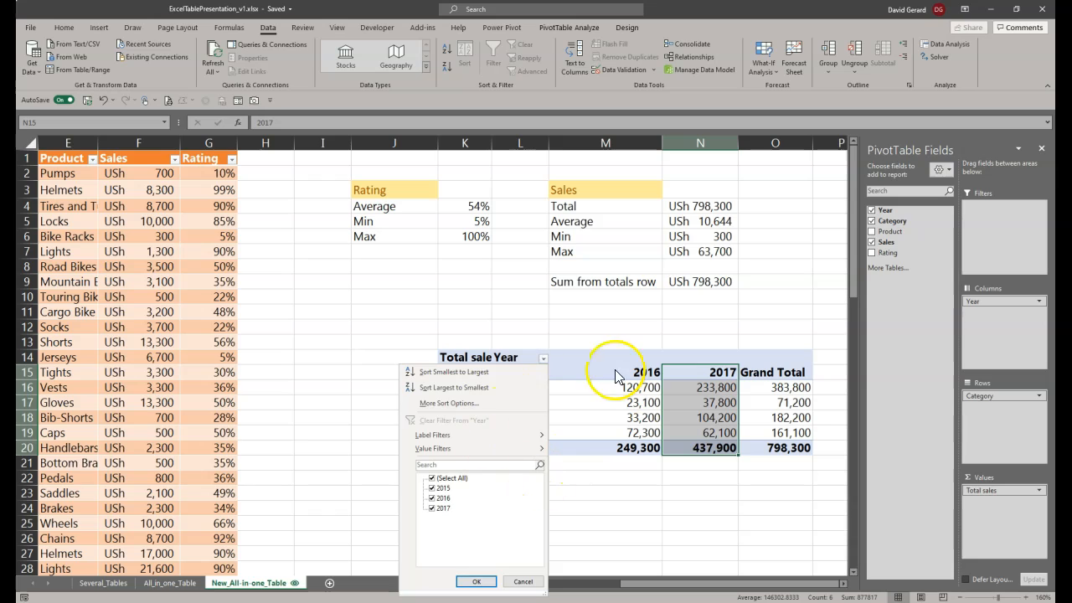
click(432, 498)
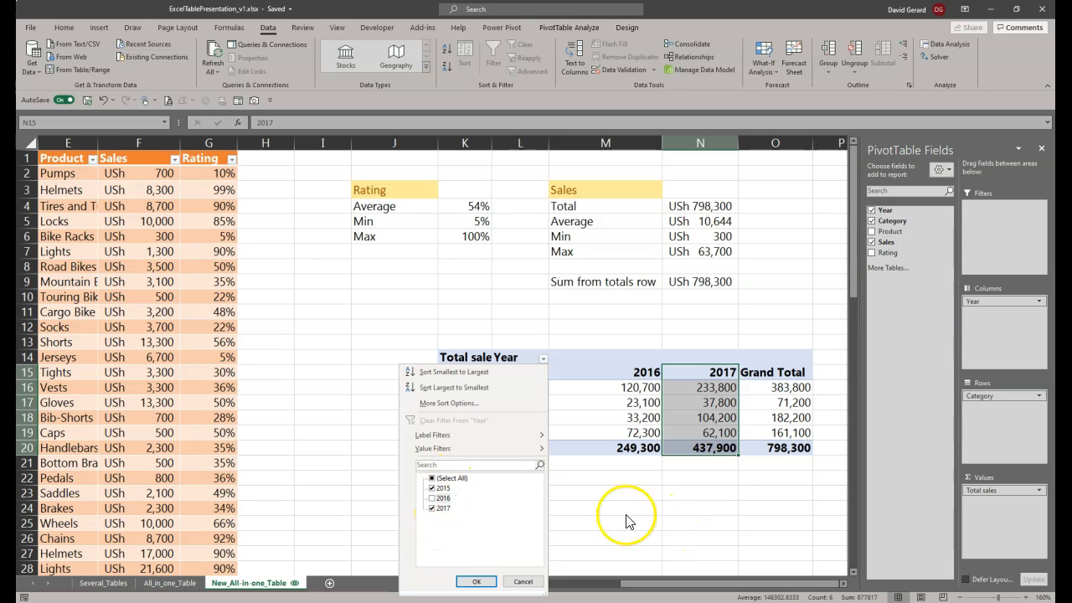
click(696, 513)
Step: Filter the PivotTable's Year field to exclude 2016, keeping 2015 and 2017
click(542, 358)
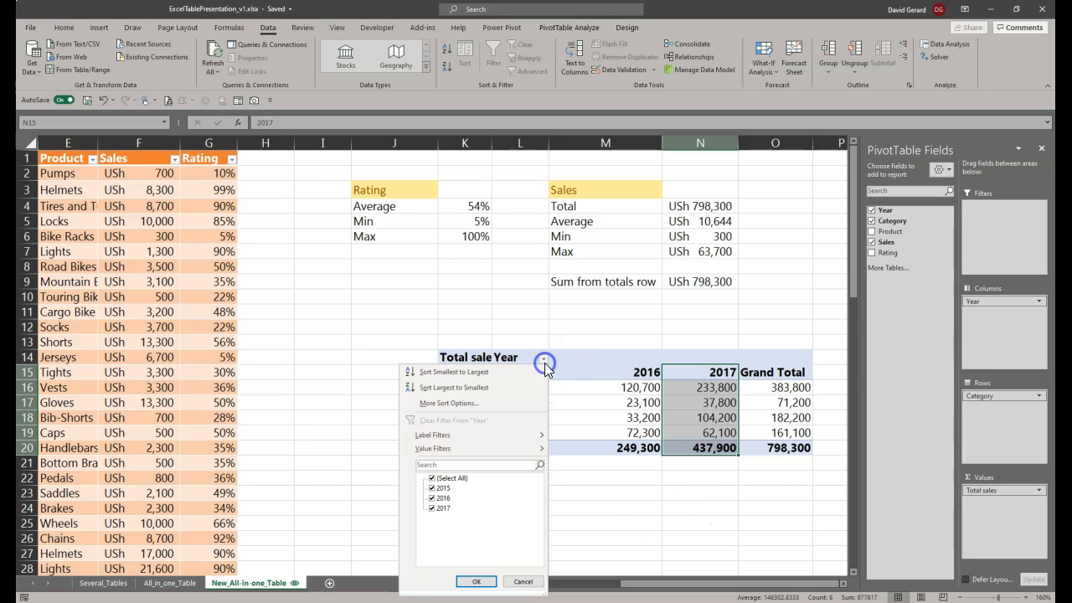
click(432, 498)
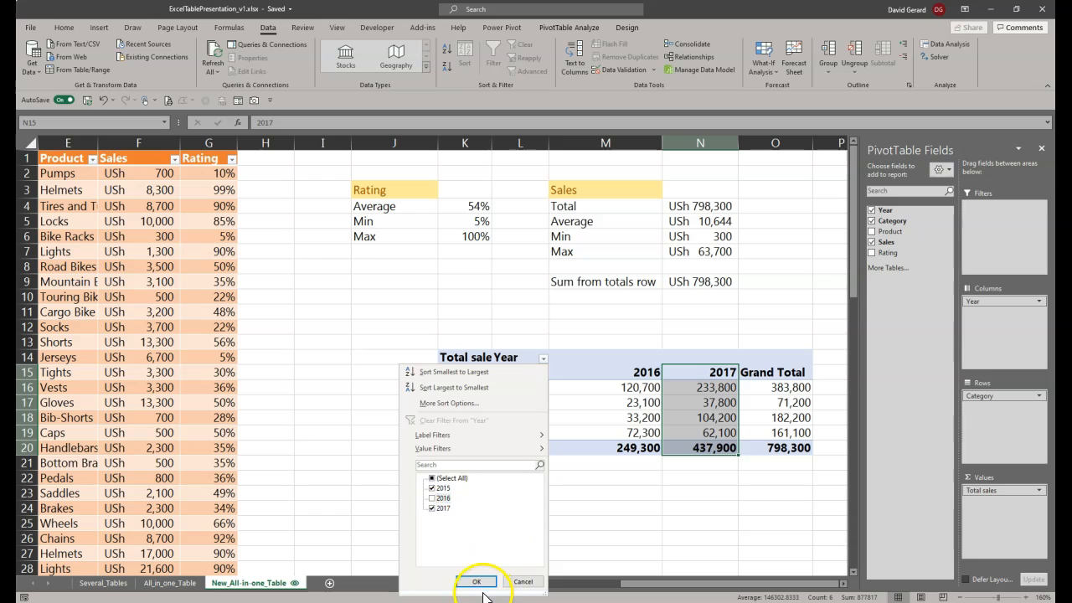
click(477, 581)
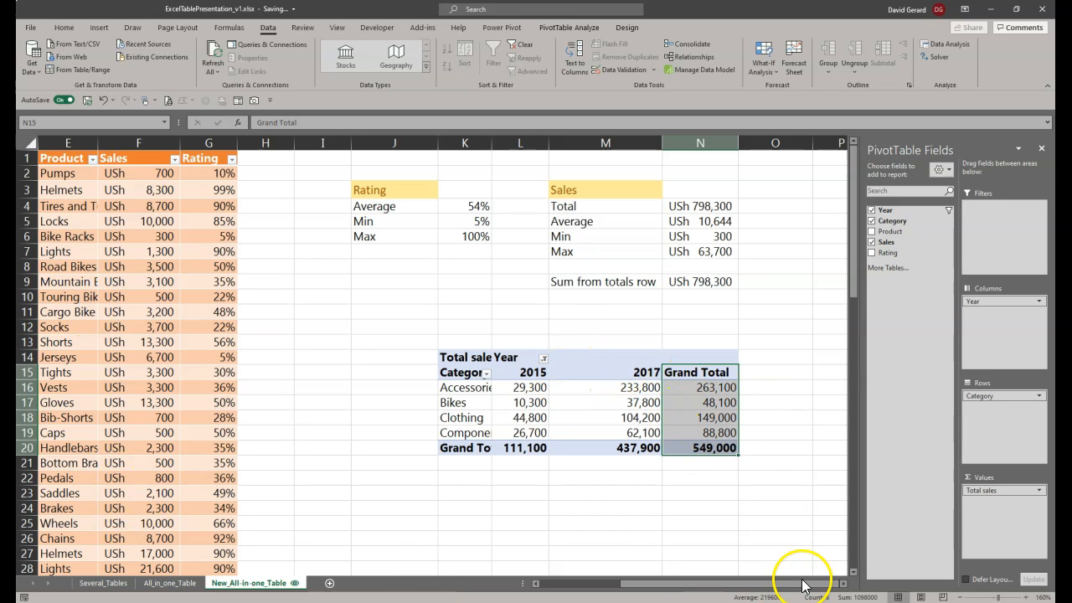
Step: Check the Average formula in K4 of the Rating summary
drag(802, 583, 681, 584)
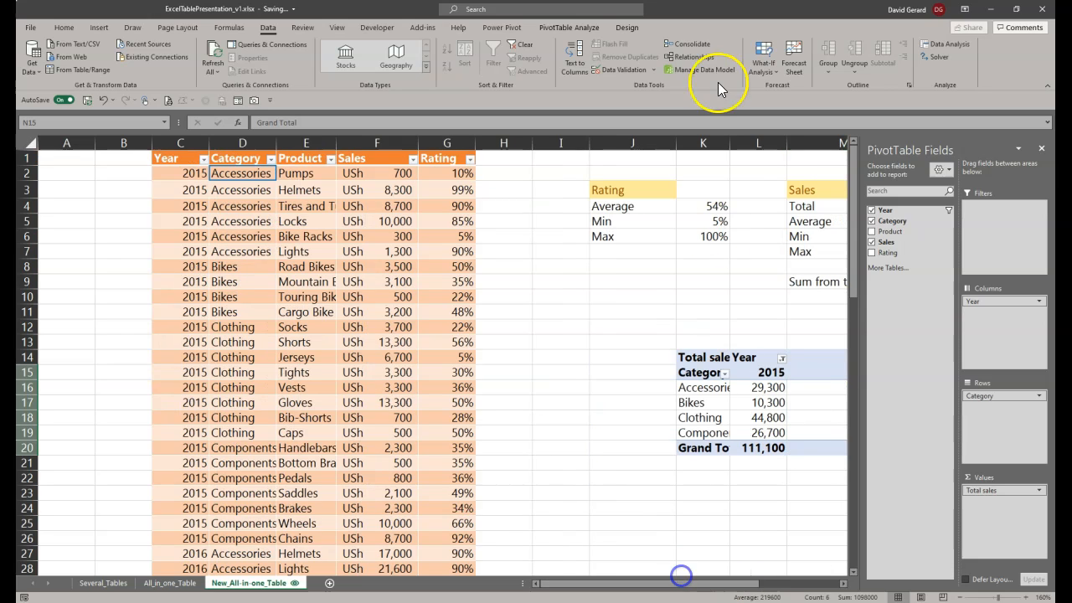
click(709, 208)
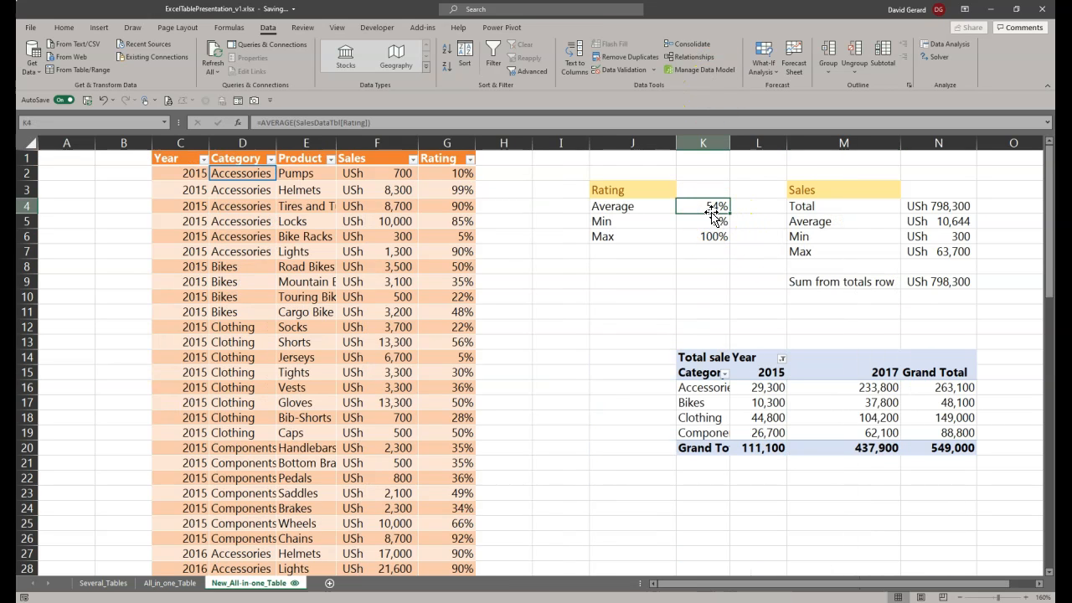